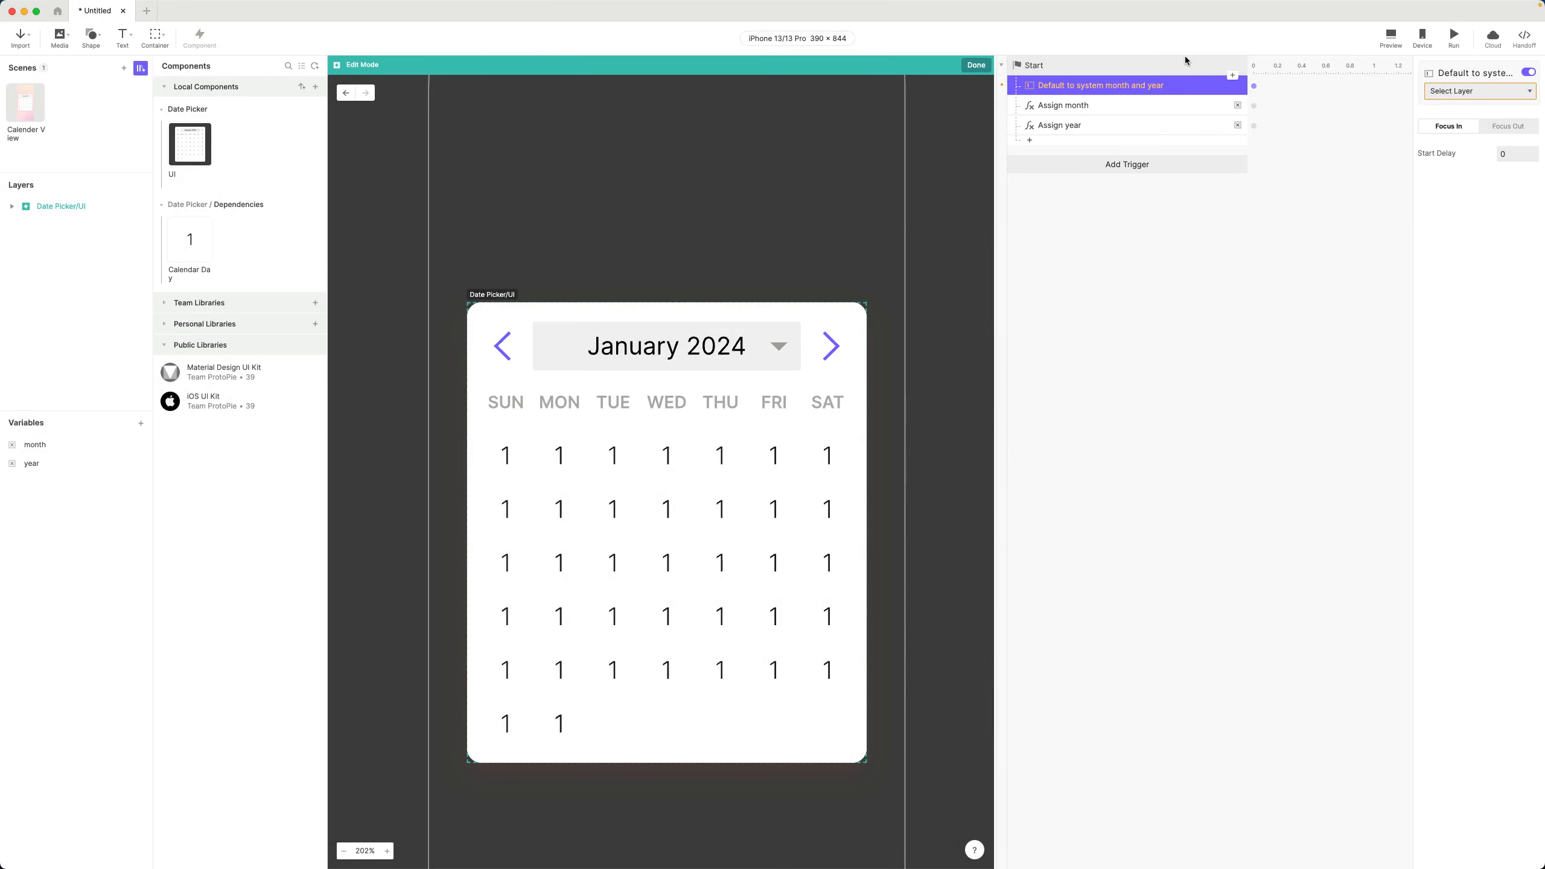
- Open the system emoji and symbols viewer and search it for "speech"
{"action": "key", "text": "ctrl+super+space"}
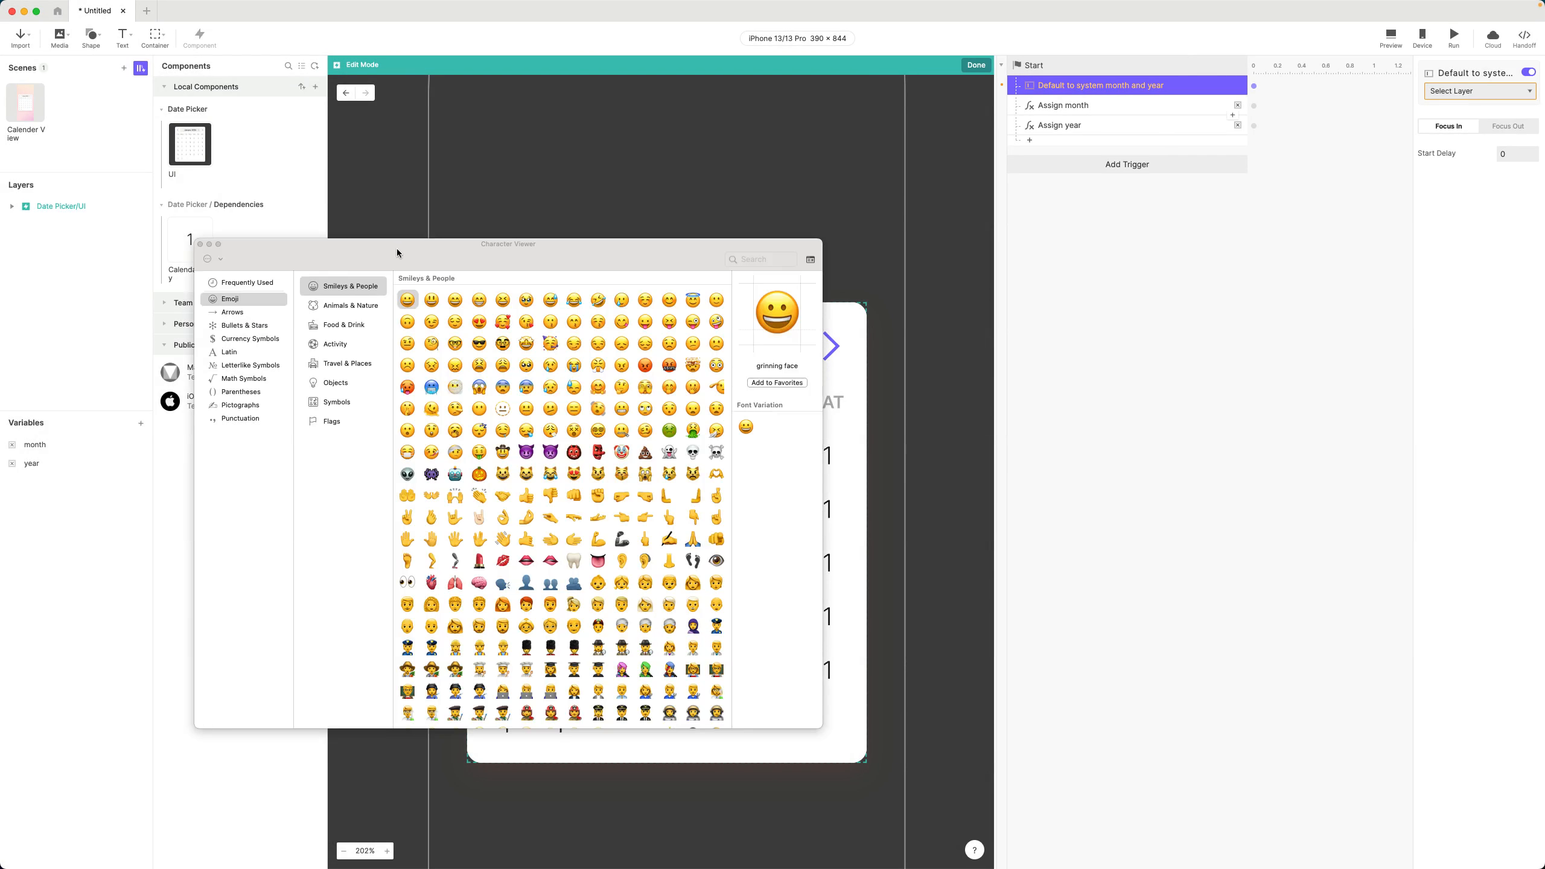
{"action": "left_click_drag", "start_coordinate": [396, 249], "coordinate": [410, 249]}
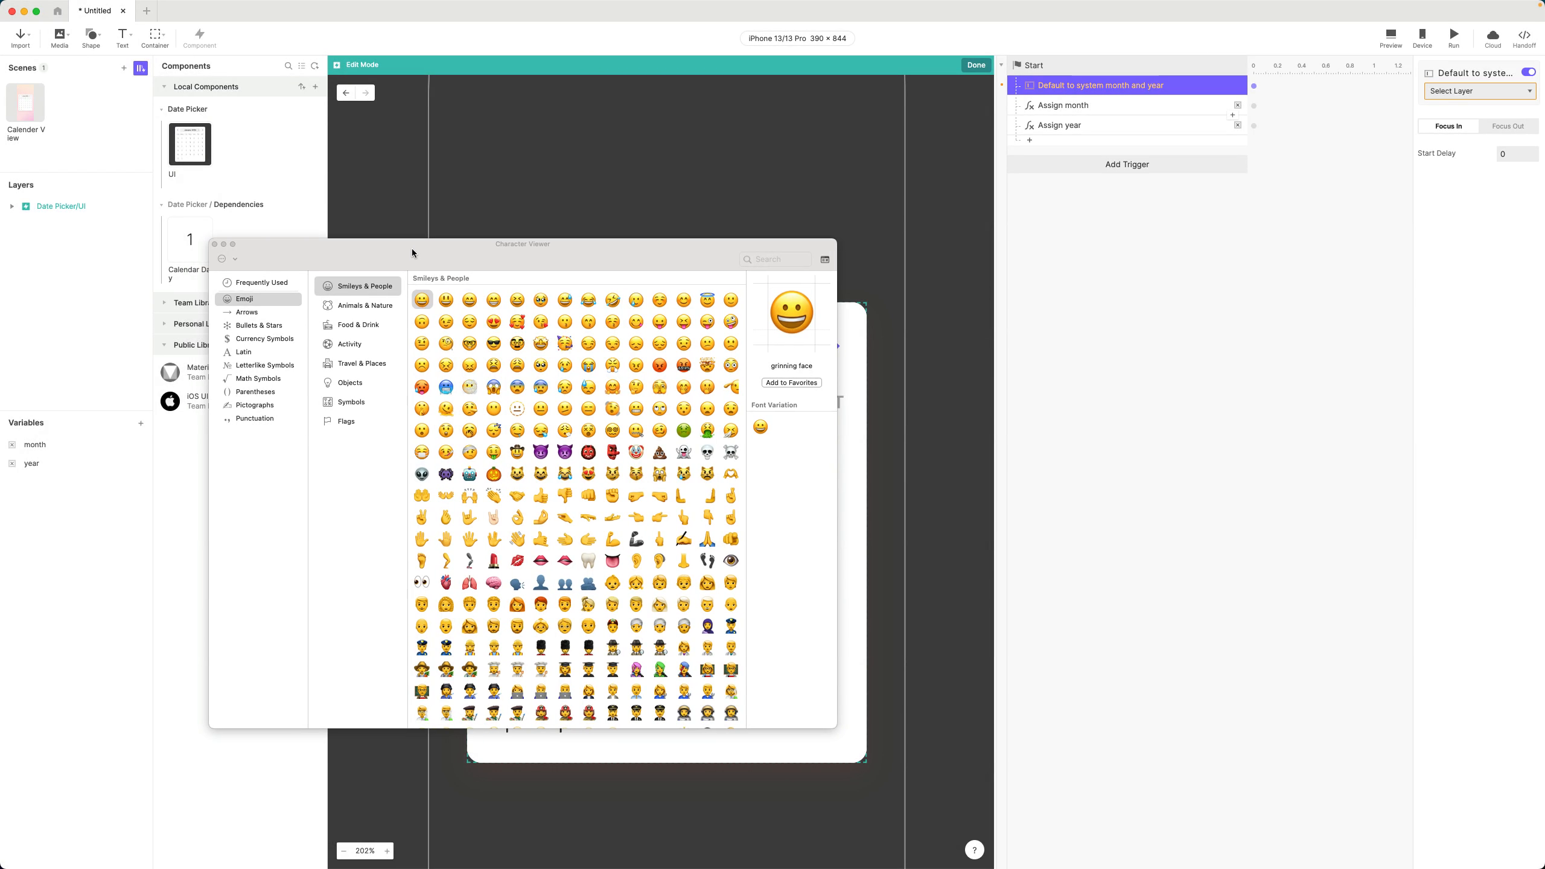
{"action": "left_click", "coordinate": [784, 260]}
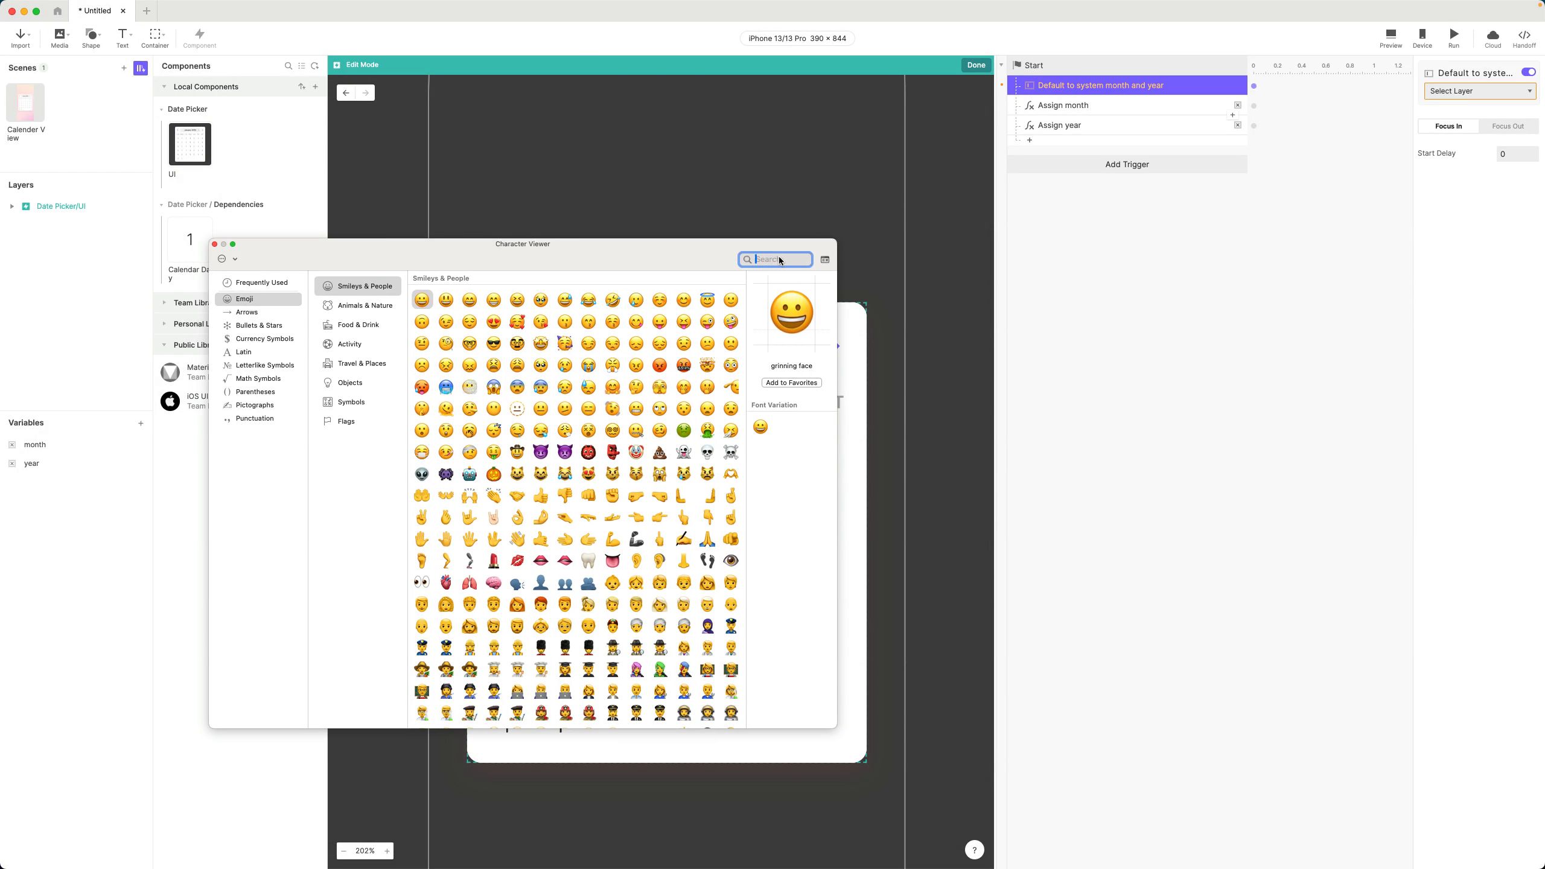
{"action": "type", "text": "notew"}
{"action": "key", "text": "BackSpace"}
{"action": "key", "text": "BackSpace"}
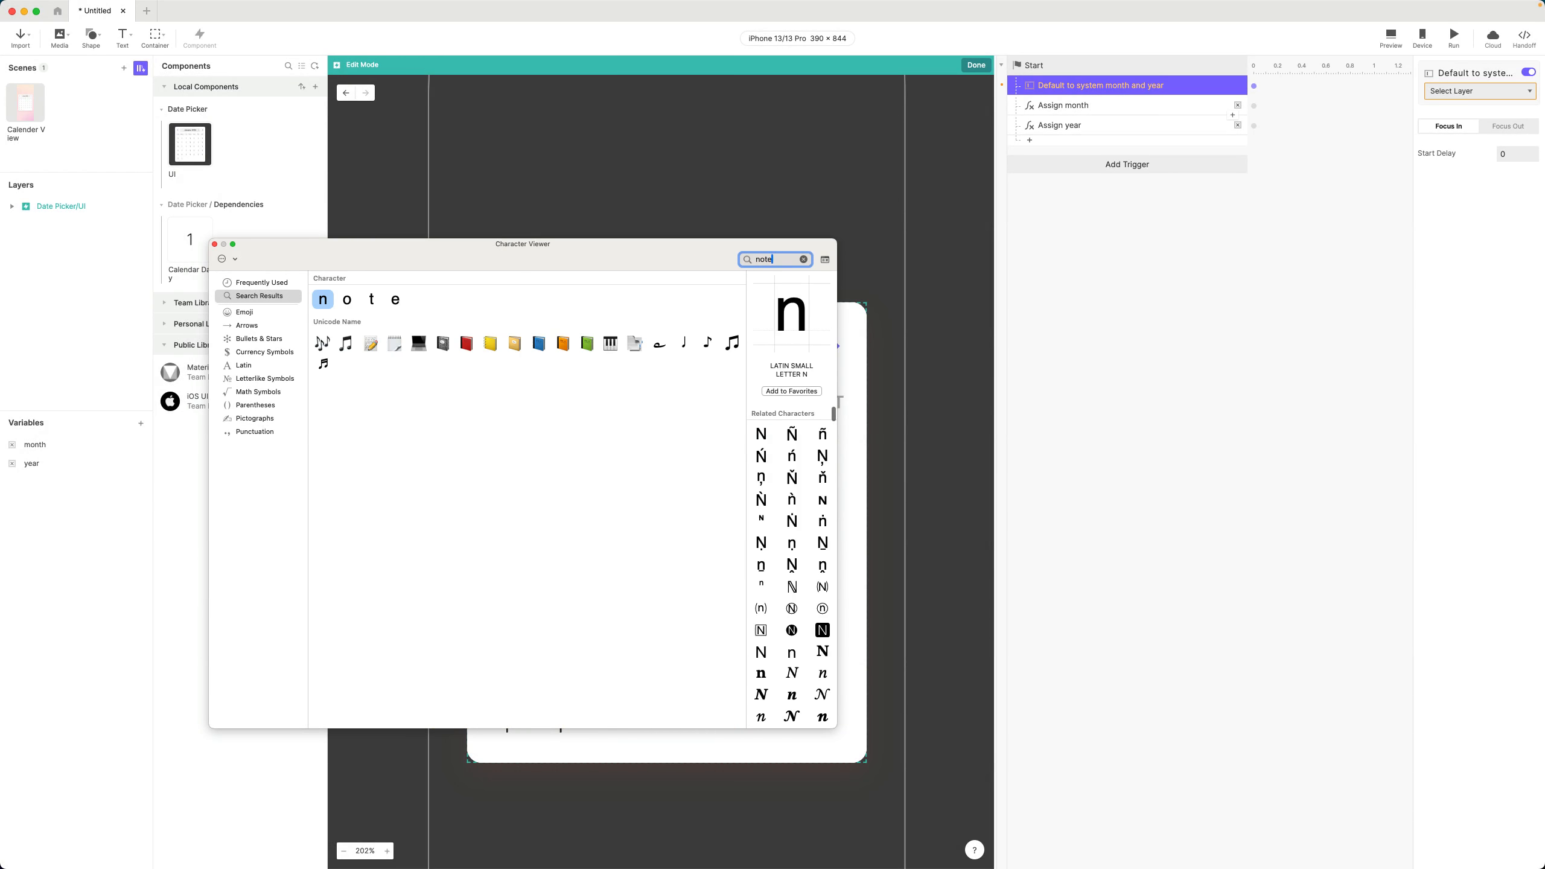
{"action": "key", "text": "BackSpace"}
{"action": "key", "text": "BackSpace"}
{"action": "key", "text": "BackSpace"}
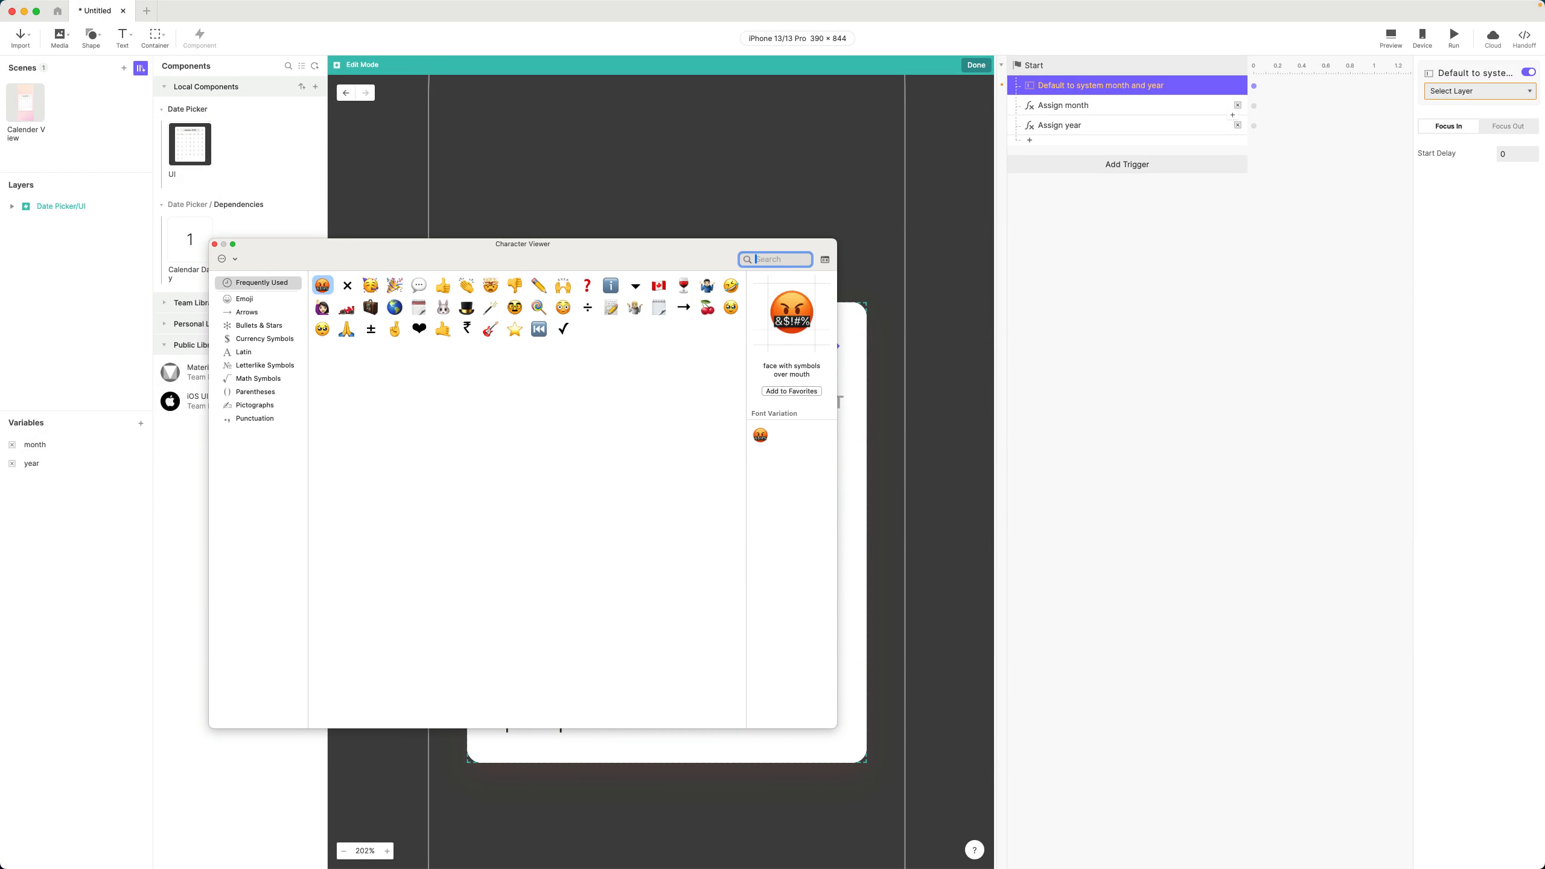
{"action": "type", "text": "speech"}
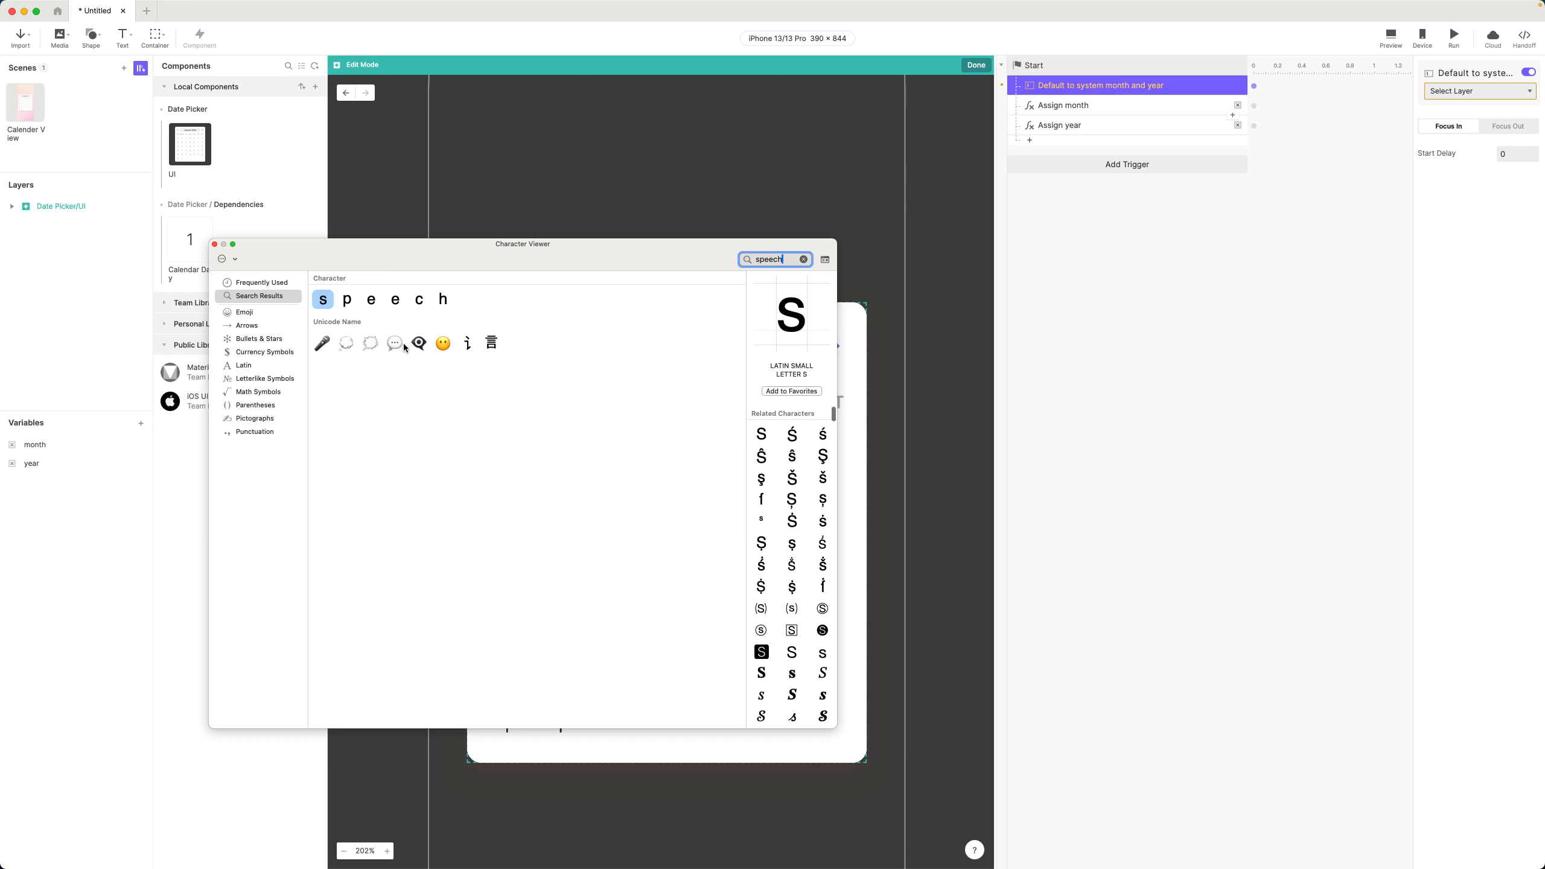
- Insert the speech balloon emoji at the start of the "Default to system month and year" response's name and close the character viewer
{"action": "left_click", "coordinate": [1058, 93]}
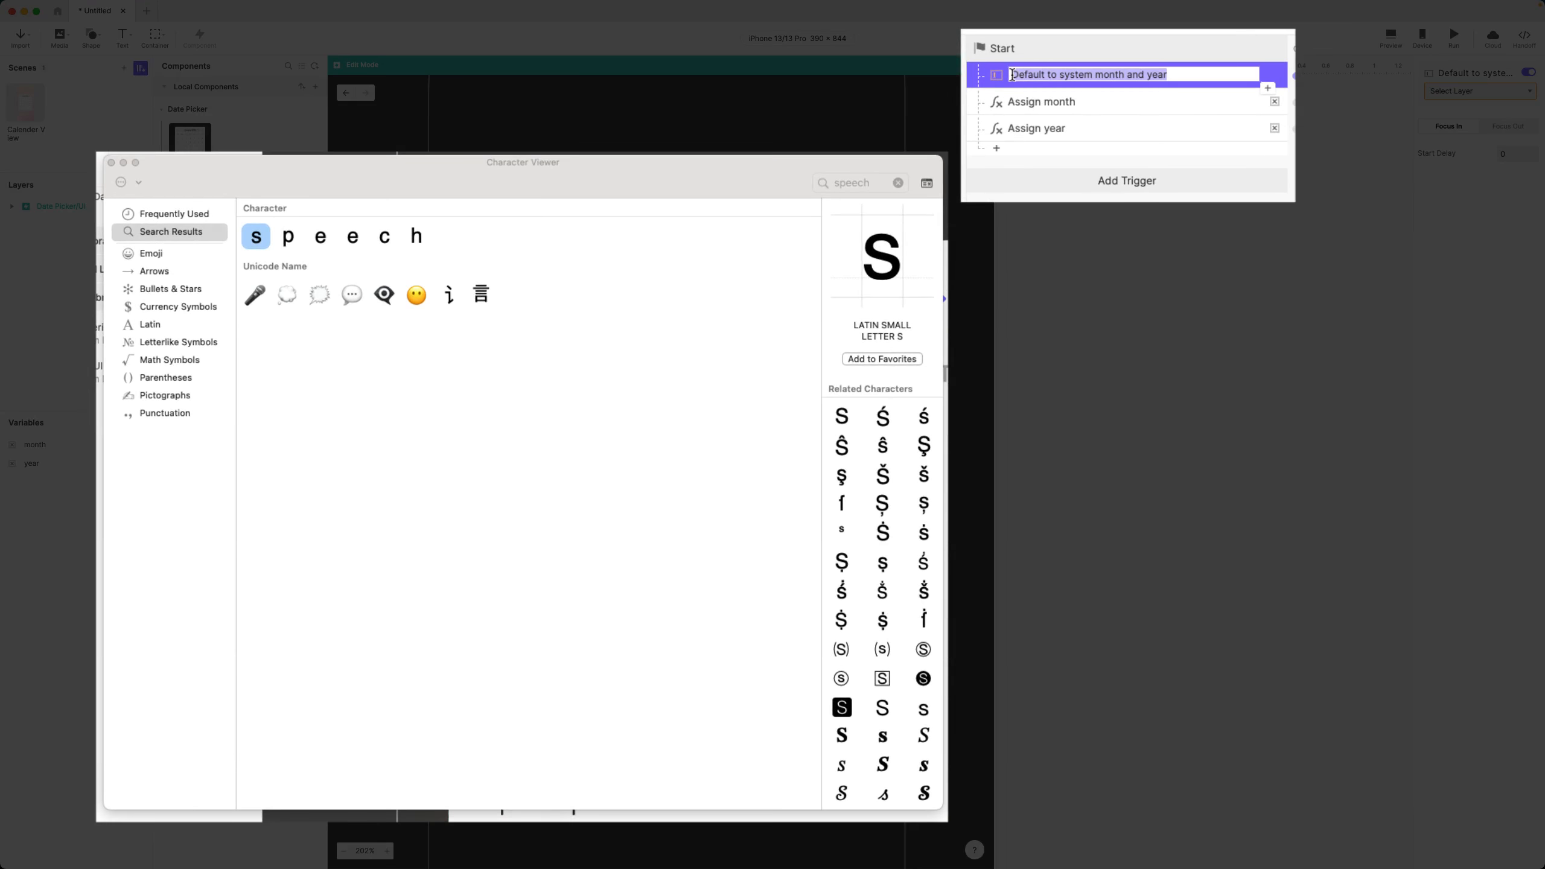
{"action": "double_click", "coordinate": [1048, 89]}
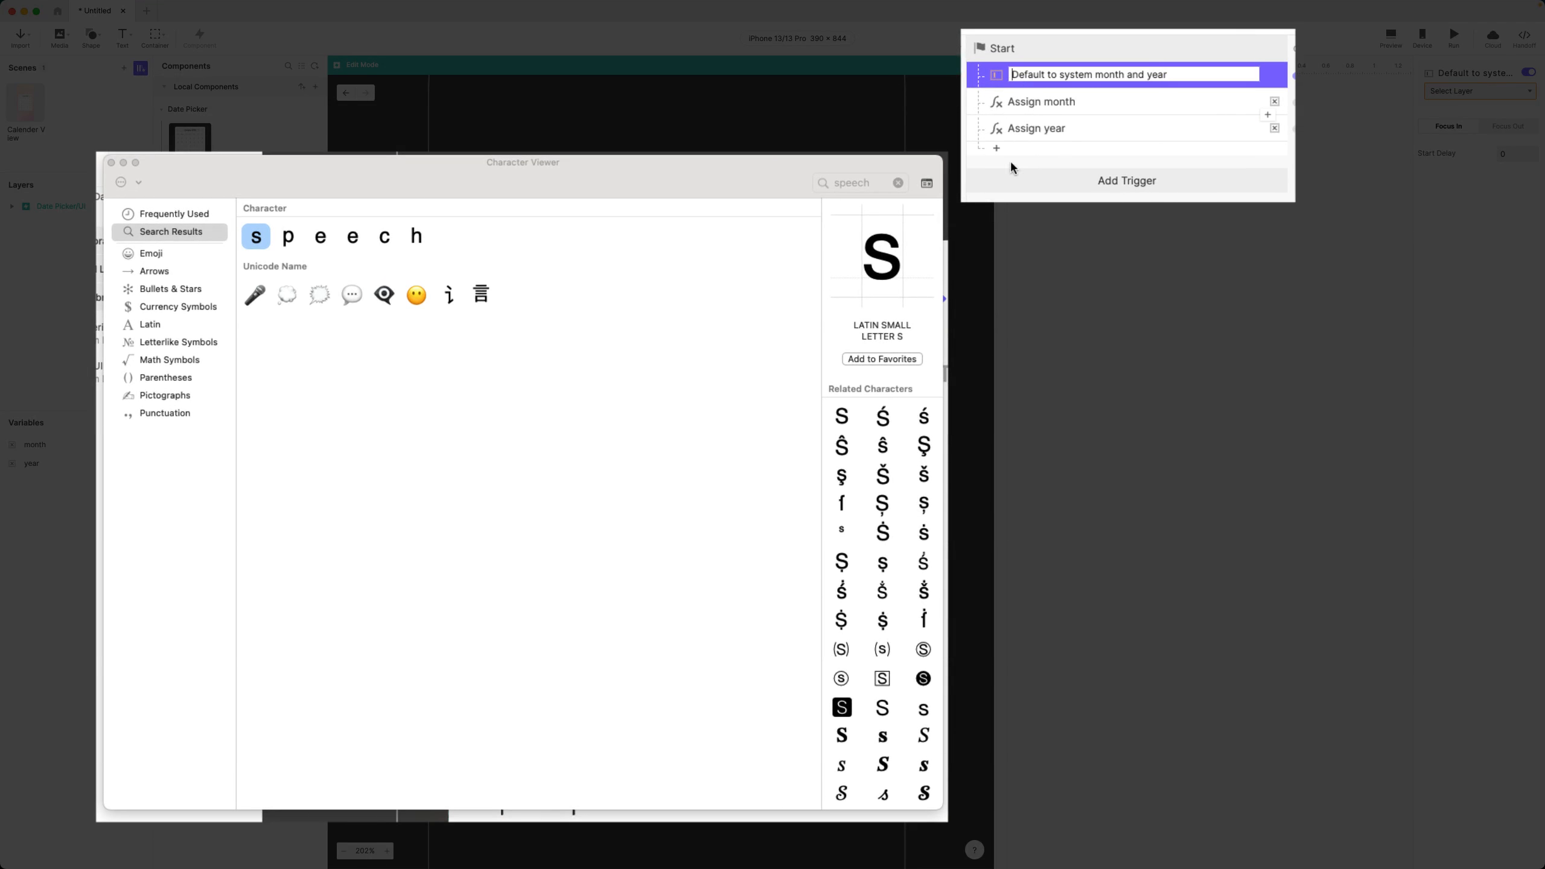
{"action": "double_click", "coordinate": [351, 295]}
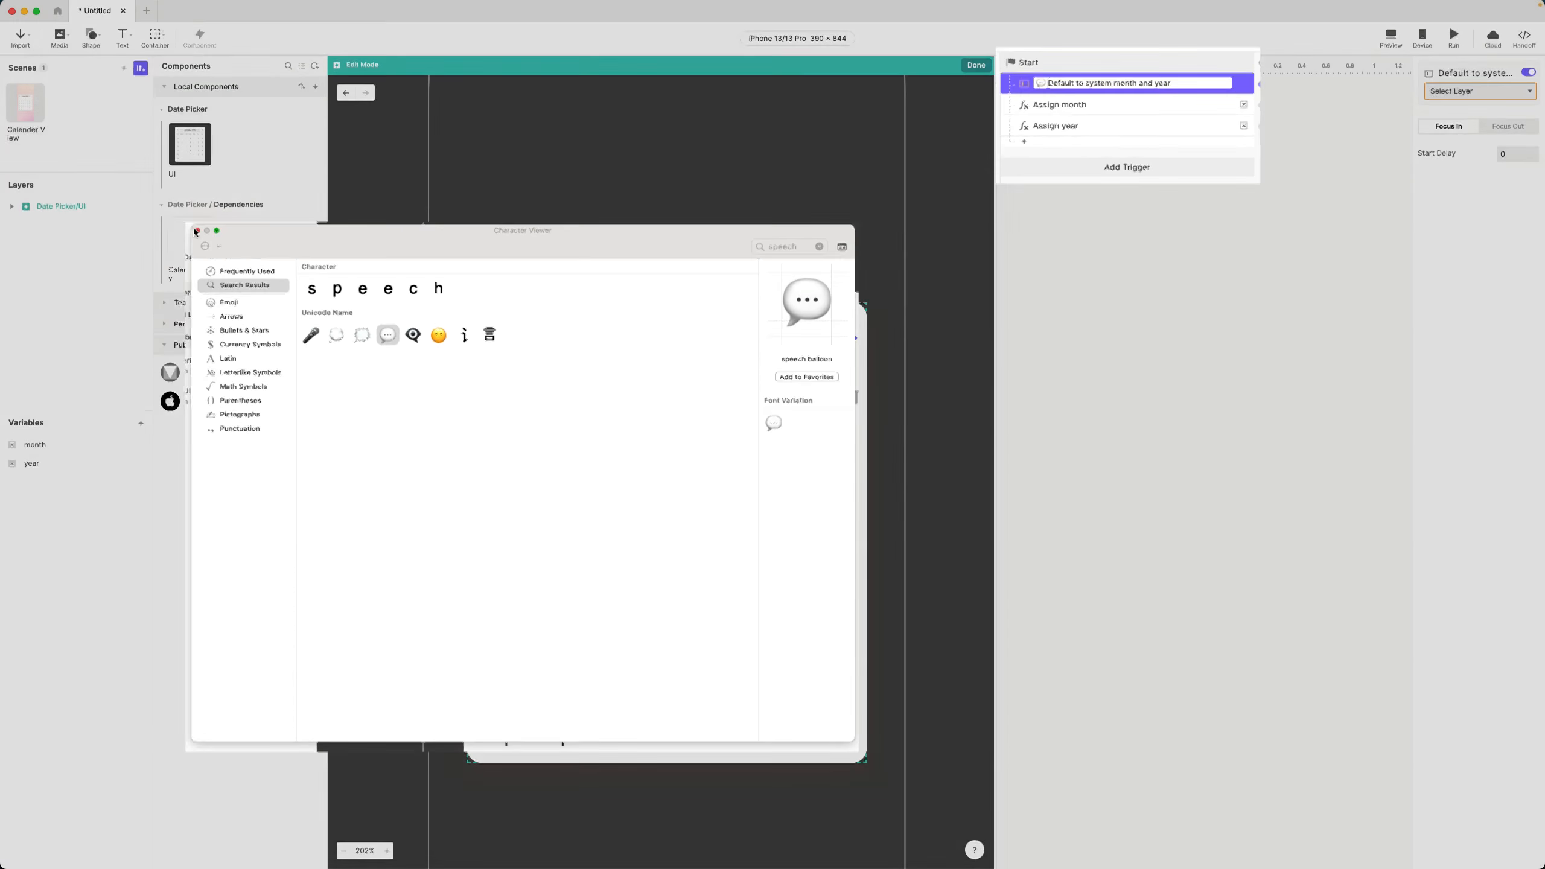
{"action": "left_click", "coordinate": [111, 162]}
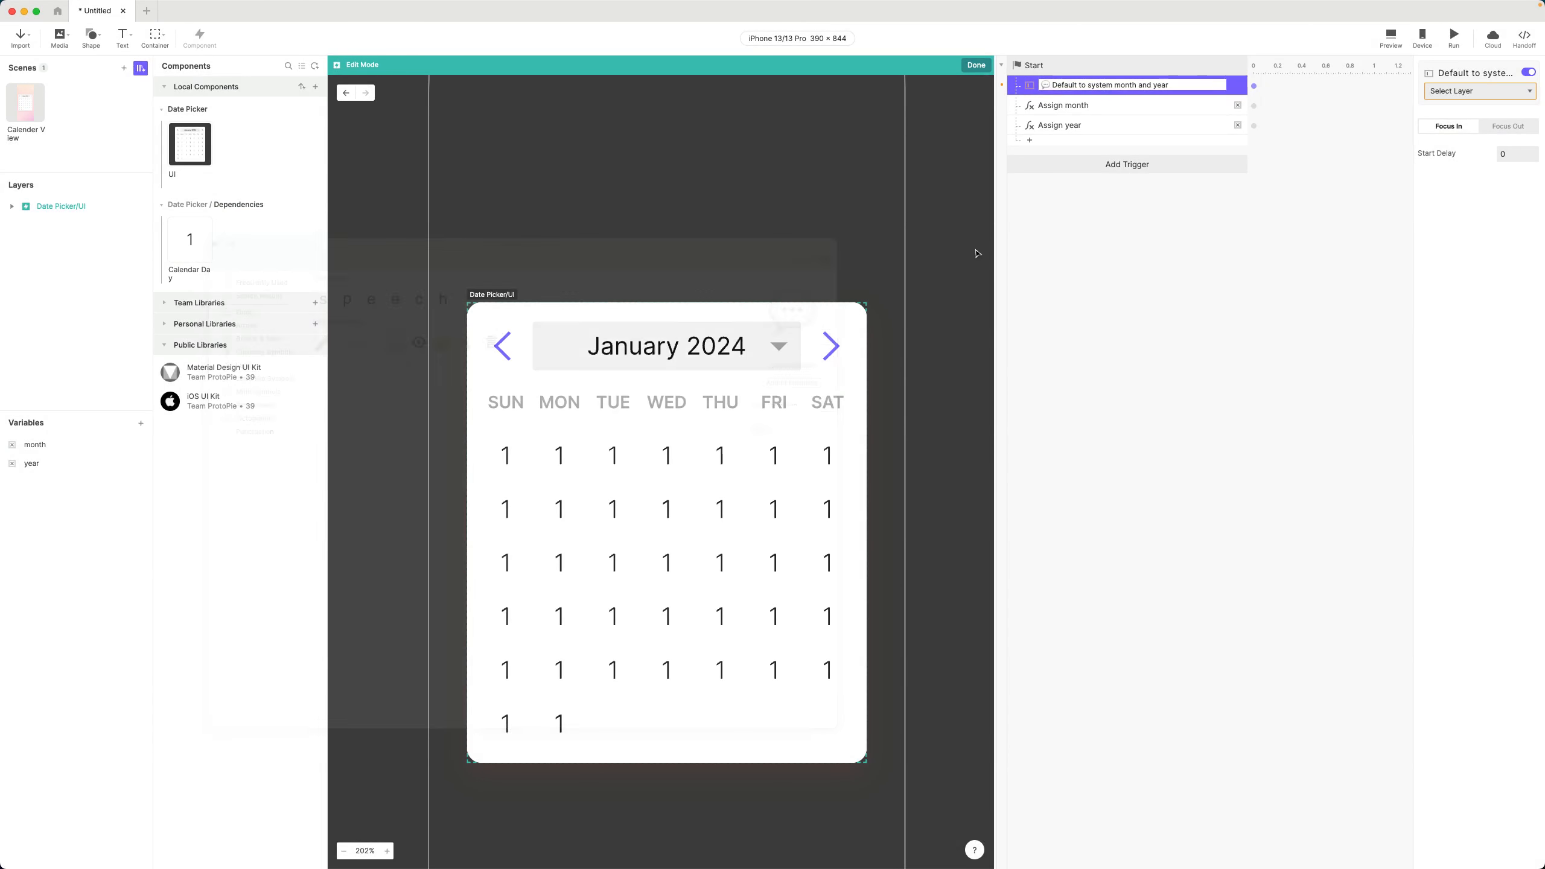
{"action": "left_click", "coordinate": [1055, 233]}
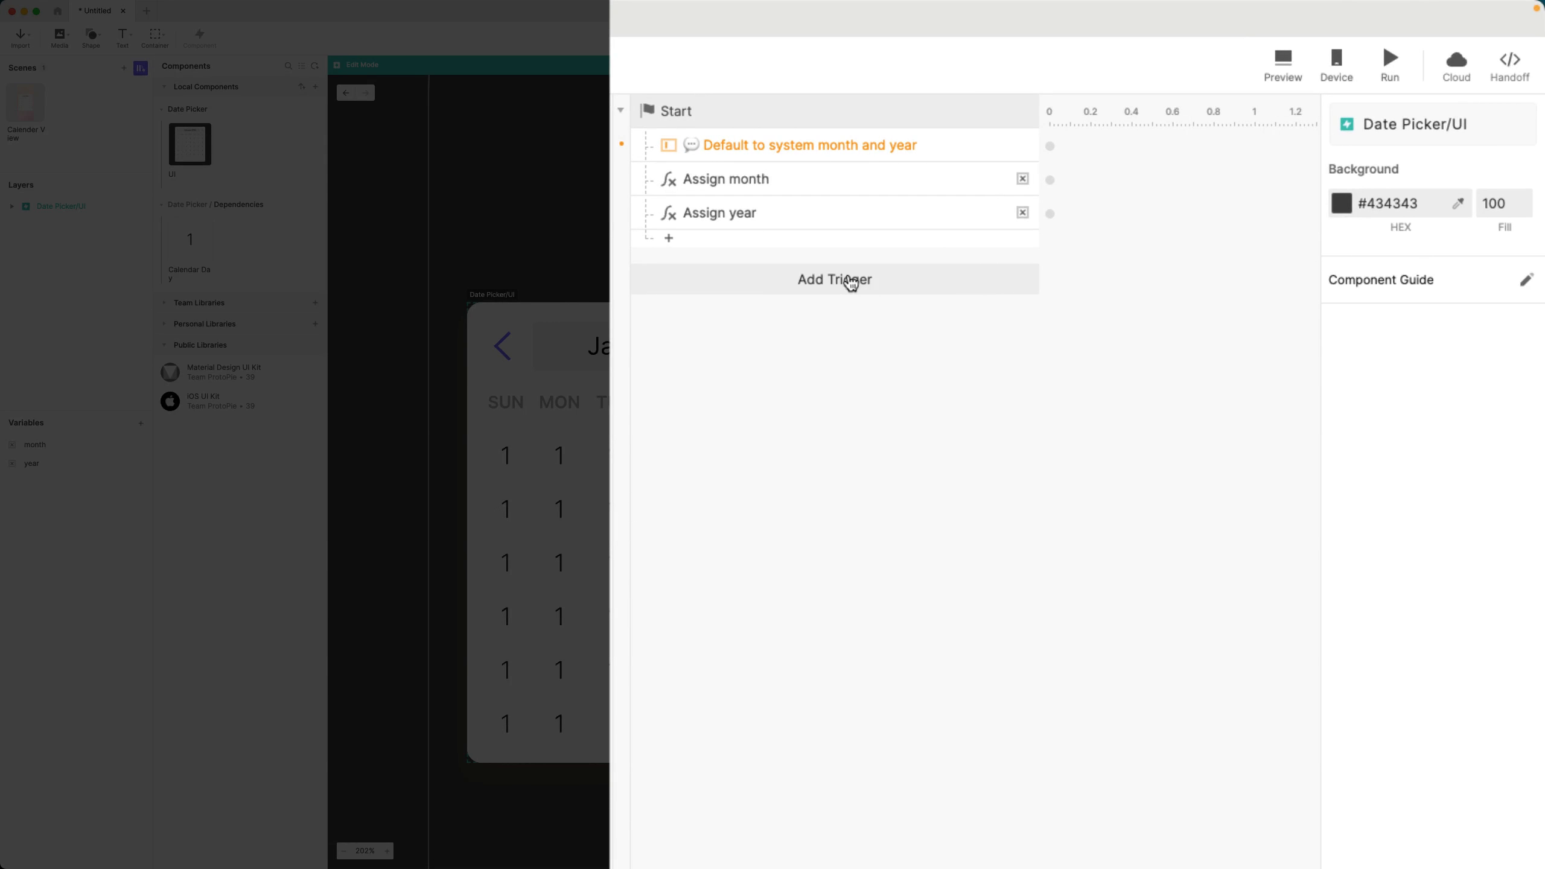
- Add a Receive trigger that listens on the Receive from Current Component channel for the message "generate month"
{"action": "left_click", "coordinate": [1136, 166]}
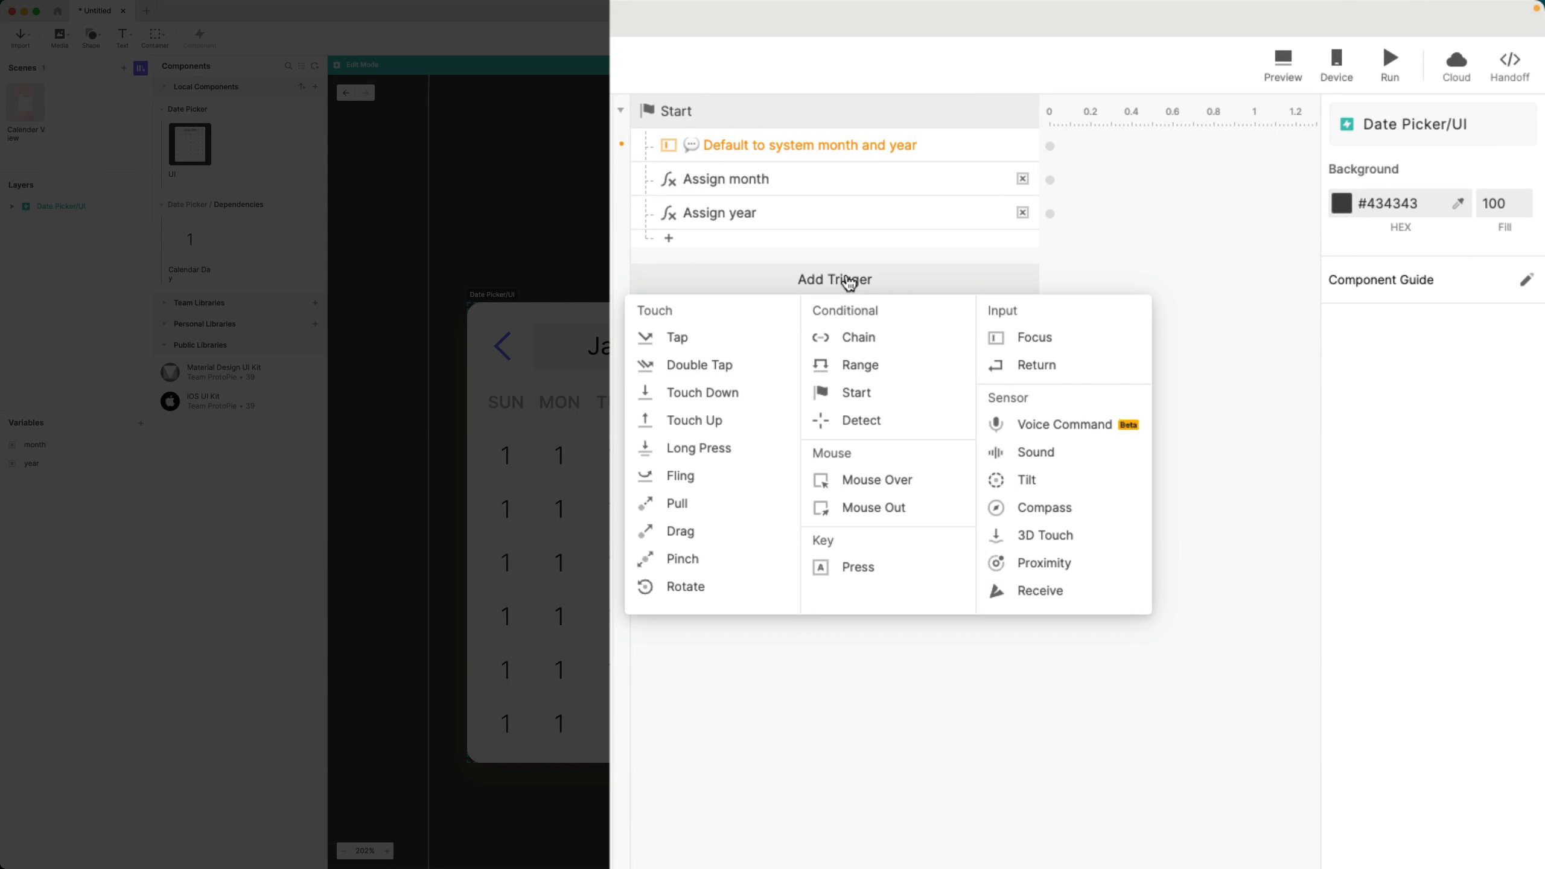
{"action": "left_click", "coordinate": [1057, 601]}
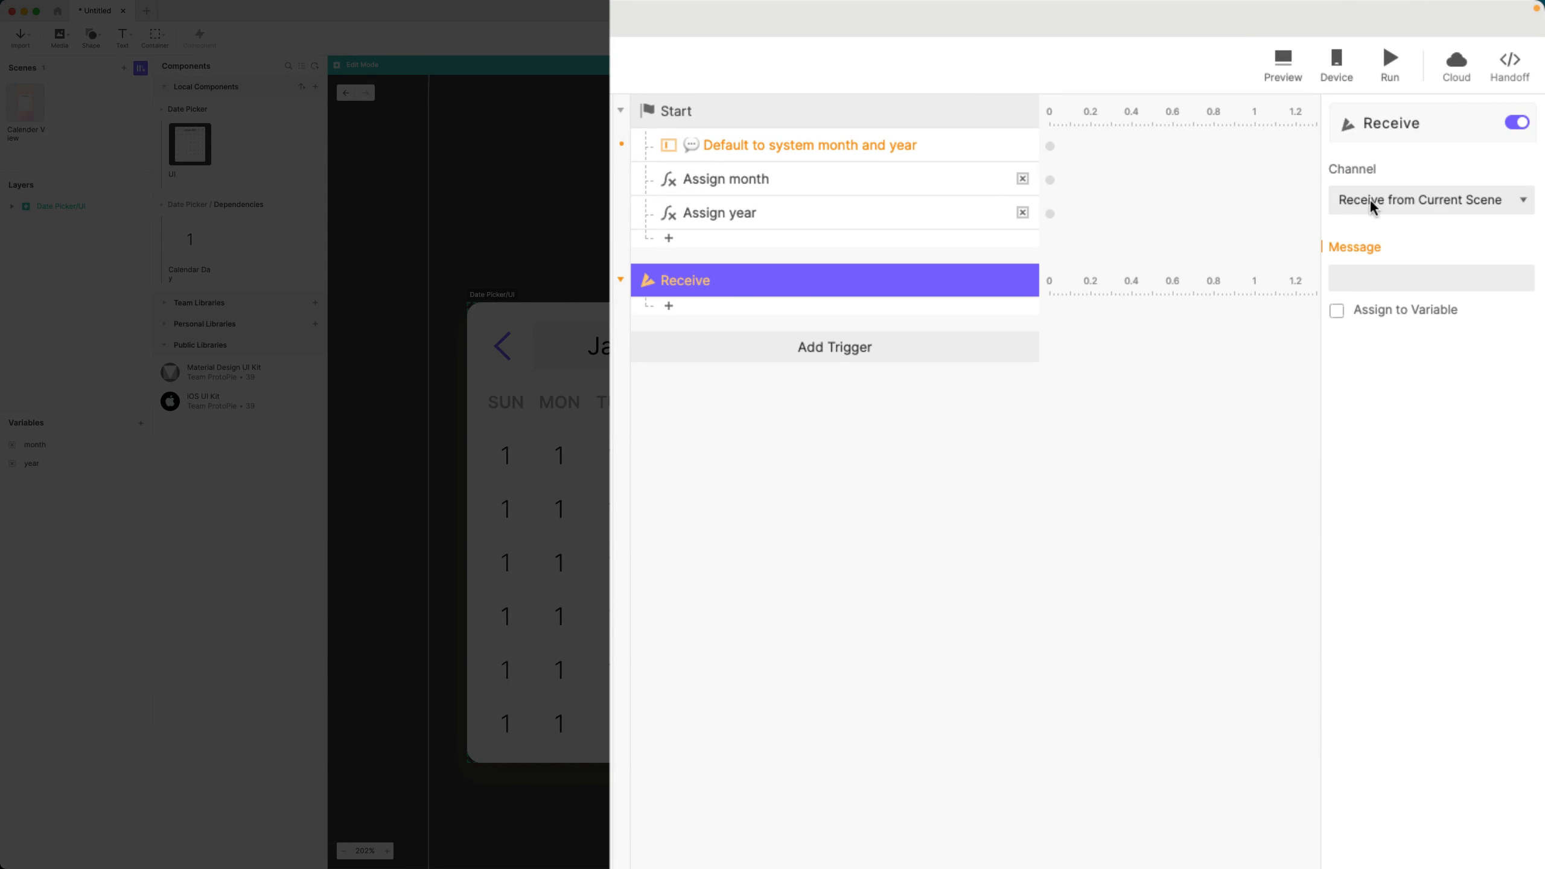
{"action": "left_click", "coordinate": [1423, 196]}
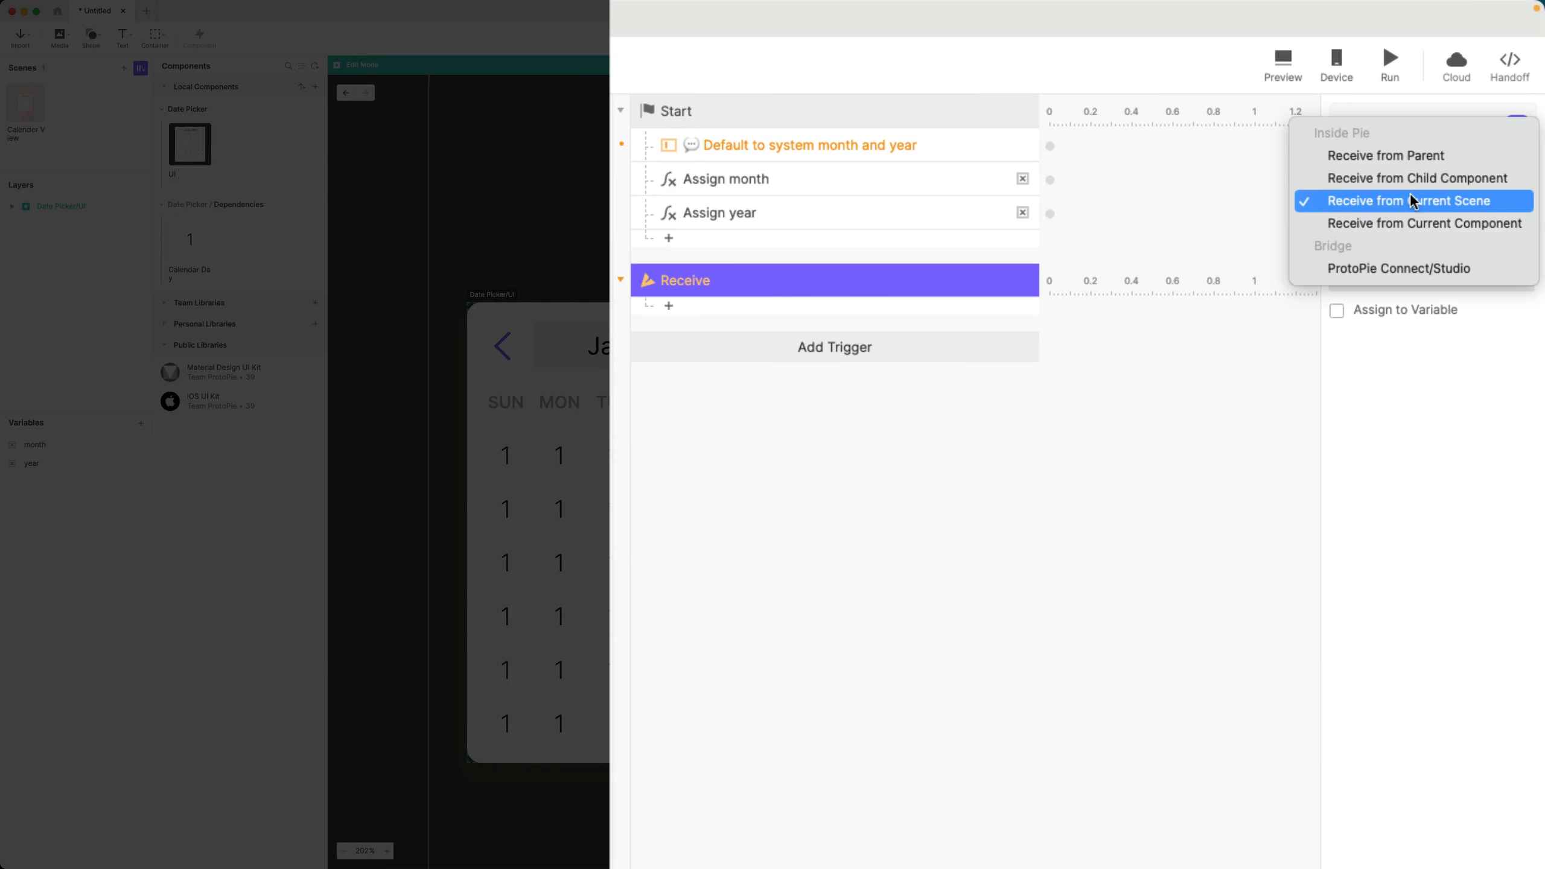
{"action": "left_click", "coordinate": [1448, 222]}
{"action": "left_click", "coordinate": [1395, 277]}
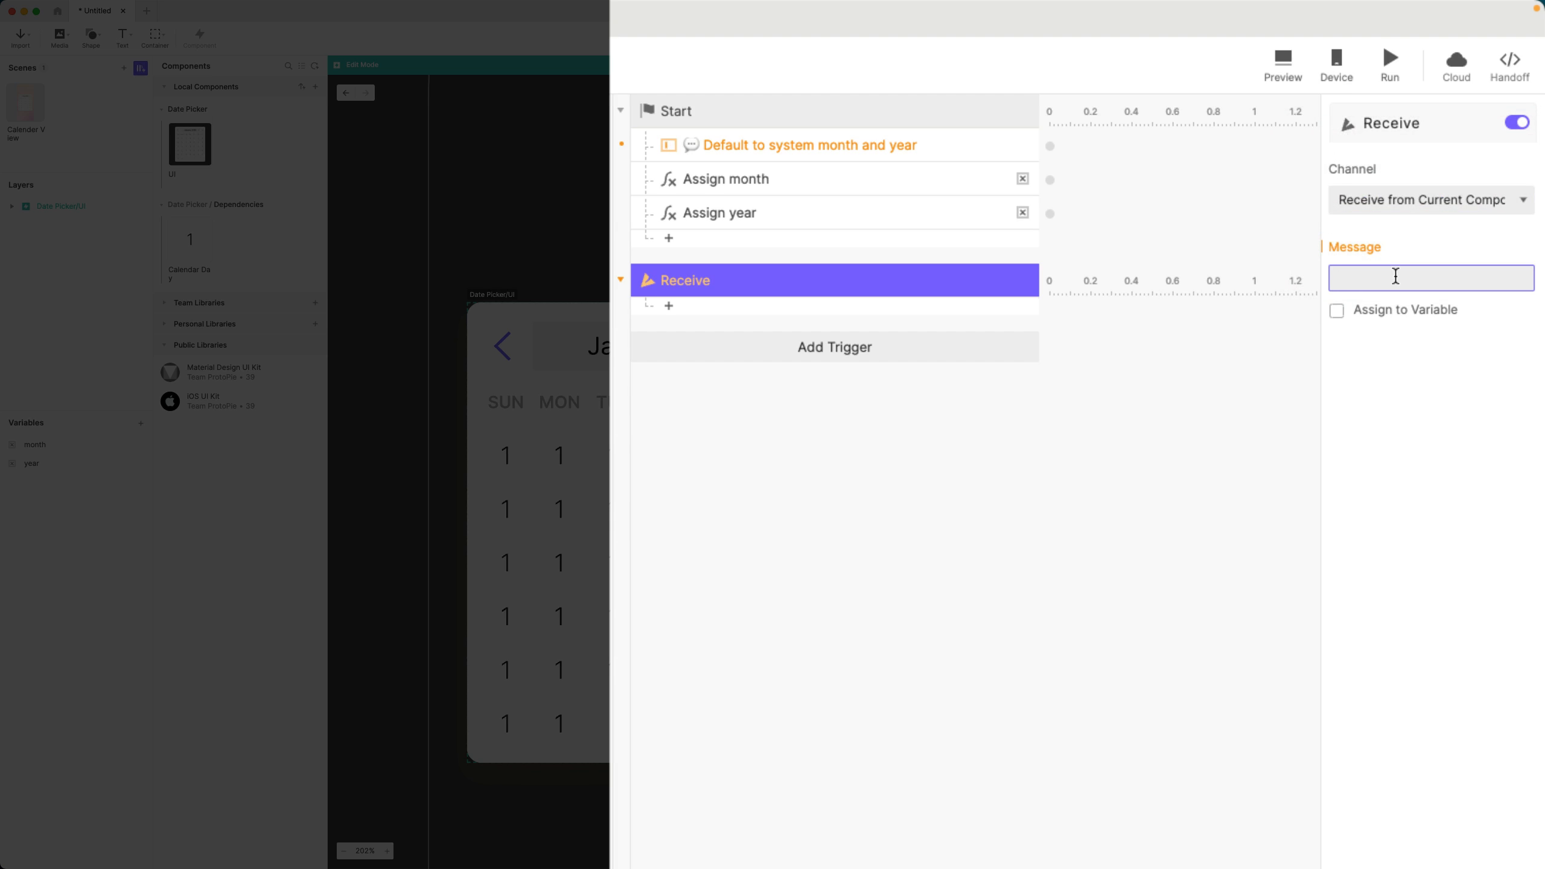
{"action": "type", "text": "generate month"}
{"action": "double_click", "coordinate": [1467, 273]}
{"action": "left_click", "coordinate": [1467, 273]}
{"action": "double_click", "coordinate": [1466, 273]}
{"action": "left_click", "coordinate": [1465, 274]}
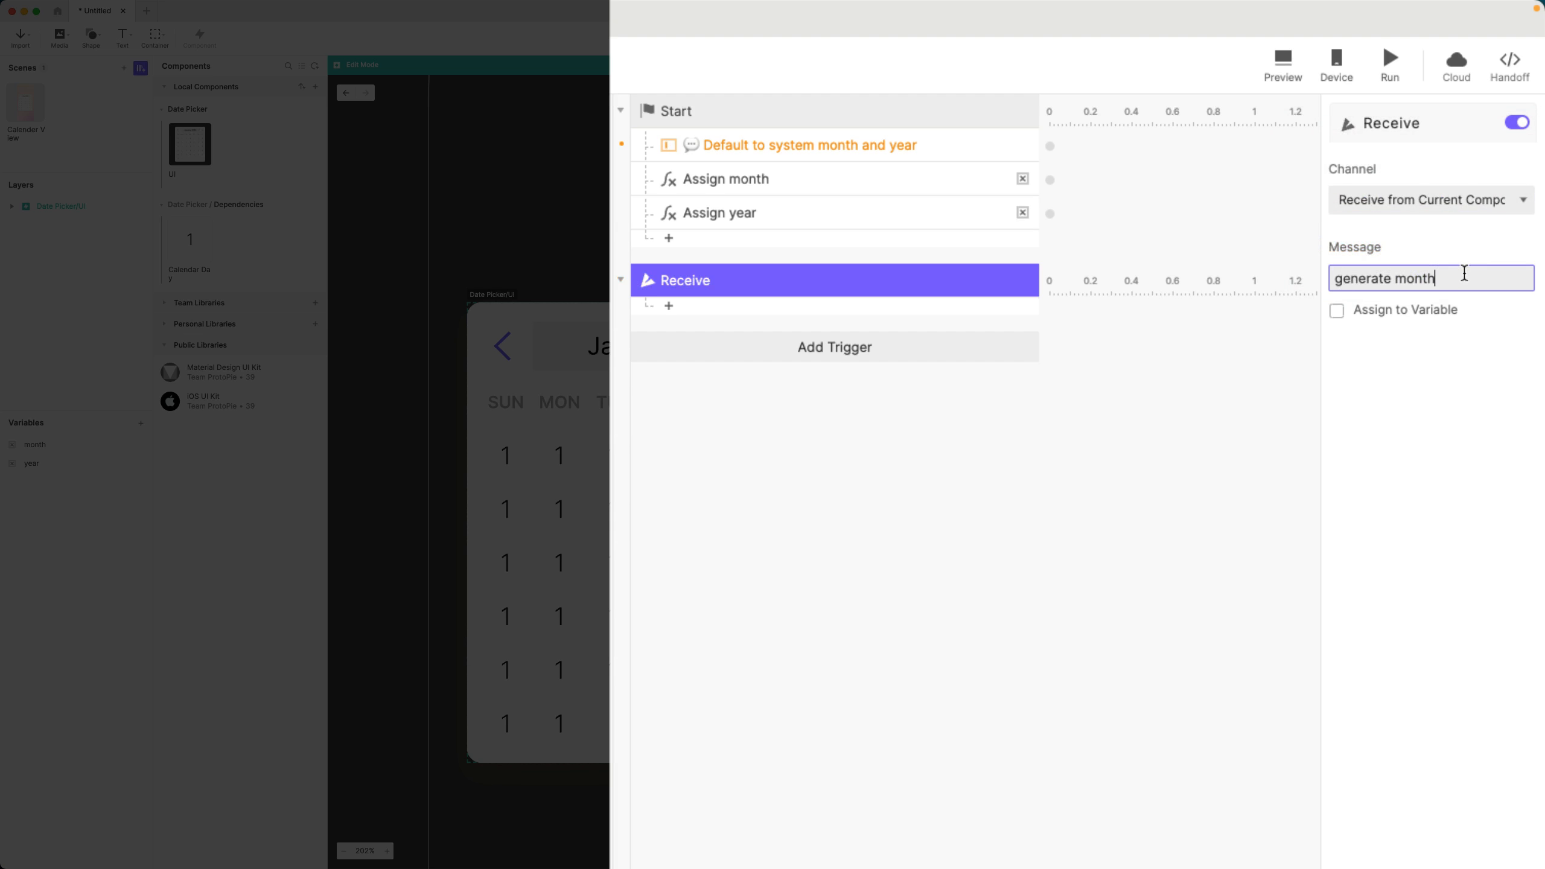
- Rename the Receive trigger as Receive "generate month" from Self, reusing the copied message text
{"action": "double_click", "coordinate": [1464, 284]}
{"action": "triple_click", "coordinate": [1464, 284]}
{"action": "key", "text": "super+c"}
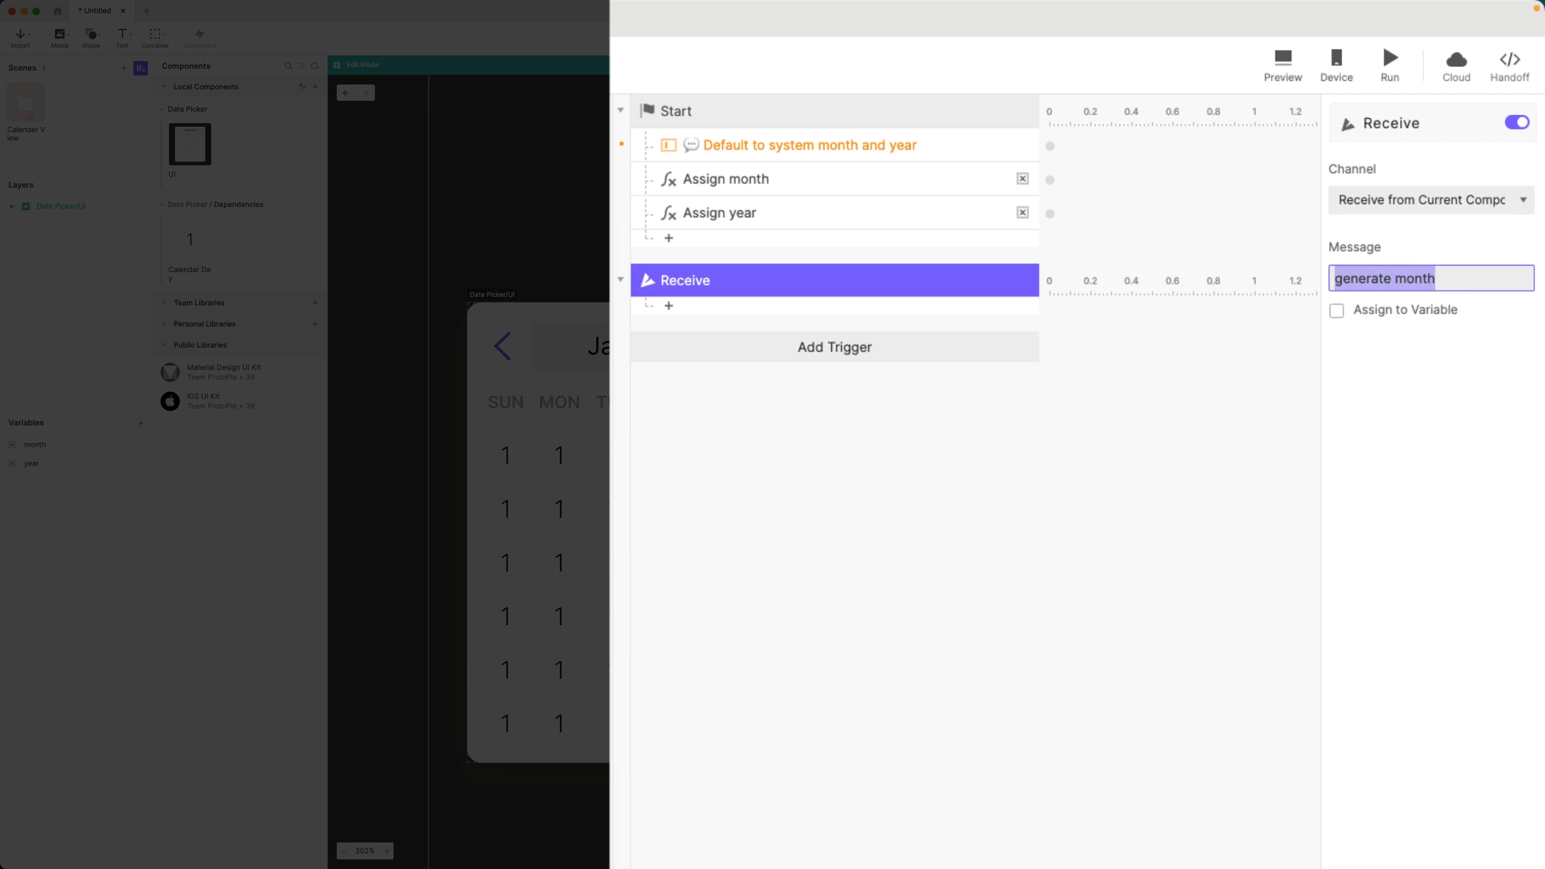
{"action": "double_click", "coordinate": [682, 291]}
{"action": "left_click", "coordinate": [776, 280]}
{"action": "type", "text": "\""}
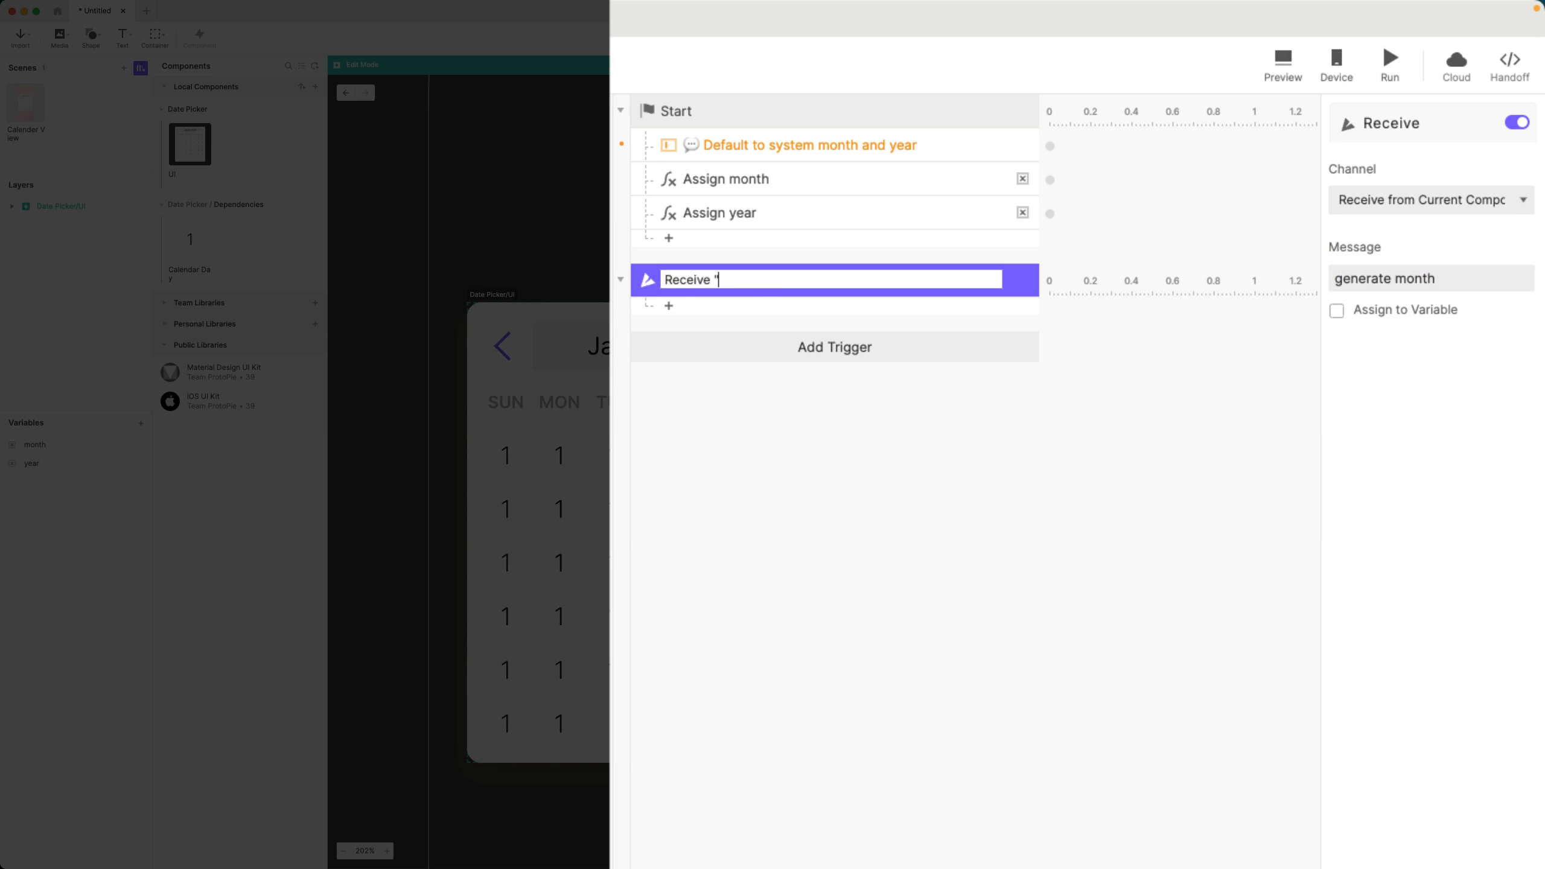
{"action": "key", "text": "super+v"}
{"action": "type", "text": "\" from Self"}
{"action": "key", "text": "Return"}
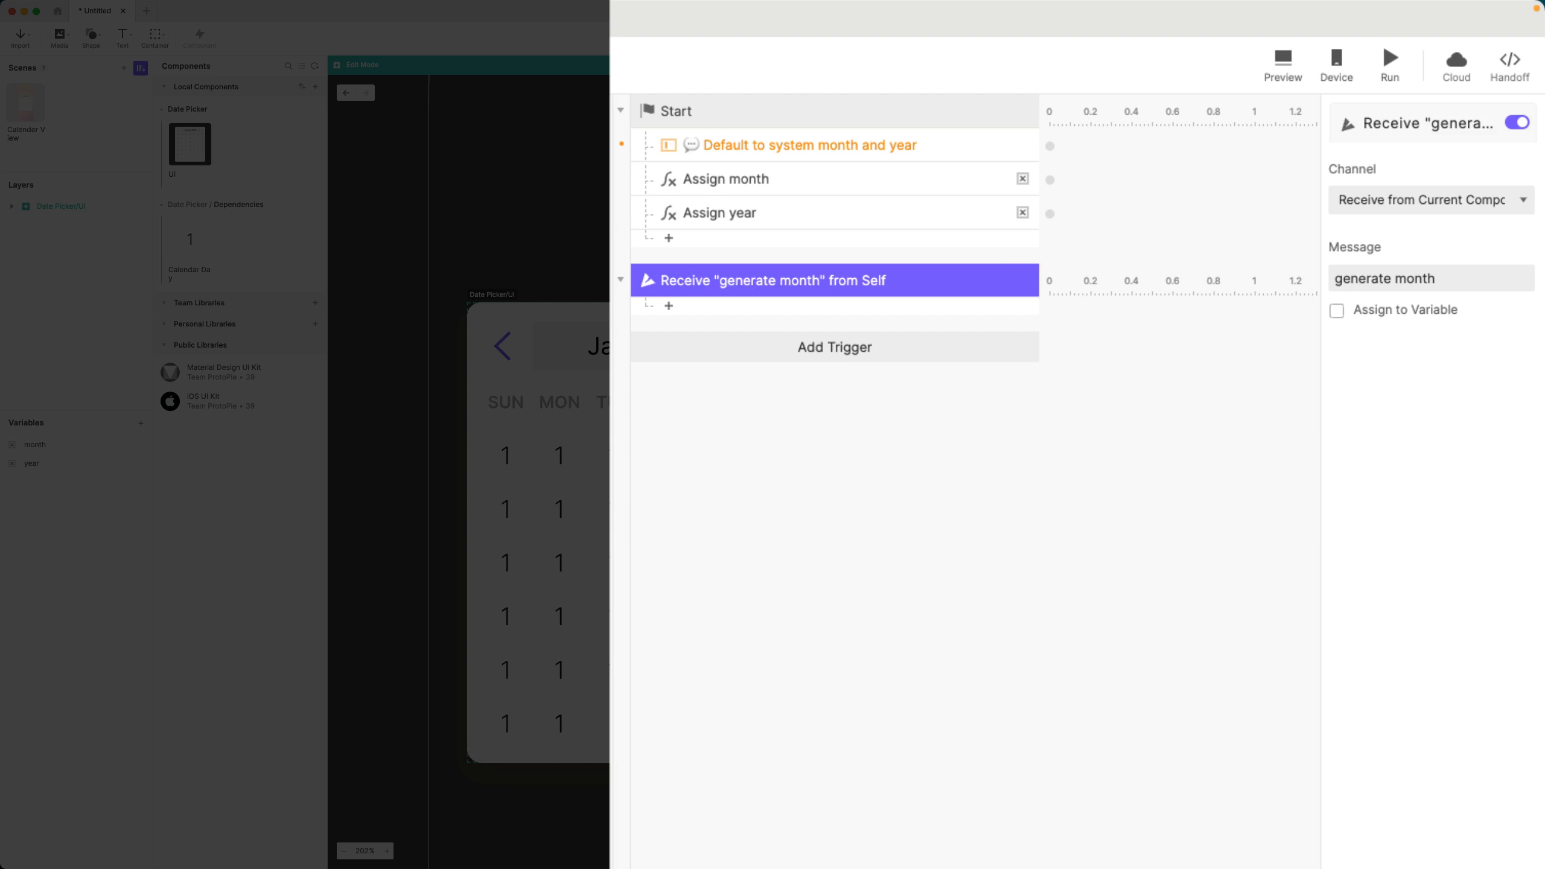
- Add a Send response under the Start trigger with channel Send to Current Component and message "generate month"
{"action": "left_click", "coordinate": [705, 249]}
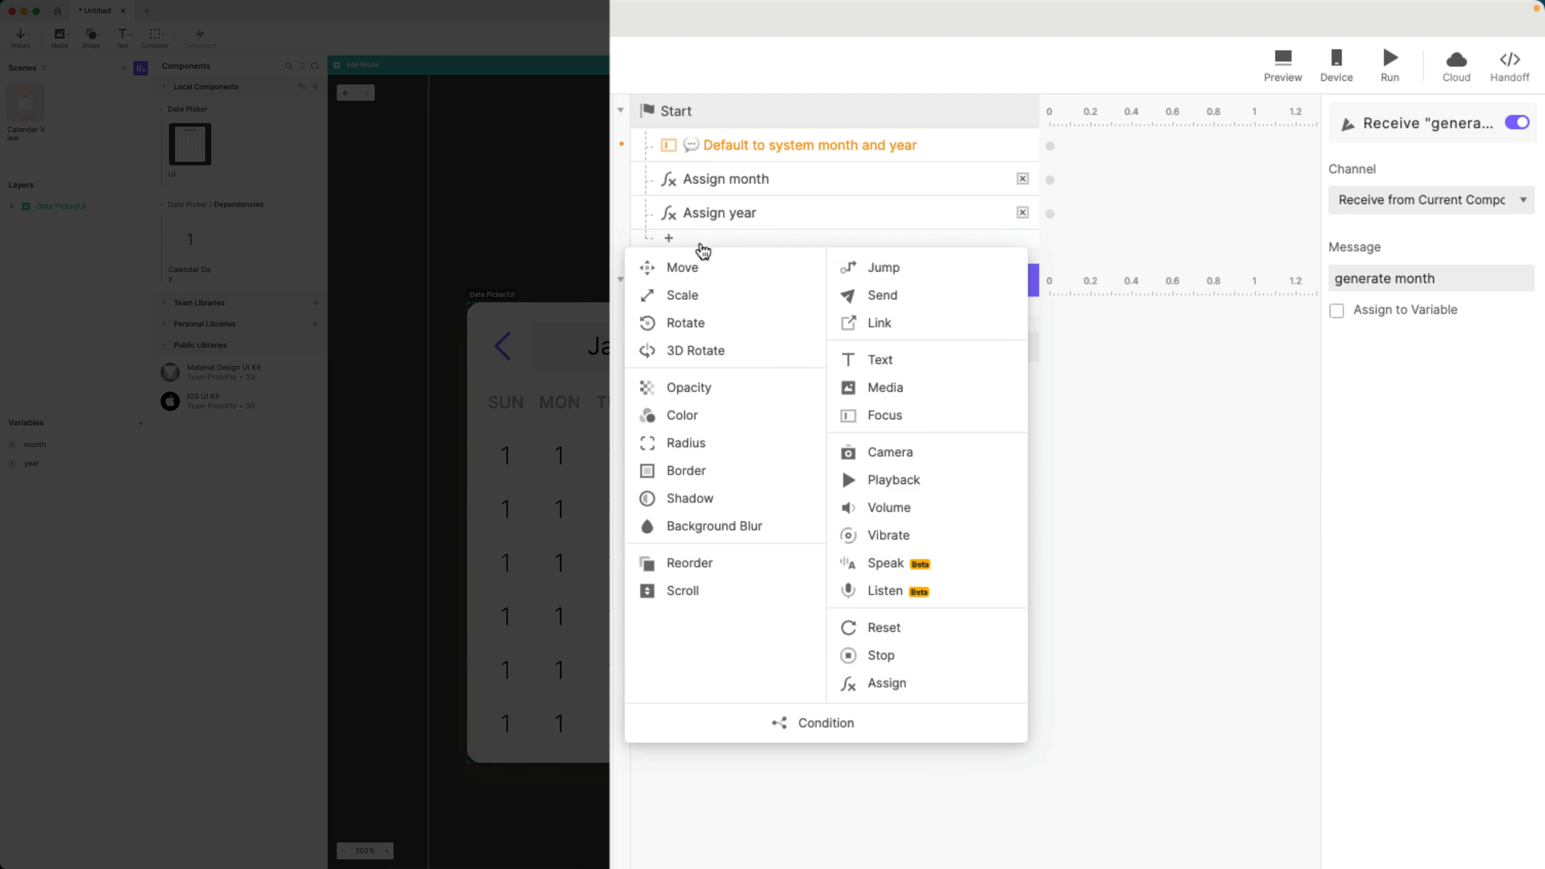
{"action": "left_click", "coordinate": [917, 303]}
{"action": "left_click", "coordinate": [1429, 199]}
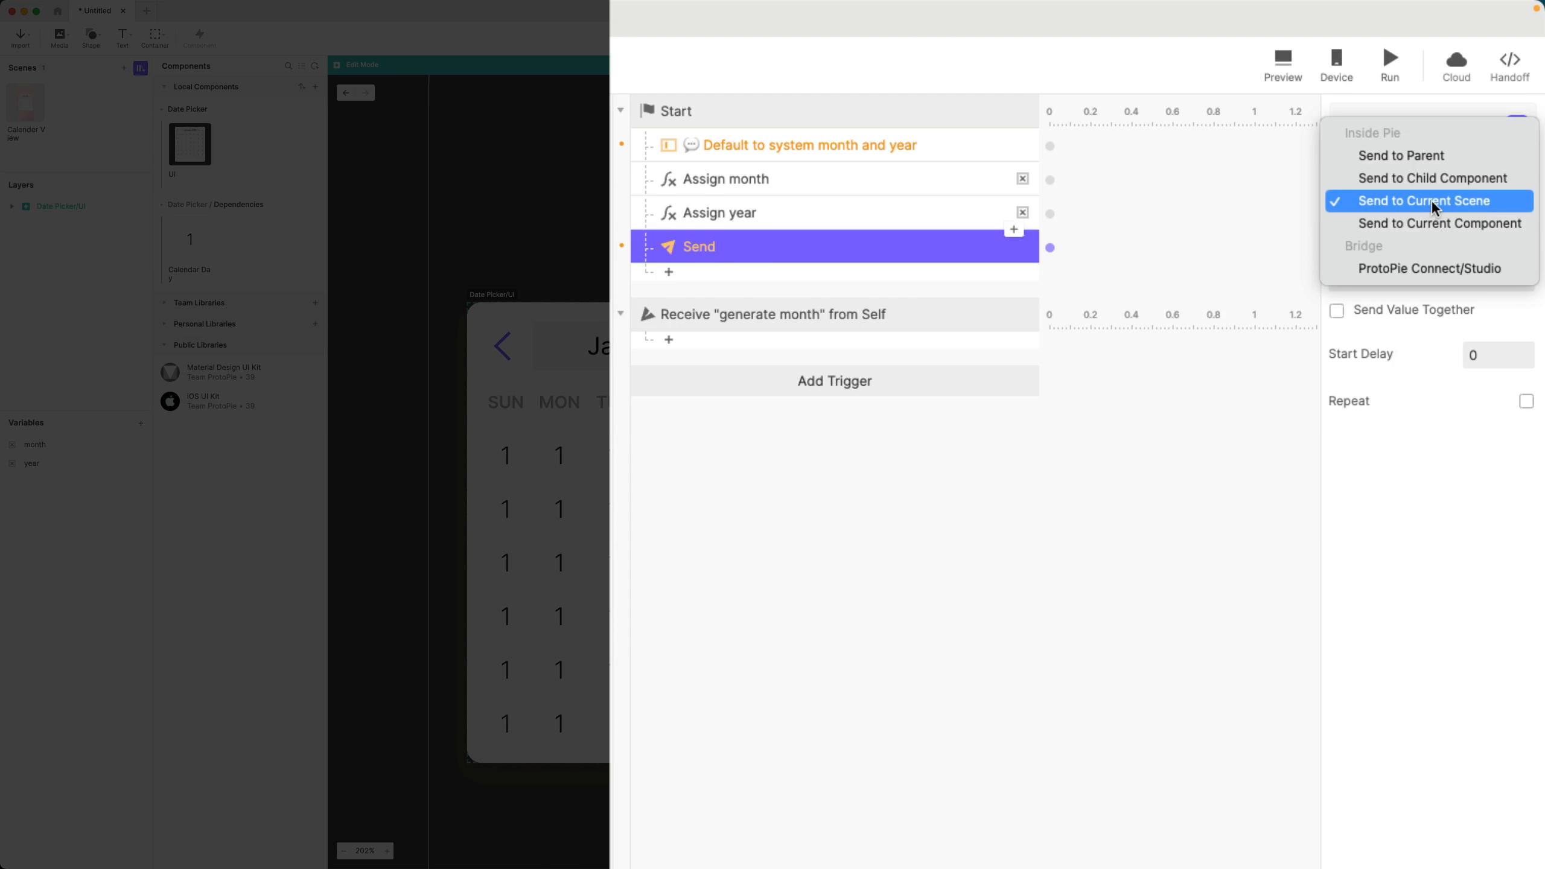
{"action": "left_click", "coordinate": [1431, 225]}
{"action": "left_click", "coordinate": [1417, 275]}
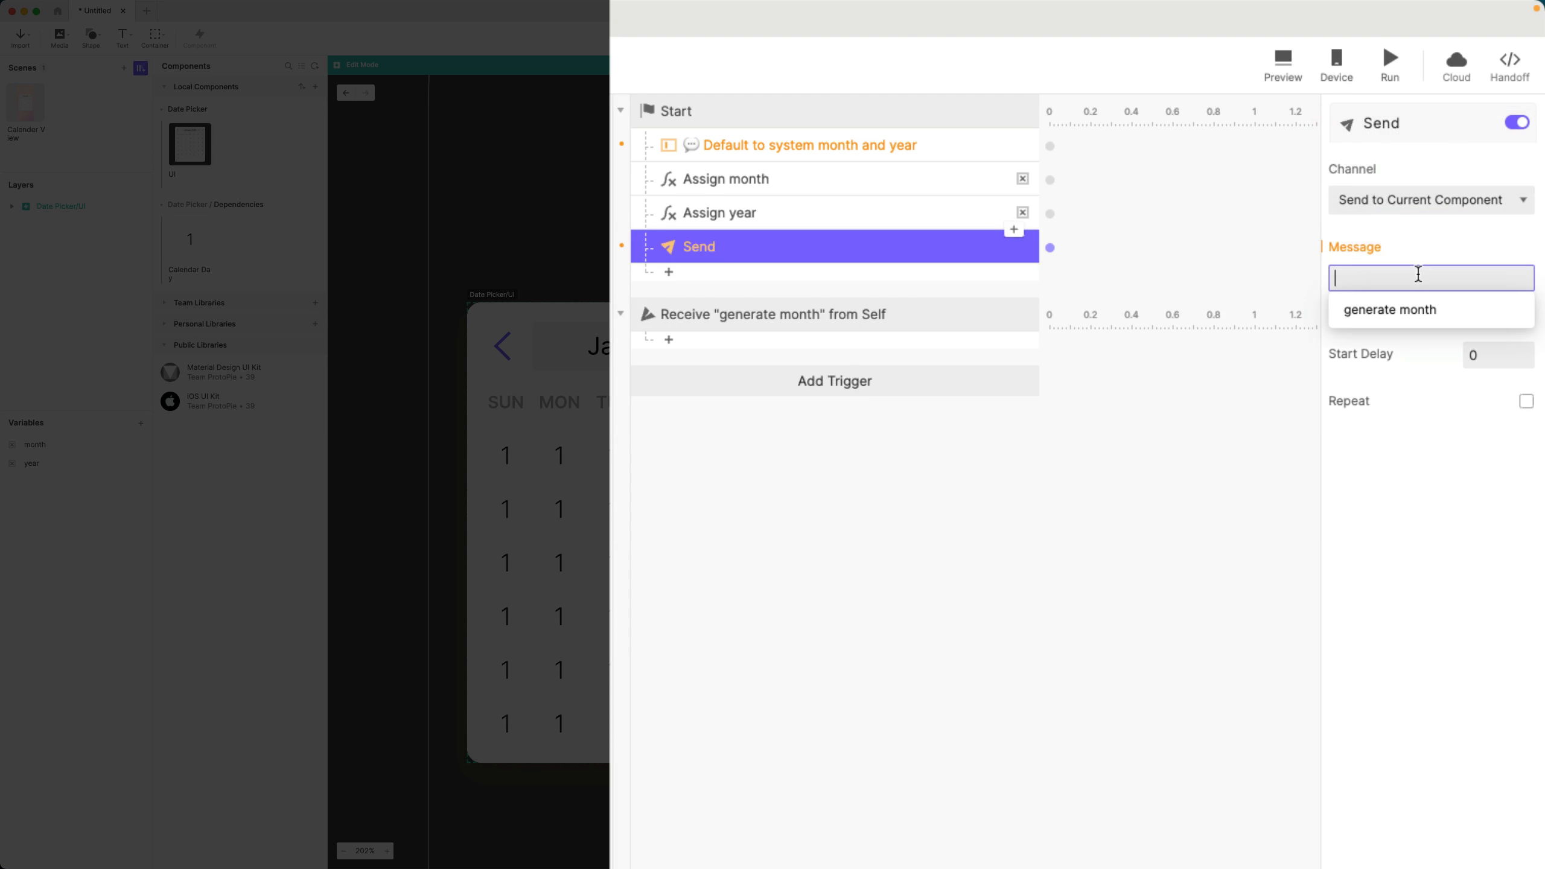
{"action": "left_click", "coordinate": [1390, 313]}
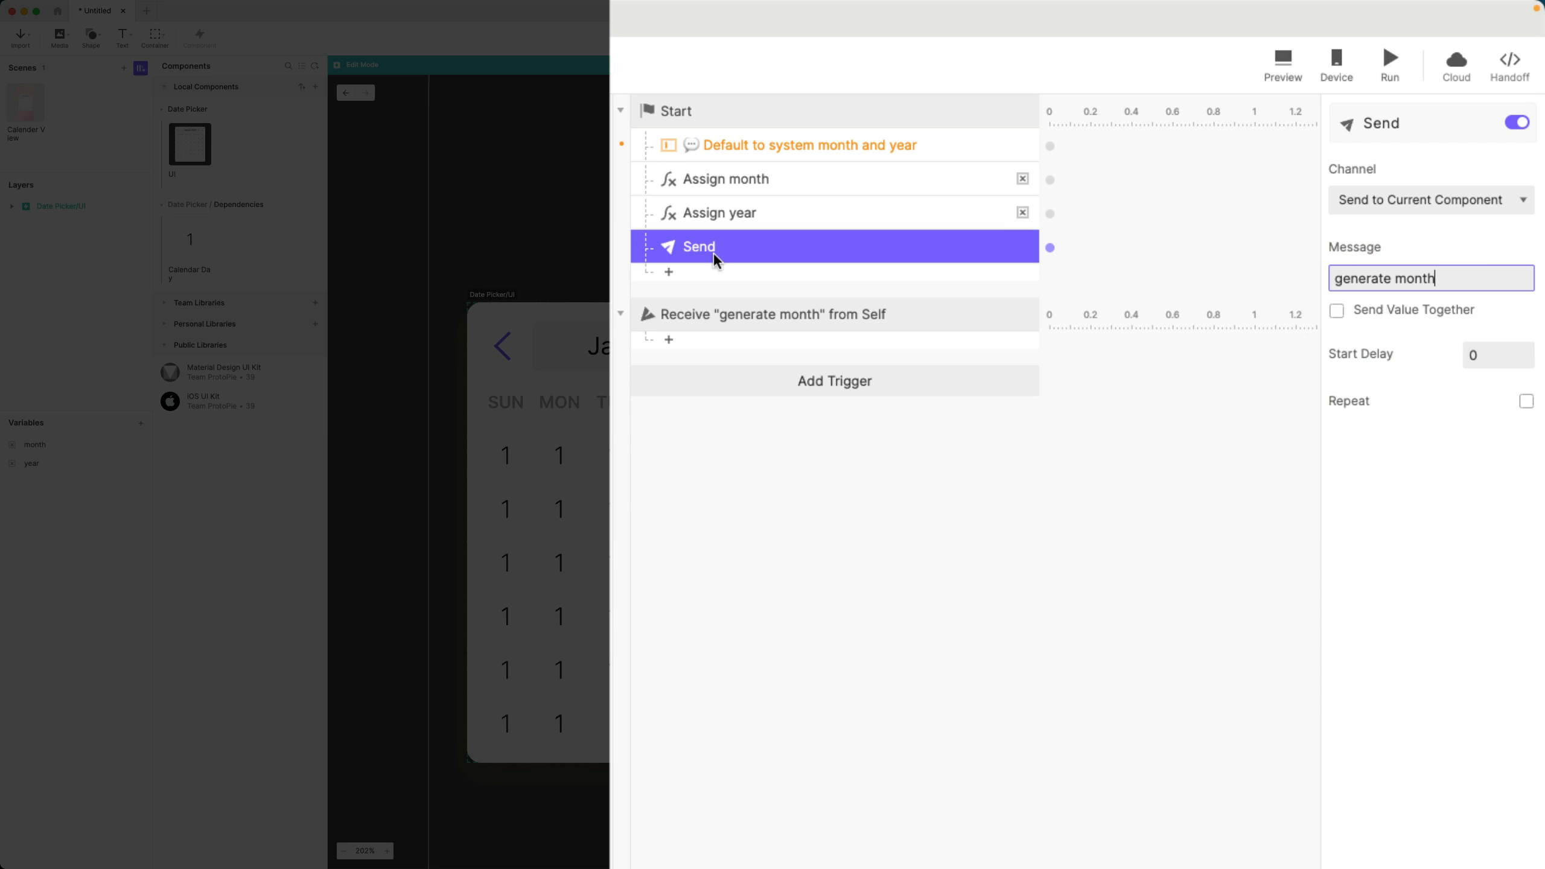
- Rename the Send response as Send "generate month" to Self
{"action": "double_click", "coordinate": [735, 248]}
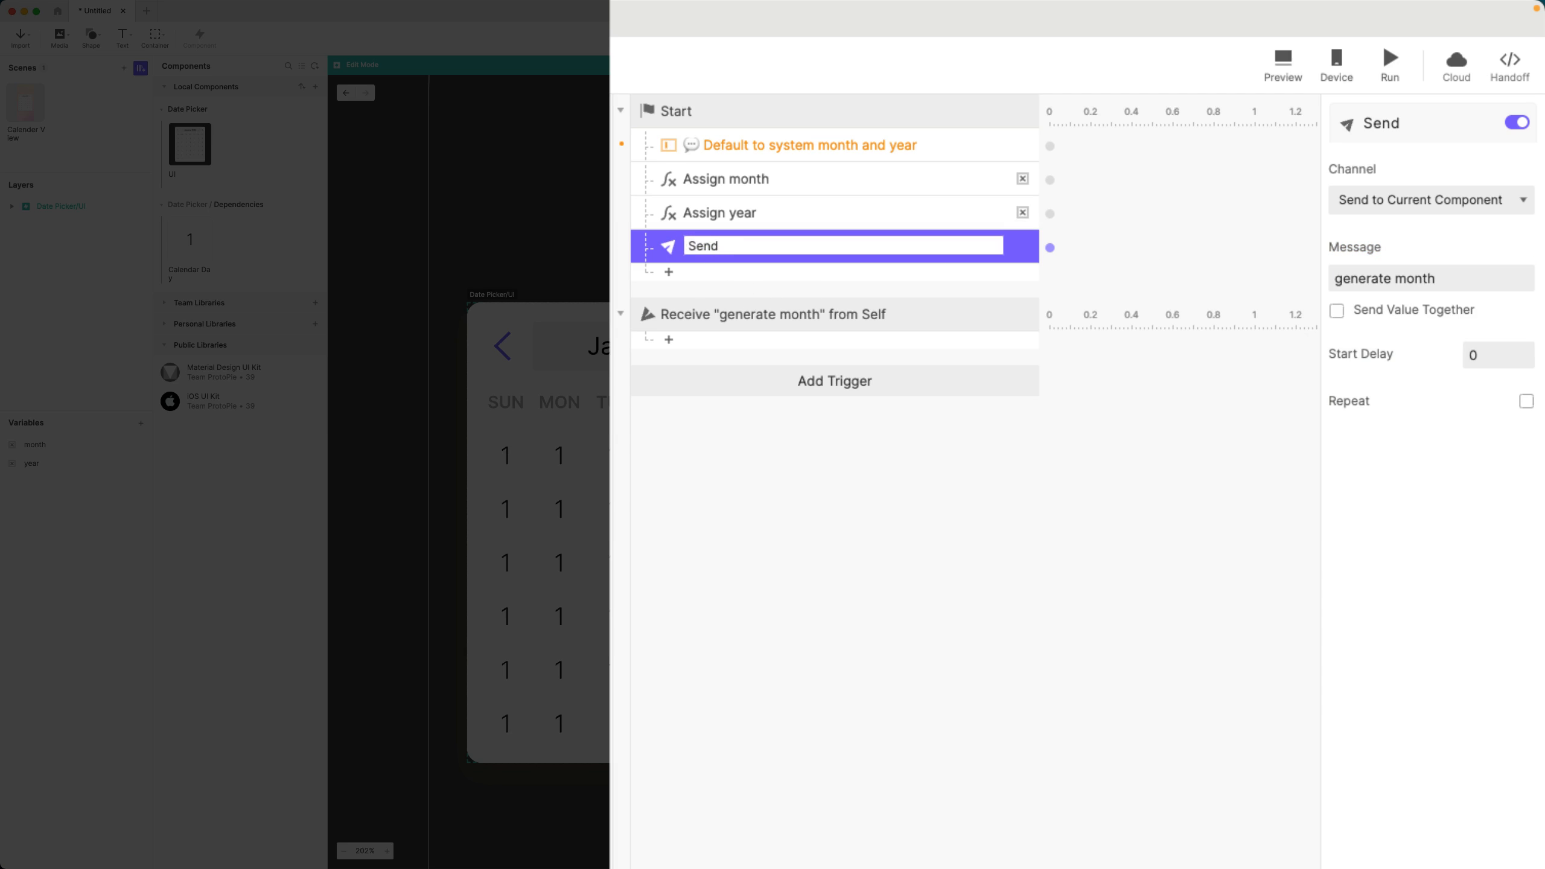
{"action": "type", "text": "\"generate month\" to Self"}
{"action": "key", "text": "Return"}
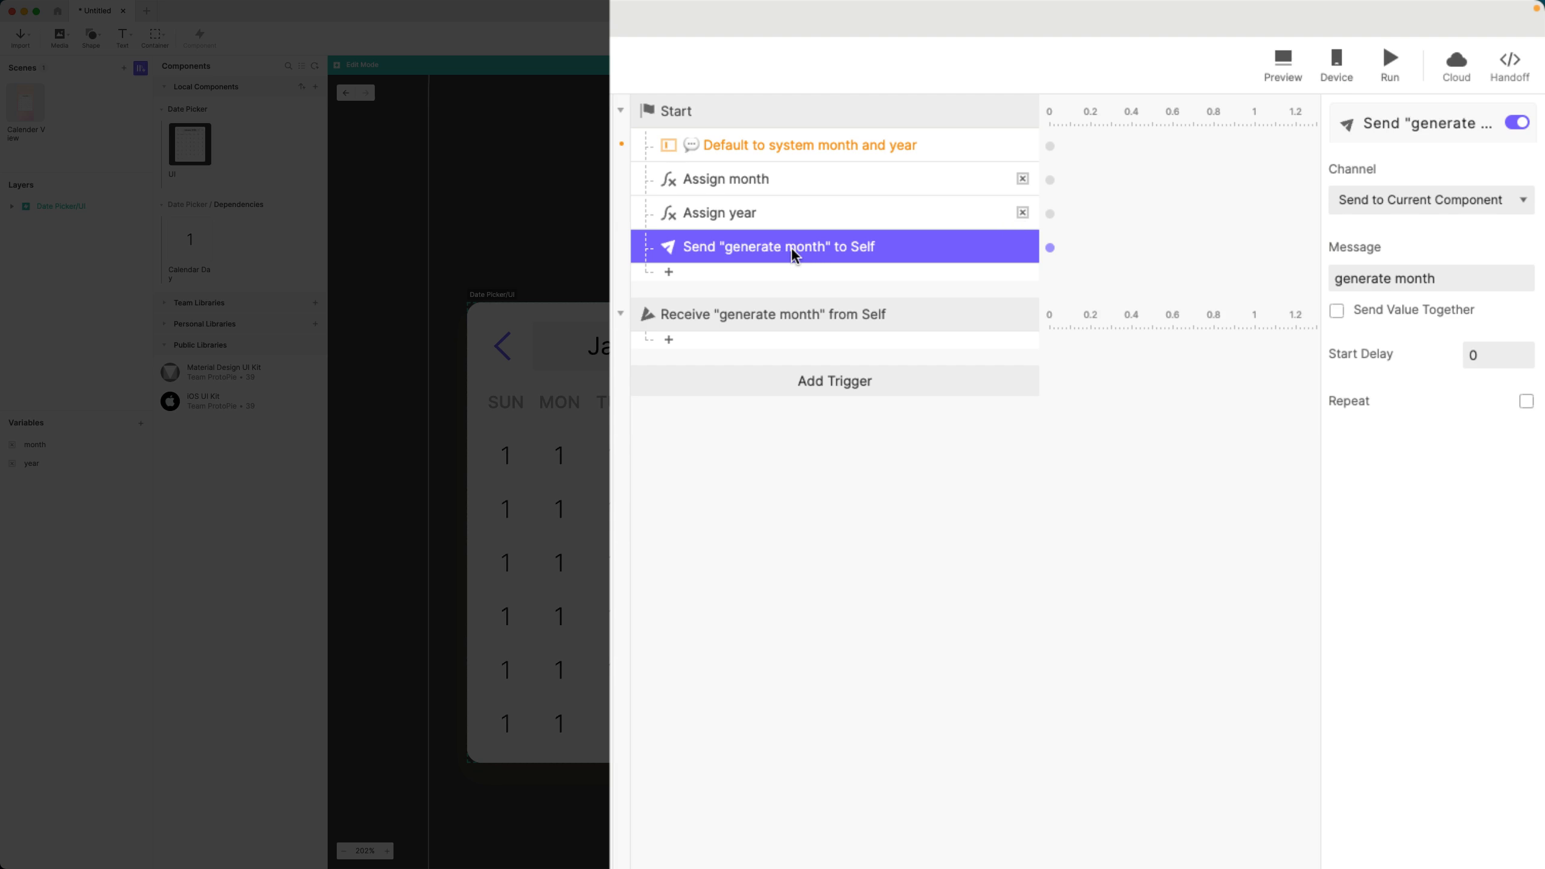
- Paste a copy of the "Default to system month and year" comment response directly below Assign year
{"action": "left_click", "coordinate": [792, 145]}
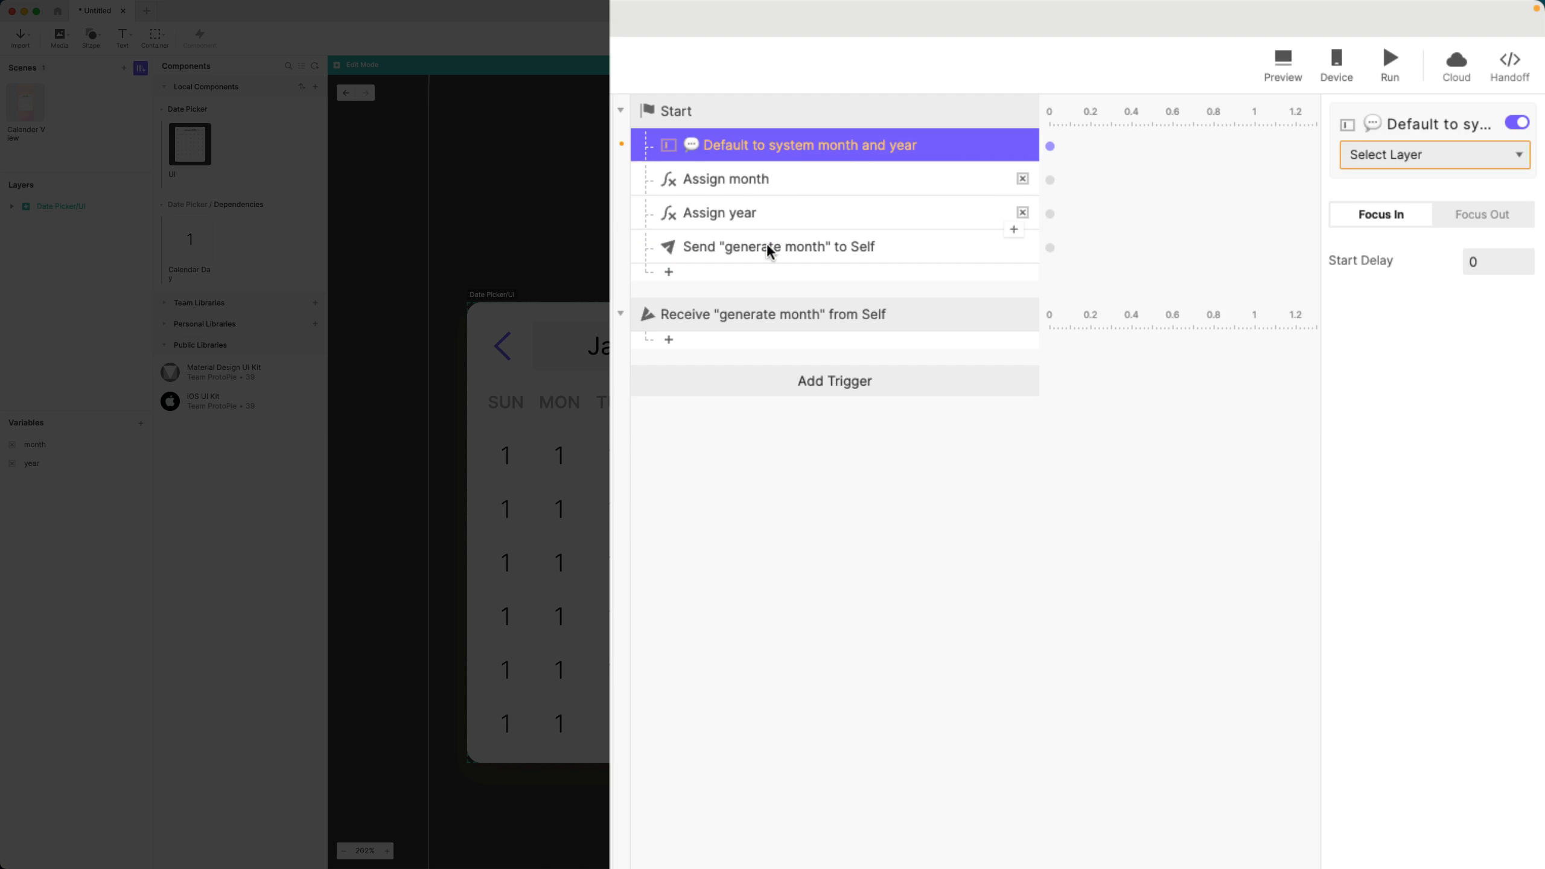
{"action": "left_click", "coordinate": [745, 218]}
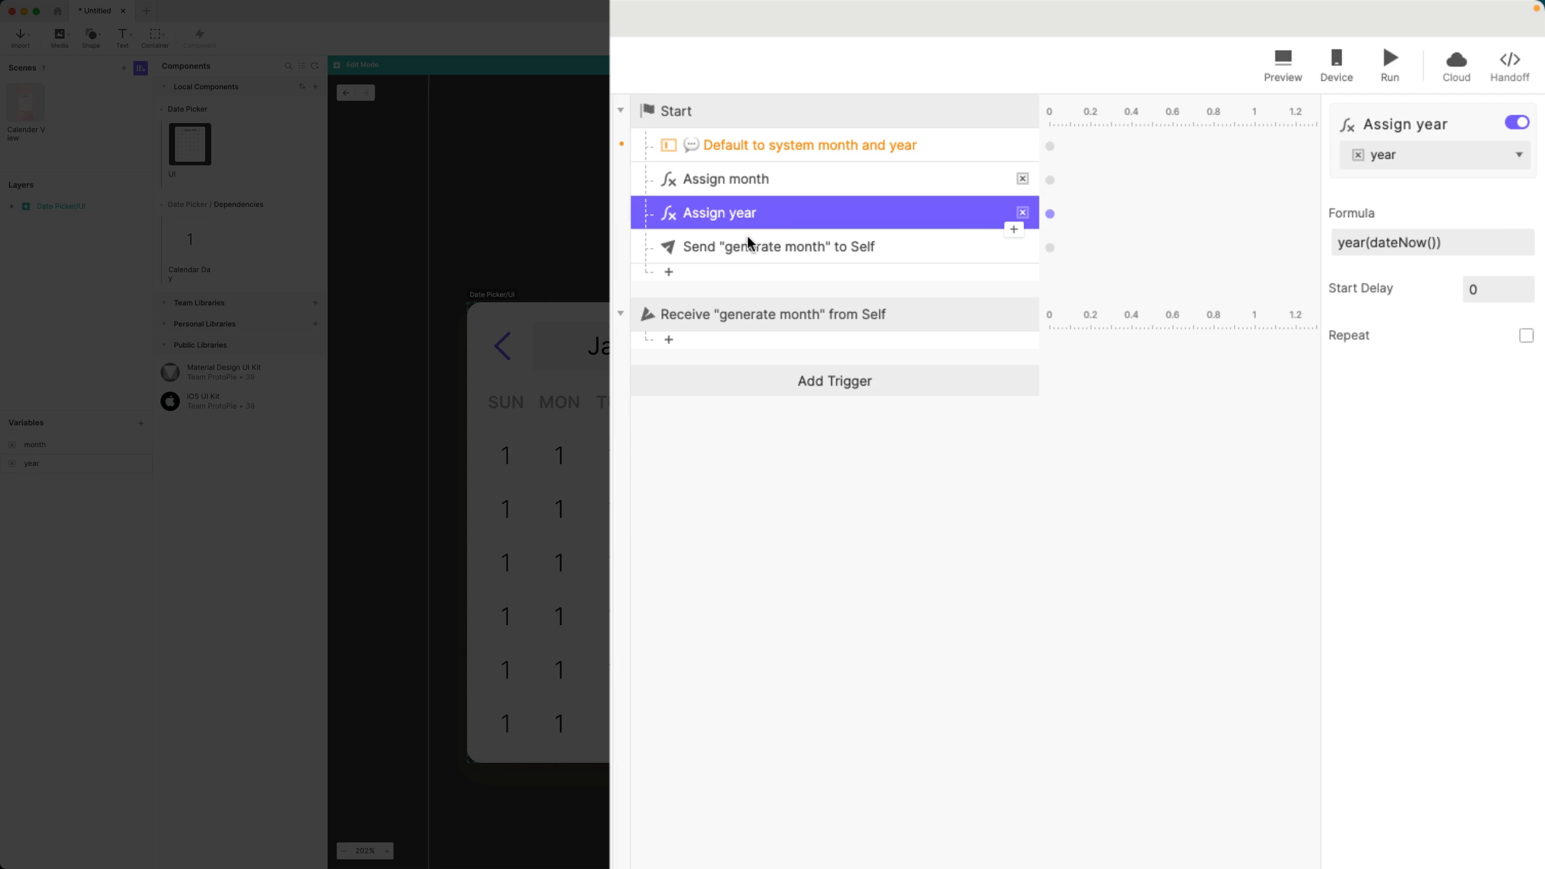
{"action": "left_click", "coordinate": [746, 237]}
{"action": "left_click", "coordinate": [825, 150]}
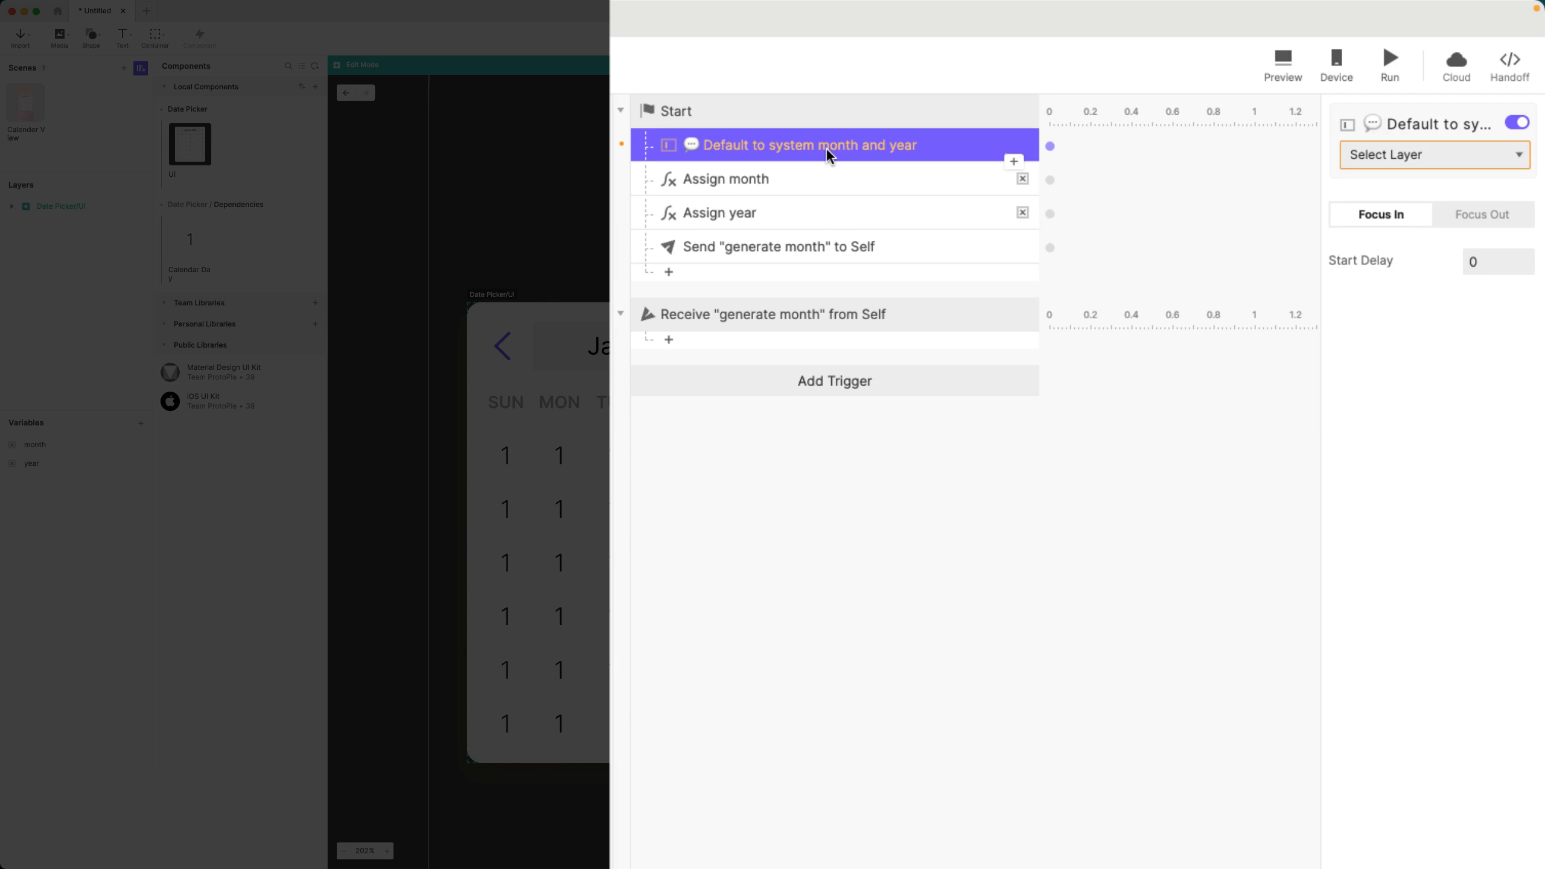
{"action": "left_click", "coordinate": [816, 216]}
{"action": "key", "text": "super+v"}
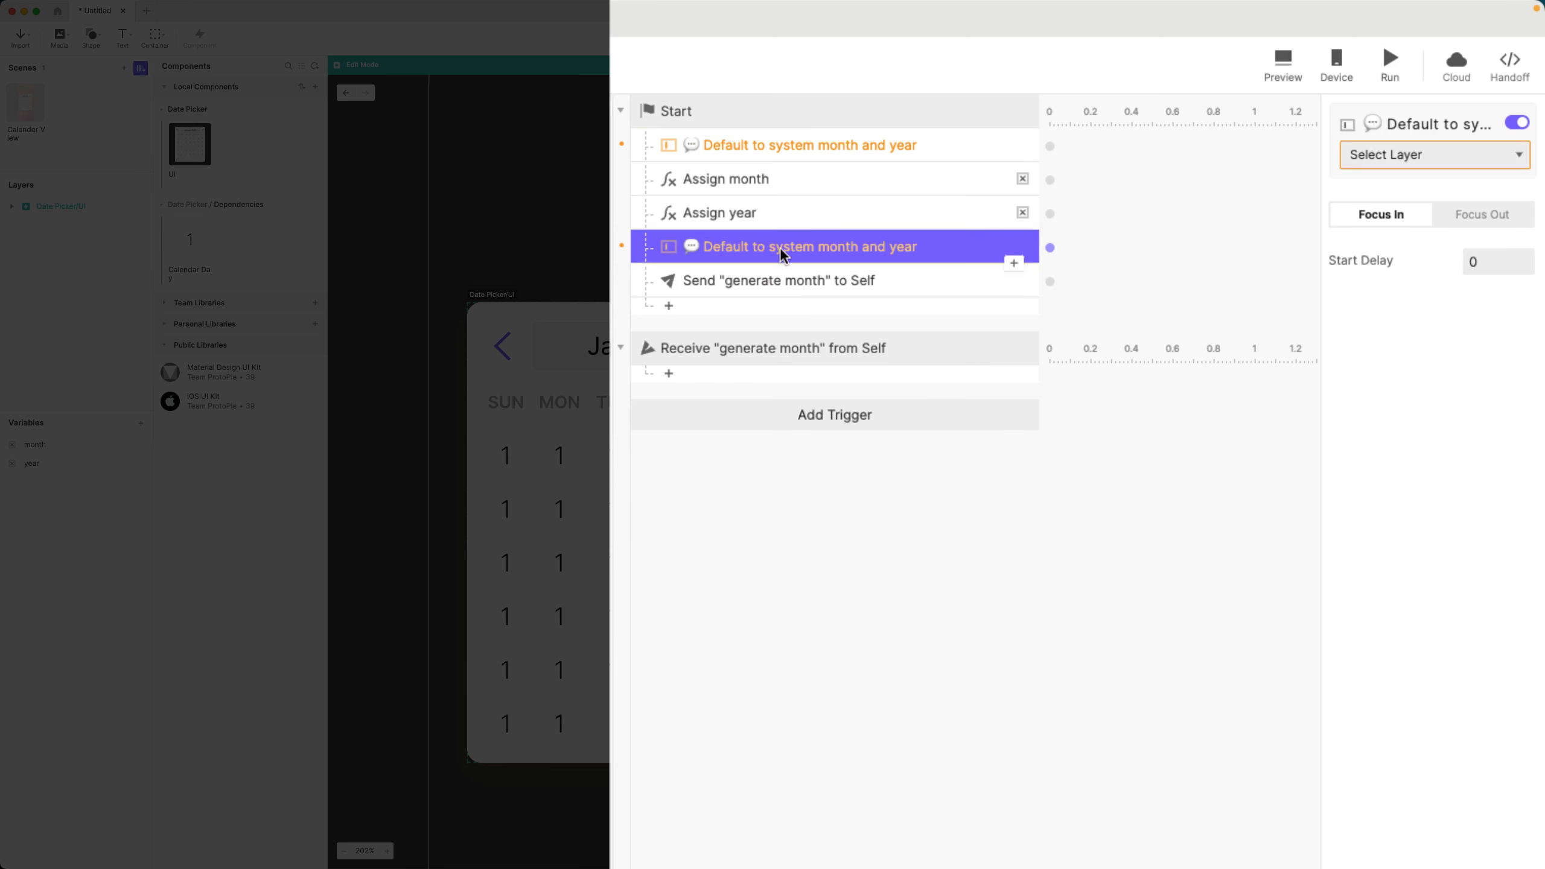
- Rename the pasted comment response as "generate month", keeping the speech balloon emoji in front
{"action": "double_click", "coordinate": [778, 250]}
{"action": "left_click", "coordinate": [737, 247]}
{"action": "double_click", "coordinate": [725, 247]}
{"action": "left_click_drag", "start_coordinate": [724, 247], "coordinate": [933, 248]}
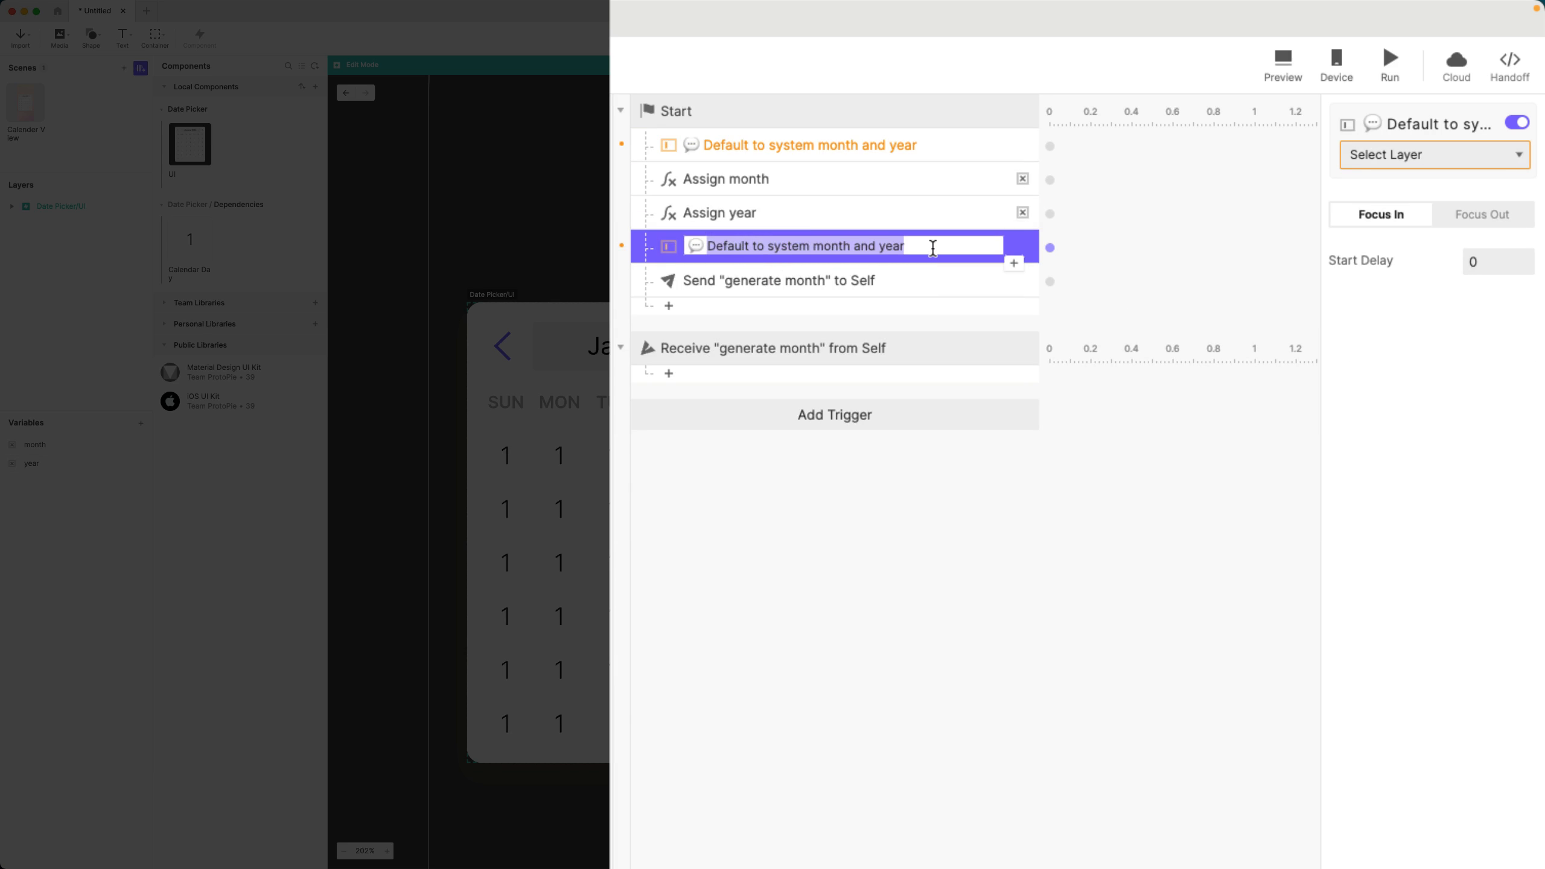
{"action": "type", "text": "generate m"}
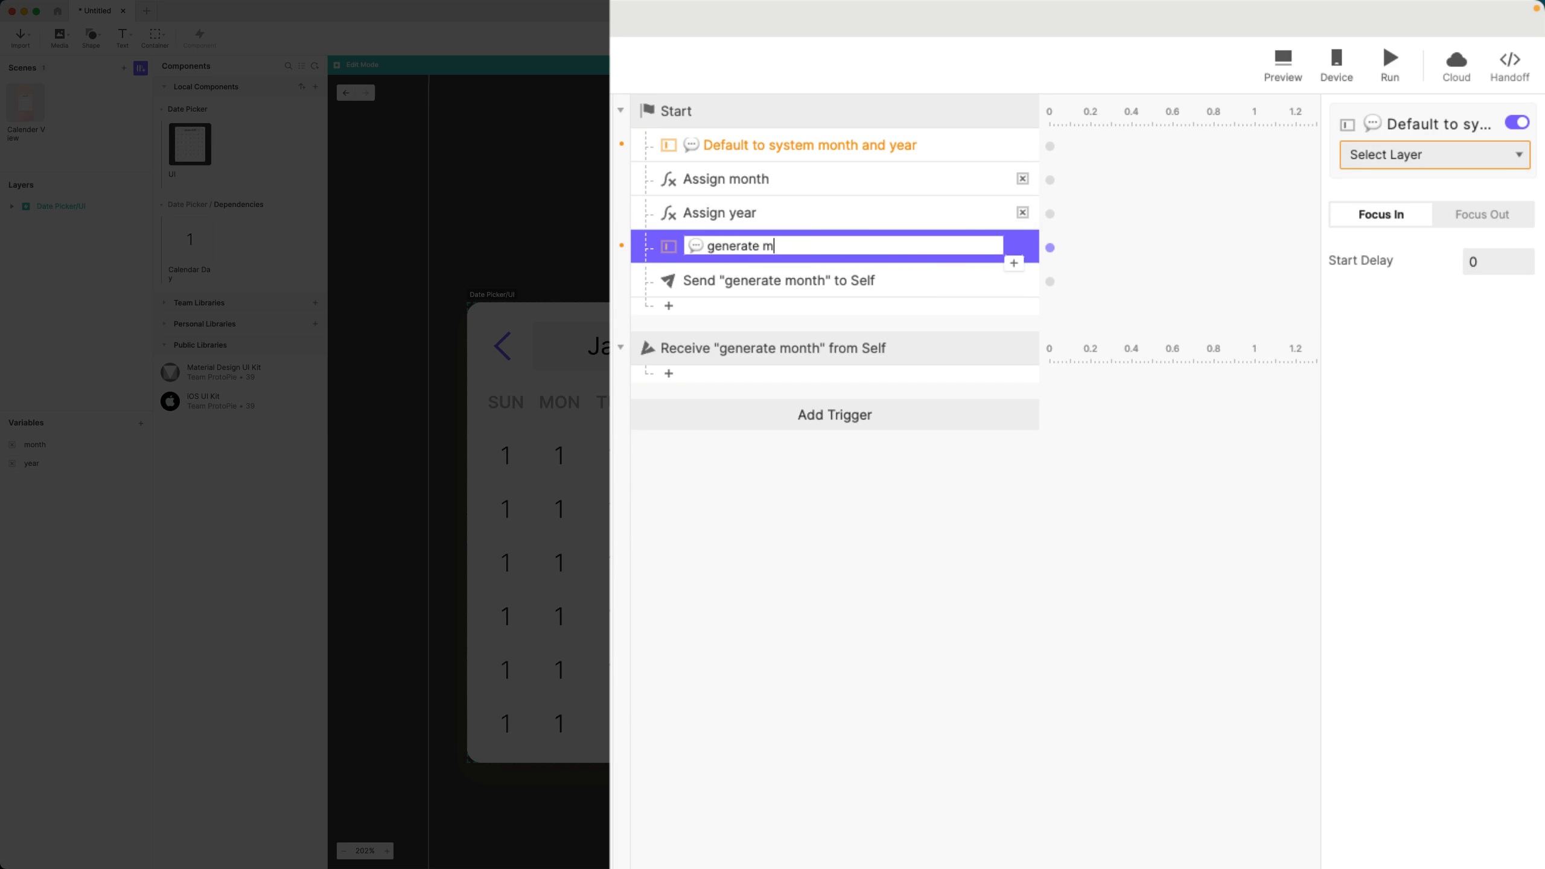
{"action": "type", "text": "onth"}
{"action": "key", "text": "Return"}
{"action": "left_click", "coordinate": [944, 521]}
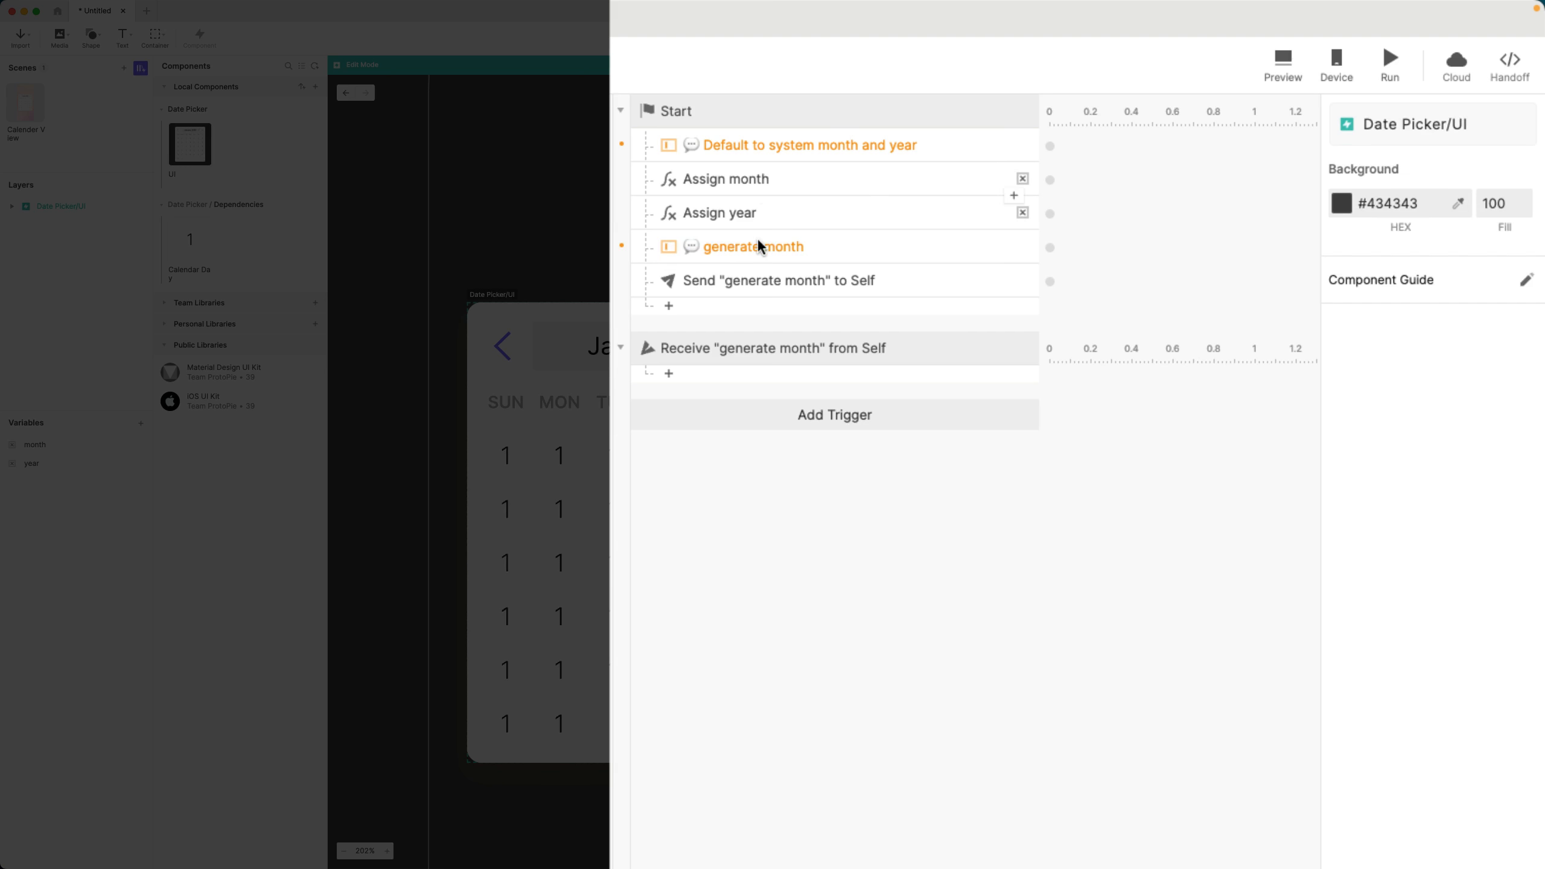
{"action": "left_click", "coordinate": [757, 179]}
{"action": "left_click", "coordinate": [757, 214]}
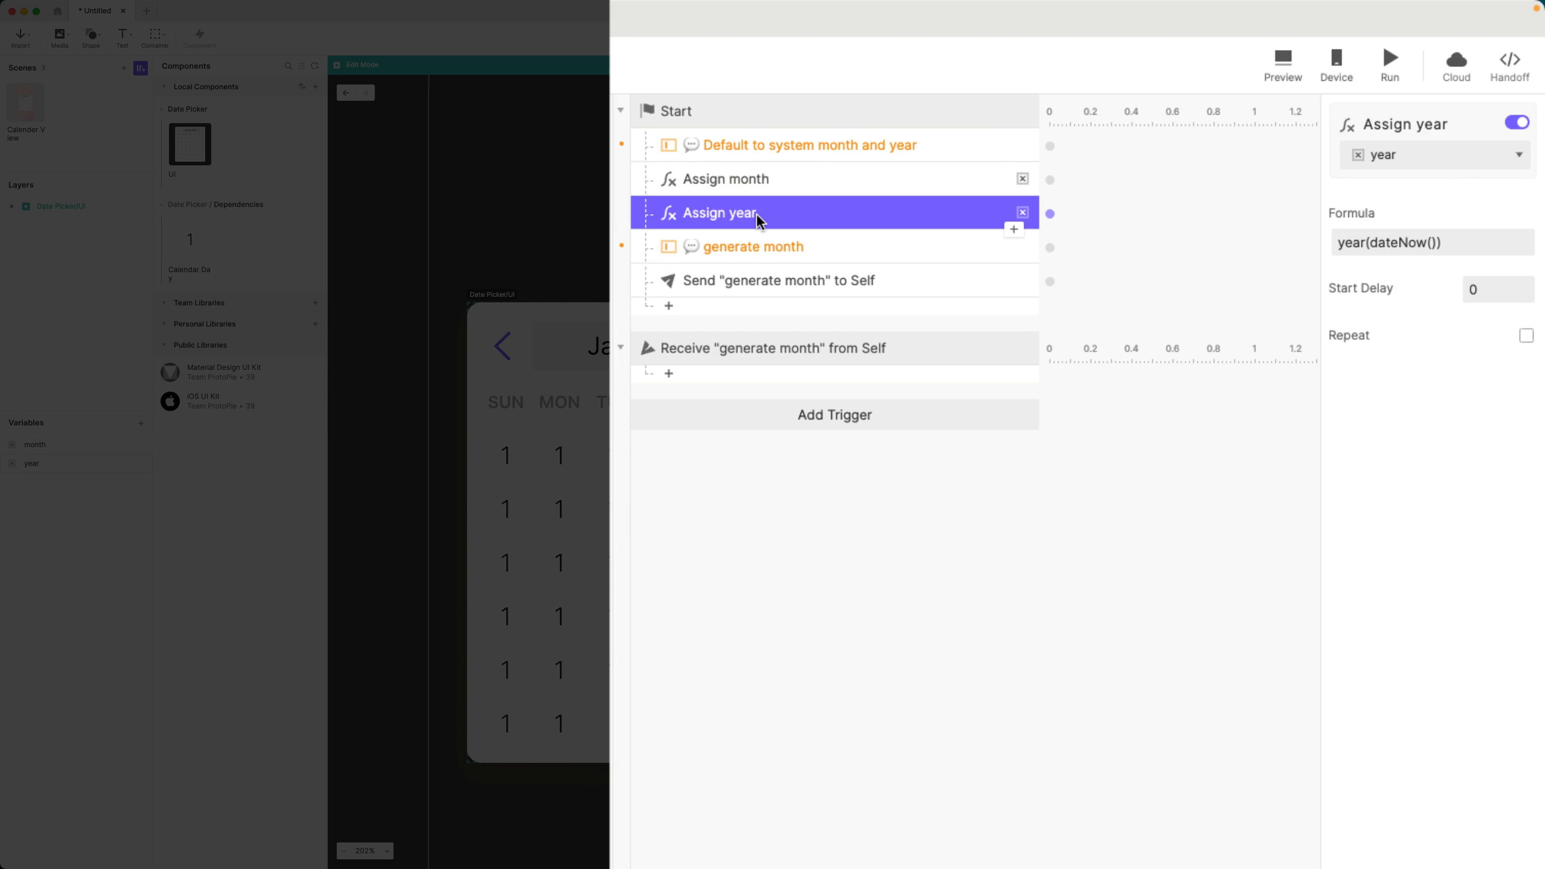
{"action": "left_click", "coordinate": [764, 177]}
{"action": "left_click", "coordinate": [760, 210]}
{"action": "left_click", "coordinate": [854, 280]}
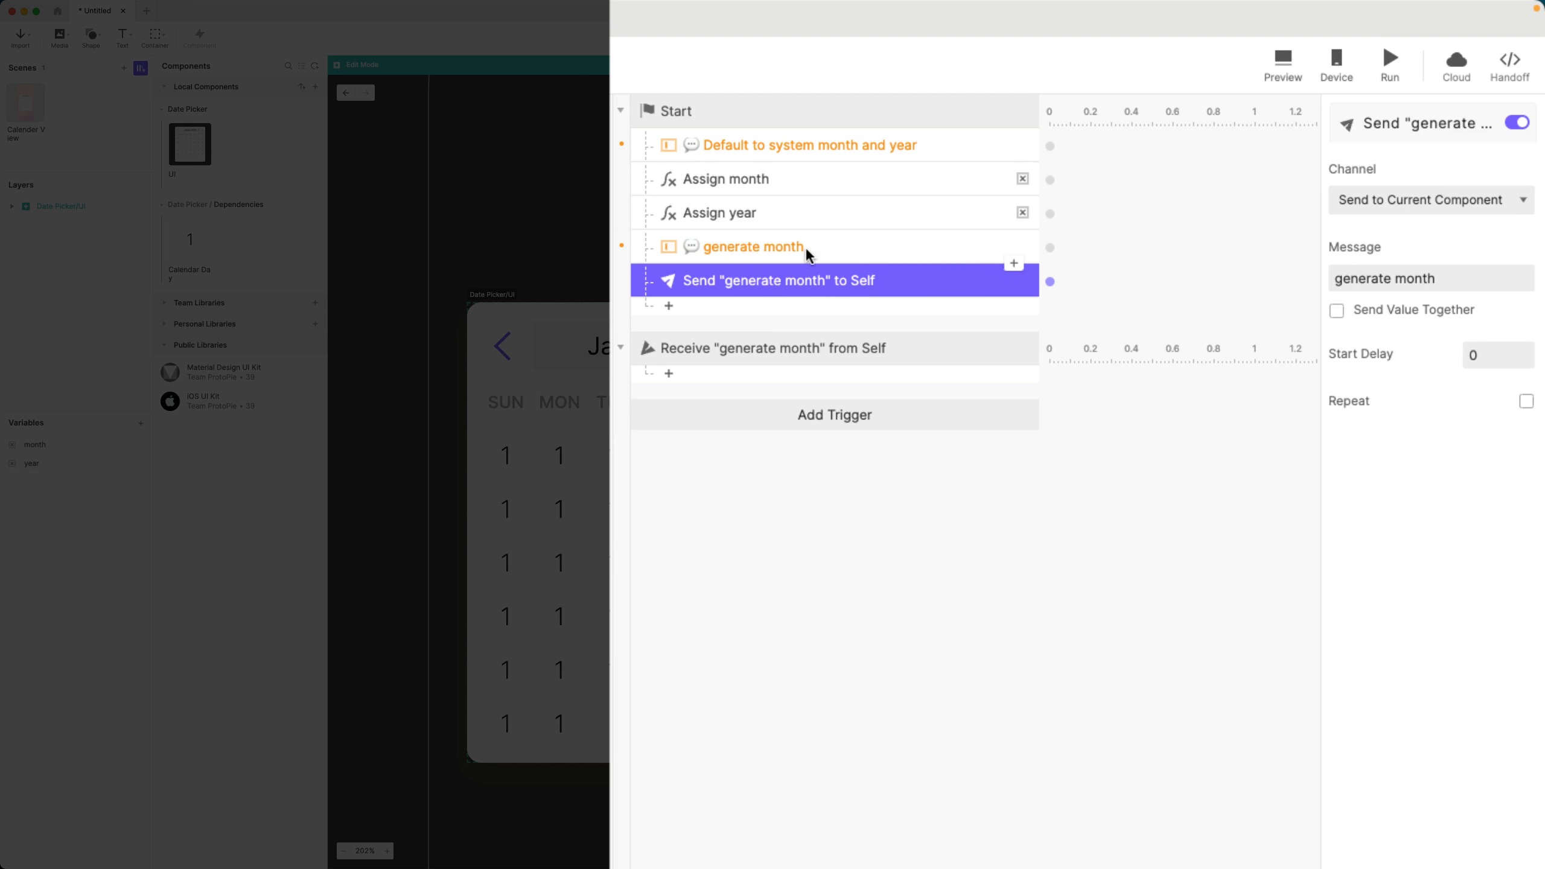
{"action": "mouse_move", "coordinate": [1021, 108]}
{"action": "left_mouse_down"}
{"action": "mouse_move", "coordinate": [821, 111]}
{"action": "mouse_move", "coordinate": [1052, 111]}
{"action": "mouse_move", "coordinate": [1010, 110]}
{"action": "left_mouse_up"}
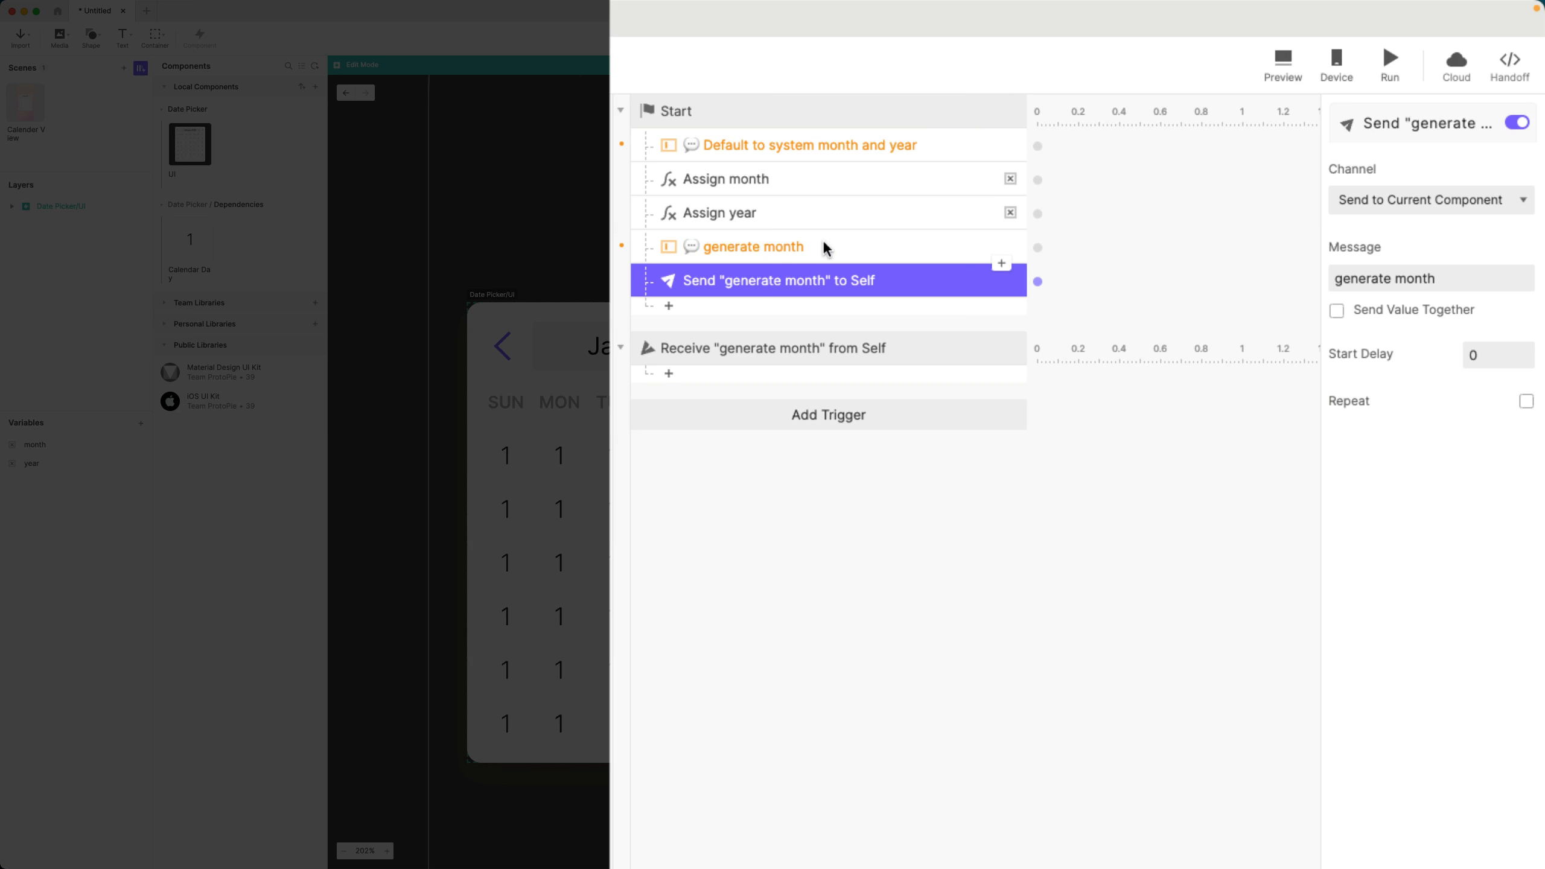
{"action": "left_click", "coordinate": [800, 514]}
{"action": "left_click", "coordinate": [850, 347]}
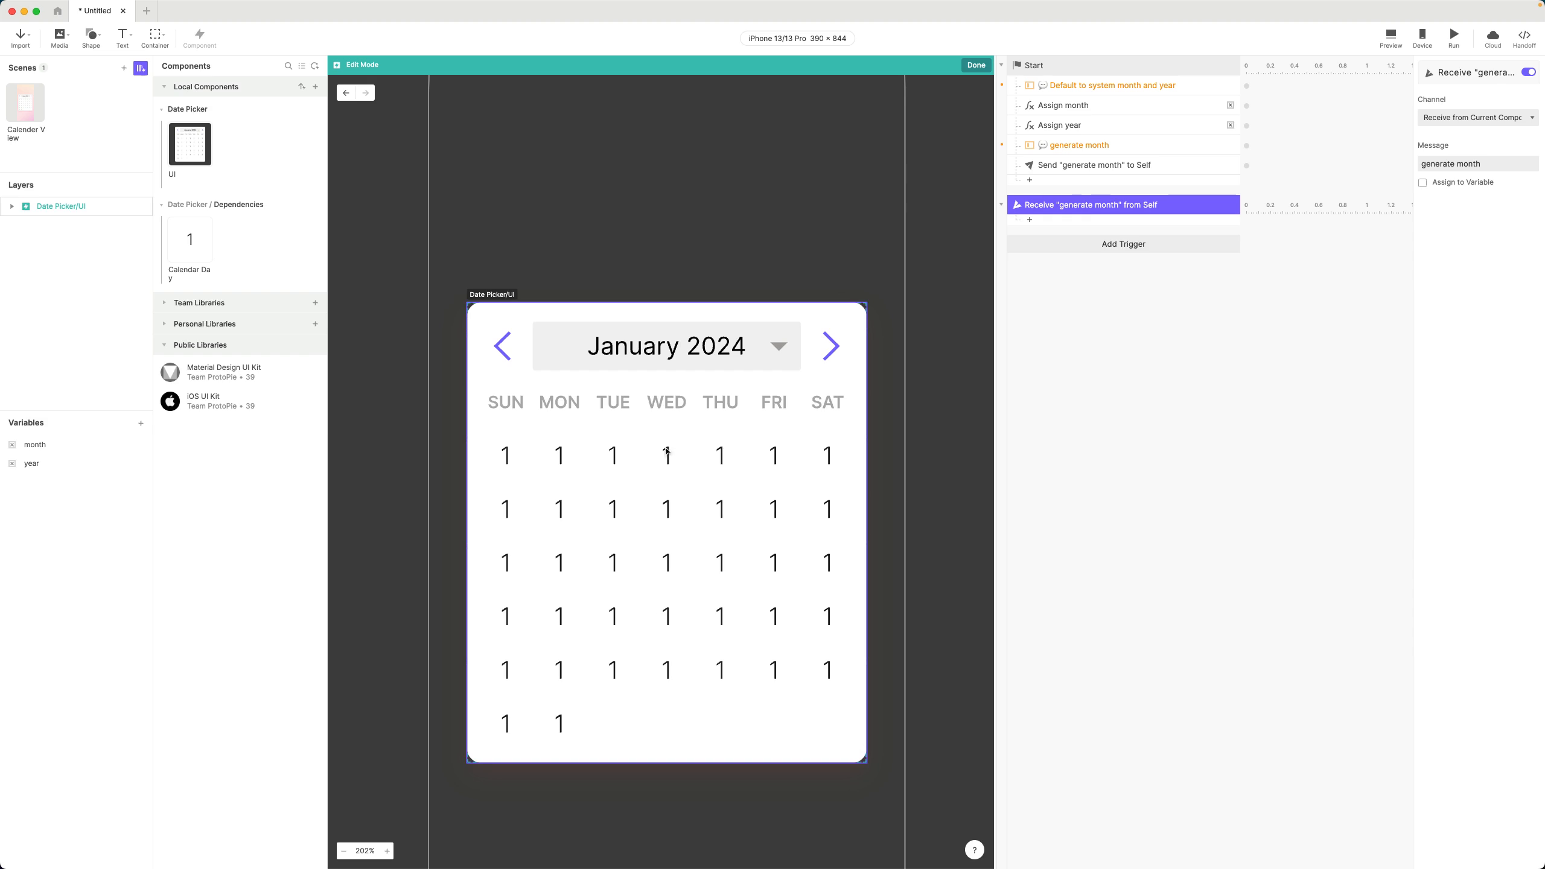
{"action": "scroll", "coordinate": [508, 461], "scroll_direction": "up", "scroll_amount": 1}
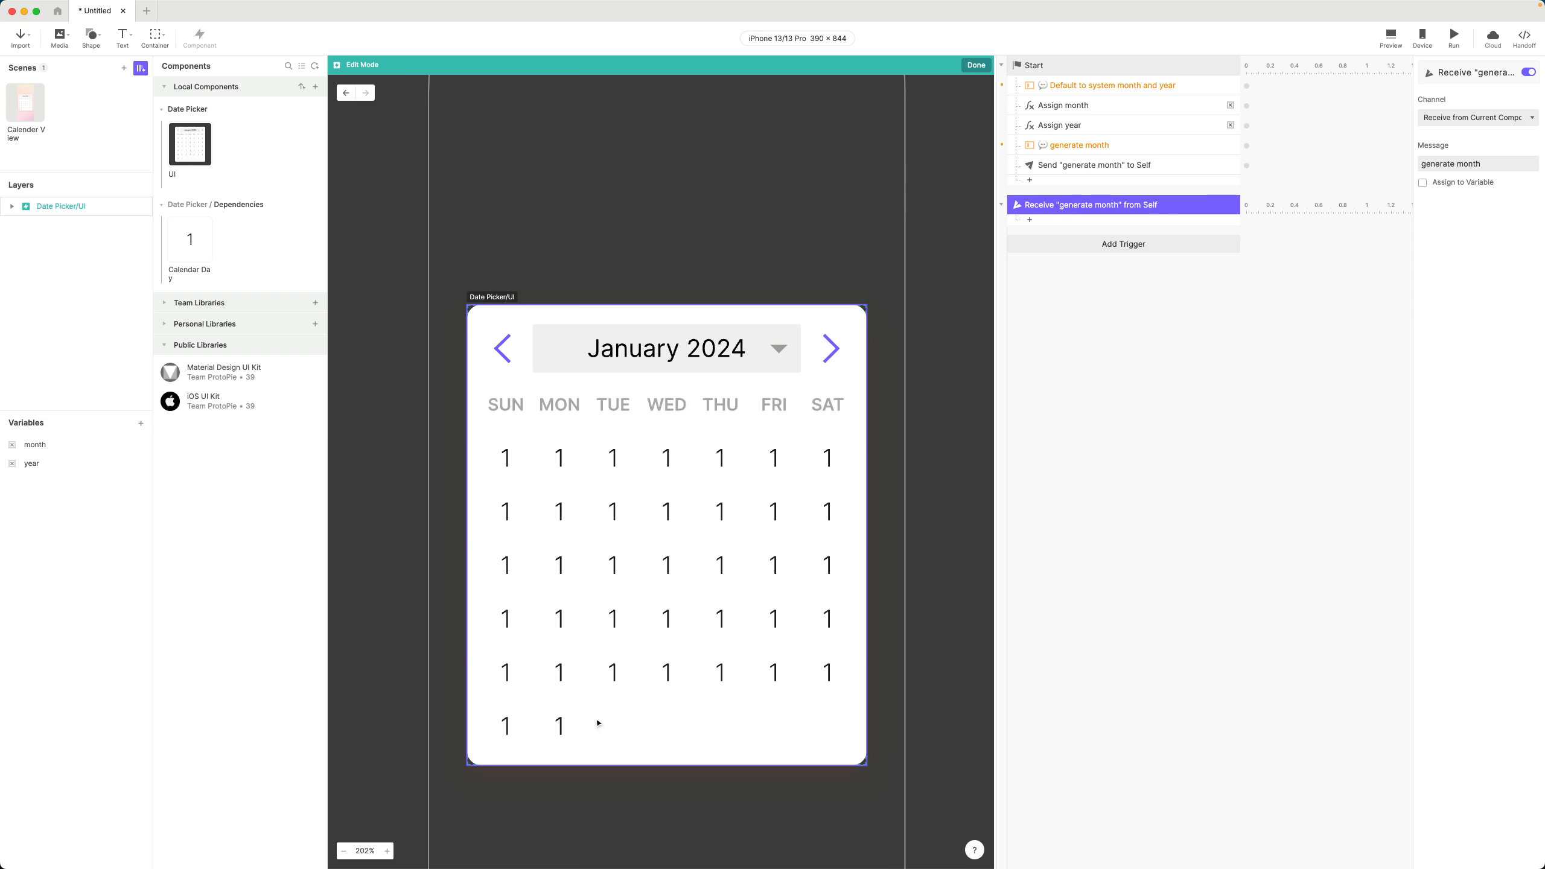
{"action": "left_click", "coordinate": [1235, 473]}
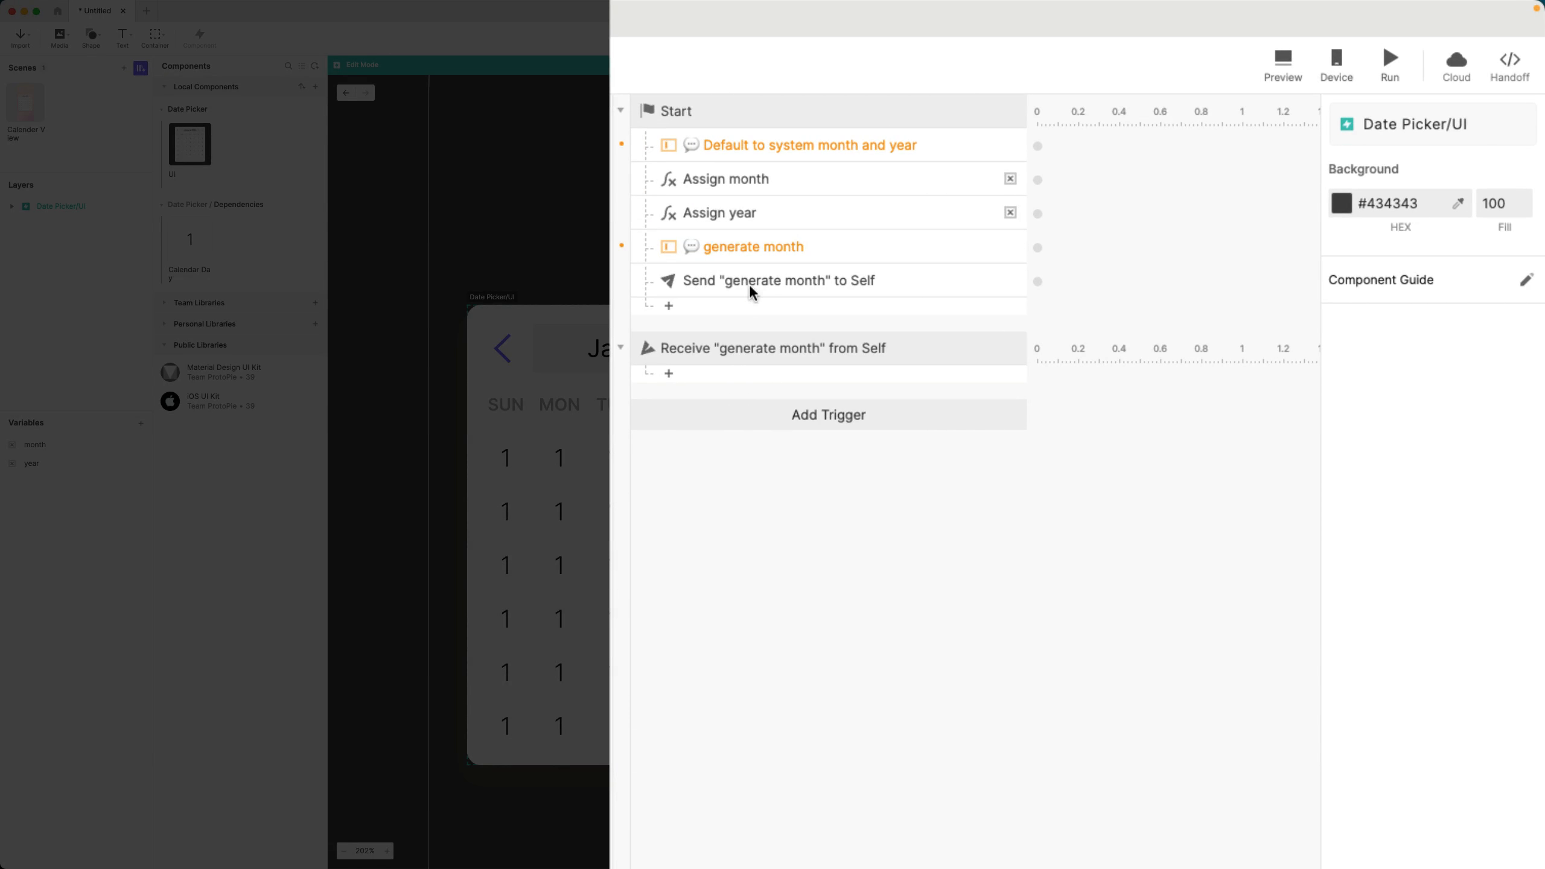
- Copy the "generate month" comment response into the Receive "generate month" trigger and rename the copy "update month and year display", keeping the speech balloon emoji
{"action": "left_click", "coordinate": [824, 249]}
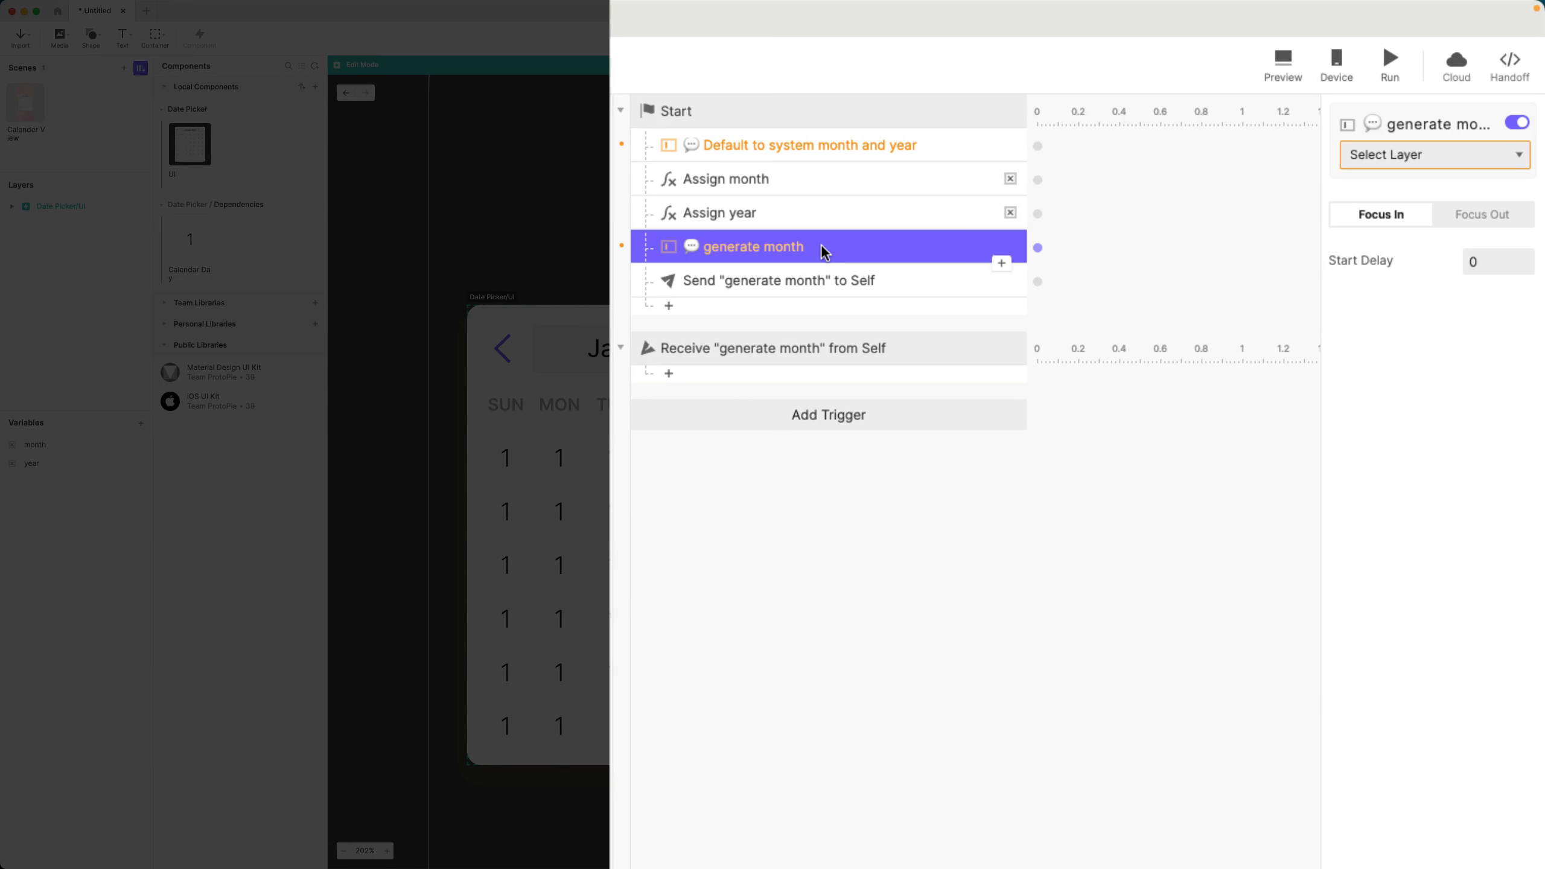
{"action": "left_click", "coordinate": [833, 361]}
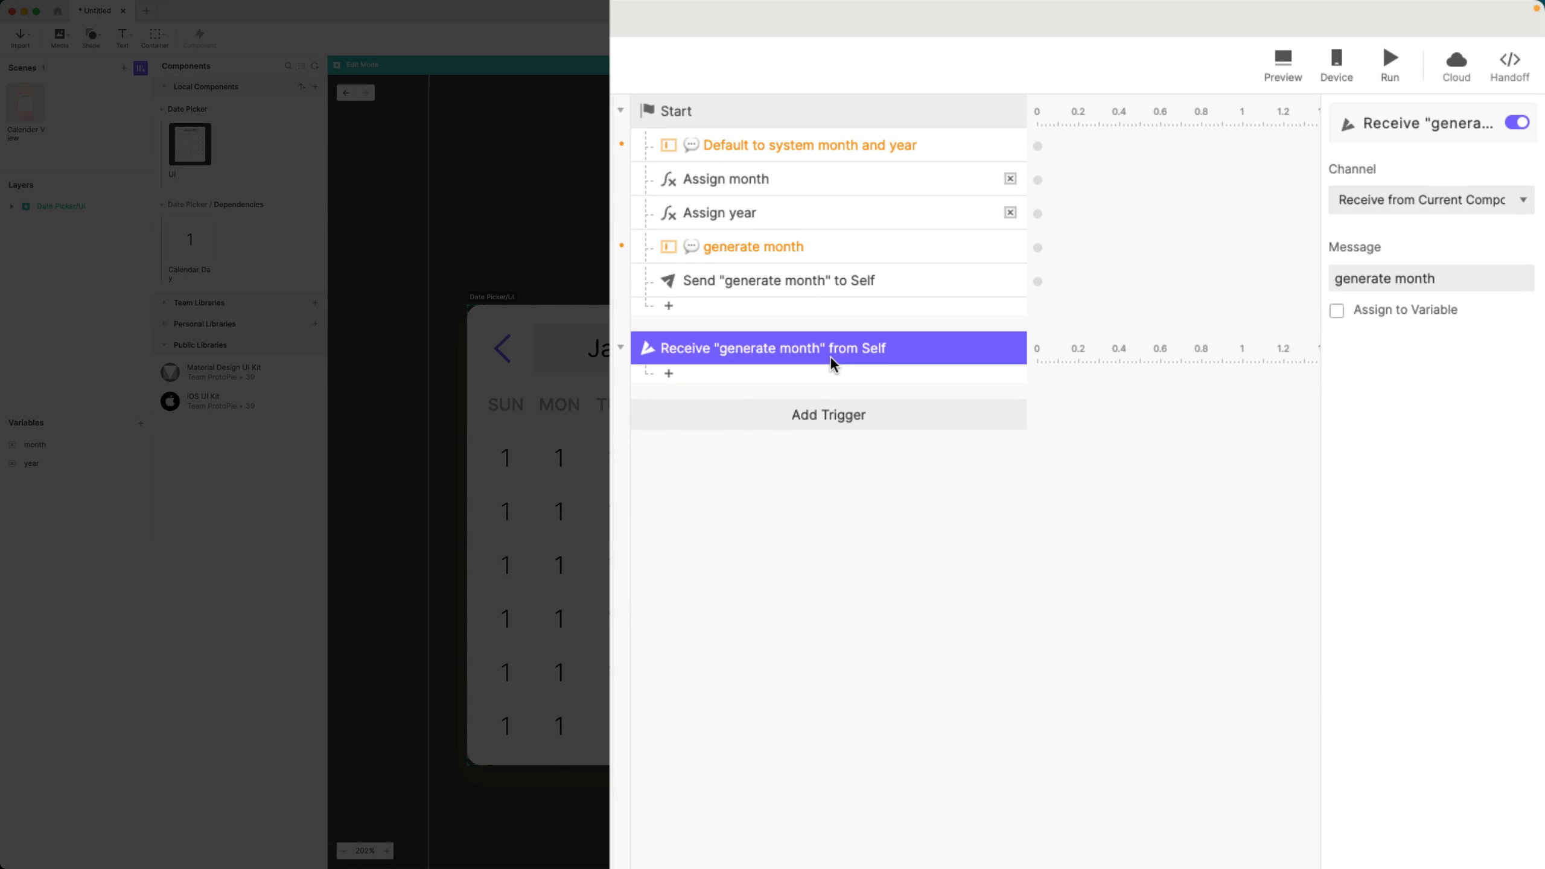
{"action": "key", "text": "super+v"}
{"action": "double_click", "coordinate": [832, 379]}
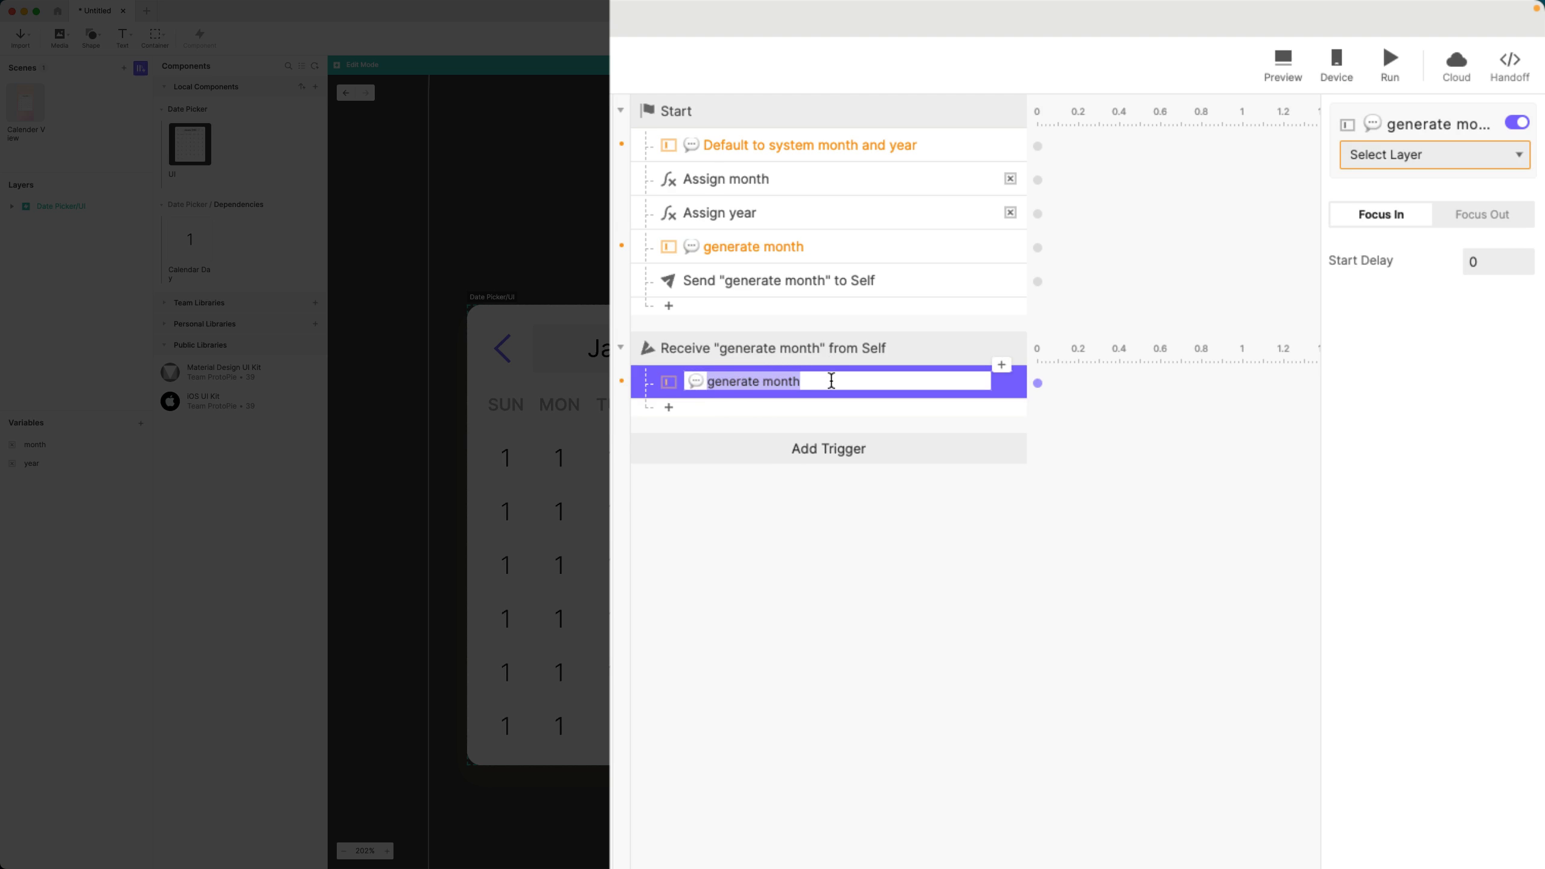
{"action": "type", "text": "update m"}
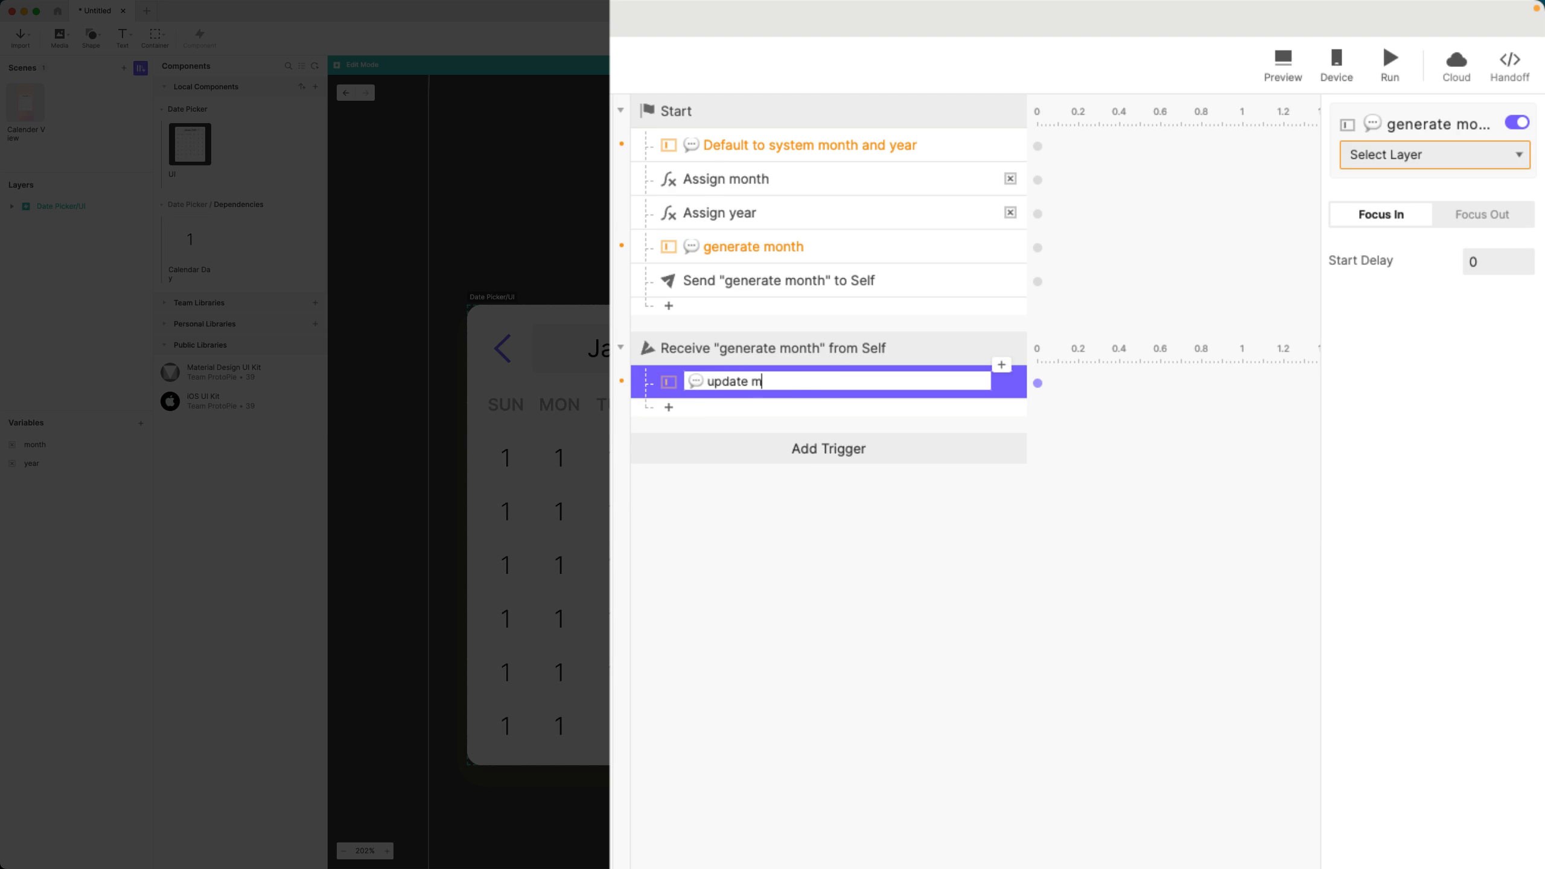
{"action": "type", "text": "onth and year display"}
{"action": "key", "text": "Return"}
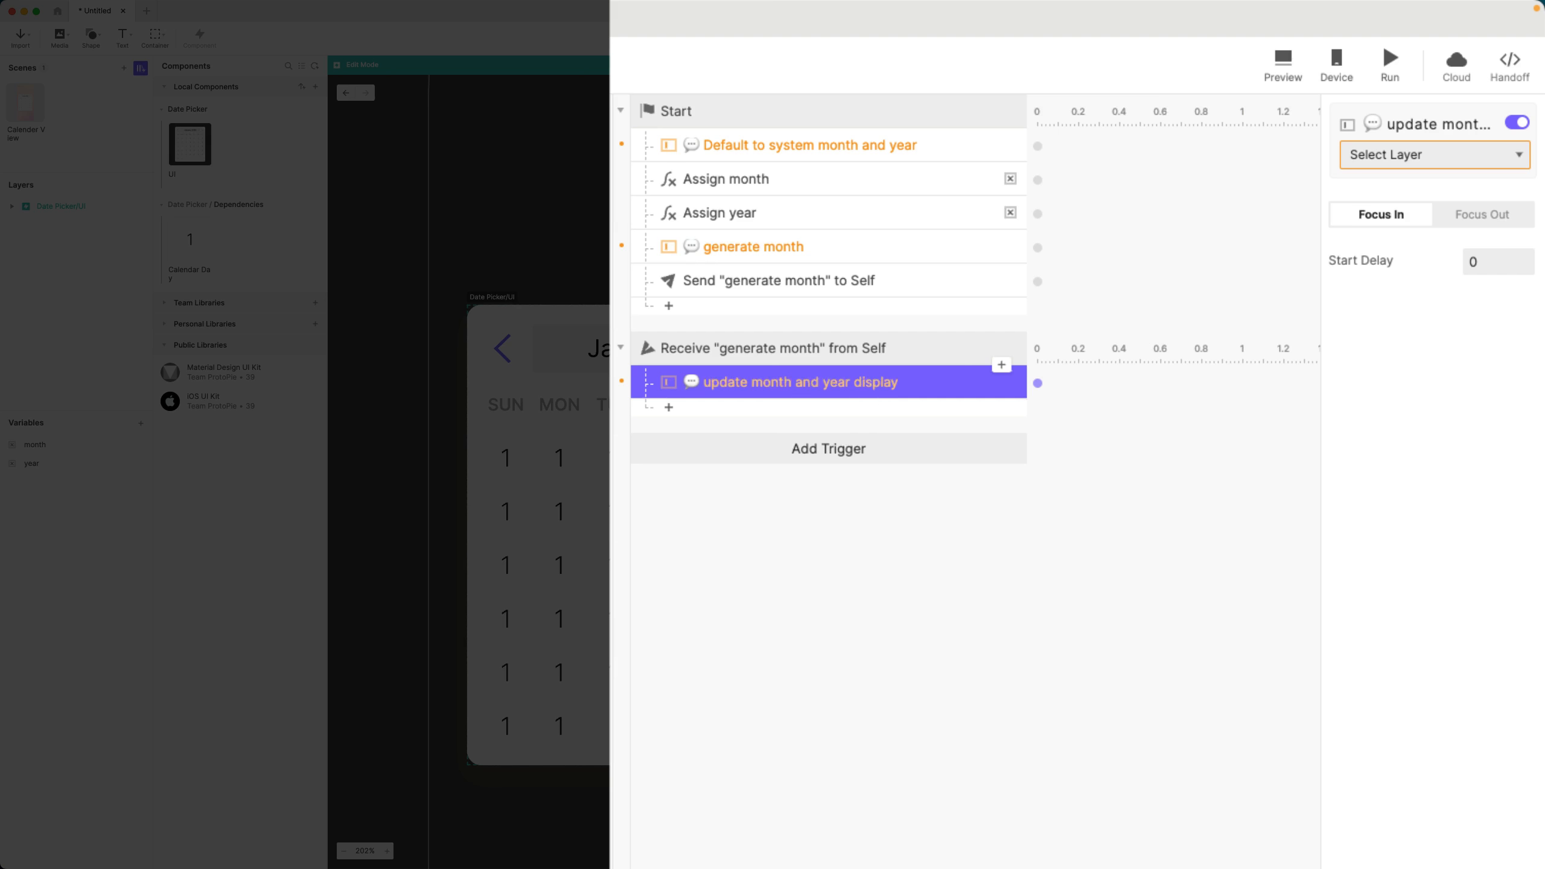
- Duplicate the "update month and year display" comment and rename the copy "determine start day of week", keeping the emoji
{"action": "key", "text": "super+d"}
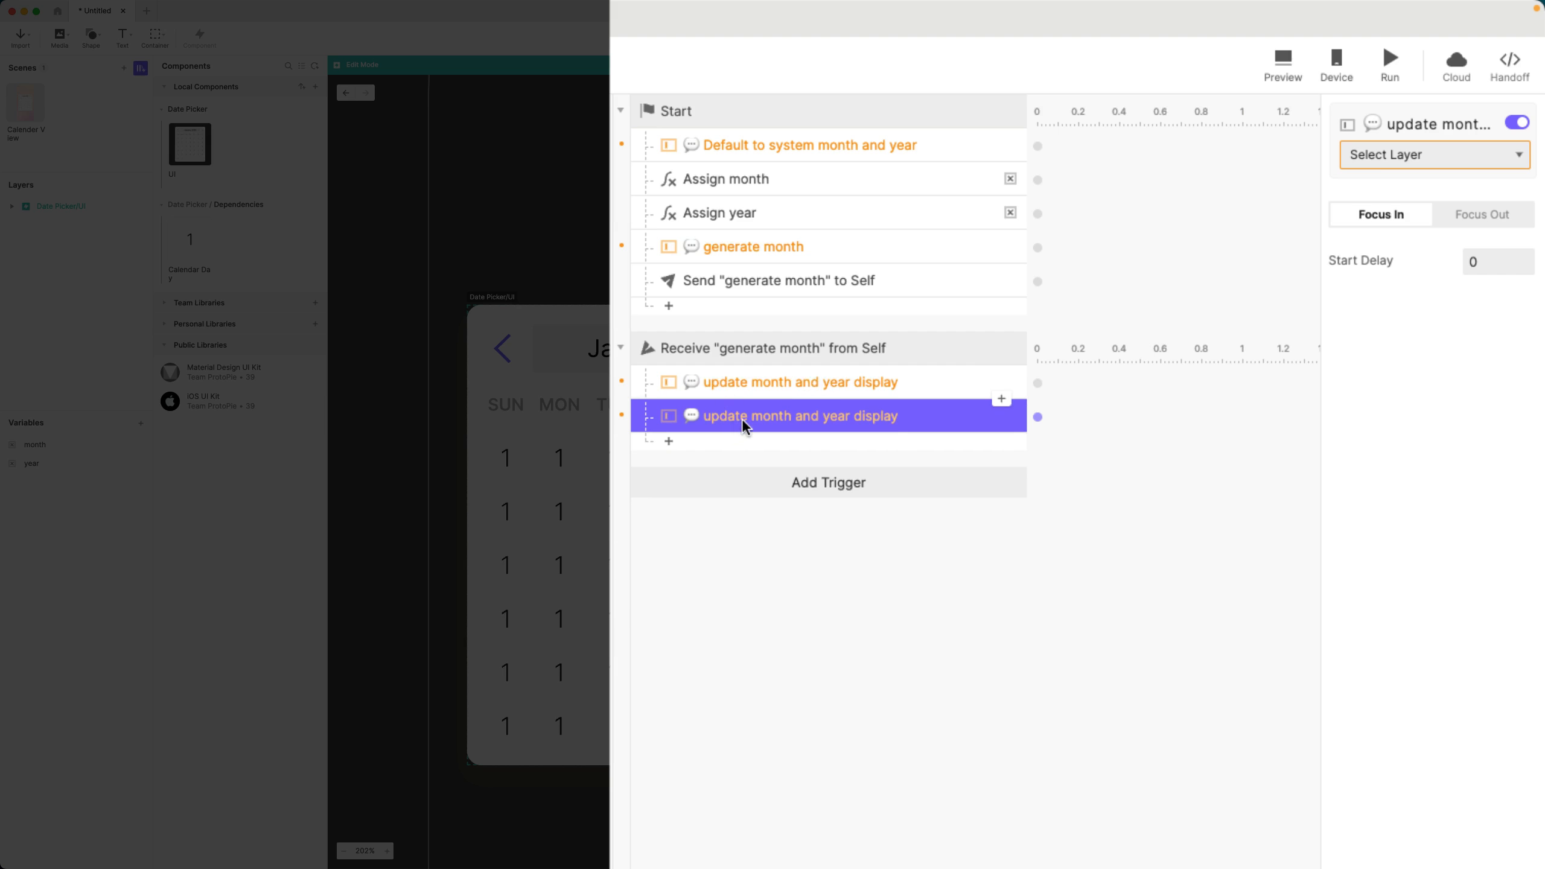
{"action": "double_click", "coordinate": [726, 417]}
{"action": "type", "text": "de"}
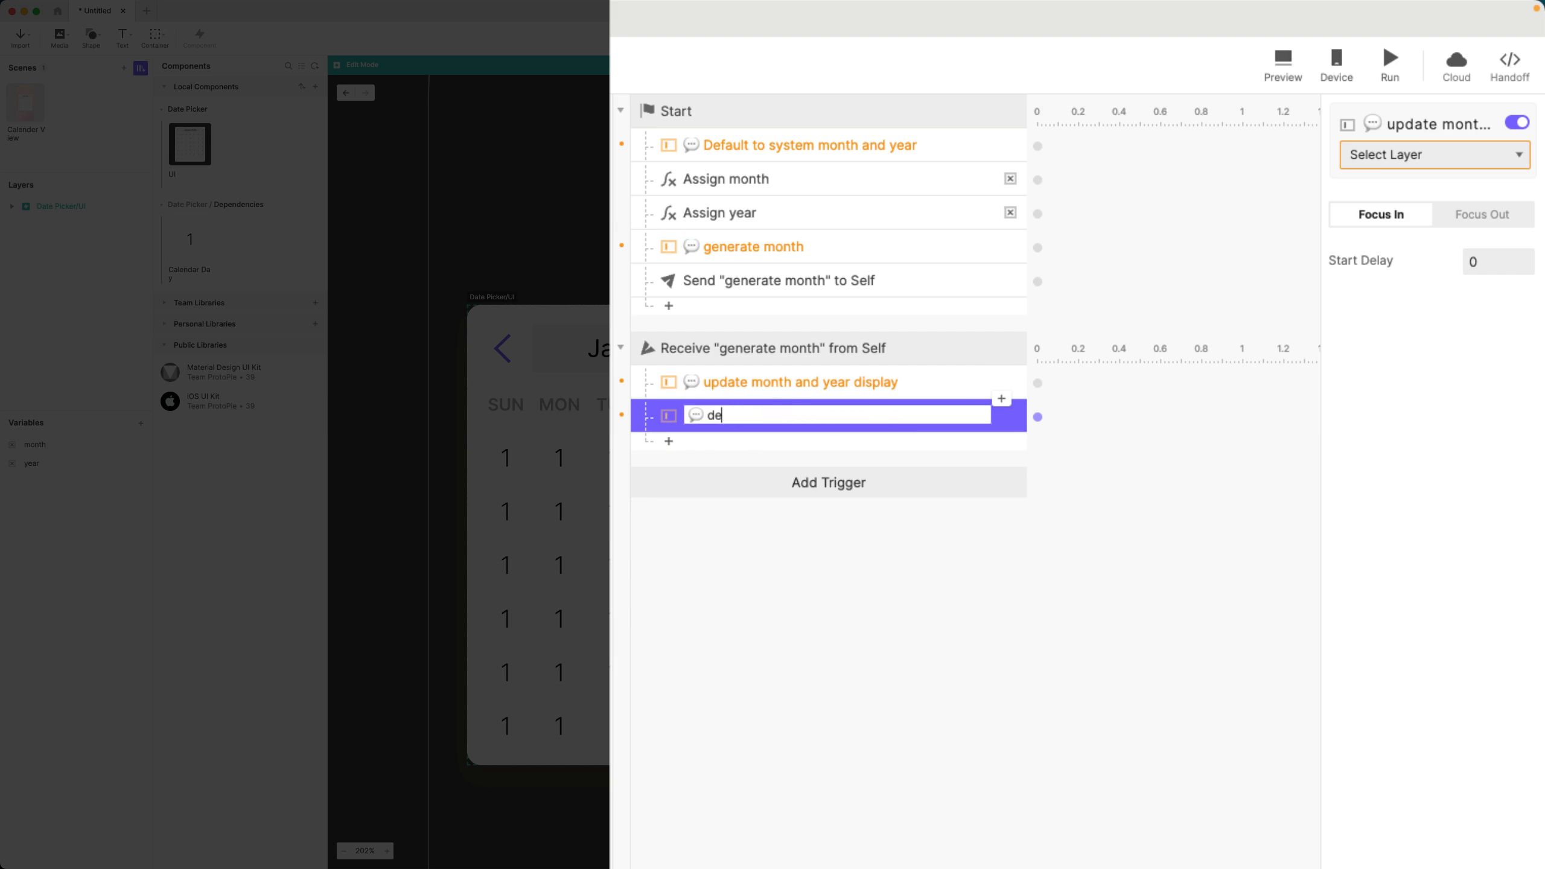
{"action": "type", "text": "termine start day of week"}
{"action": "key", "text": "Return"}
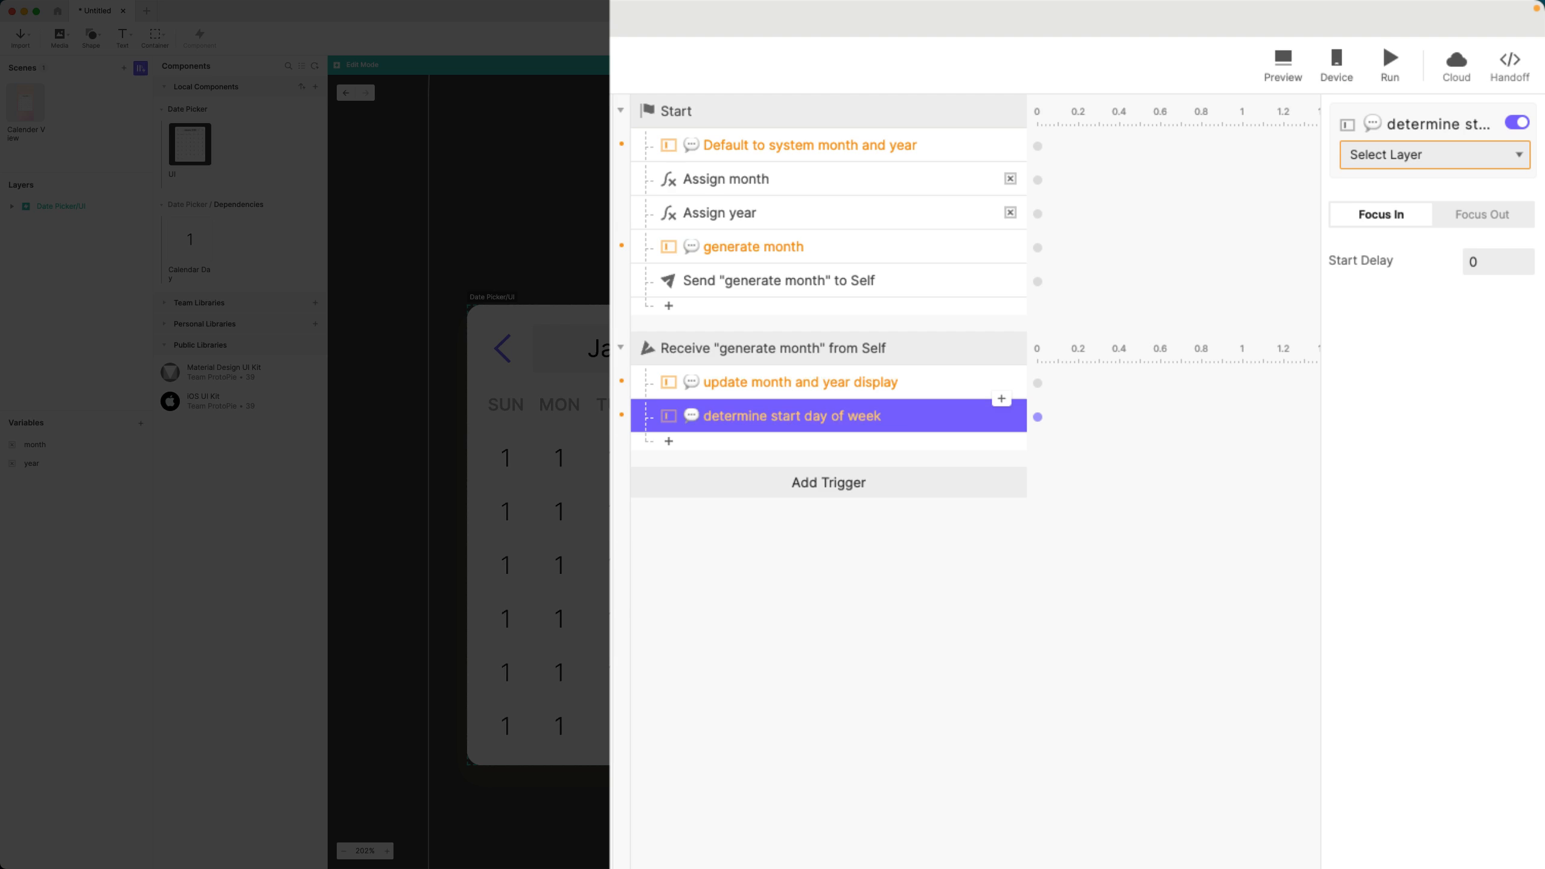
- Duplicate the "determine start day of week" comment and rename the copy "determine number of days in month"
{"action": "key", "text": "super+d"}
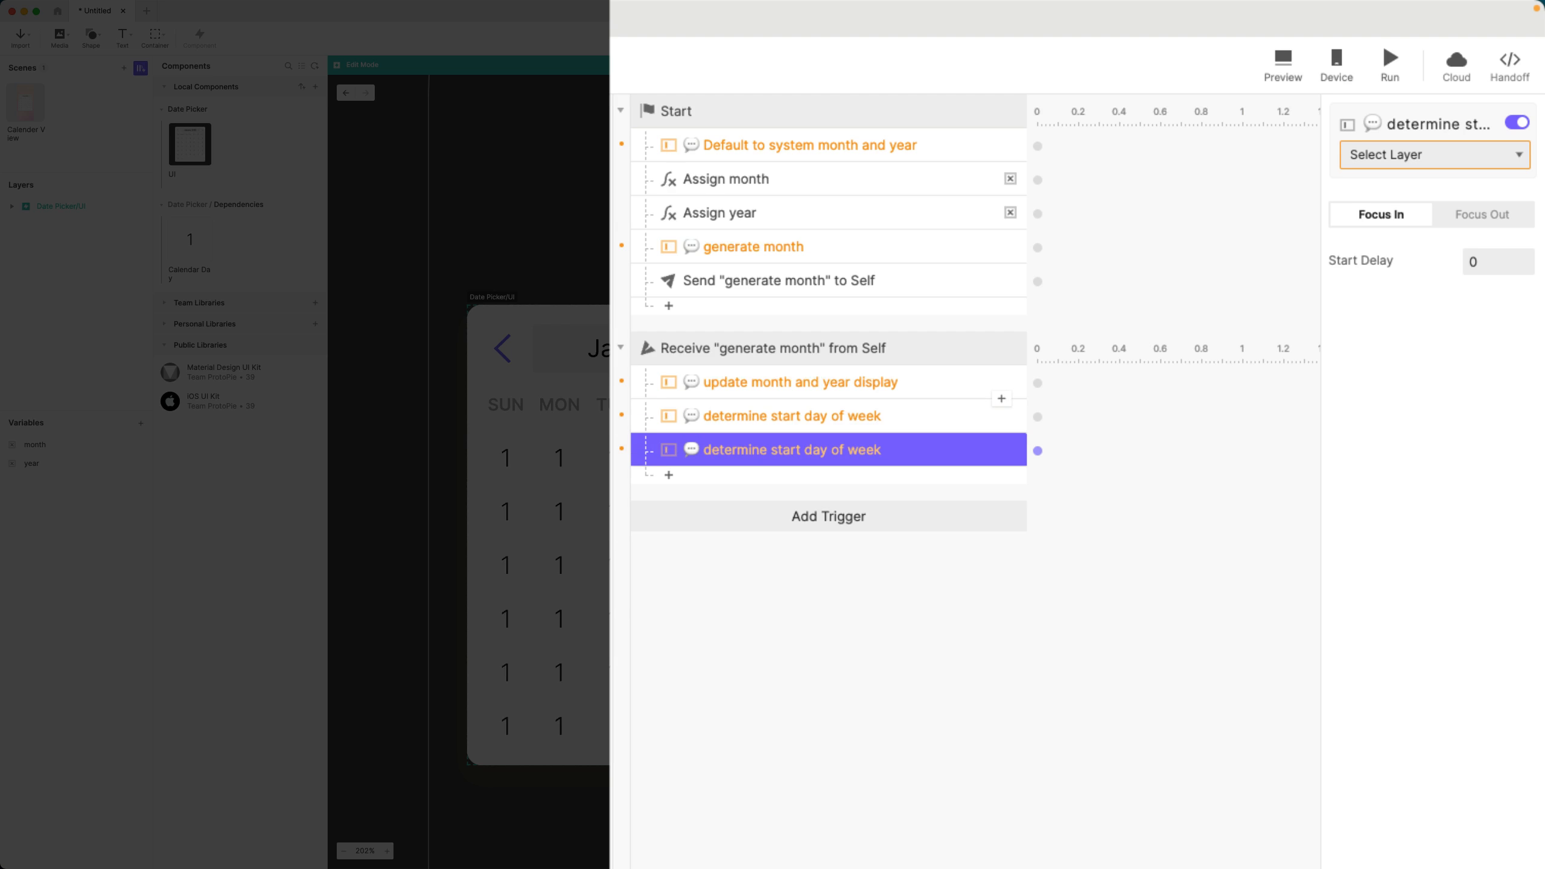
{"action": "double_click", "coordinate": [798, 450]}
{"action": "left_click_drag", "start_coordinate": [771, 449], "coordinate": [920, 448]}
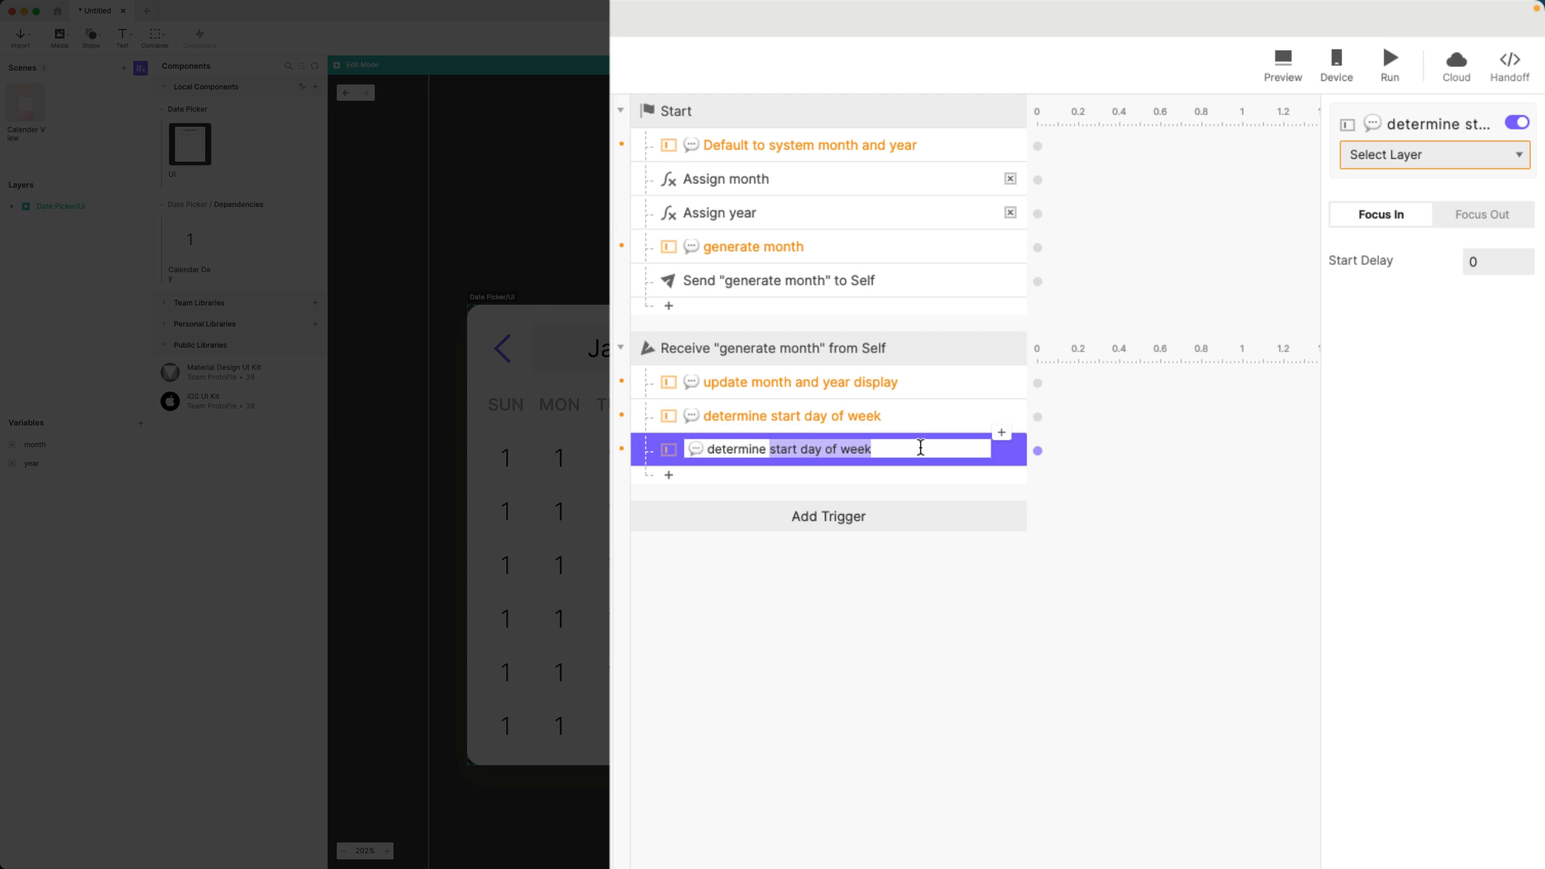
{"action": "type", "text": "number of d"}
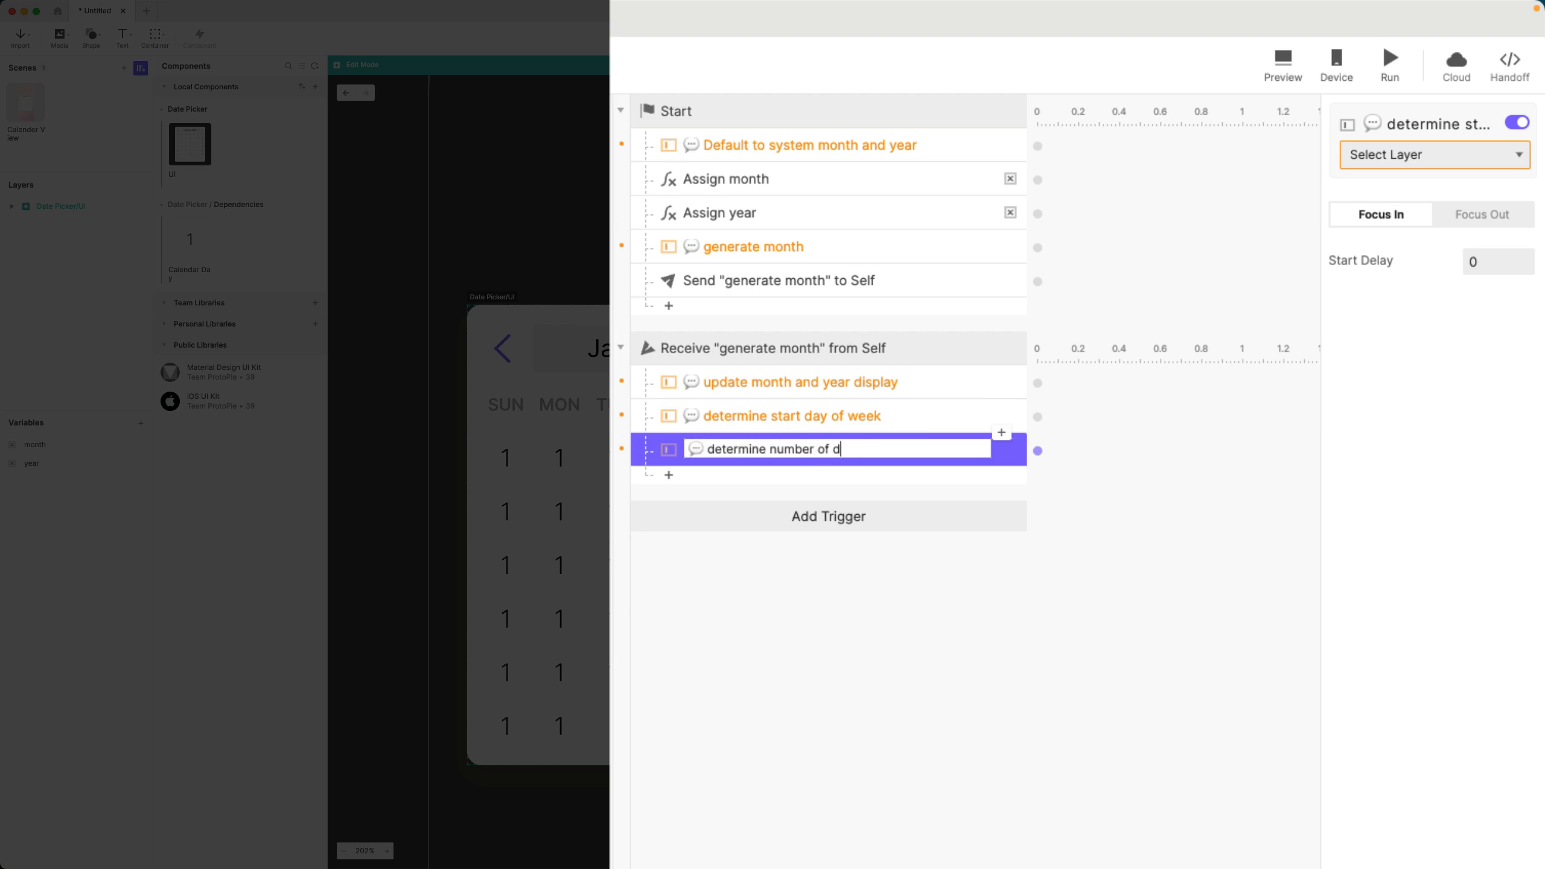
{"action": "type", "text": "ays in month"}
{"action": "key", "text": "Return"}
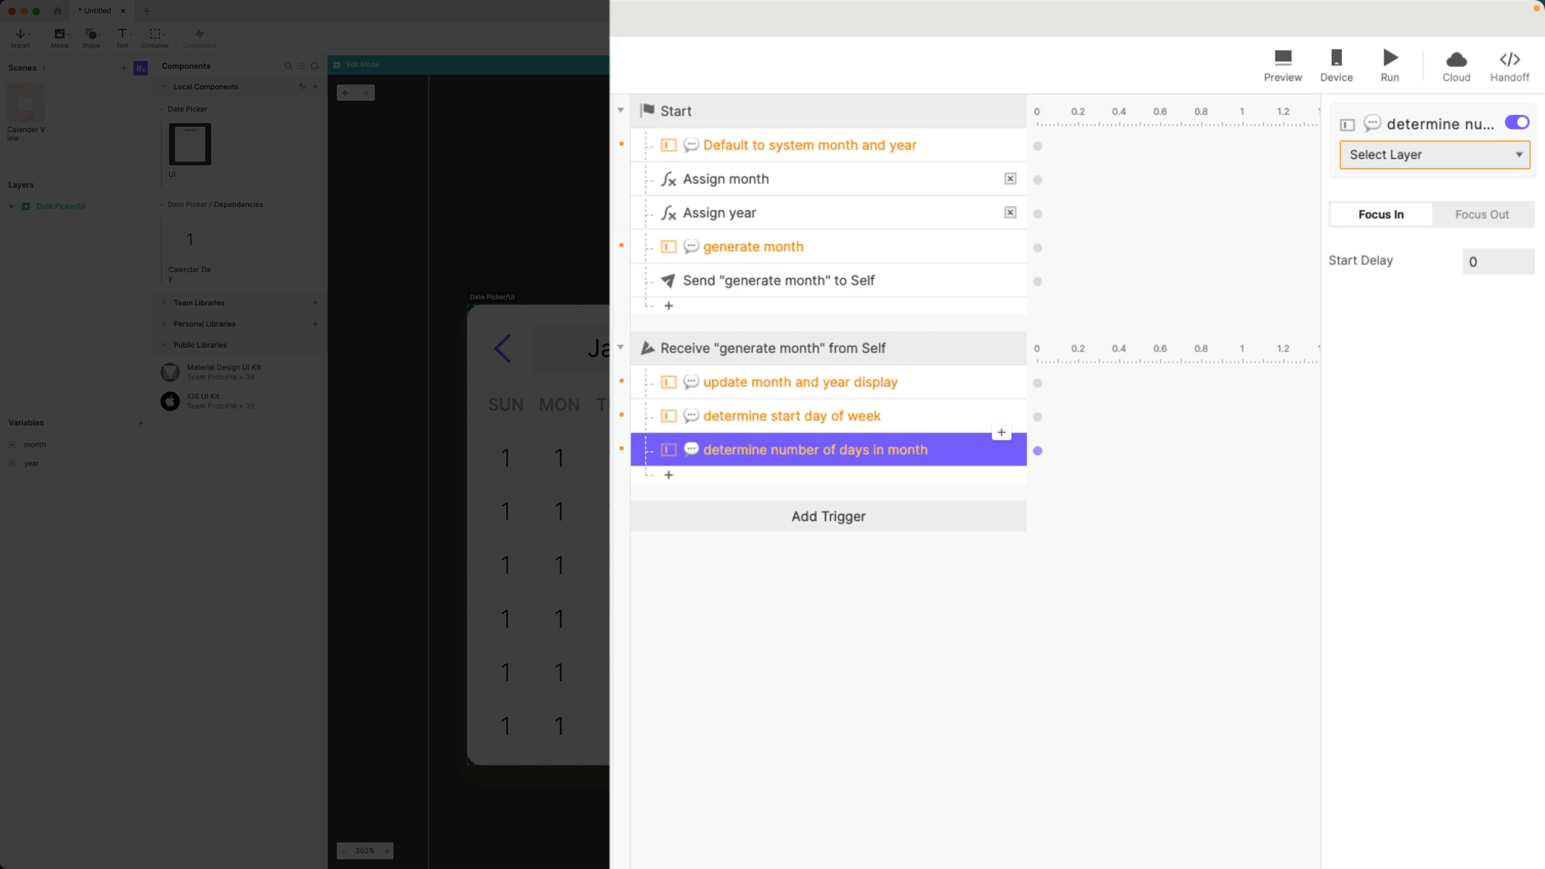
- Duplicate the "determine number of days in month" comment and rename the copy "message Calendar Day components", keeping the emoji
{"action": "key", "text": "super+d"}
{"action": "double_click", "coordinate": [742, 483]}
{"action": "type", "text": "me"}
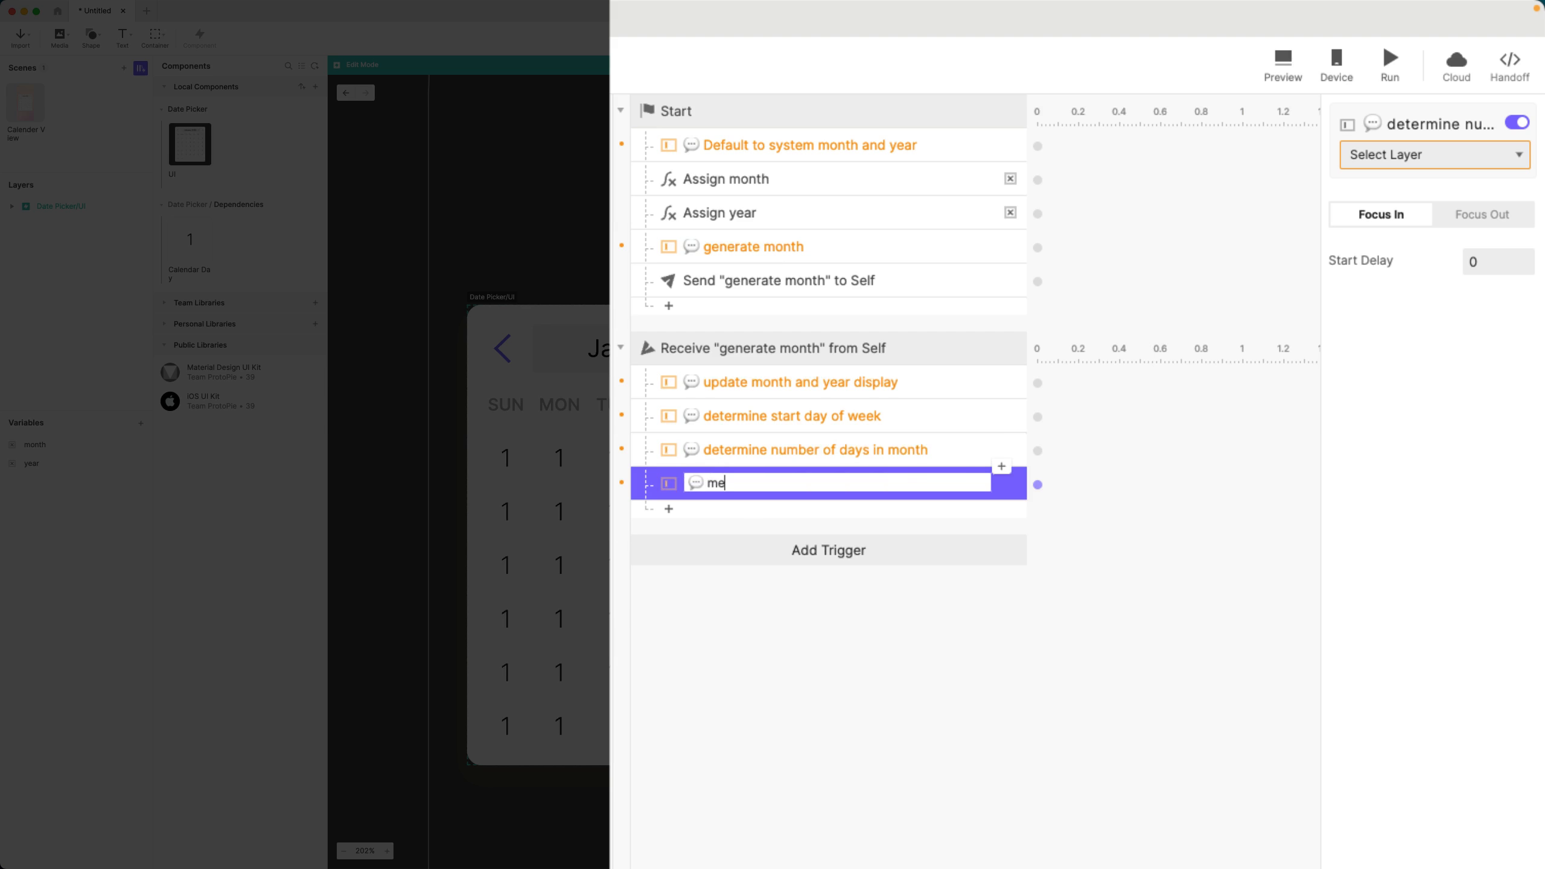
{"action": "type", "text": "ssage Calendar Day component"}
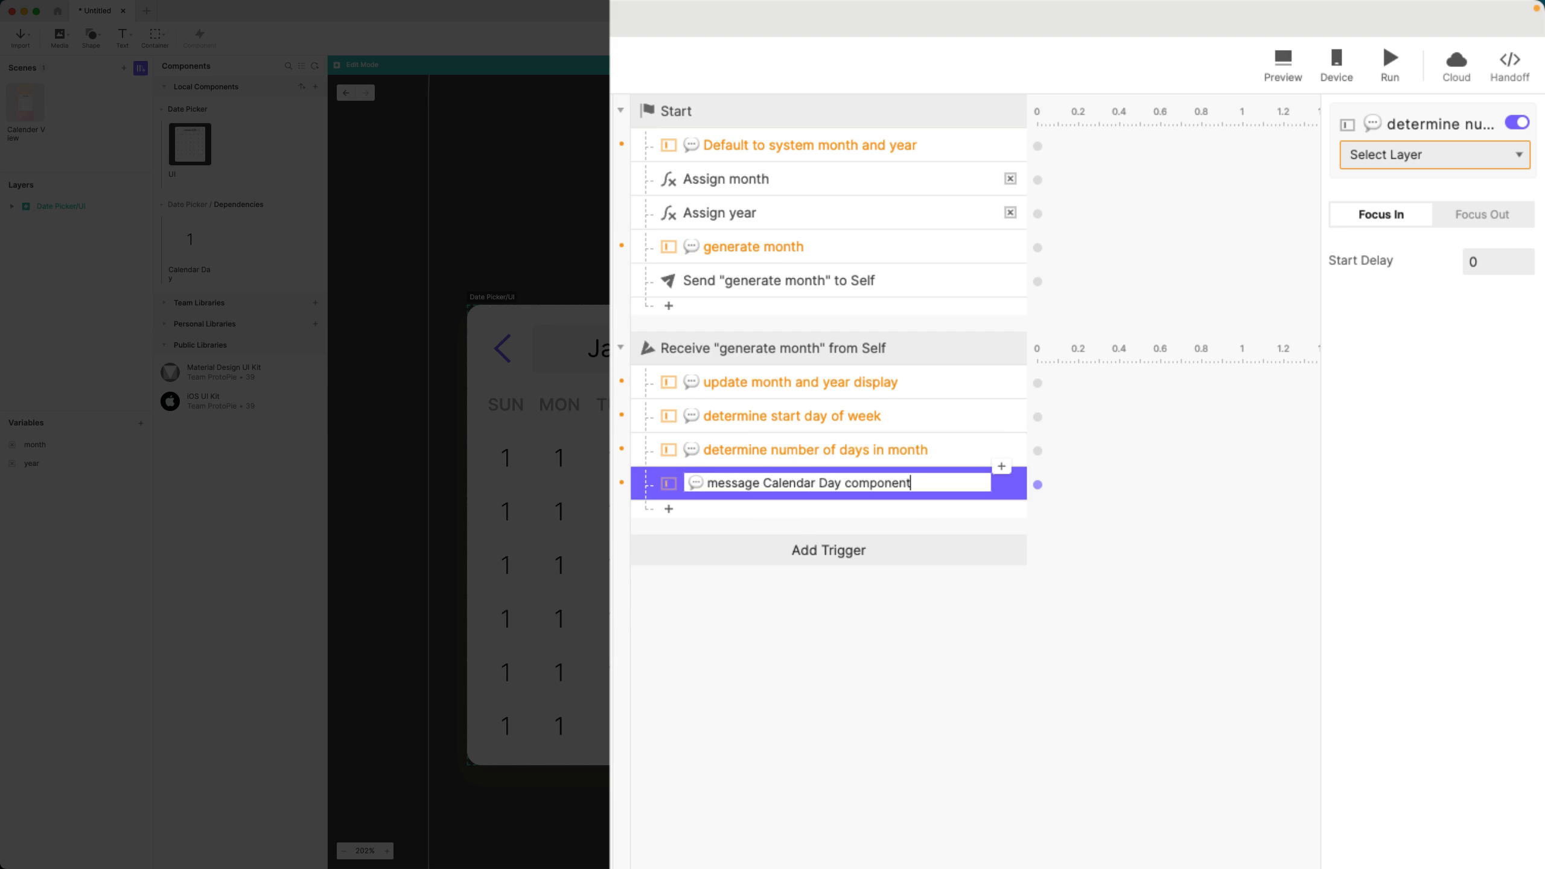
{"action": "type", "text": "s"}
{"action": "key", "text": "Return"}
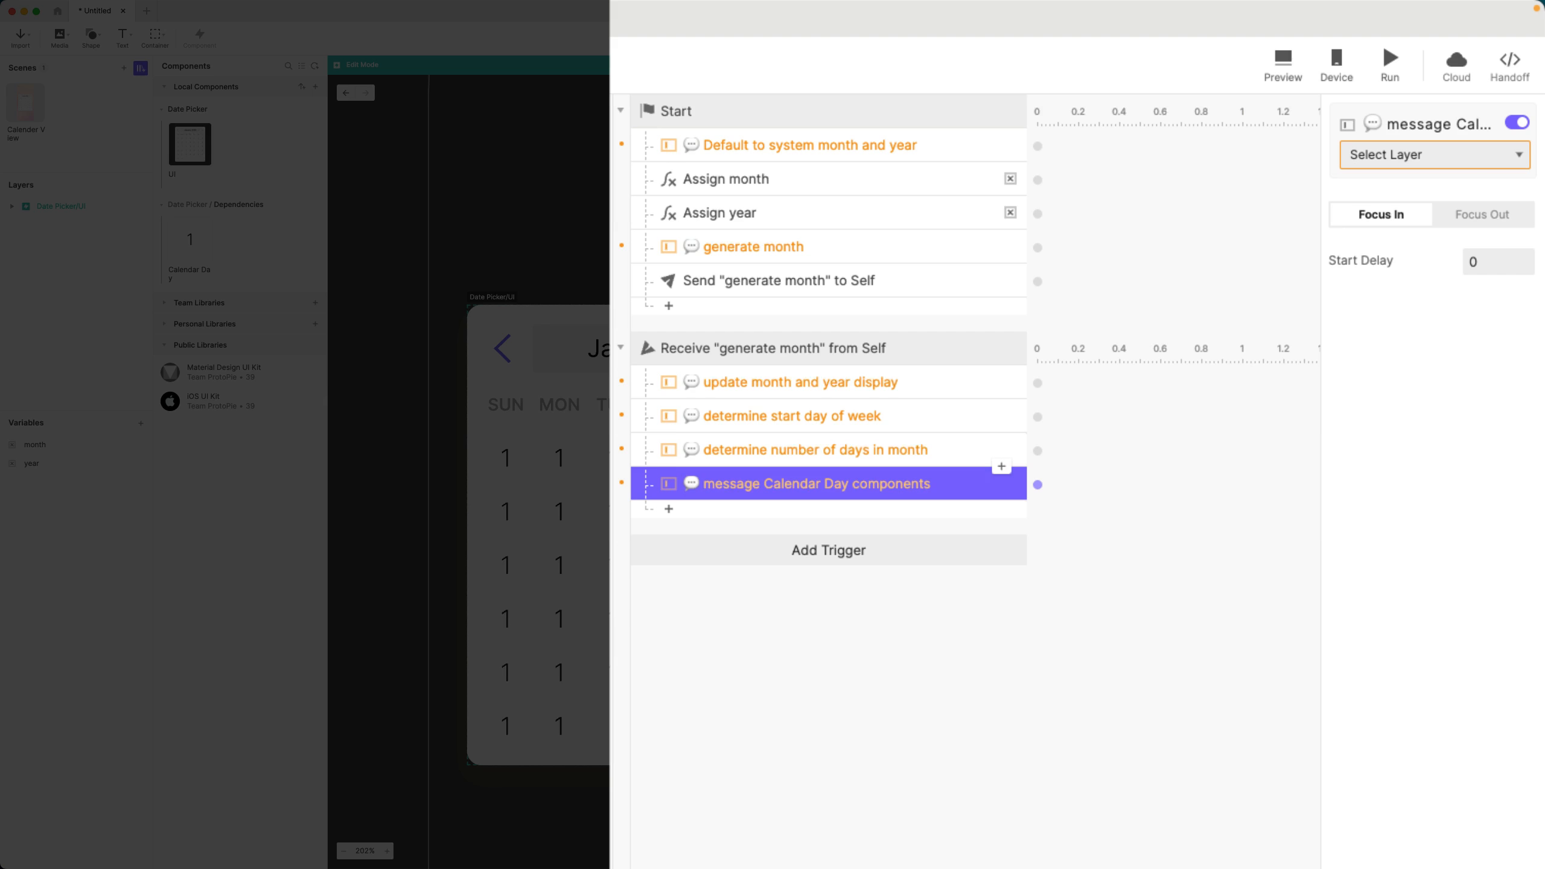
{"action": "left_click", "coordinate": [956, 620]}
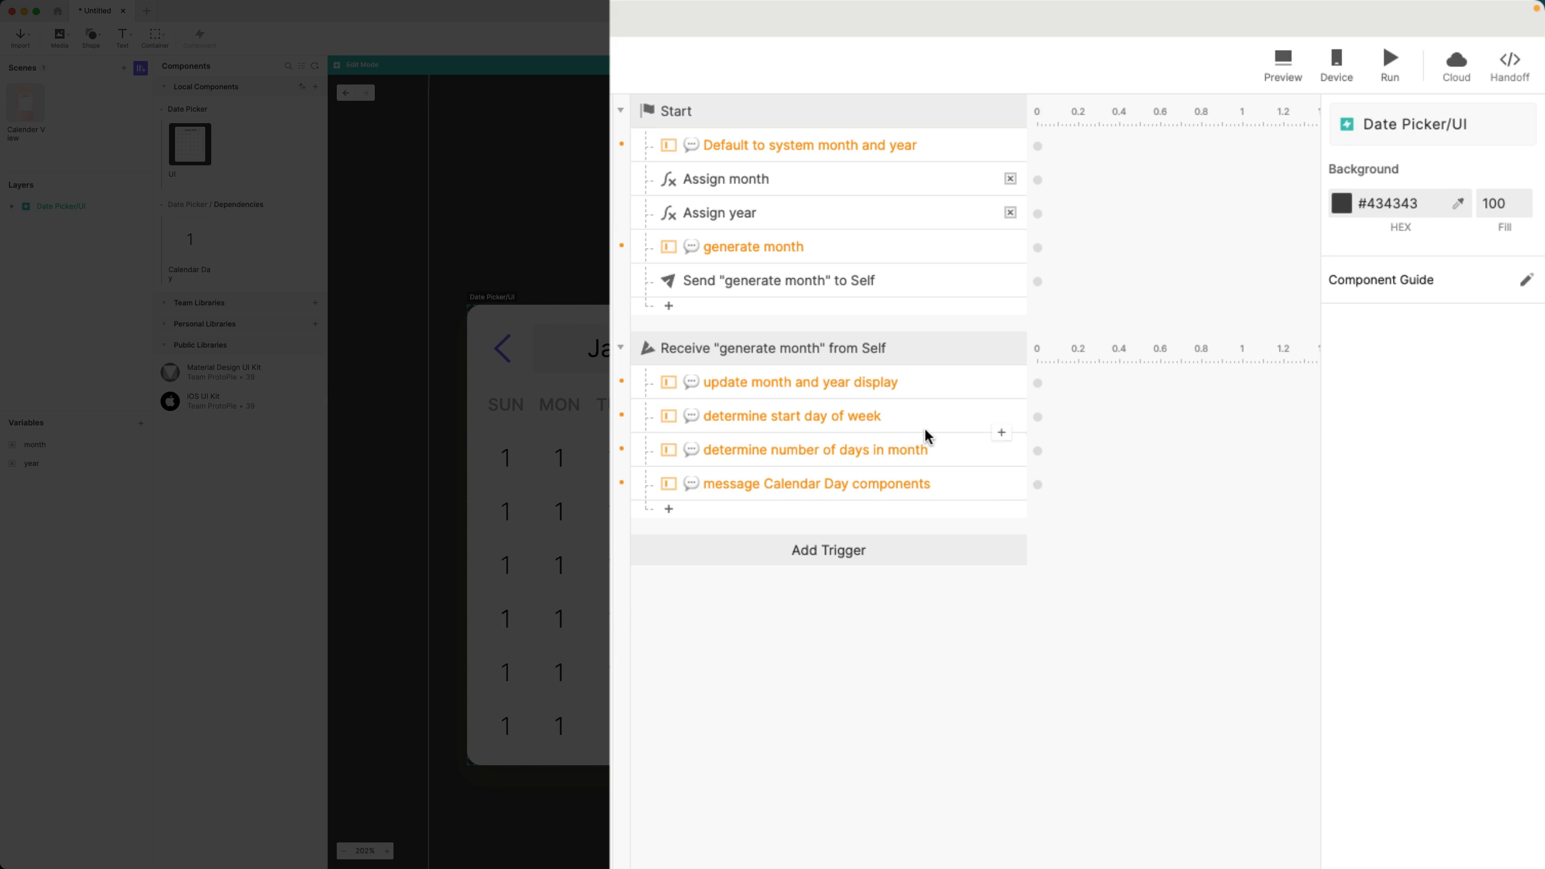
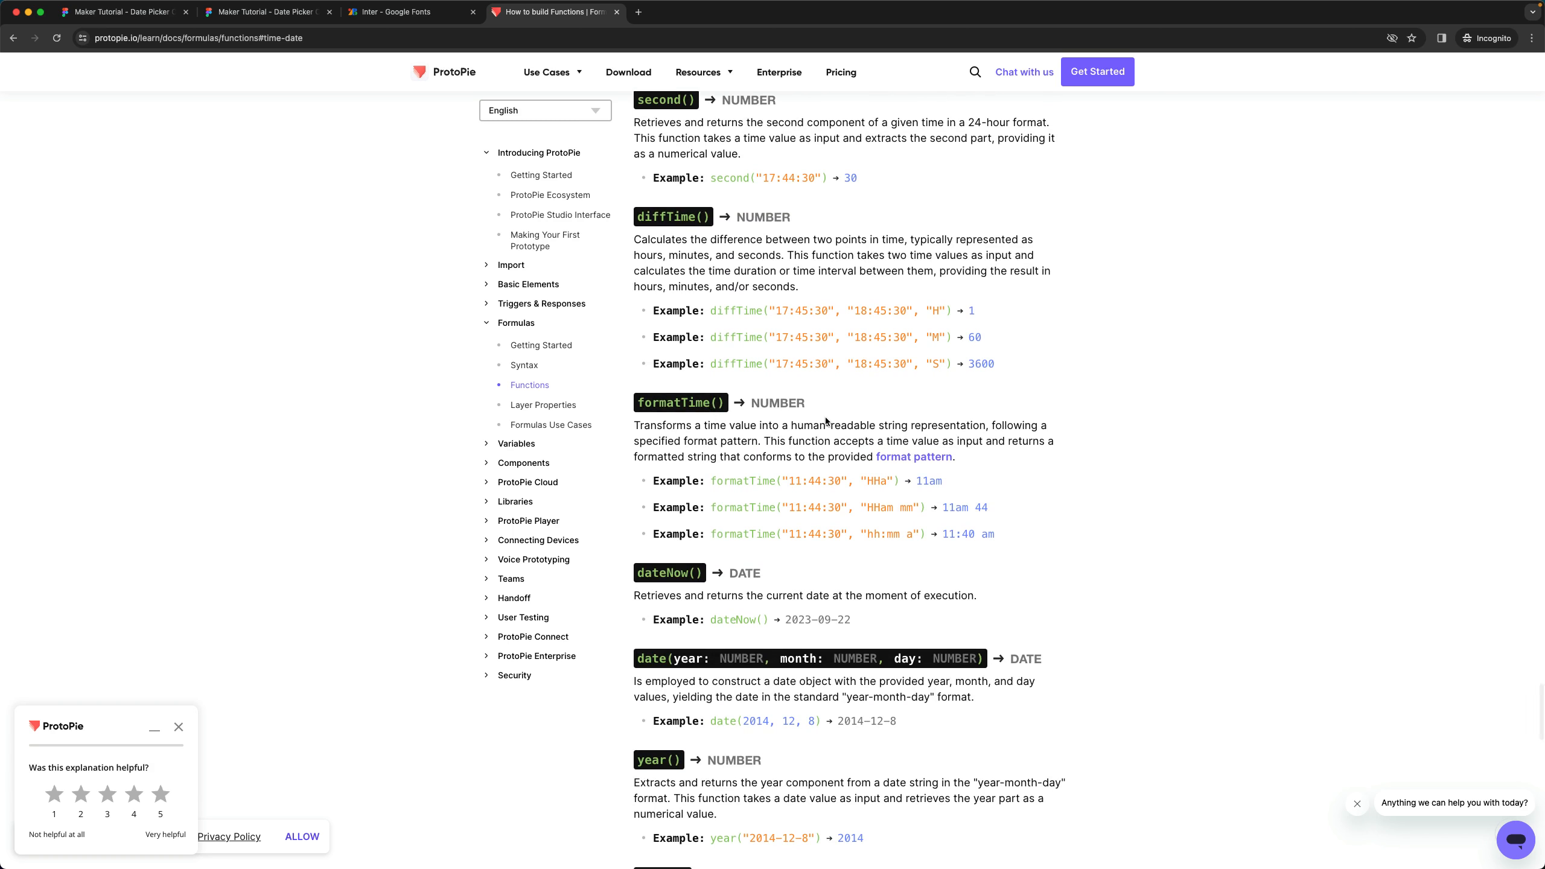
- Read the formatTime() description in the ProtoPie functions documentation and open its linked format pattern reference
{"action": "left_click_drag", "start_coordinate": [769, 440], "coordinate": [937, 445]}
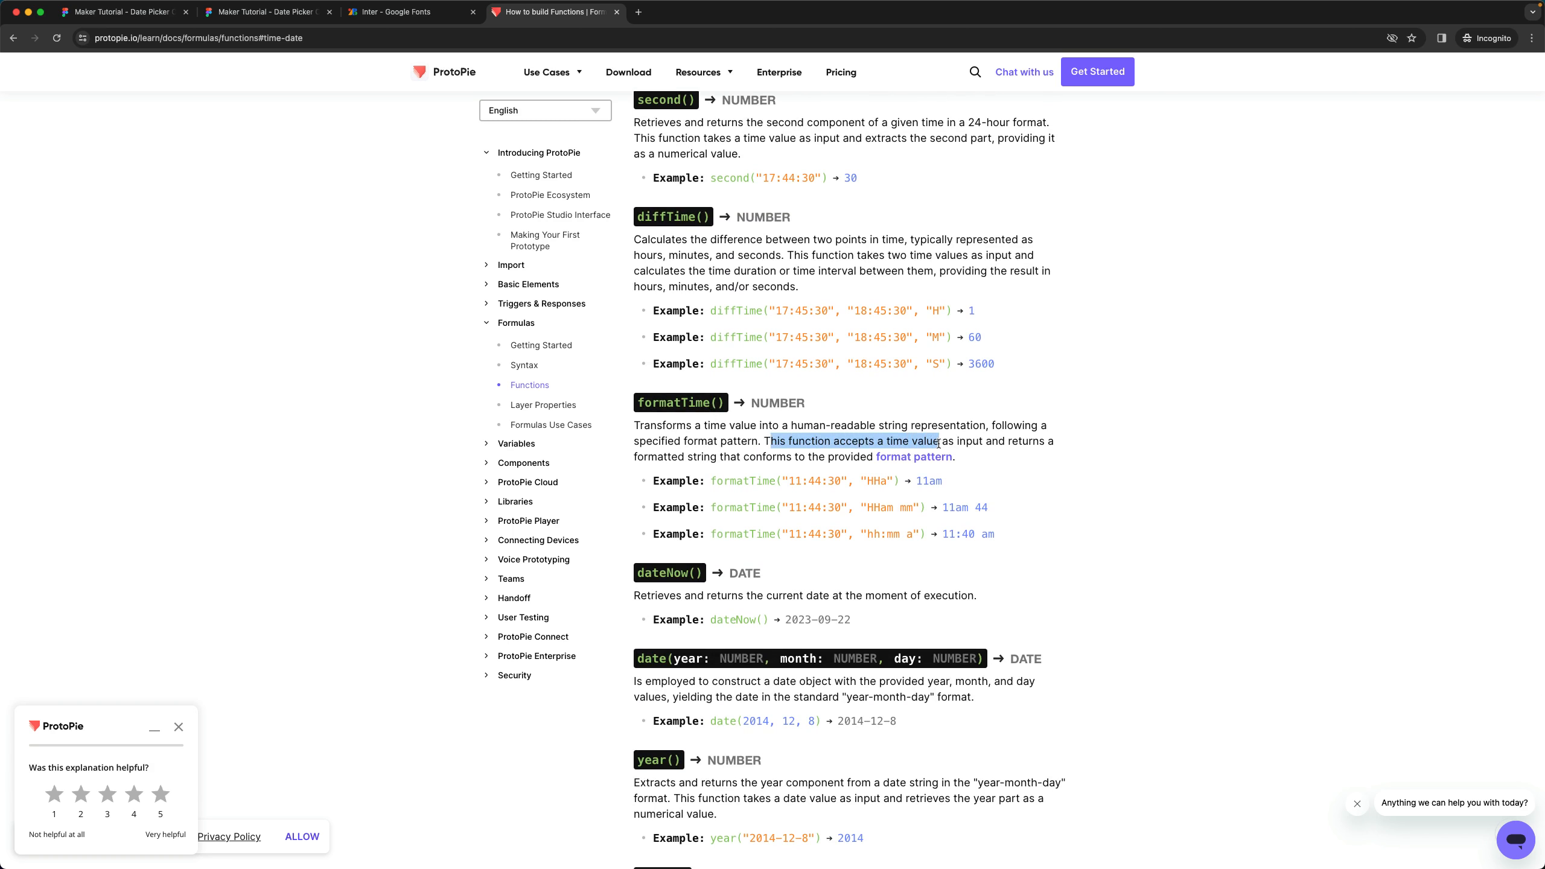
{"action": "left_click", "coordinate": [878, 457]}
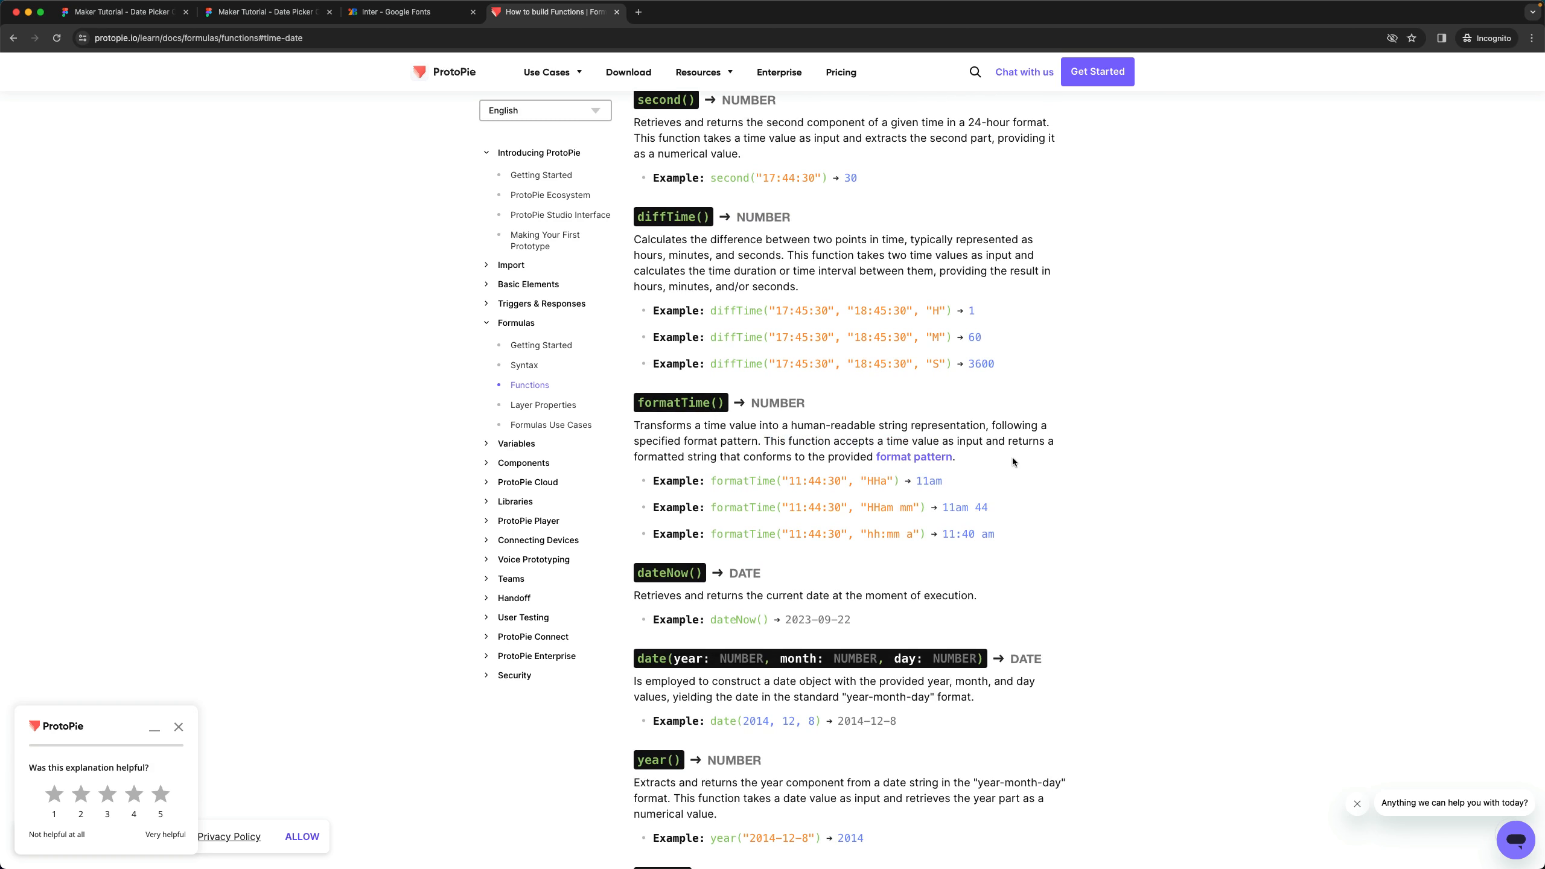
{"action": "left_click", "coordinate": [919, 457]}
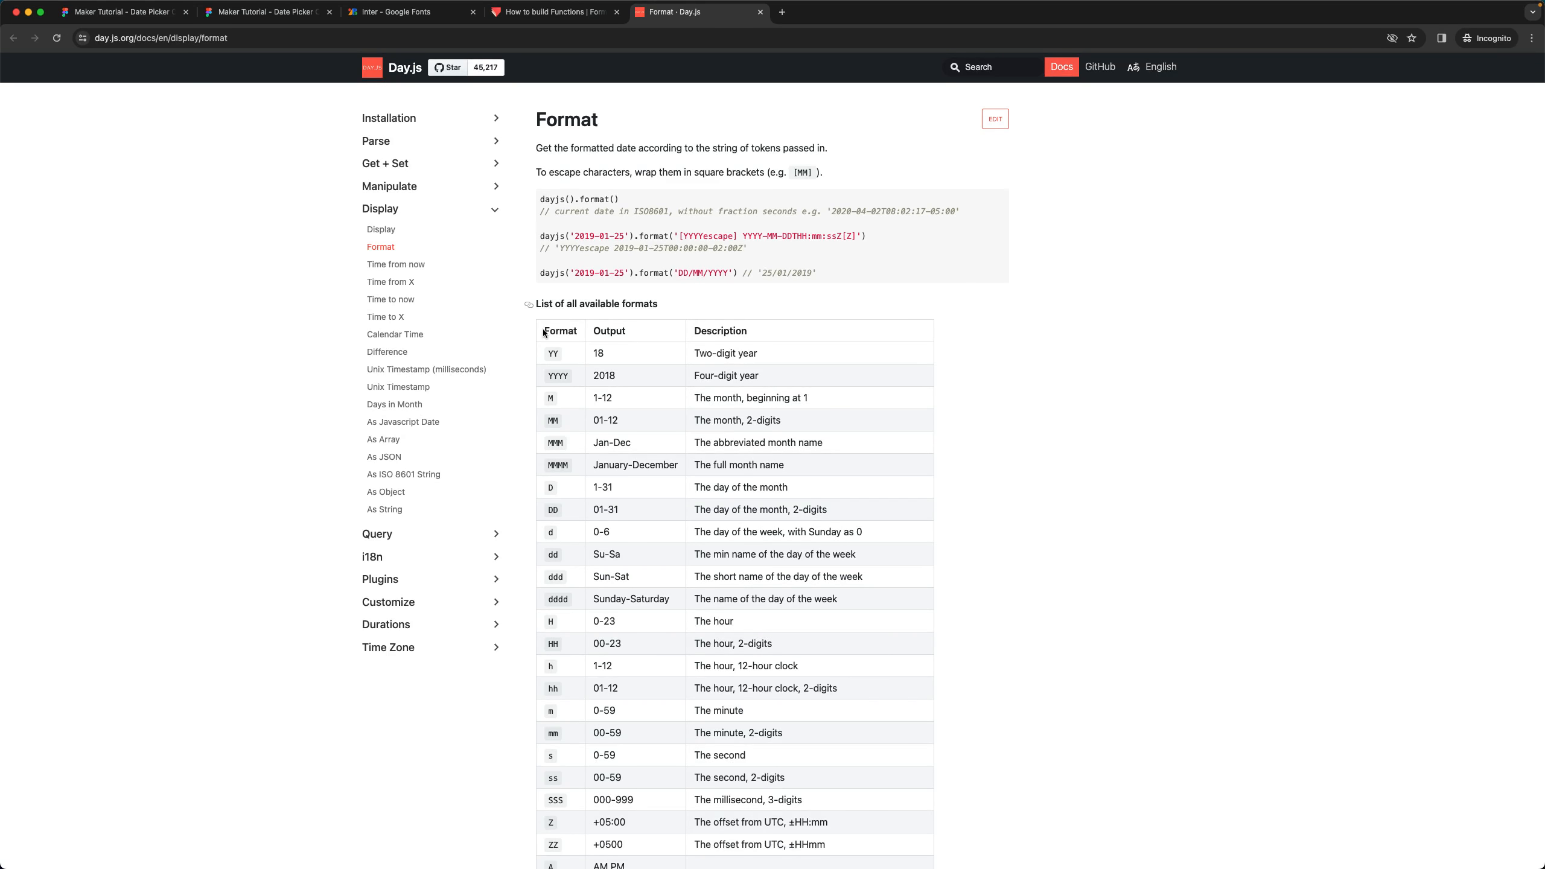
- Examine the month and year tokens in the Day.js list of all available formats
{"action": "scroll", "coordinate": [558, 371], "scroll_direction": "down", "scroll_amount": 3}
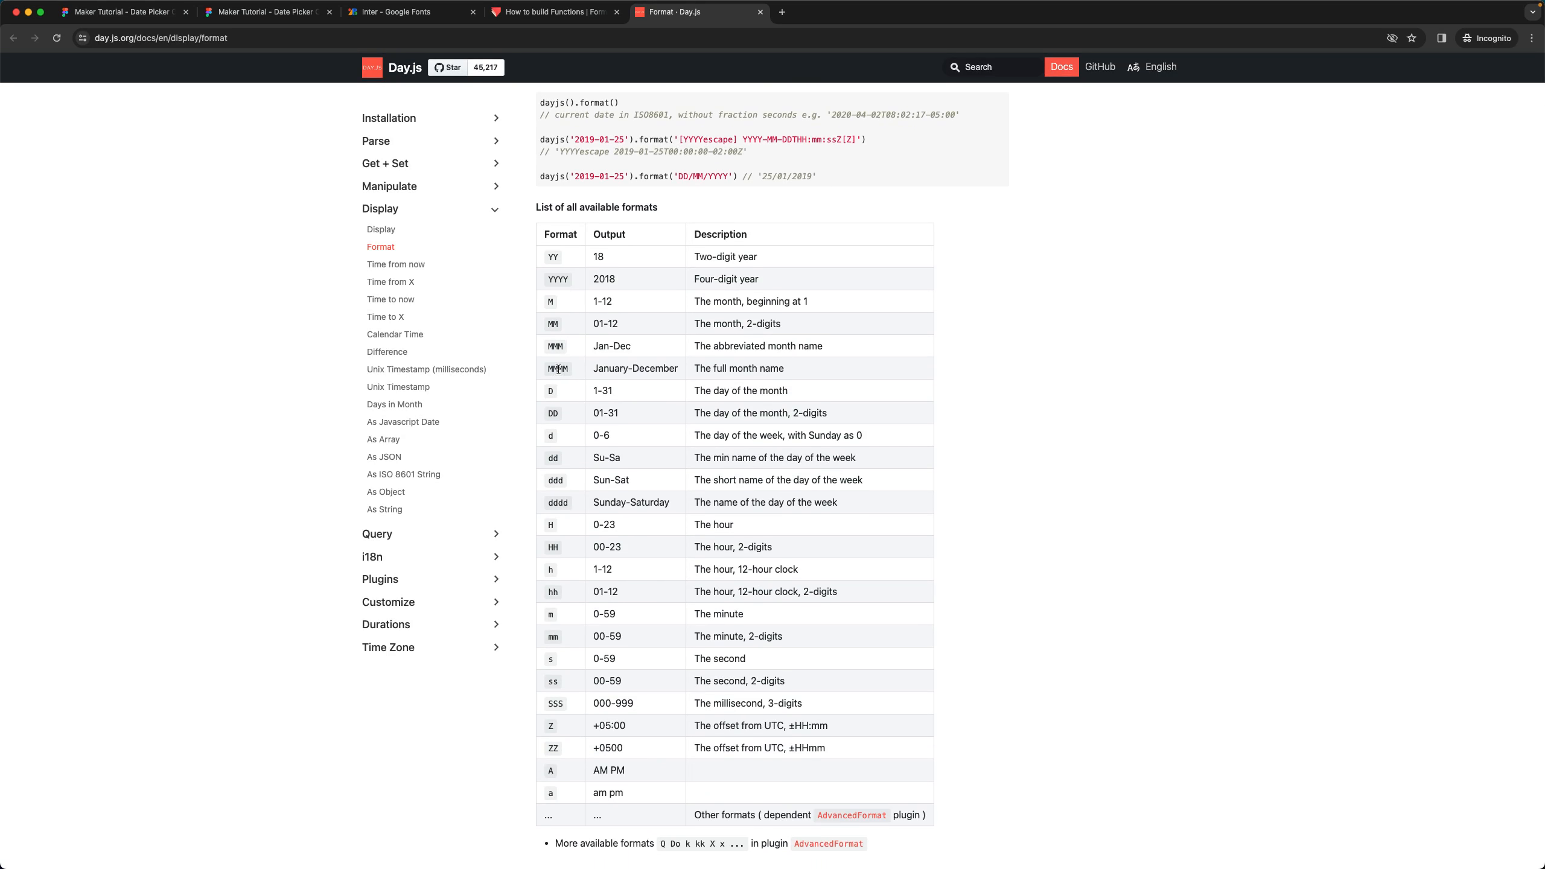
{"action": "double_click", "coordinate": [557, 369]}
{"action": "scroll", "coordinate": [595, 371], "scroll_direction": "up", "scroll_amount": 1}
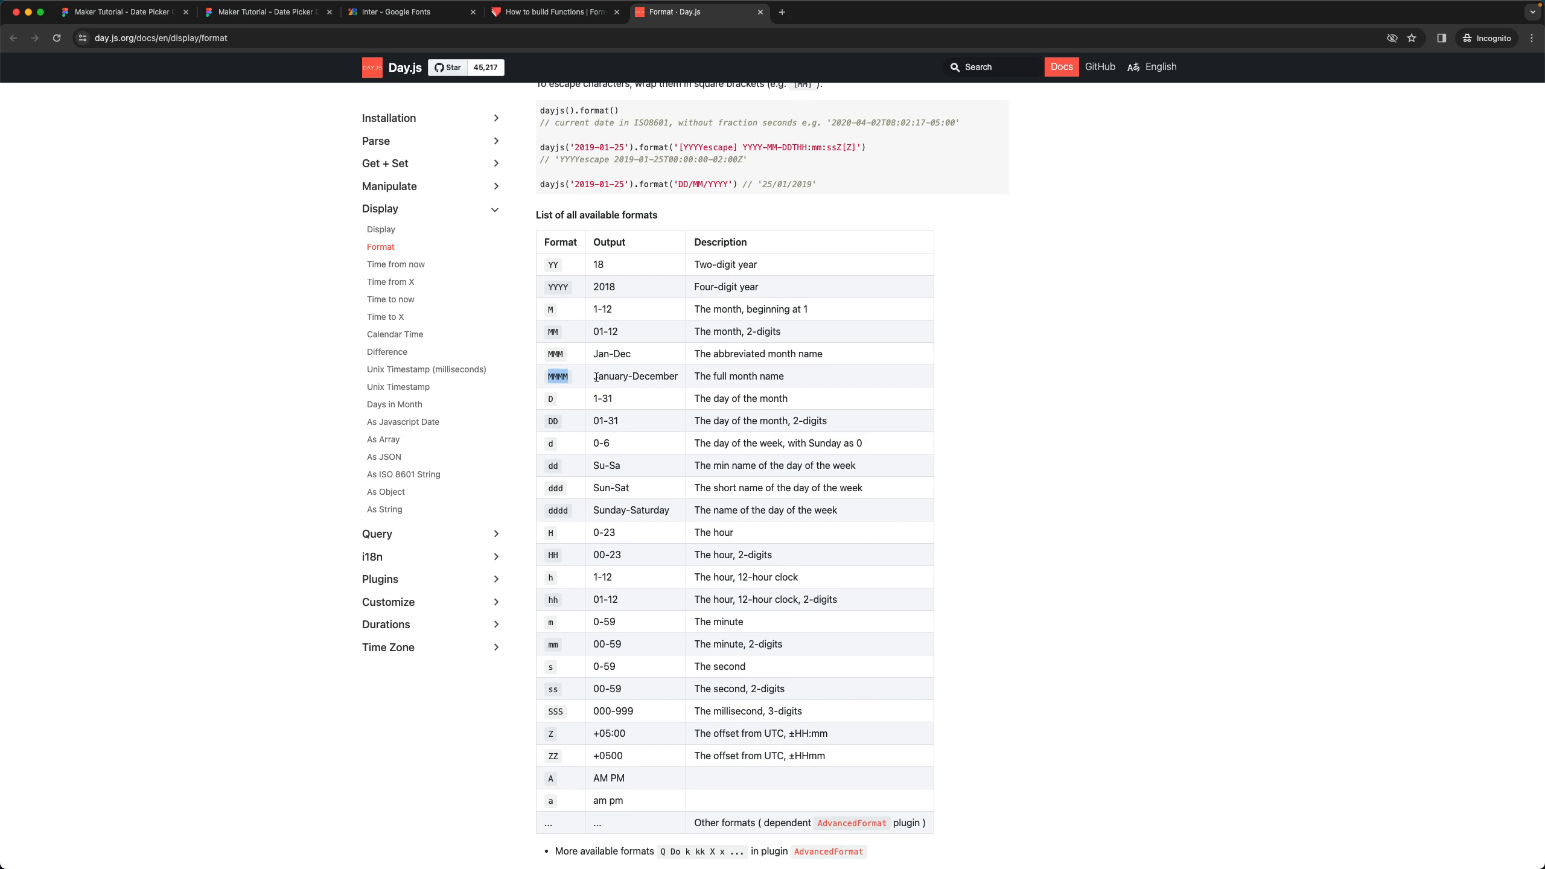
{"action": "mouse_move", "coordinate": [596, 377]}
{"action": "left_mouse_down"}
{"action": "mouse_move", "coordinate": [673, 378]}
{"action": "mouse_move", "coordinate": [594, 355]}
{"action": "left_mouse_up"}
{"action": "left_click", "coordinate": [552, 357]}
{"action": "double_click", "coordinate": [555, 333]}
{"action": "double_click", "coordinate": [552, 265]}
{"action": "double_click", "coordinate": [558, 286]}
- Switch back to ProtoPie and add a Text response directly below the "update month and year display" comment
{"action": "key", "text": "super+Tab"}
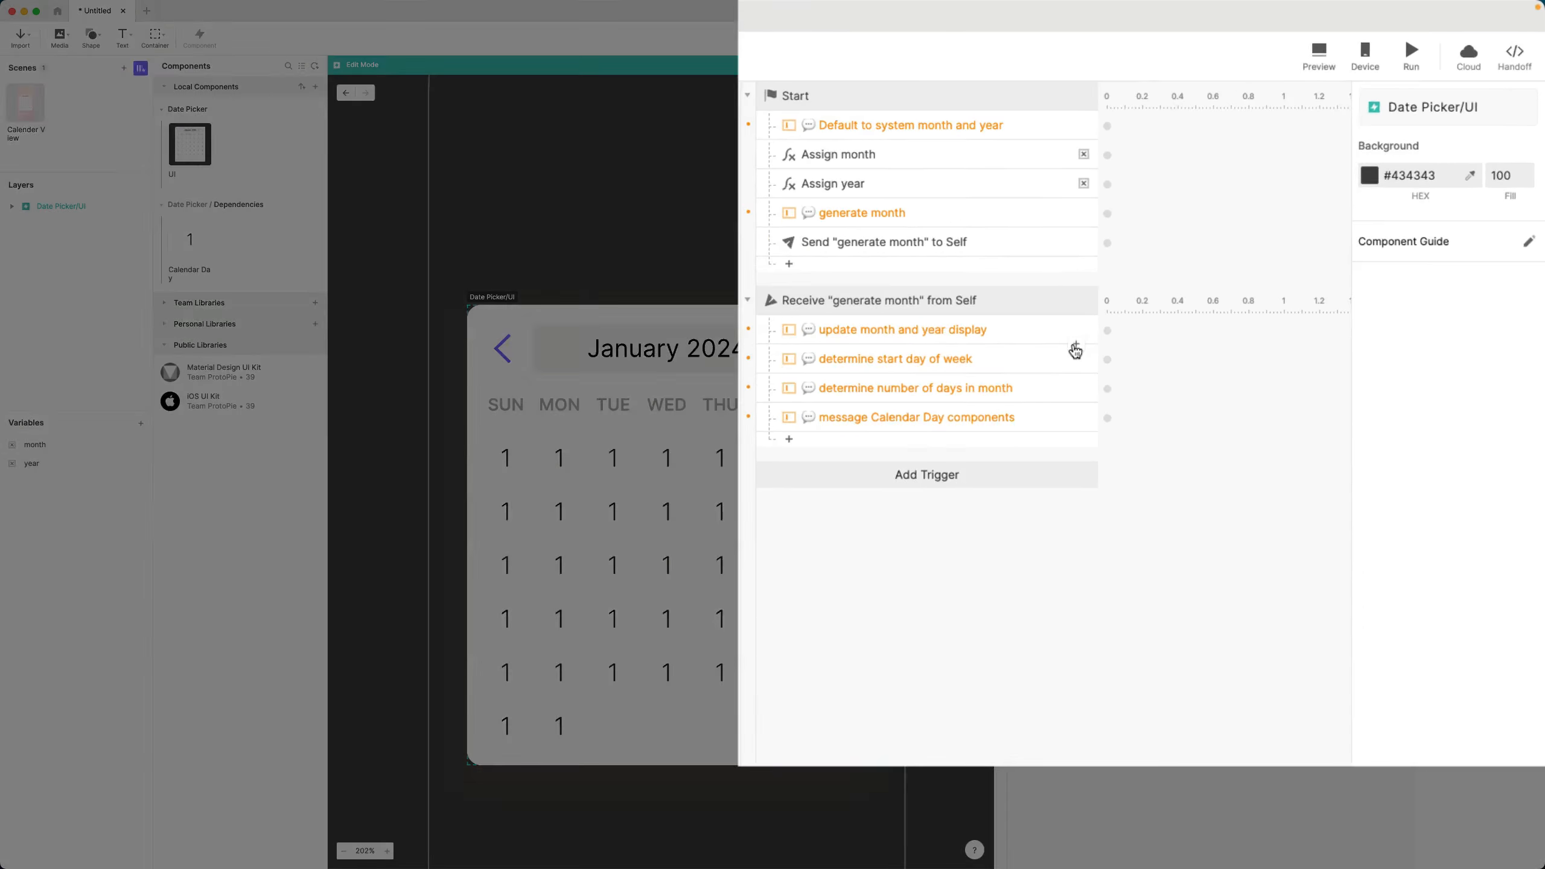
{"action": "left_click", "coordinate": [1225, 235]}
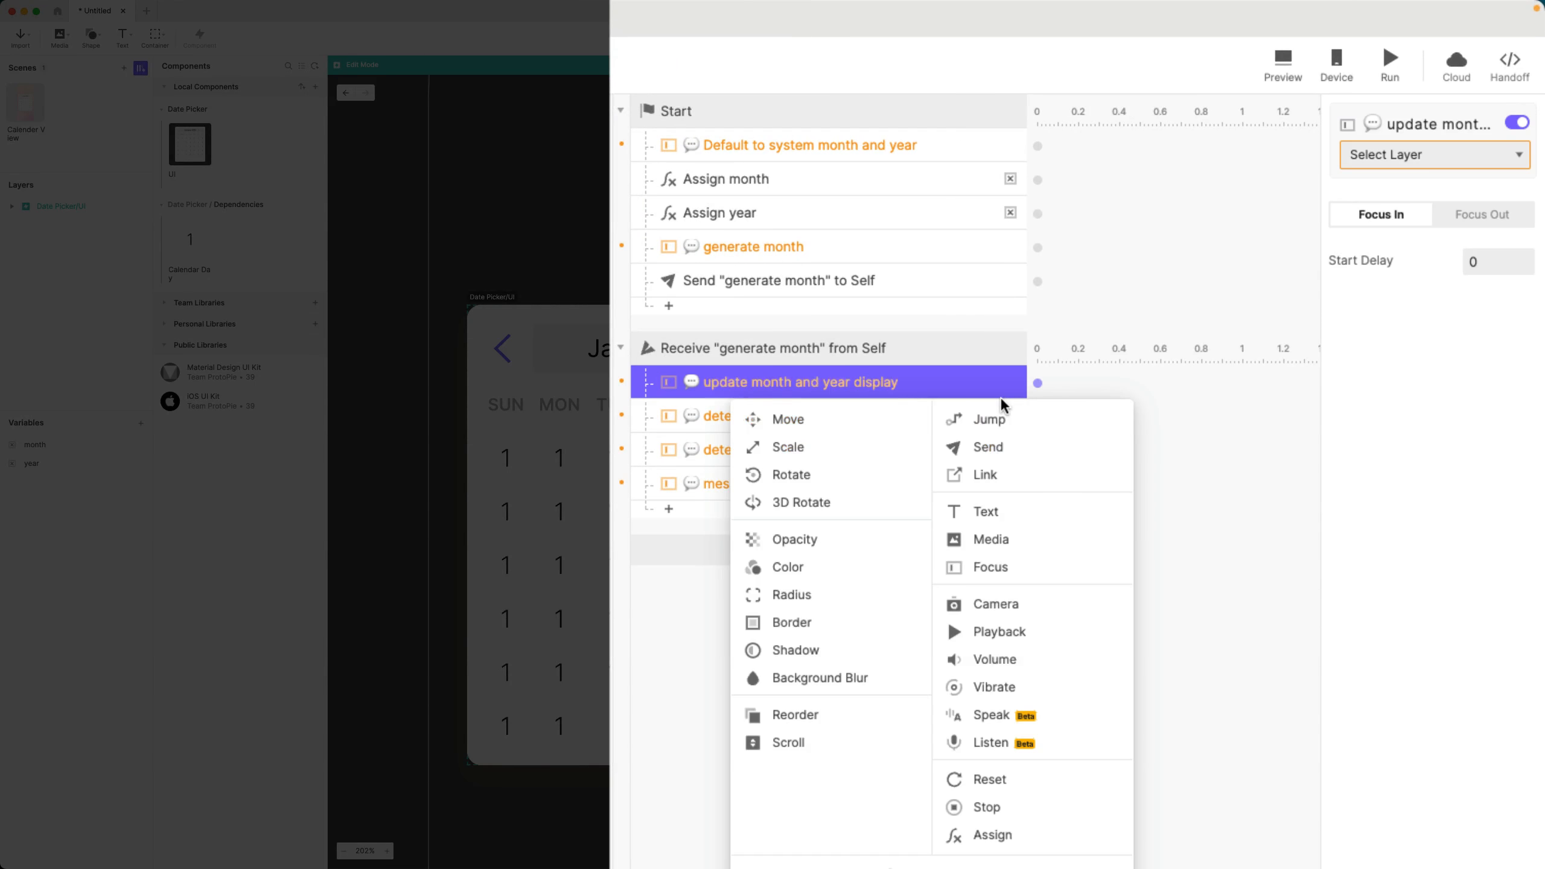
{"action": "left_click", "coordinate": [995, 515]}
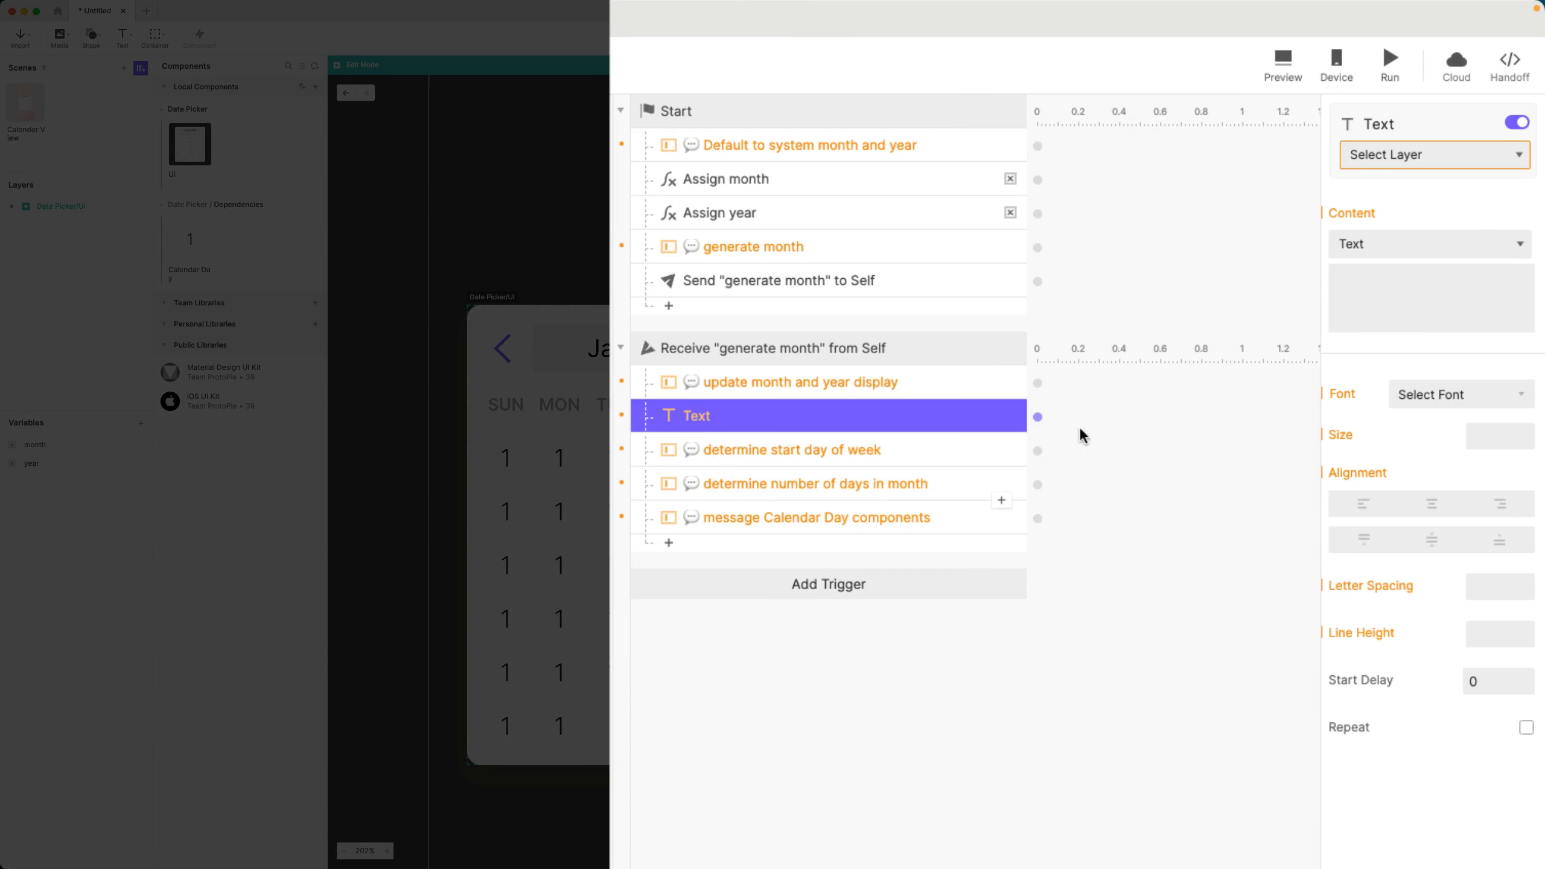
{"action": "left_click", "coordinate": [1402, 155]}
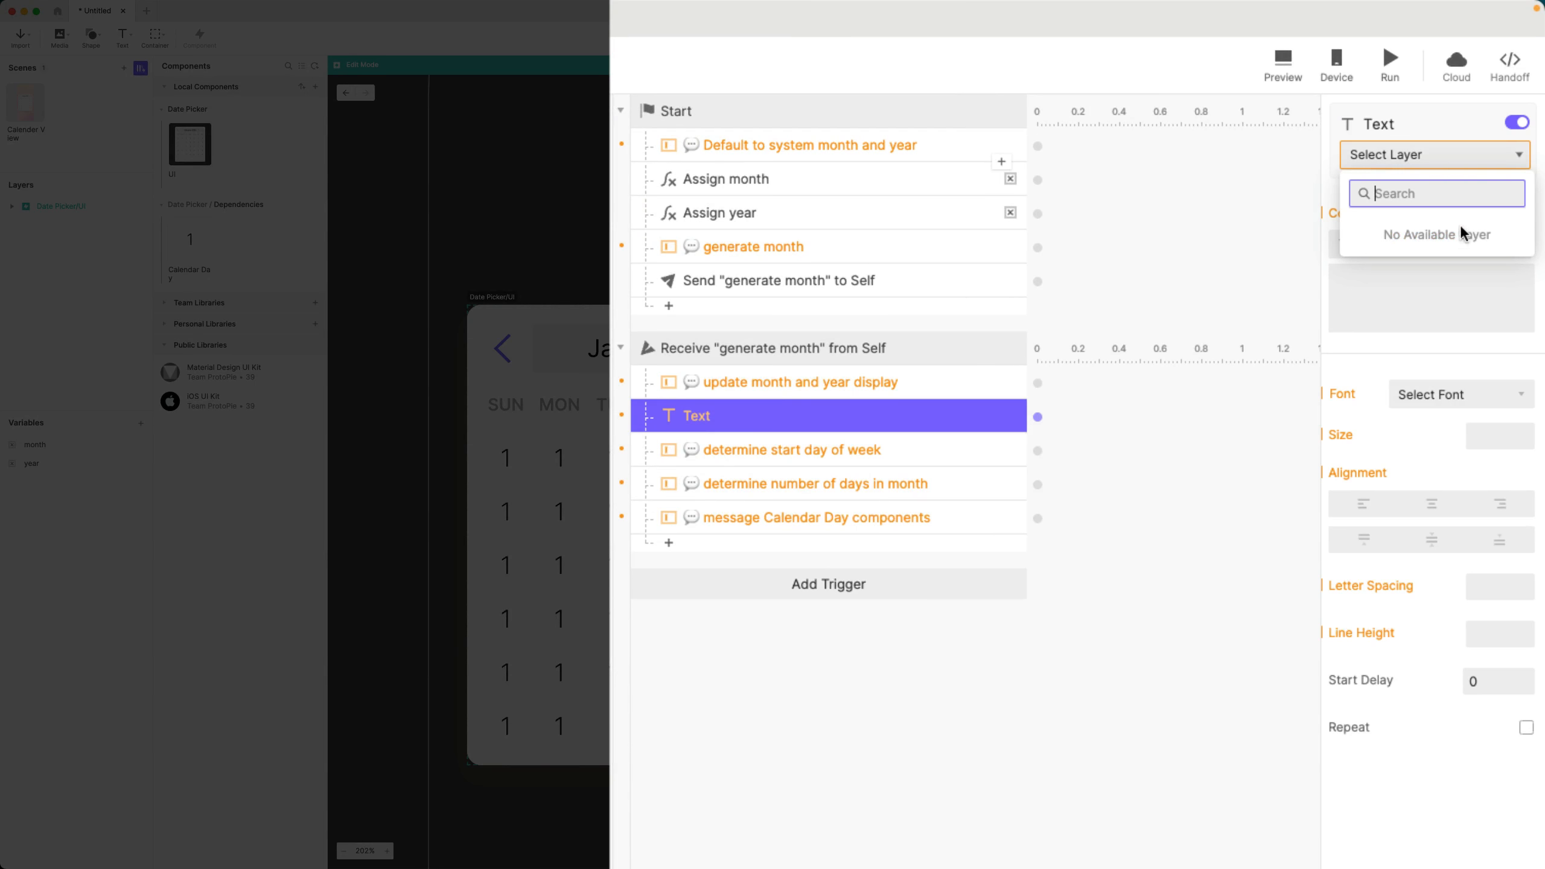
{"action": "left_click", "coordinate": [1037, 858]}
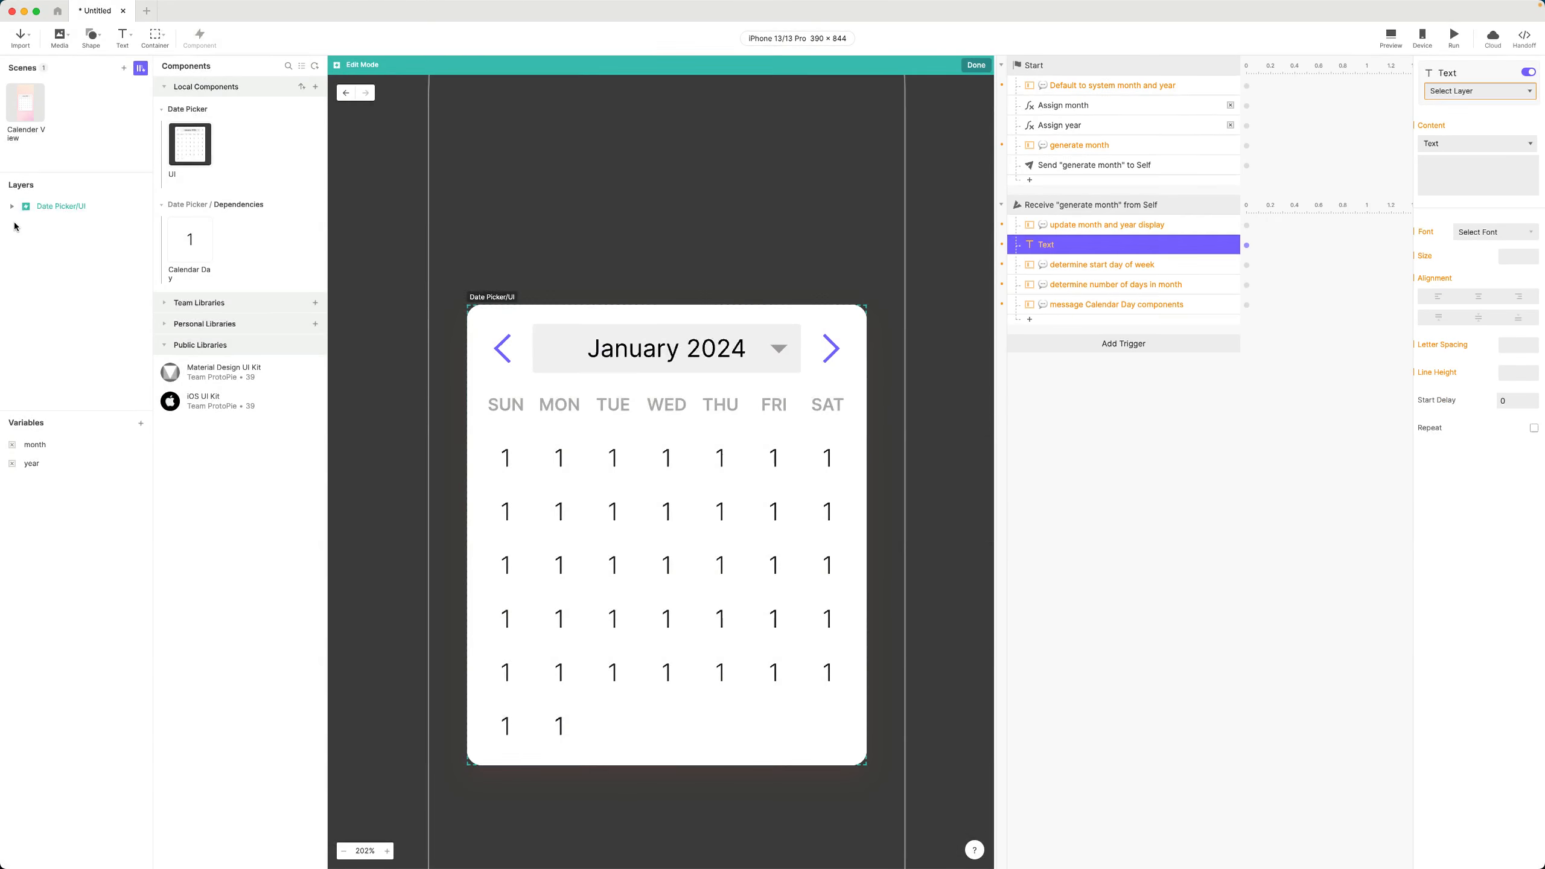
- Make the Selected Month text layer inside the Date Picker/UI component's Selected Month Container editable
{"action": "left_click", "coordinate": [14, 208]}
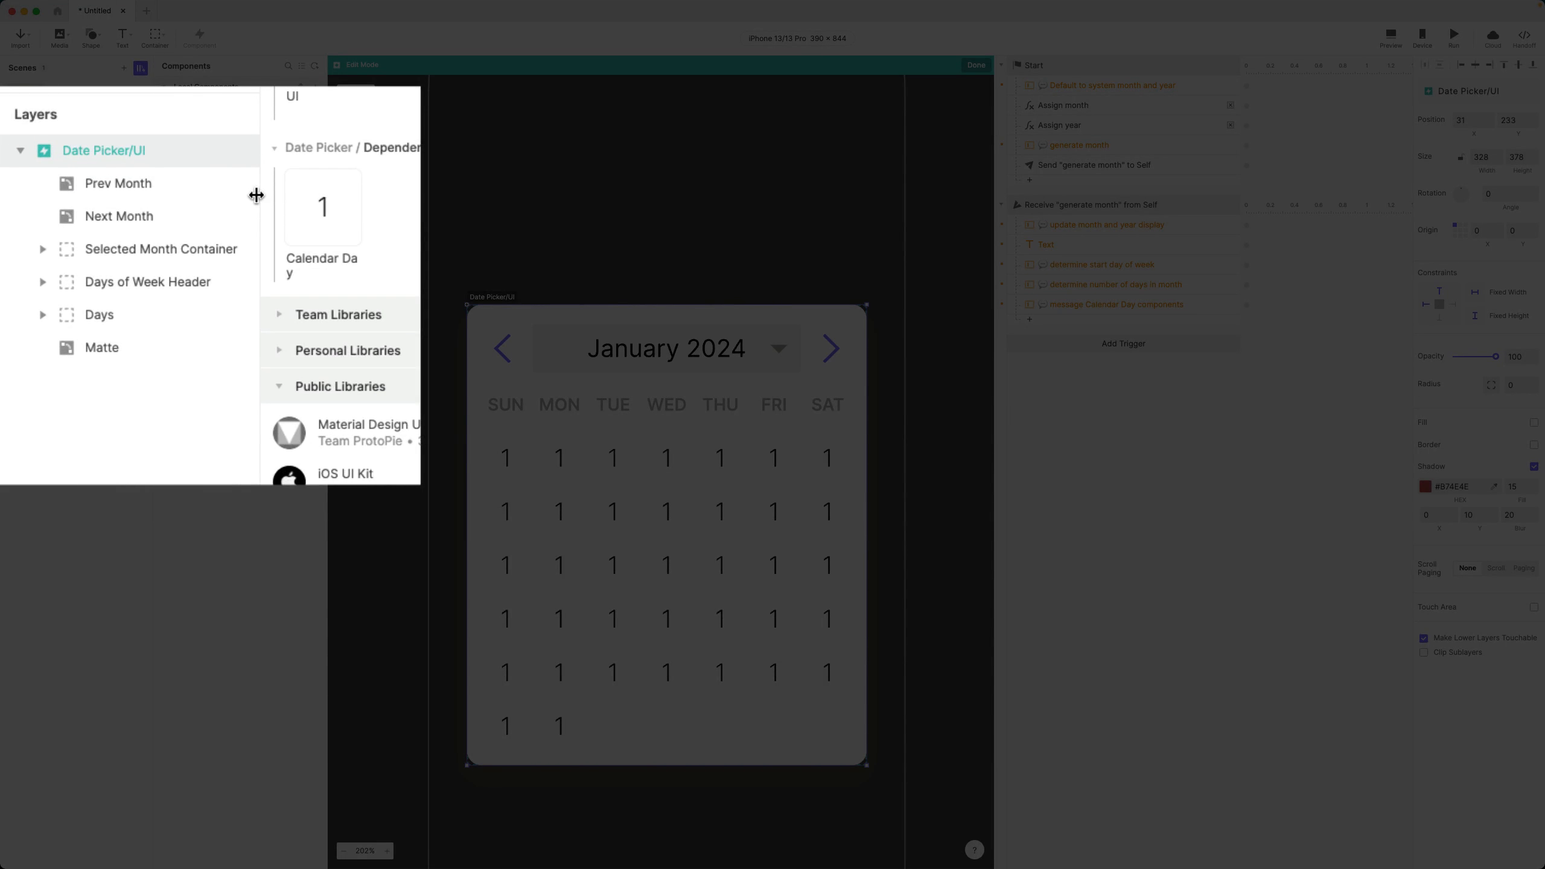
{"action": "left_click_drag", "start_coordinate": [256, 195], "coordinate": [411, 193]}
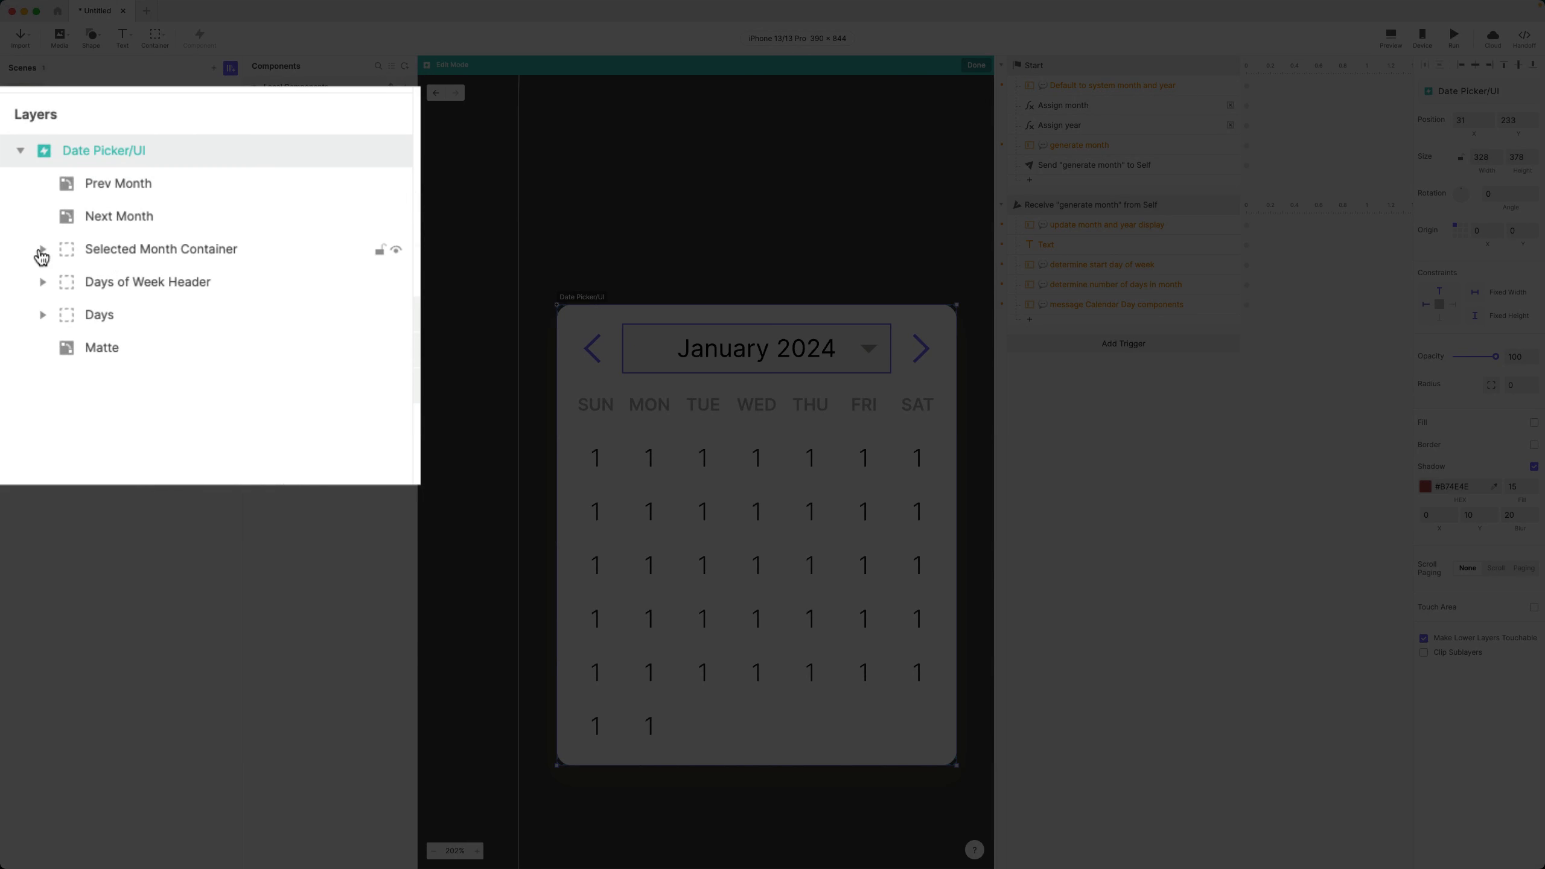
{"action": "left_click", "coordinate": [41, 250]}
{"action": "left_click", "coordinate": [150, 283]}
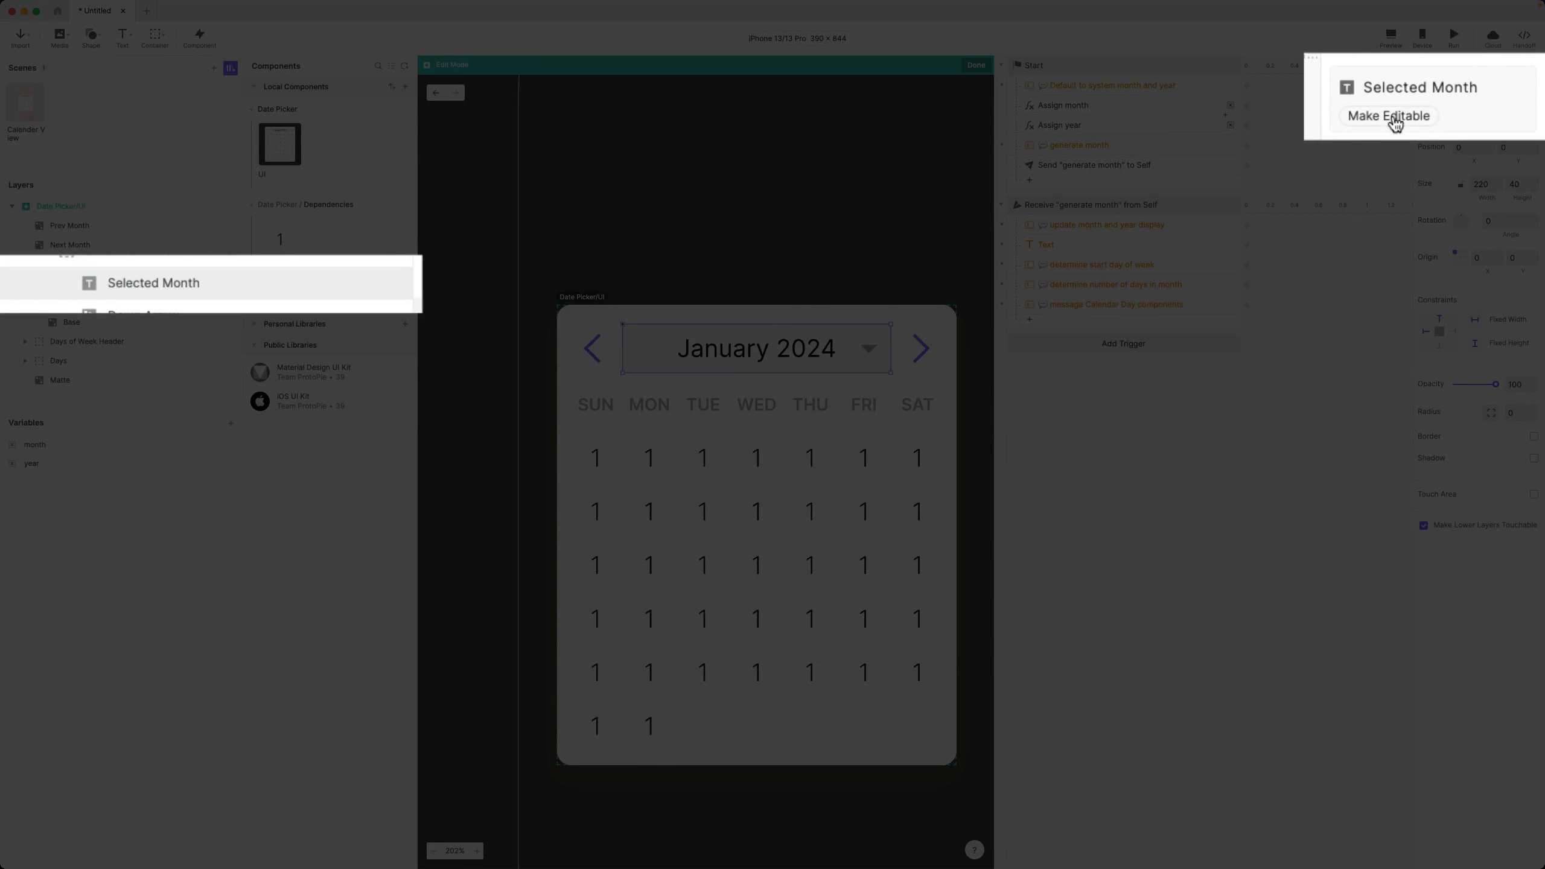
{"action": "left_click", "coordinate": [1454, 110]}
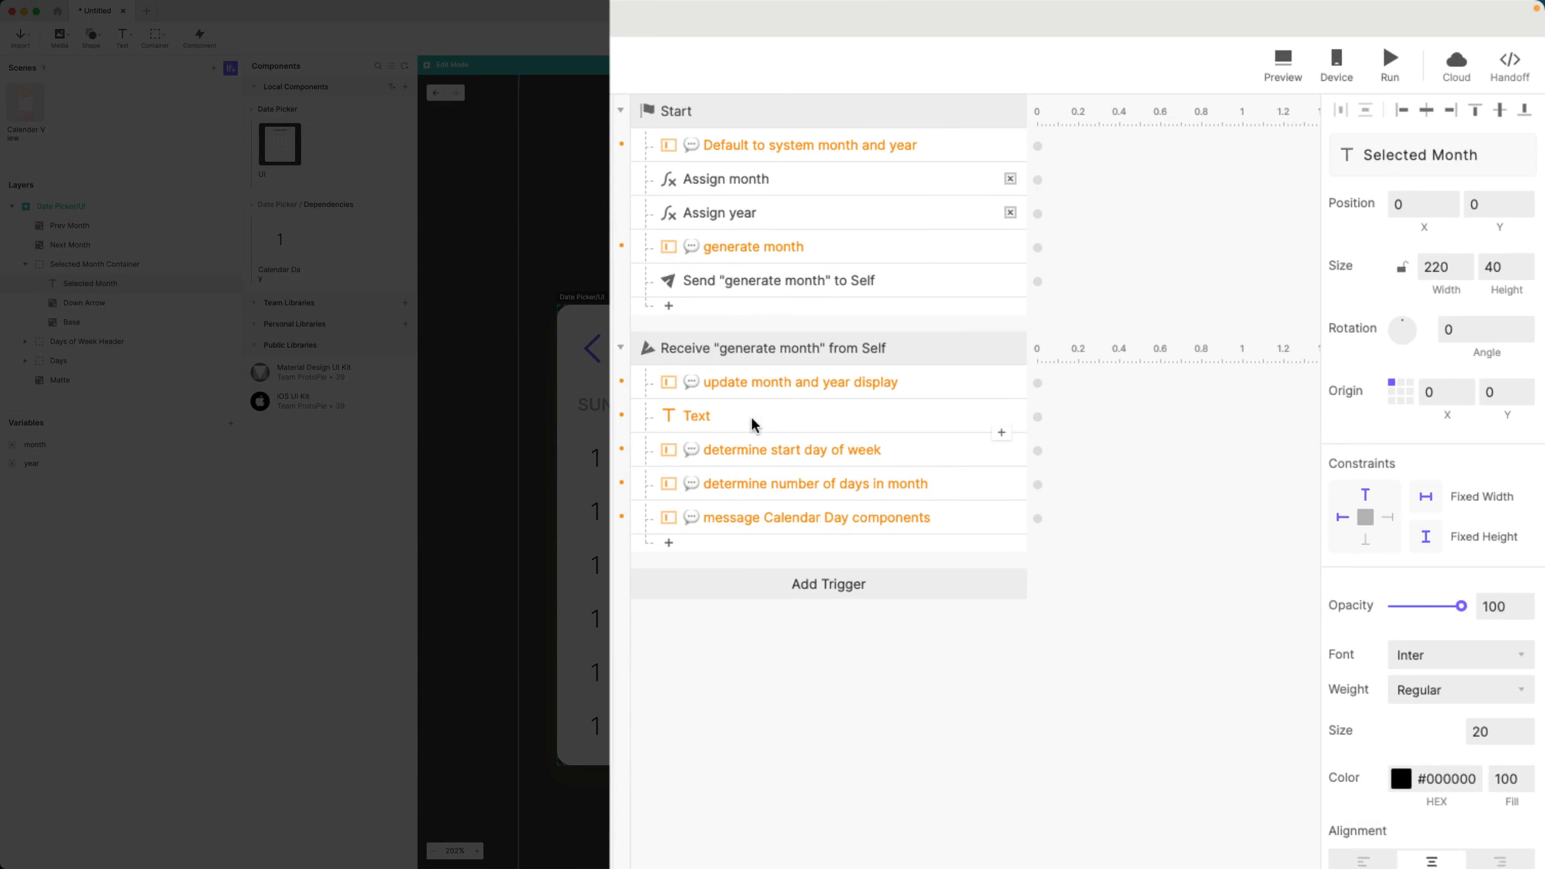
- Target the Selected Month layer with the Text response, set its content to Formula, and open the formula editor
{"action": "left_click", "coordinate": [1078, 250]}
{"action": "left_click", "coordinate": [1417, 154]}
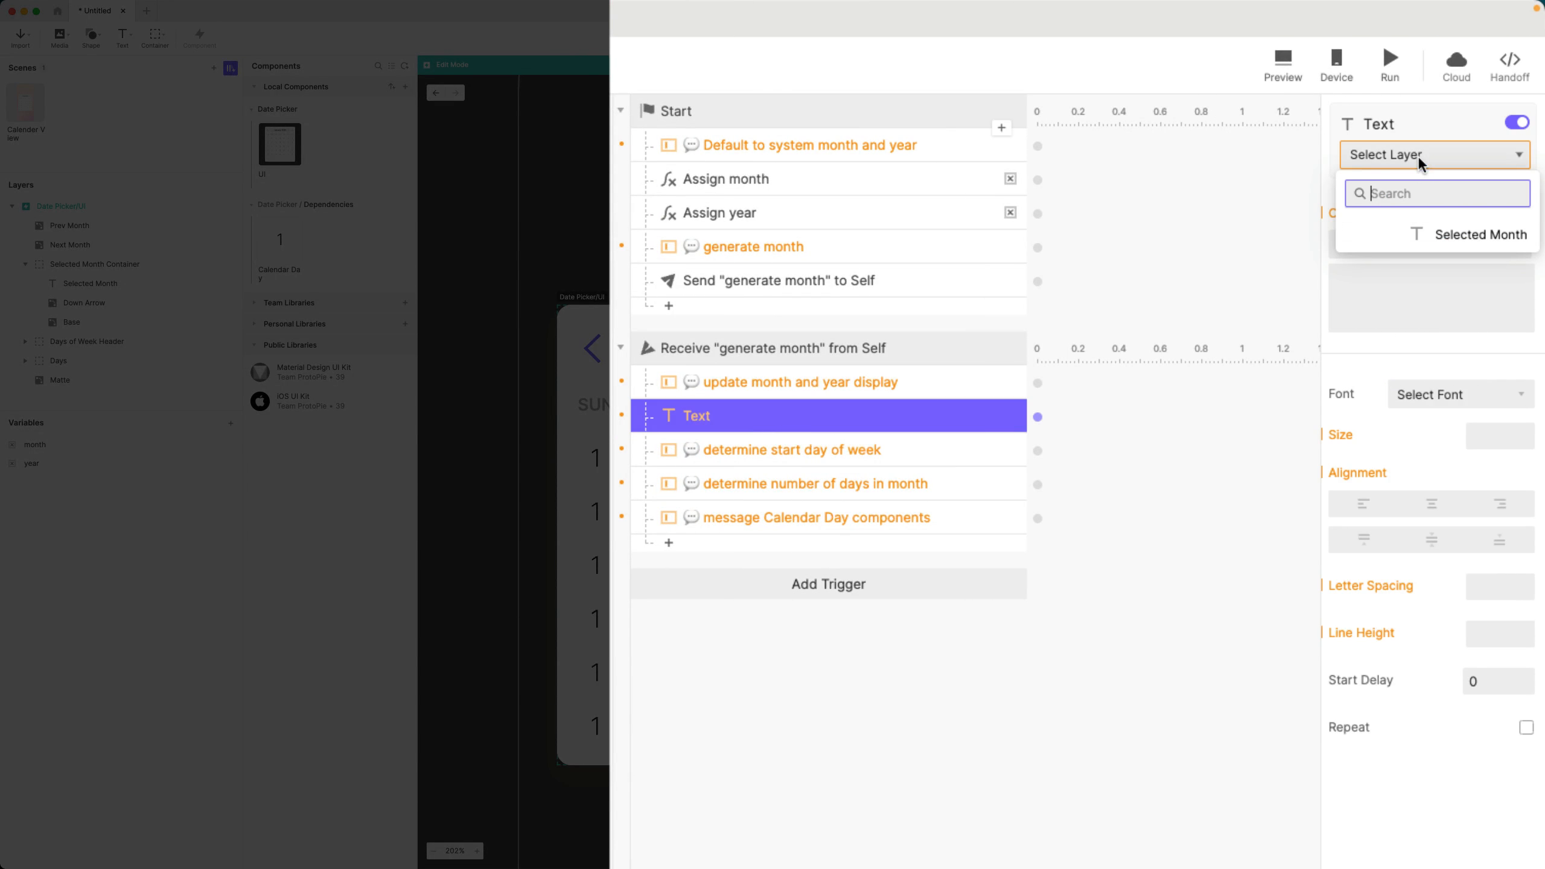
{"action": "left_click", "coordinate": [1485, 231]}
{"action": "left_click", "coordinate": [1487, 235]}
{"action": "left_click", "coordinate": [1391, 266]}
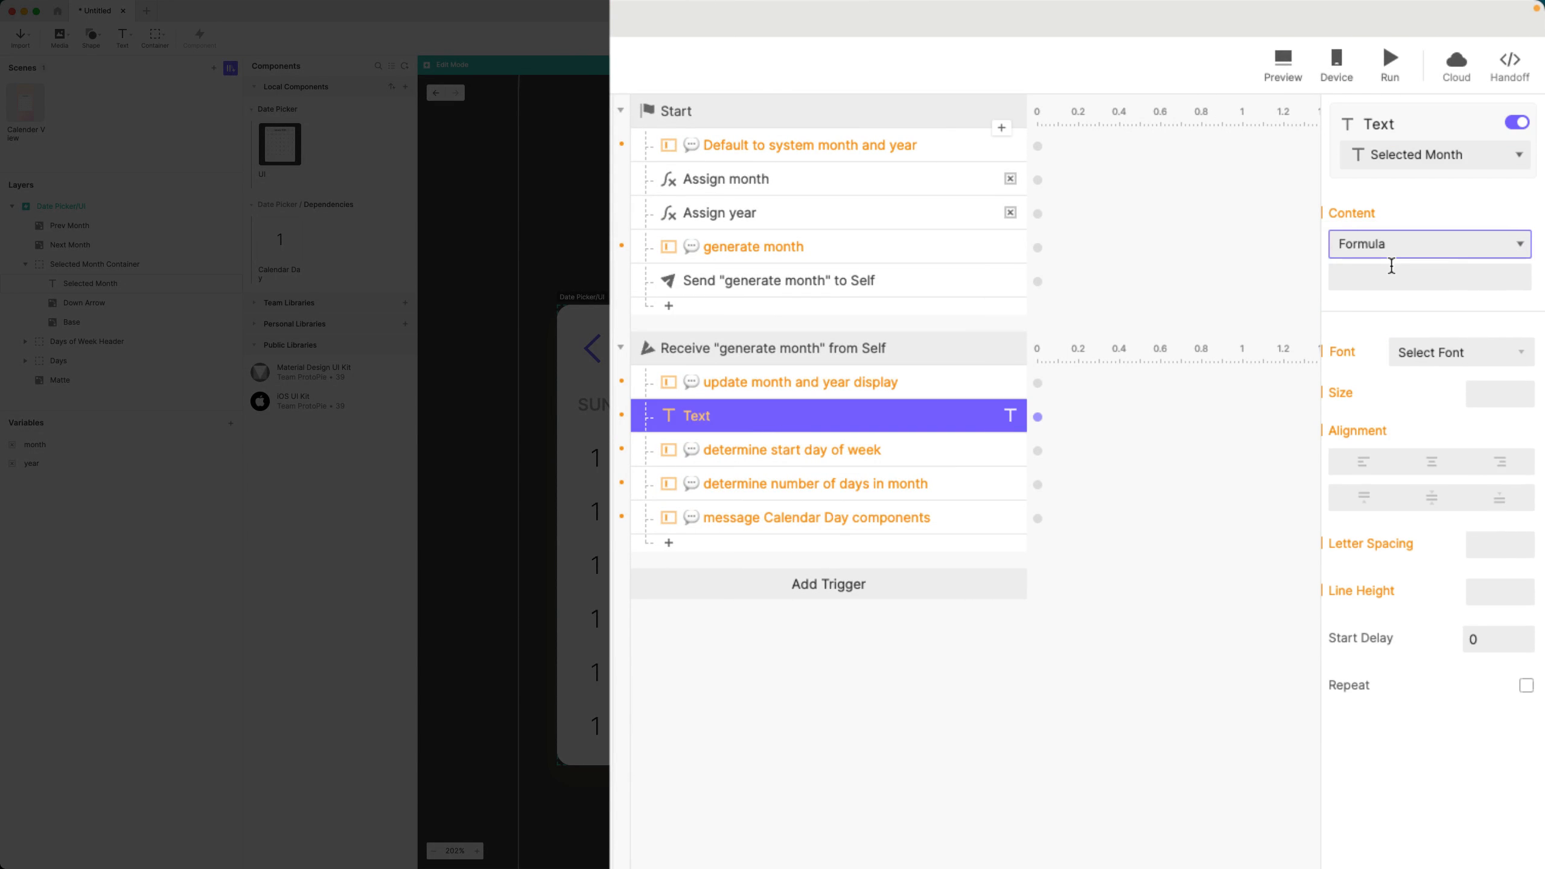
{"action": "left_click", "coordinate": [1438, 278]}
{"action": "left_click", "coordinate": [1518, 278]}
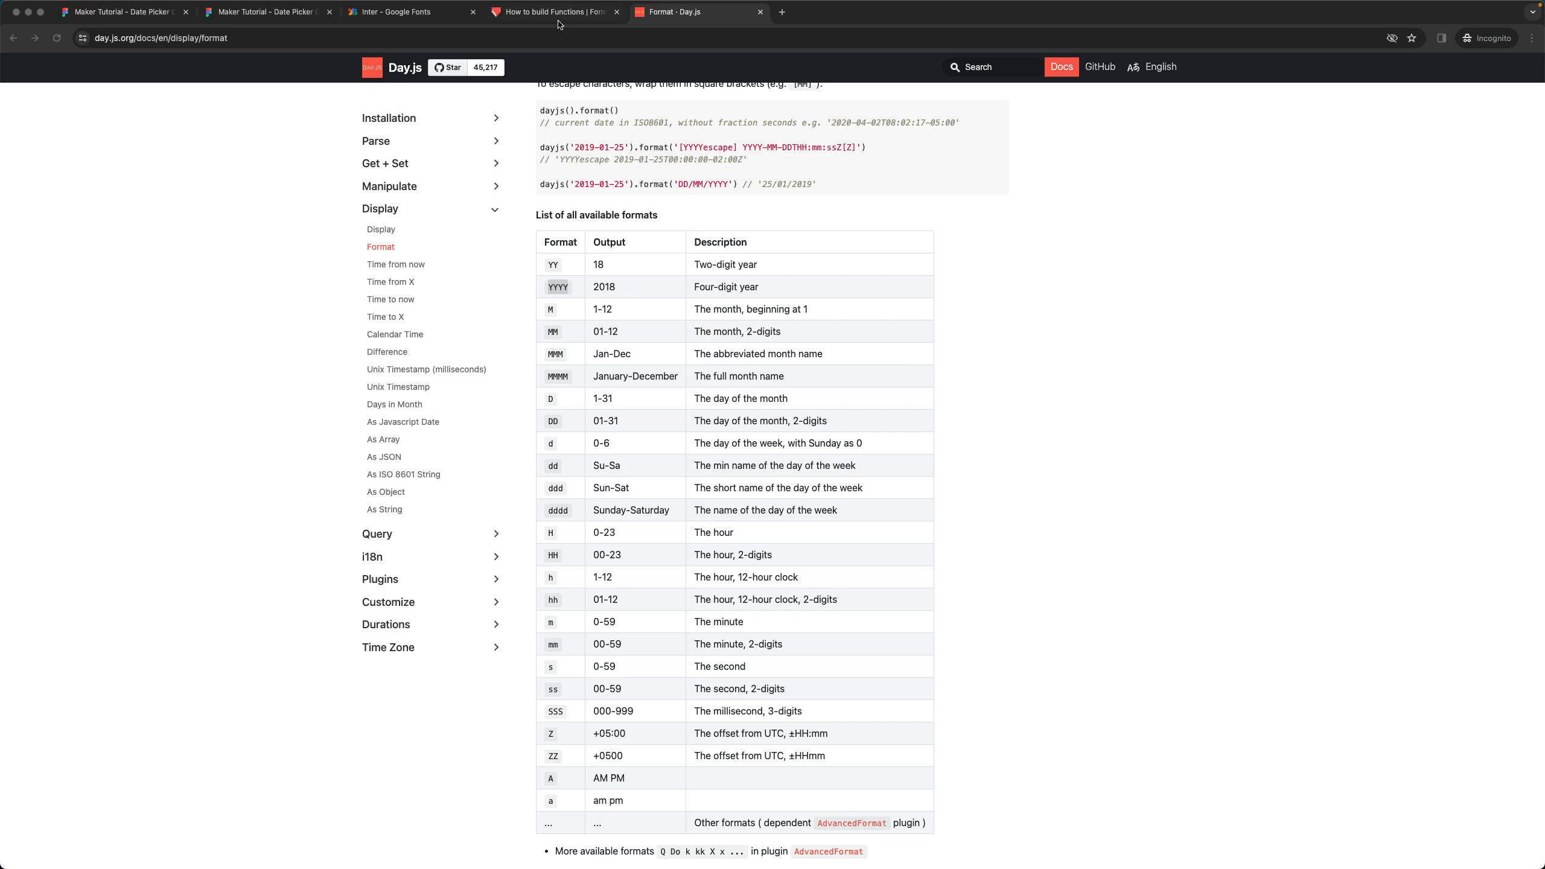
- Switch to the ProtoPie functions documentation in the browser and examine the date argument in the formatDate() examples
{"action": "left_click", "coordinate": [558, 18]}
{"action": "scroll", "coordinate": [752, 500], "scroll_direction": "down", "scroll_amount": 20}
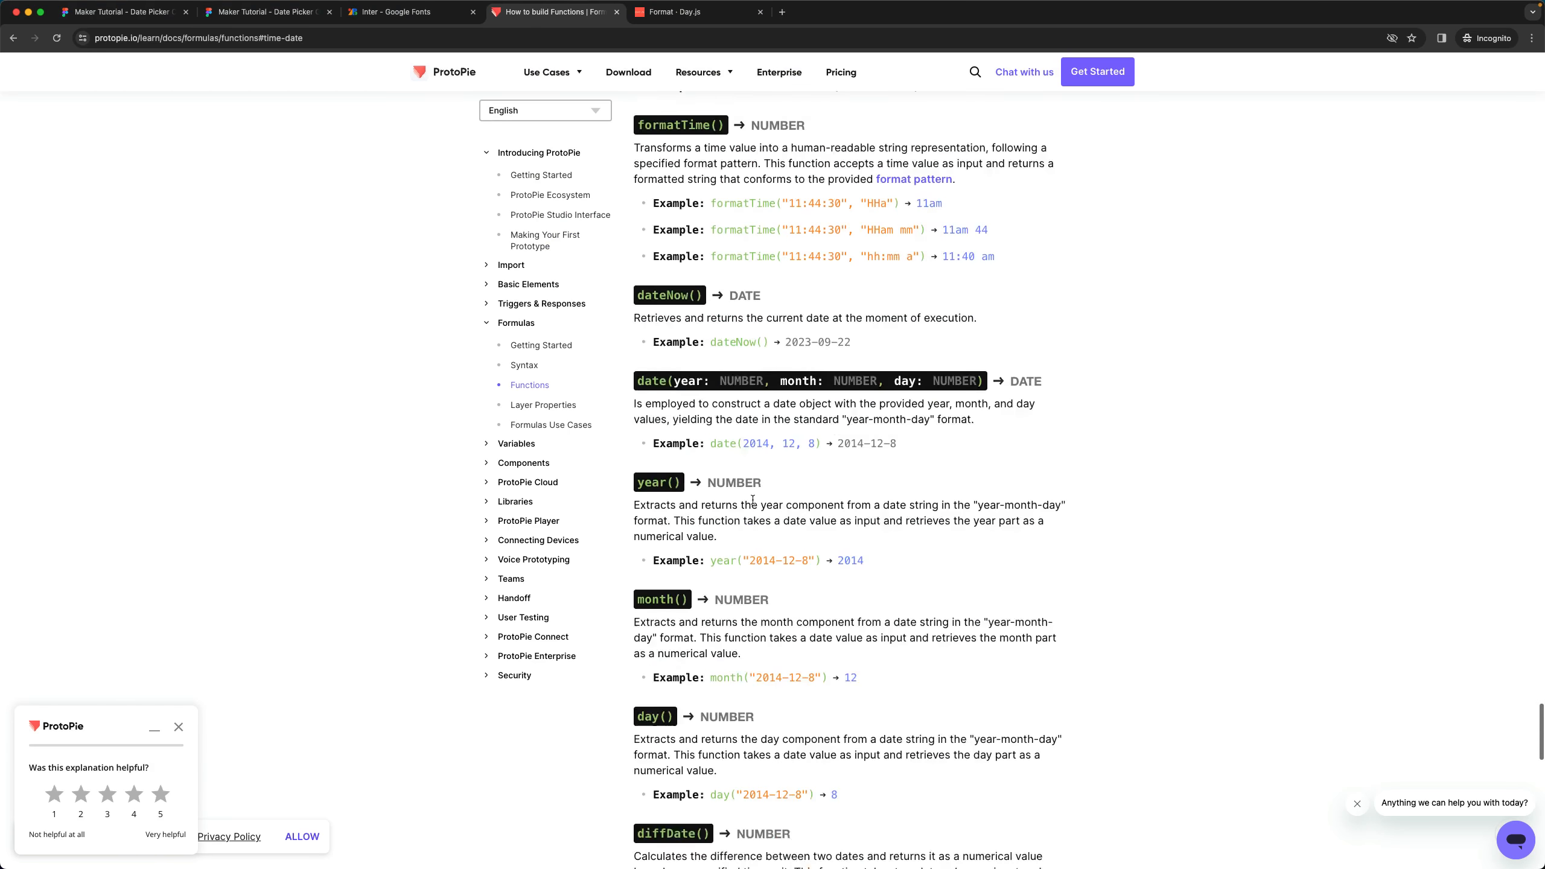
{"action": "scroll", "coordinate": [753, 500], "scroll_direction": "up", "scroll_amount": 5}
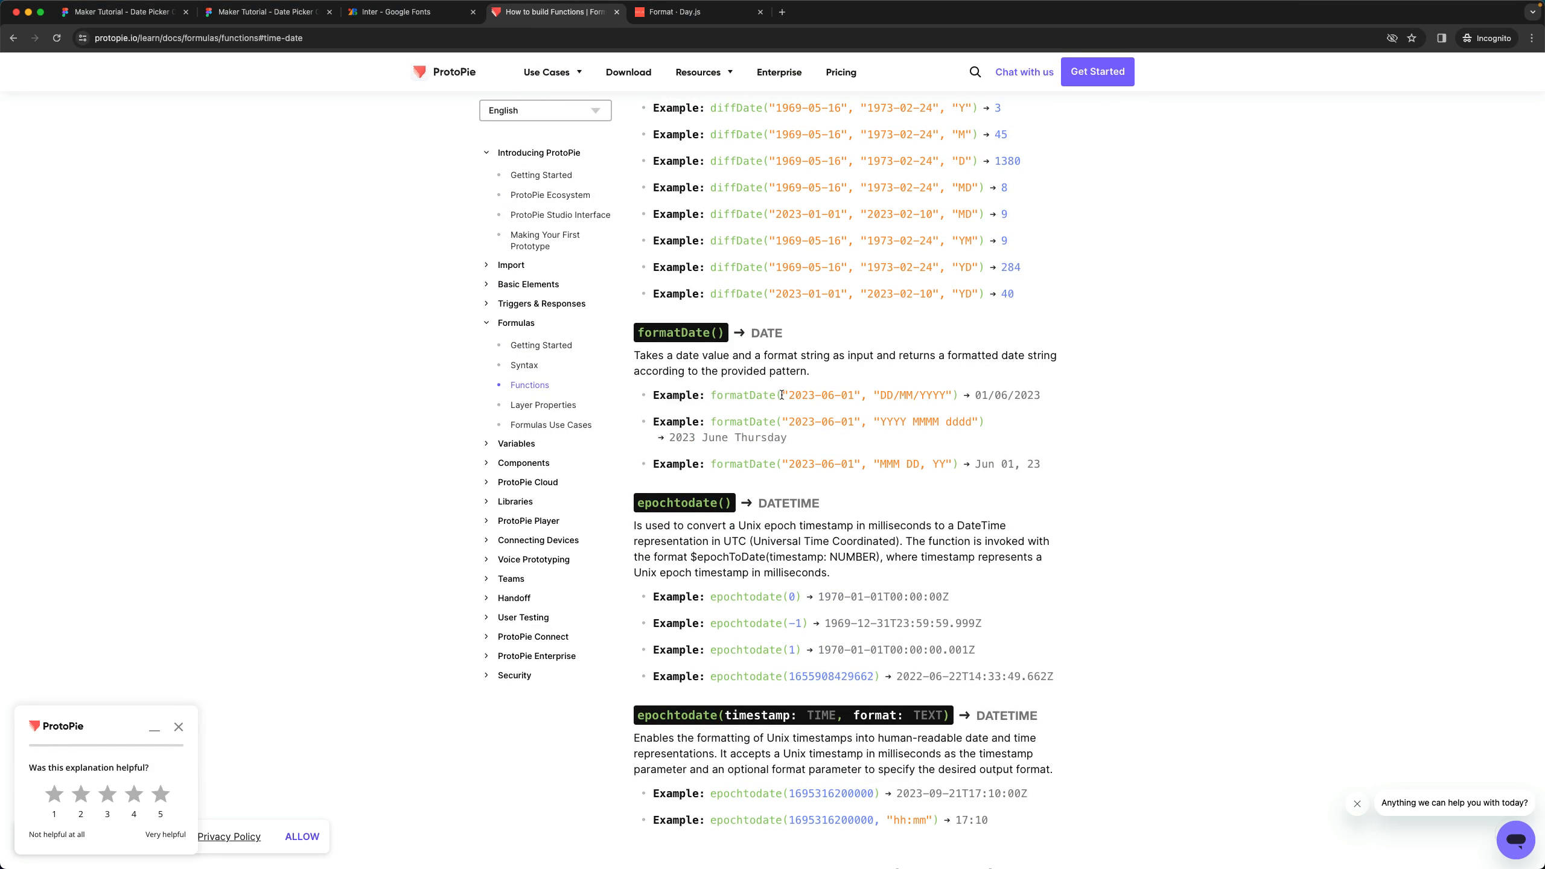
{"action": "left_click_drag", "start_coordinate": [781, 395], "coordinate": [844, 396]}
{"action": "left_click", "coordinate": [828, 396]}
{"action": "left_click_drag", "start_coordinate": [788, 394], "coordinate": [851, 397]}
{"action": "left_click", "coordinate": [791, 394]}
{"action": "left_click_drag", "start_coordinate": [783, 394], "coordinate": [860, 393]}
- Read the date() function's documentation, examining its year, month and day parameters, its output format, and its example
{"action": "scroll", "coordinate": [845, 395], "scroll_direction": "up", "scroll_amount": 10}
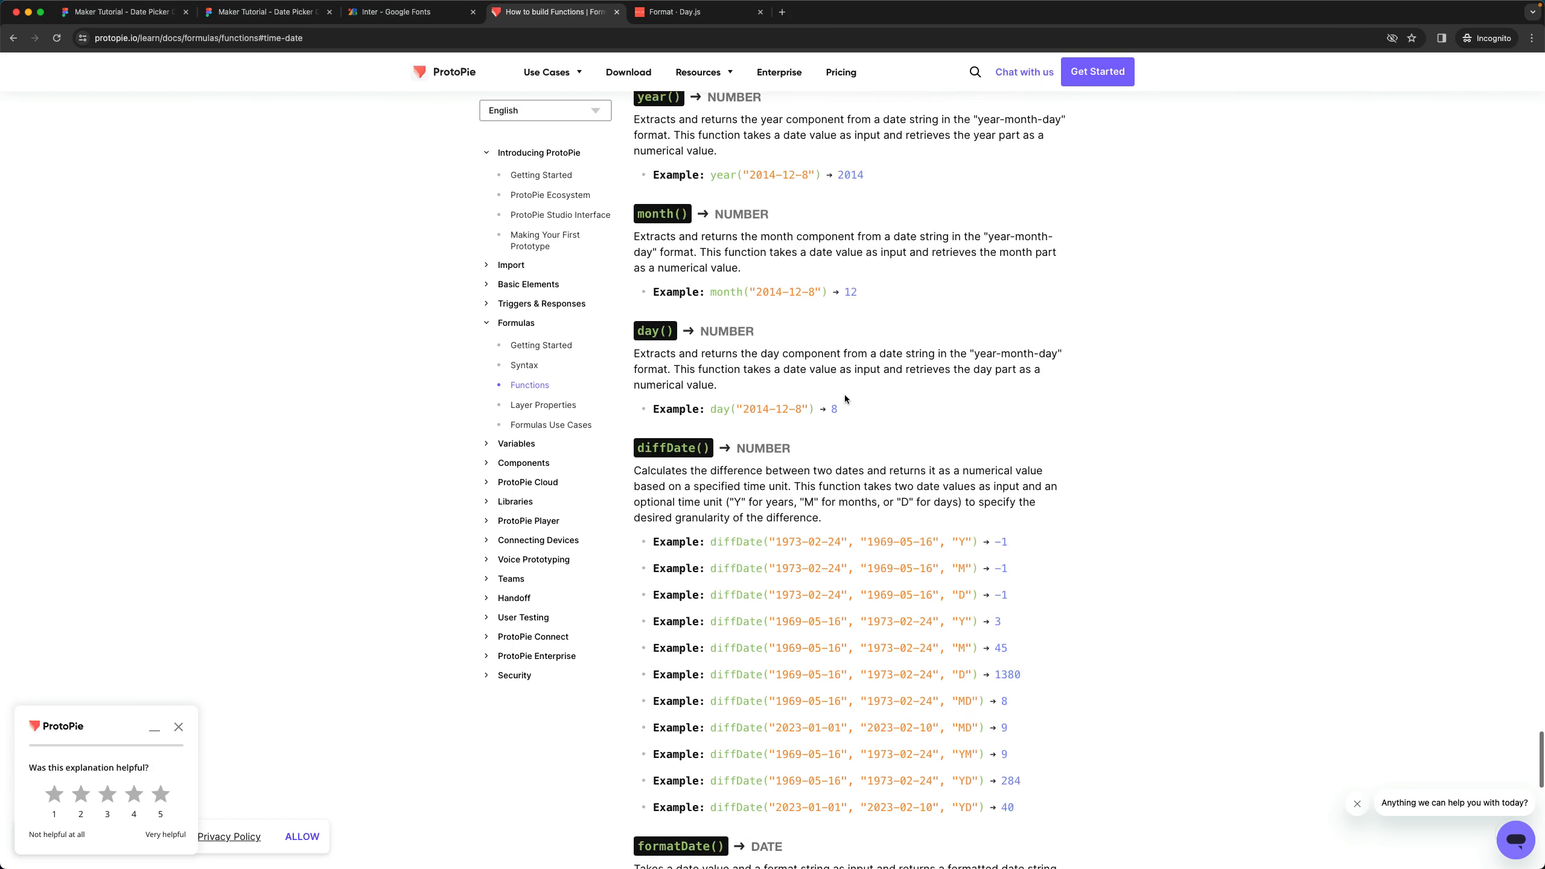
{"action": "scroll", "coordinate": [845, 395], "scroll_direction": "up", "scroll_amount": 1}
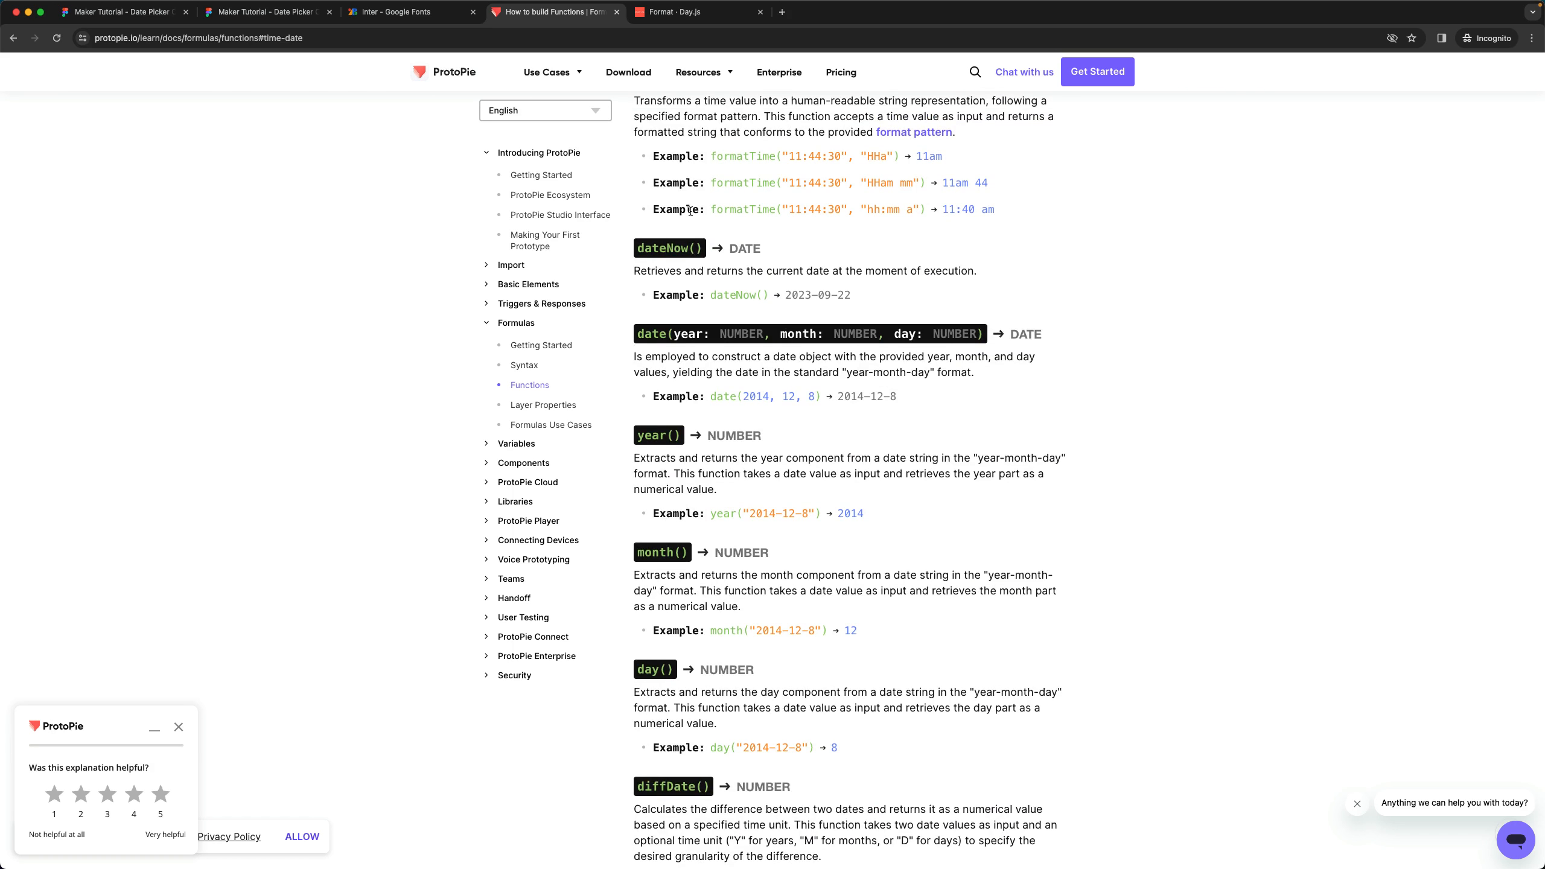
{"action": "left_click_drag", "start_coordinate": [638, 332], "coordinate": [989, 335]}
{"action": "left_click", "coordinate": [874, 396]}
{"action": "left_click_drag", "start_coordinate": [837, 397], "coordinate": [908, 402]}
{"action": "left_click", "coordinate": [928, 370]}
{"action": "left_click_drag", "start_coordinate": [846, 374], "coordinate": [924, 374]}
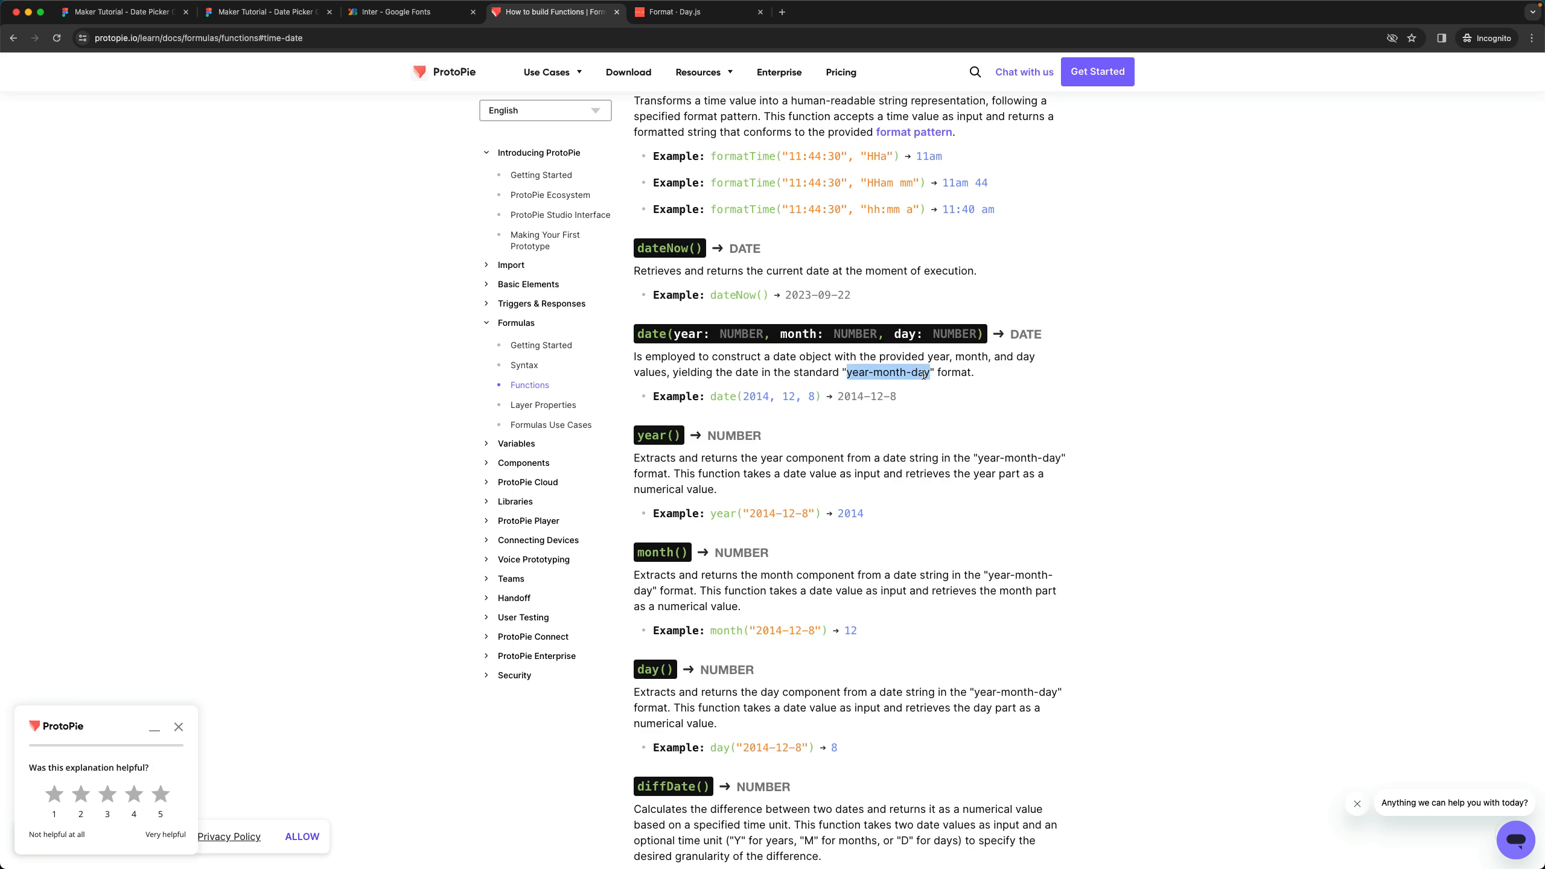
{"action": "double_click", "coordinate": [751, 397]}
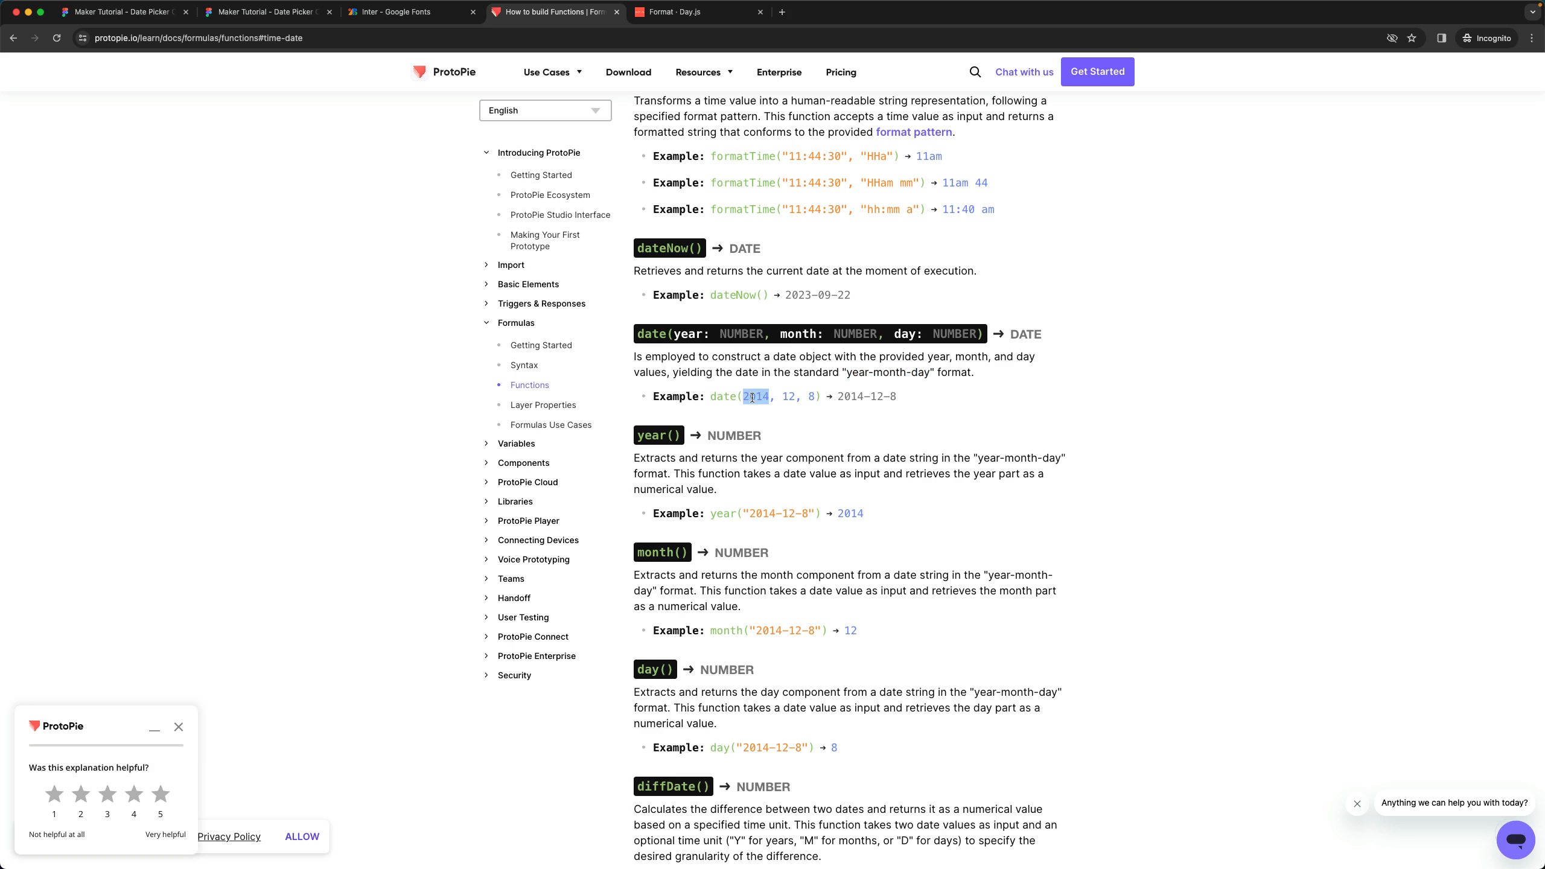
{"action": "double_click", "coordinate": [786, 395]}
{"action": "double_click", "coordinate": [809, 396]}
{"action": "double_click", "coordinate": [648, 334]}
- Compare the date argument that formatDate() expects with the year, month and day parameters of date() in the documentation
{"action": "scroll", "coordinate": [765, 516], "scroll_direction": "down", "scroll_amount": 15}
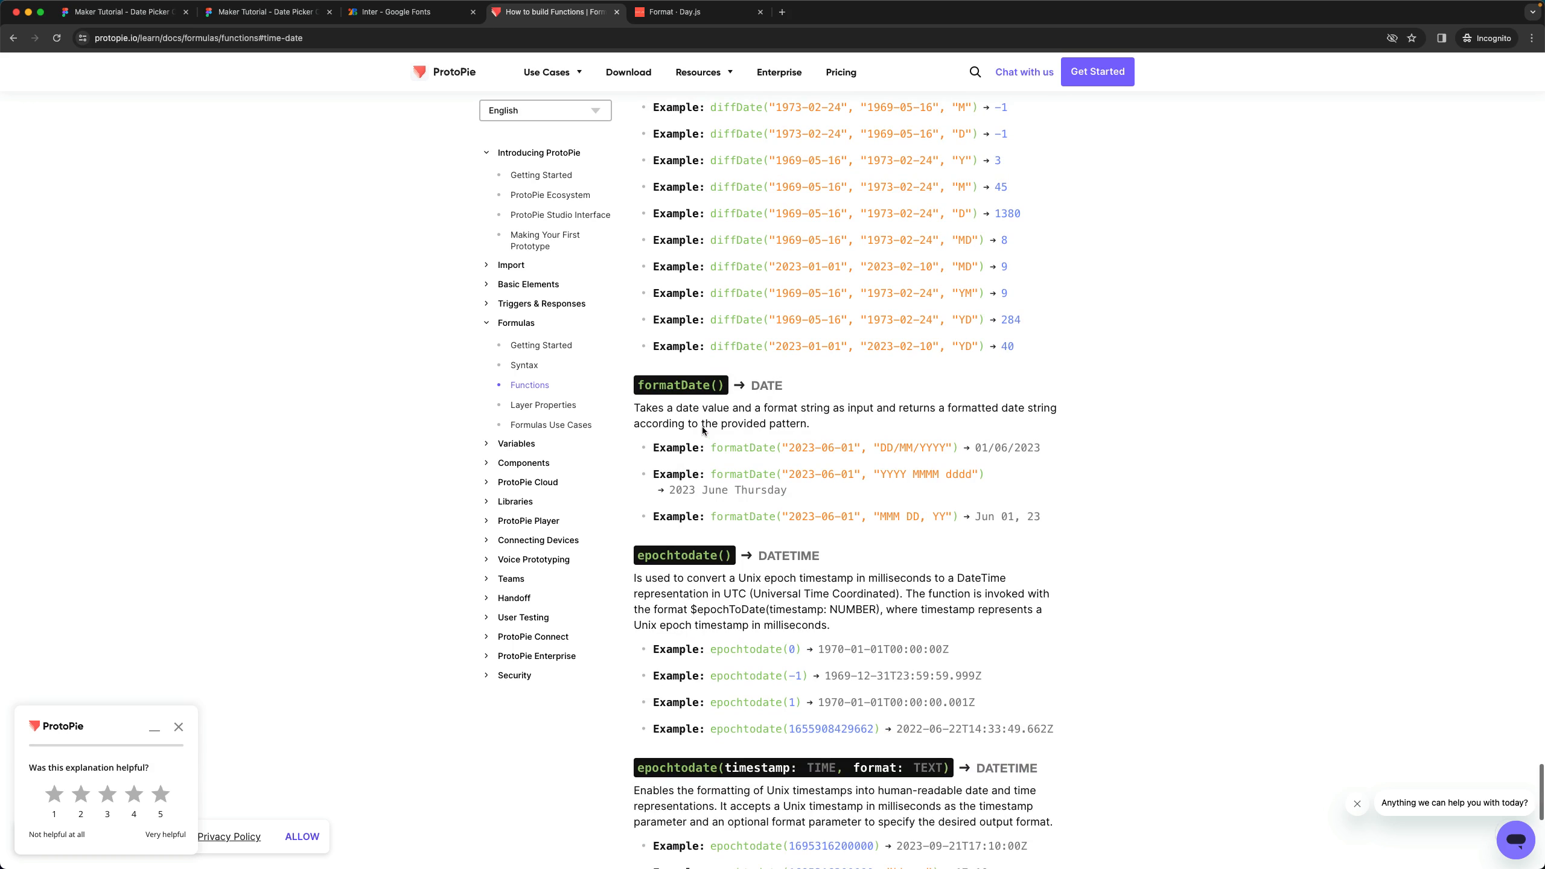
{"action": "double_click", "coordinate": [674, 385]}
{"action": "left_click_drag", "start_coordinate": [782, 448], "coordinate": [865, 448]}
{"action": "scroll", "coordinate": [840, 436], "scroll_direction": "up", "scroll_amount": 8}
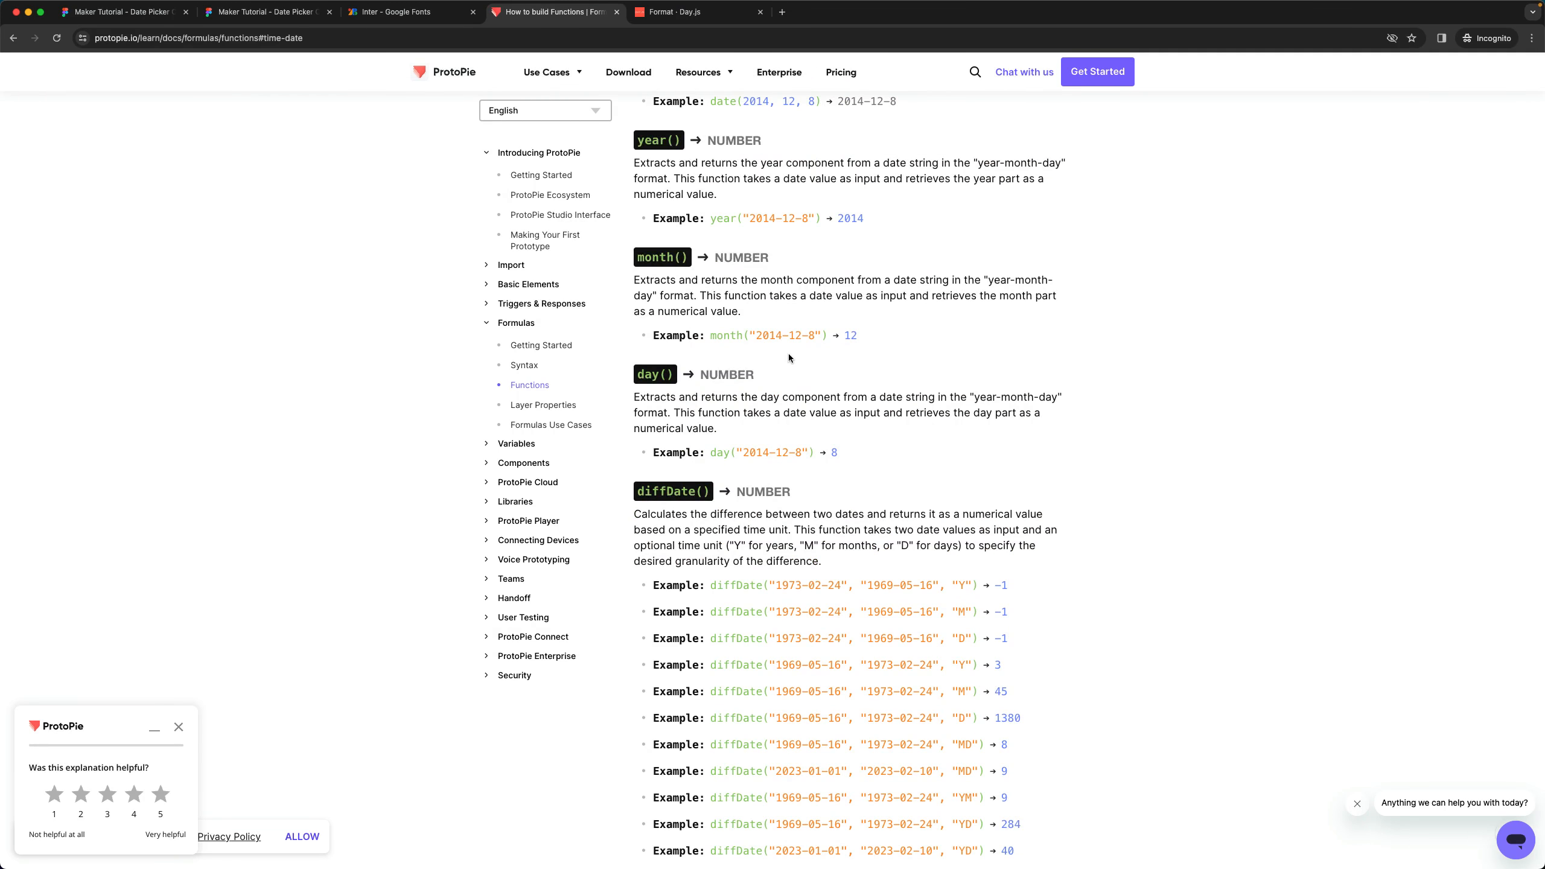
{"action": "scroll", "coordinate": [788, 352], "scroll_direction": "up", "scroll_amount": 3}
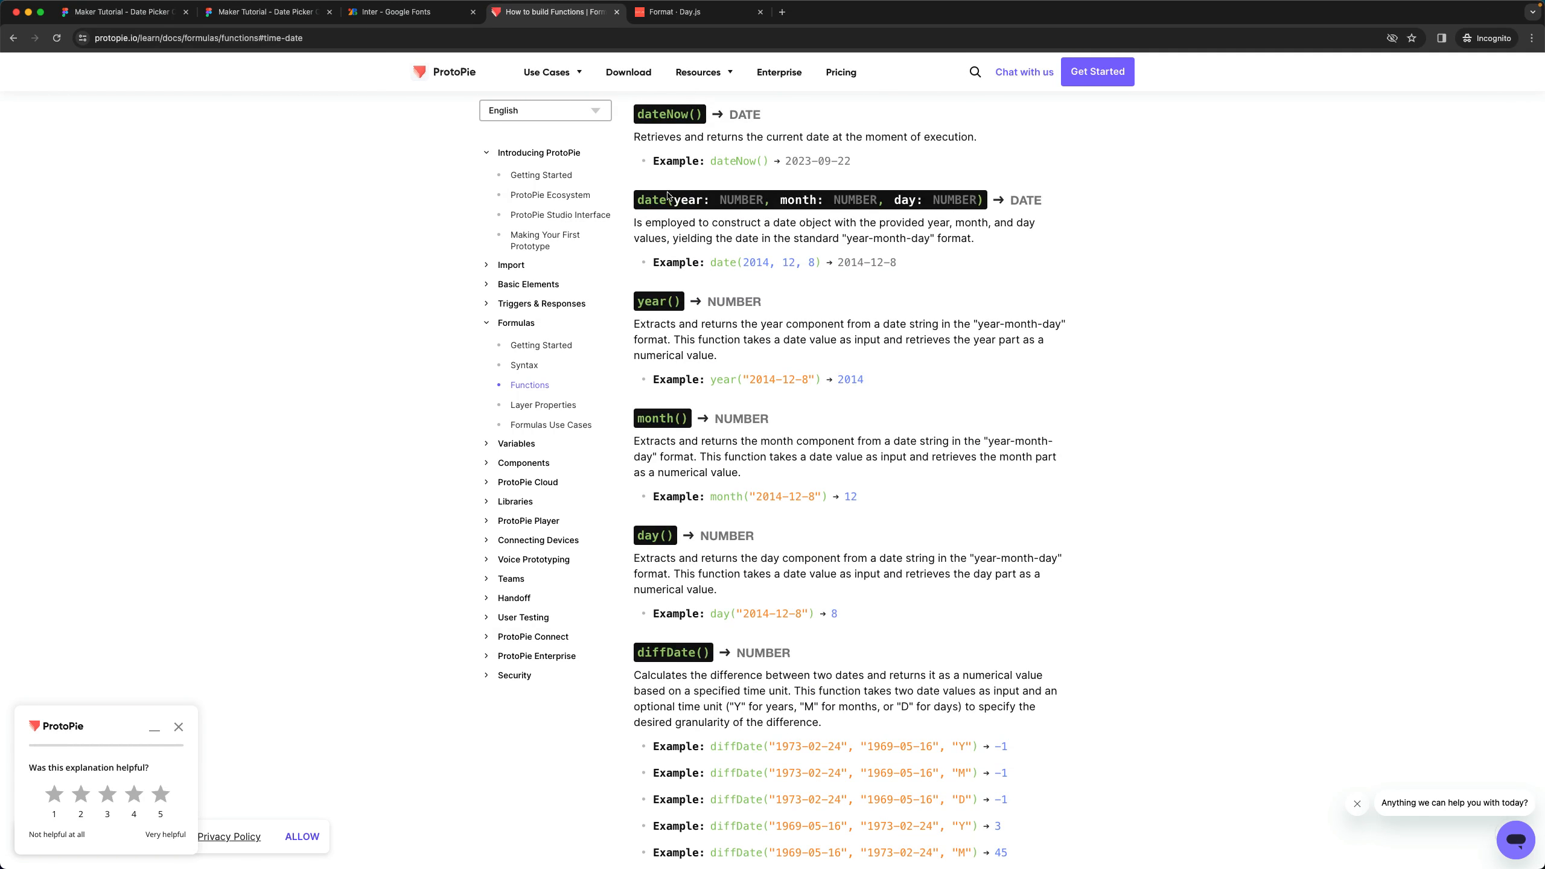
{"action": "left_click_drag", "start_coordinate": [674, 199], "coordinate": [948, 201]}
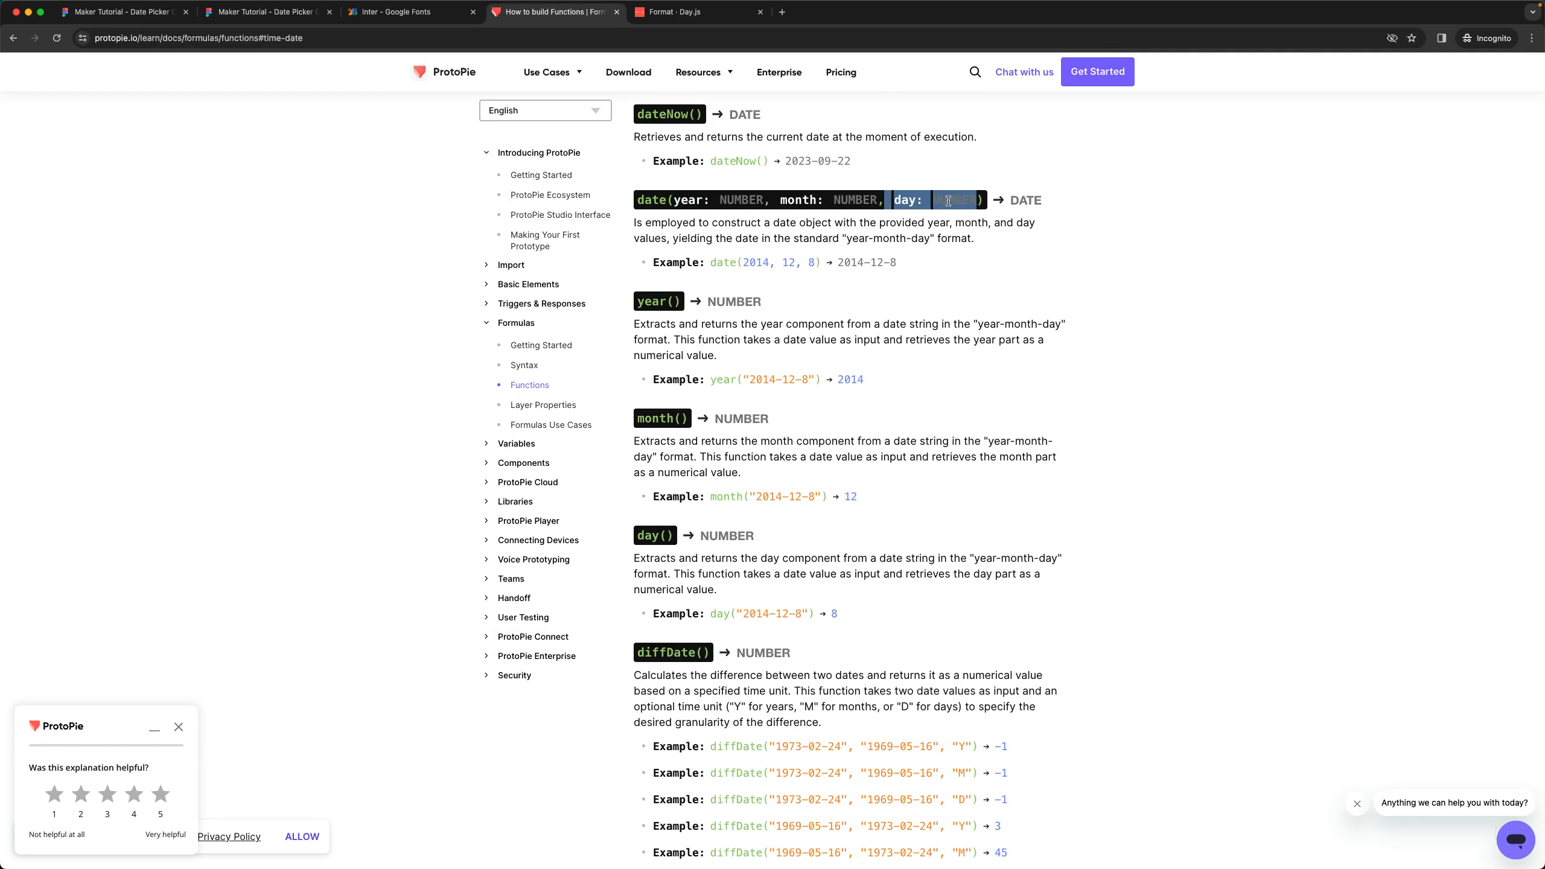
{"action": "left_click", "coordinate": [1009, 306]}
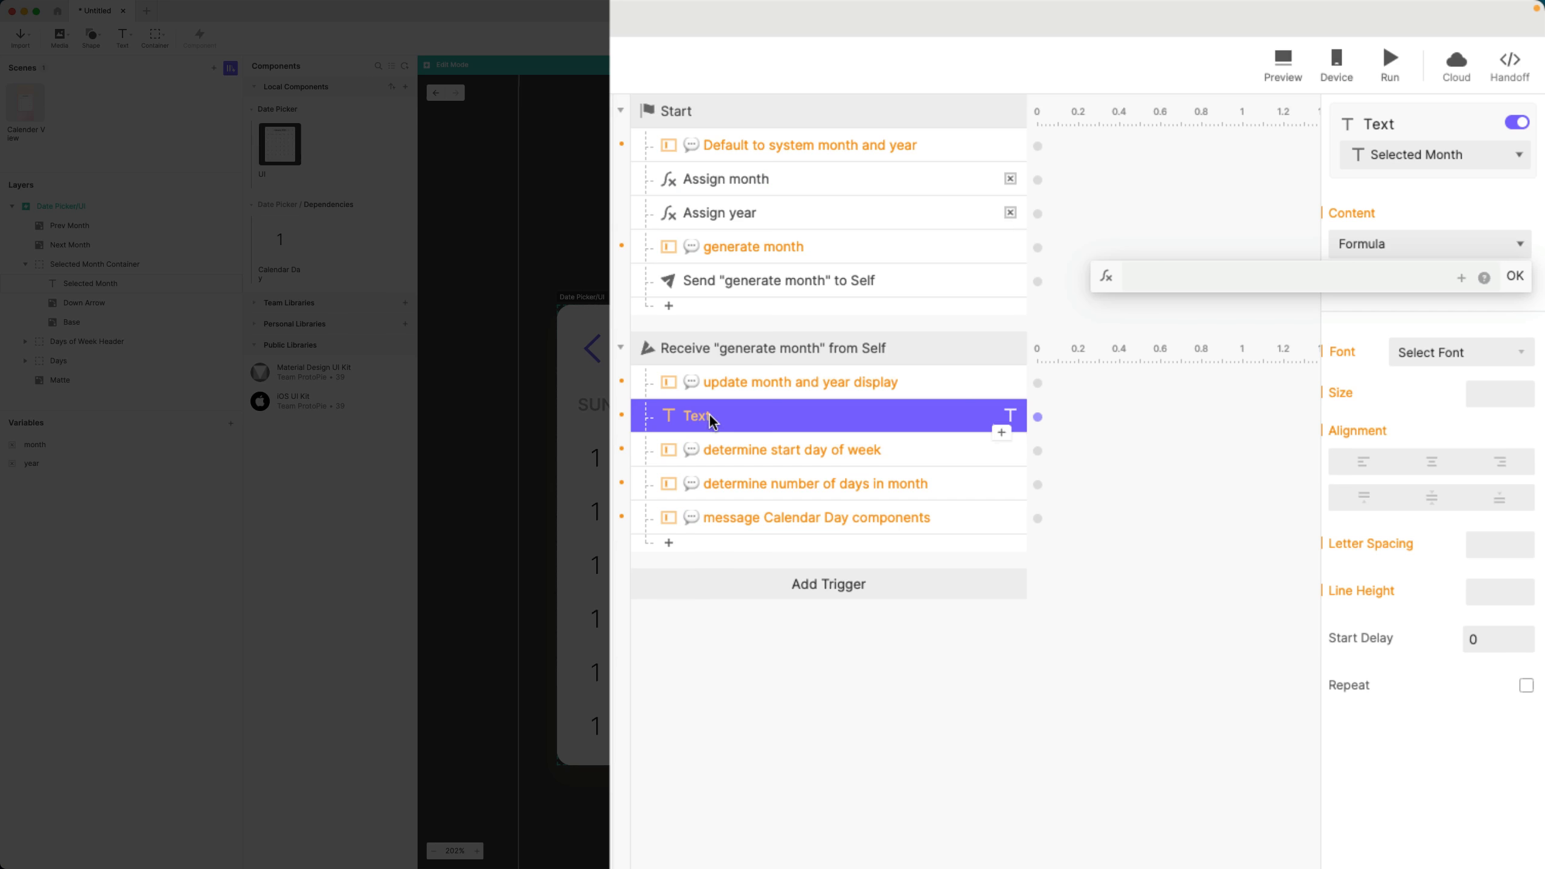
- Switch back to ProtoPie and set the Text response's content formula to formatDate(date(year, month, 1), "MMMM YYYY")
{"action": "left_click", "coordinate": [1176, 276]}
{"action": "type", "text": "formatDate"}
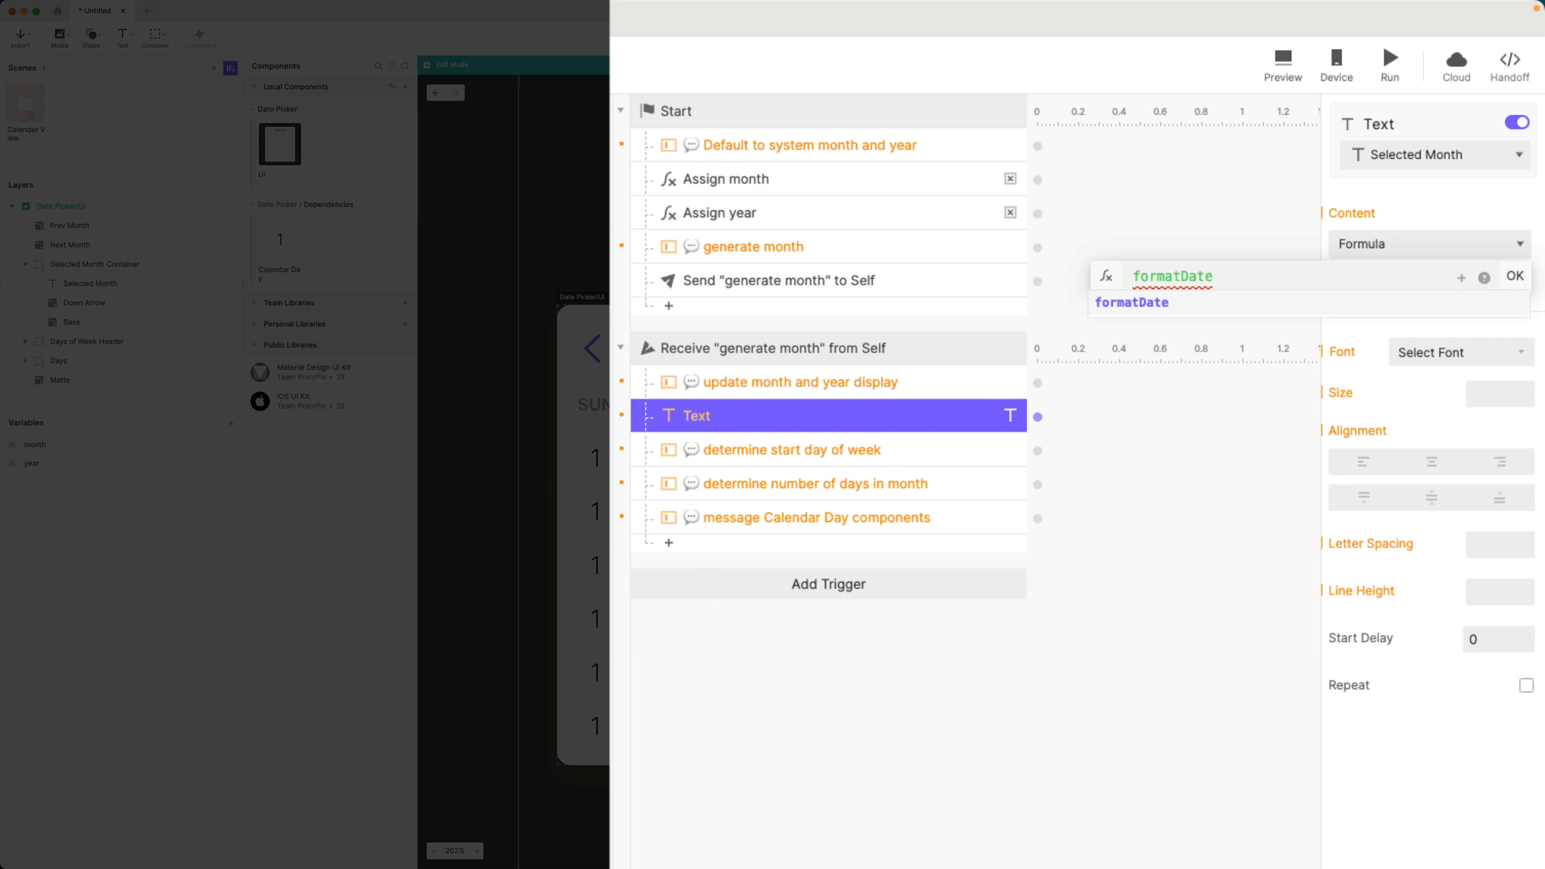
{"action": "type", "text": "("}
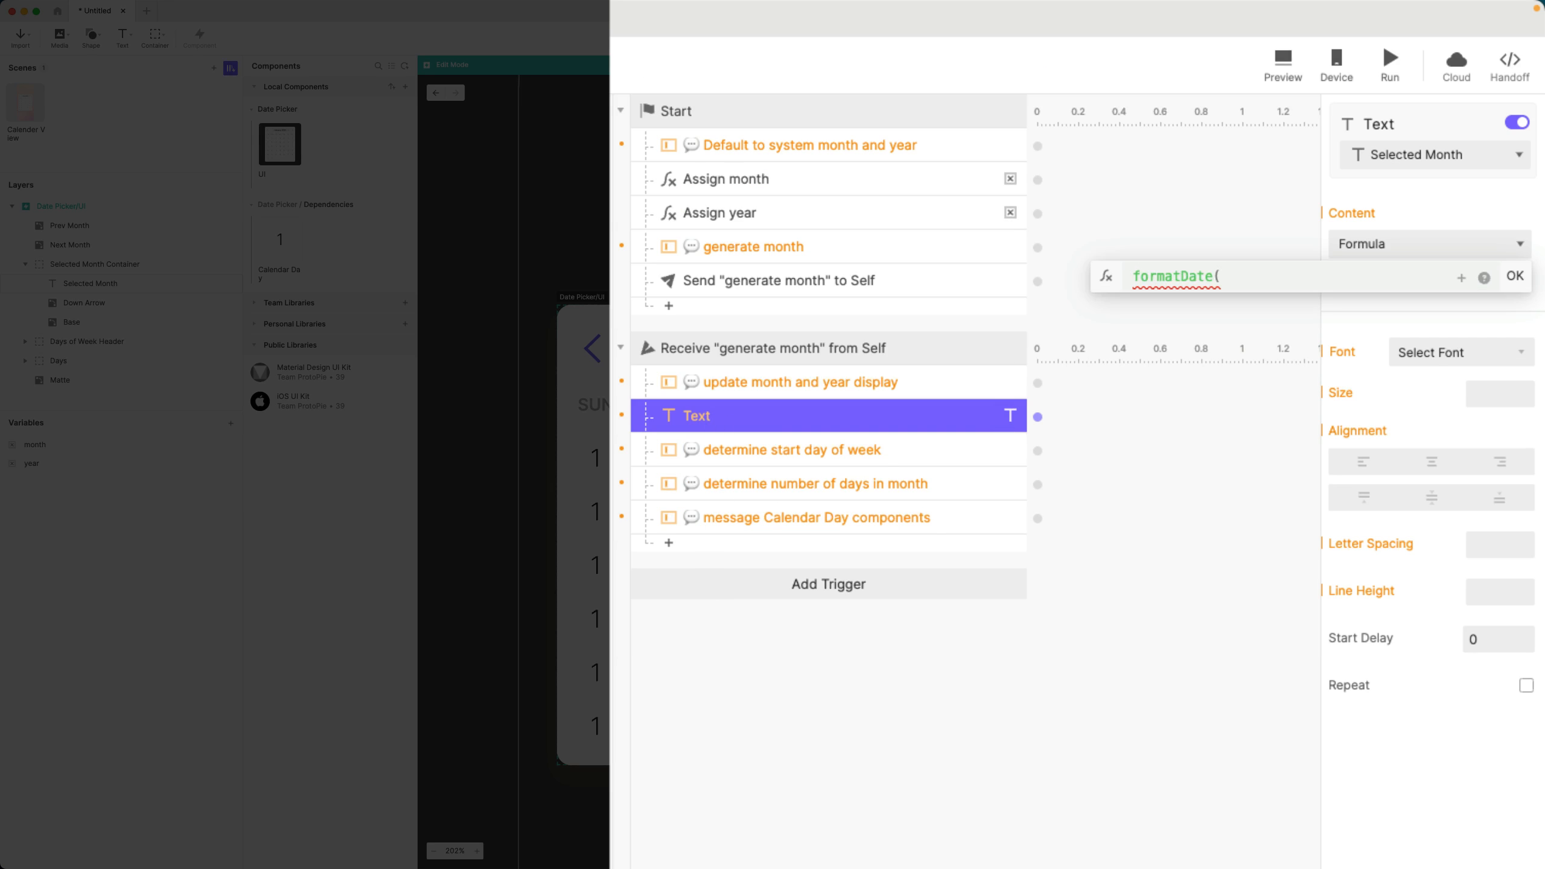
{"action": "type", "text": "date(year"}
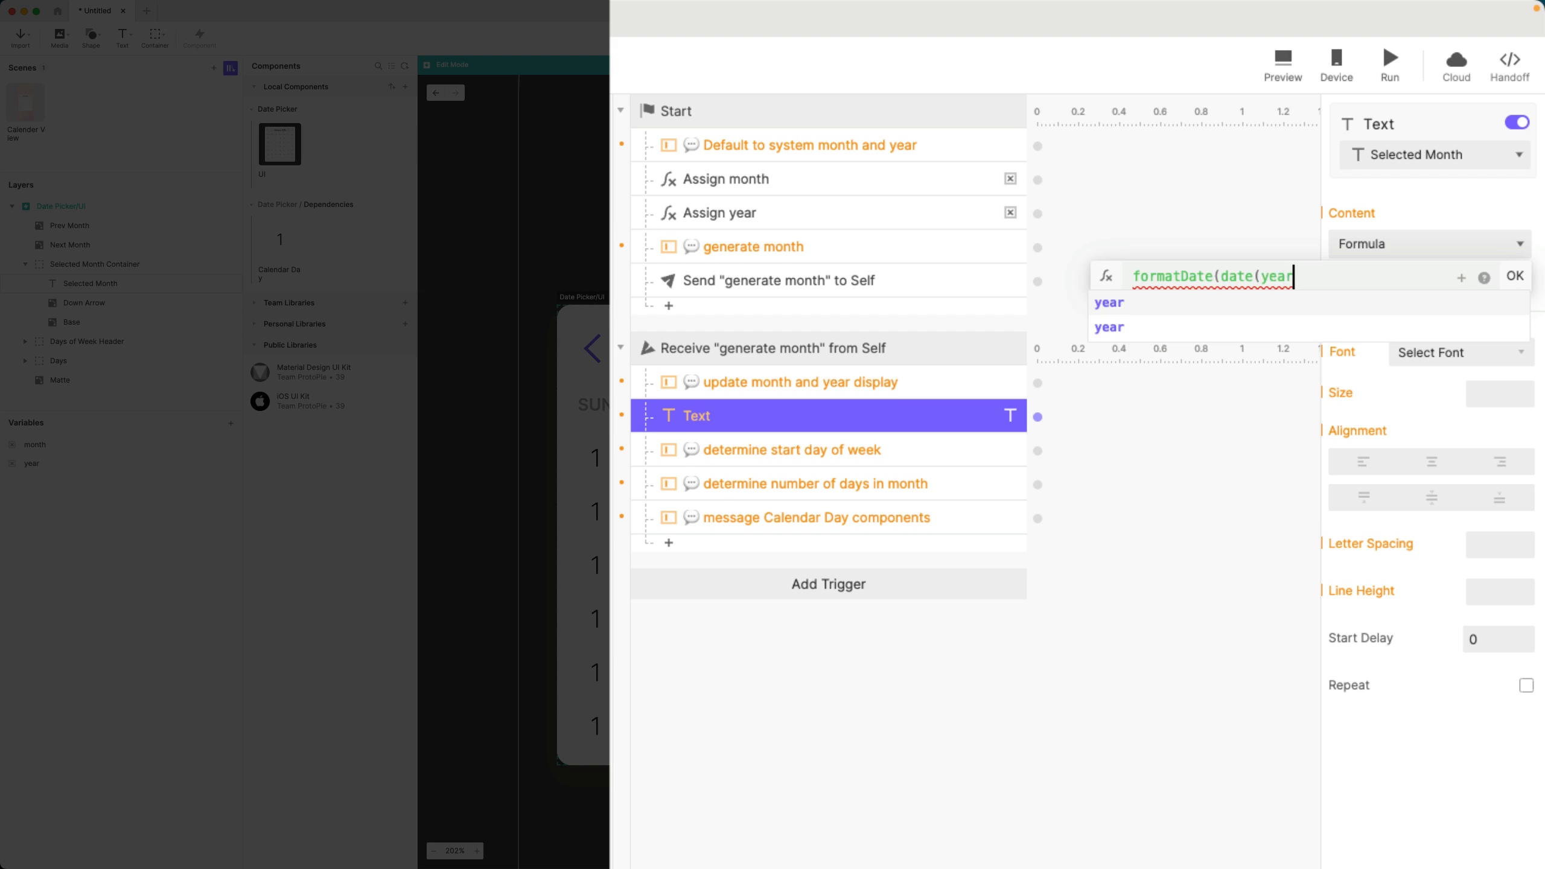
{"action": "type", "text": ", mo"}
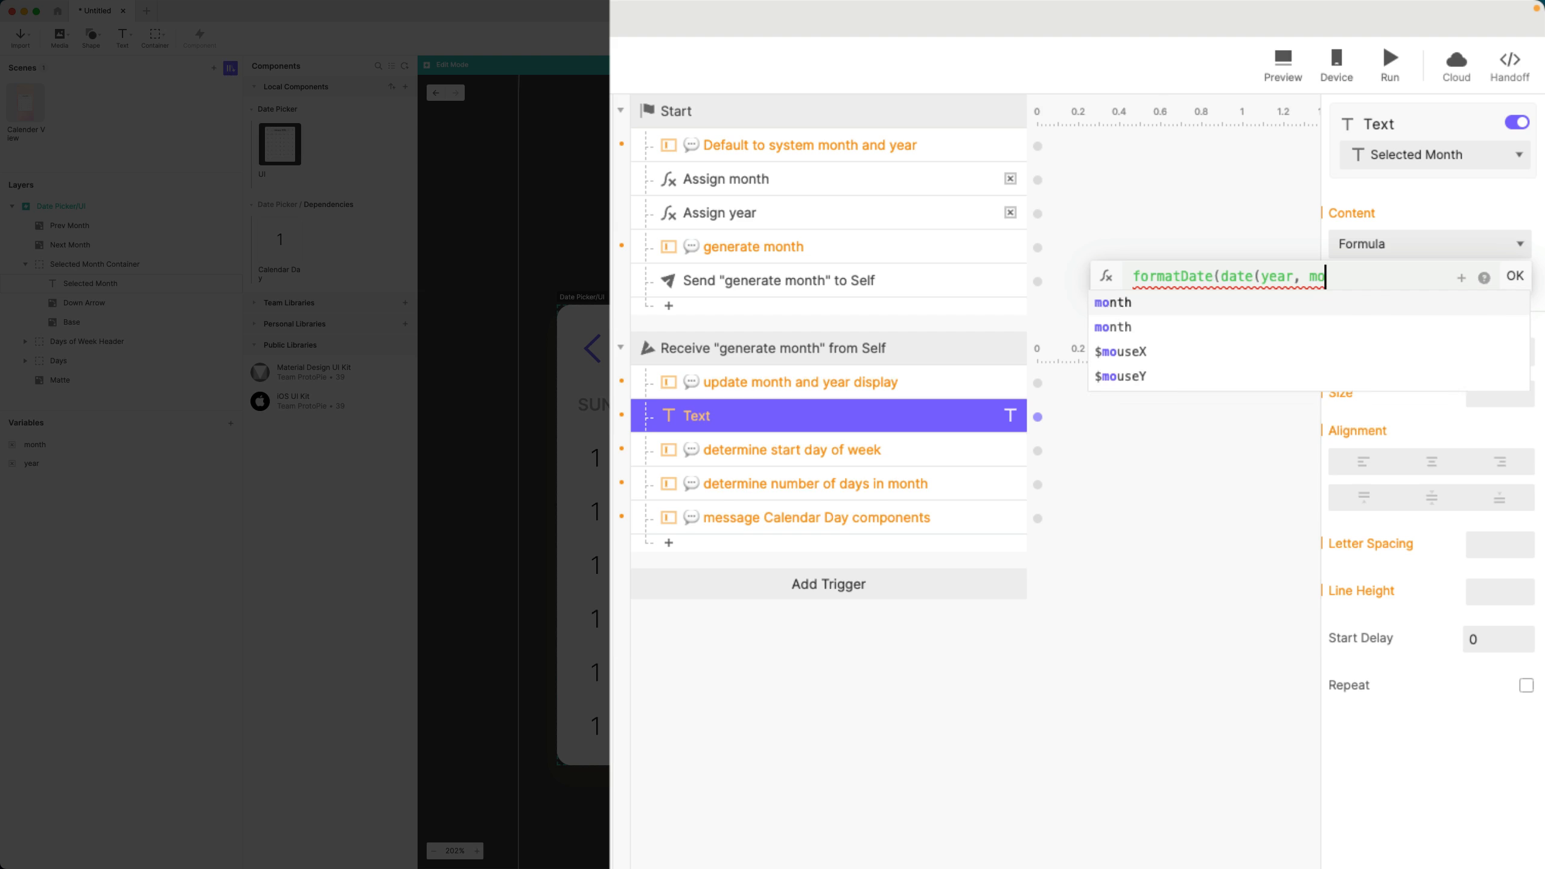
{"action": "type", "text": "nth, "}
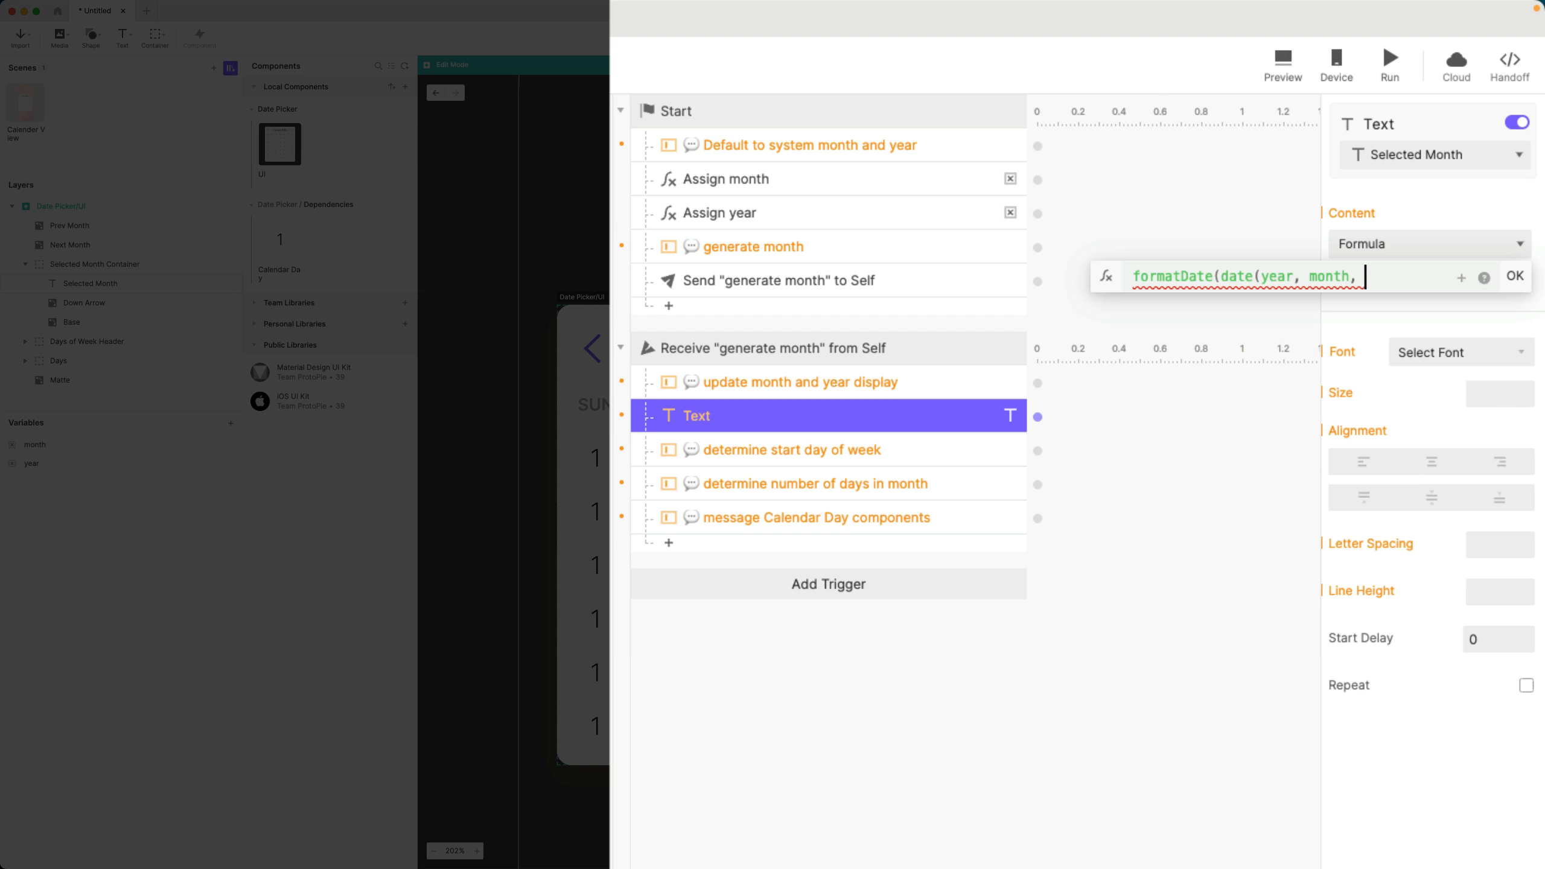
{"action": "type", "text": "1), \"MMMM YYYY"}
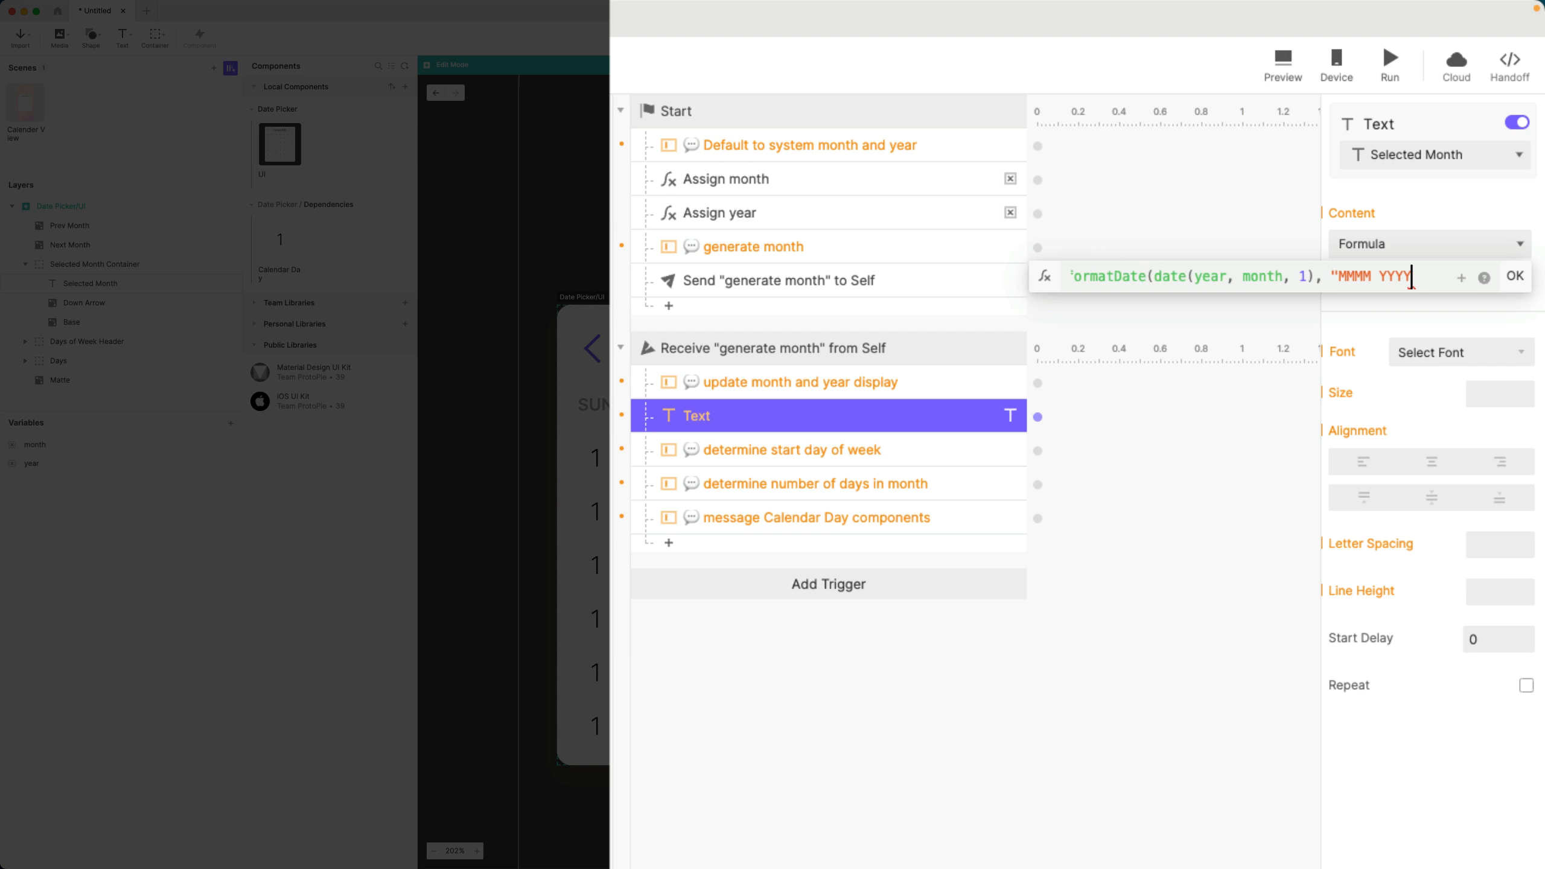
{"action": "type", "text": "\""}
{"action": "key", "text": "shift+Left"}
{"action": "key", "text": "shift+Left"}
{"action": "key", "text": "shift+Left"}
{"action": "key", "text": "shift+Left"}
{"action": "key", "text": "shift+Left"}
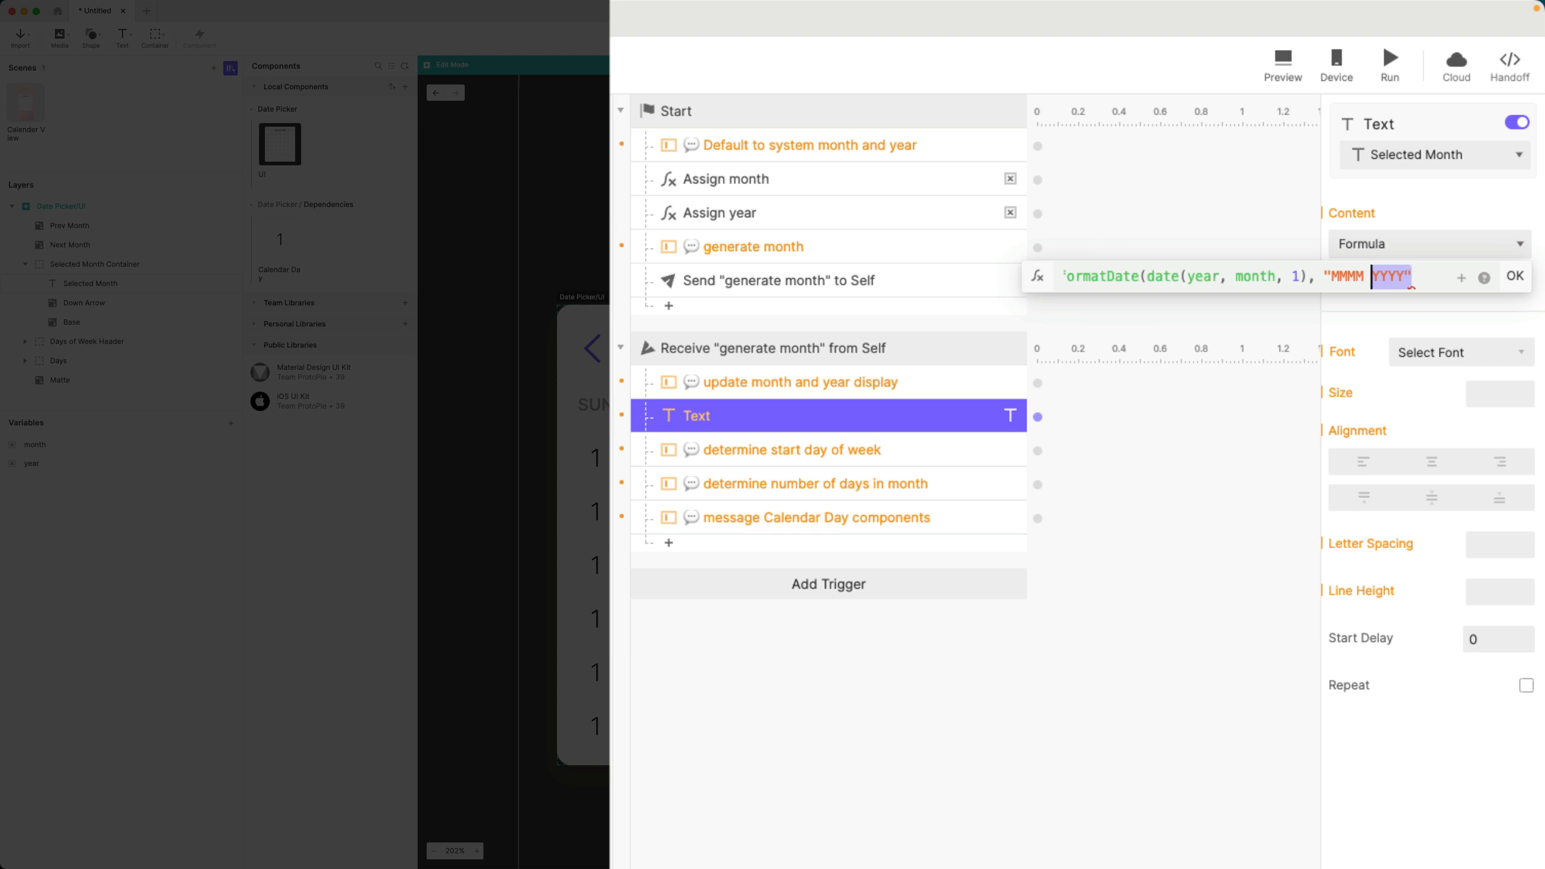
{"action": "key", "text": "alt+shift+Left"}
{"action": "key", "text": "alt+shift+Left"}
{"action": "key", "text": "Right"}
{"action": "type", "text": ")"}
{"action": "key", "text": "Return"}
- Rename the Text response under "Receive generate month" as Text `Selected Month`
{"action": "double_click", "coordinate": [737, 414]}
{"action": "type", "text": "`Sele"}
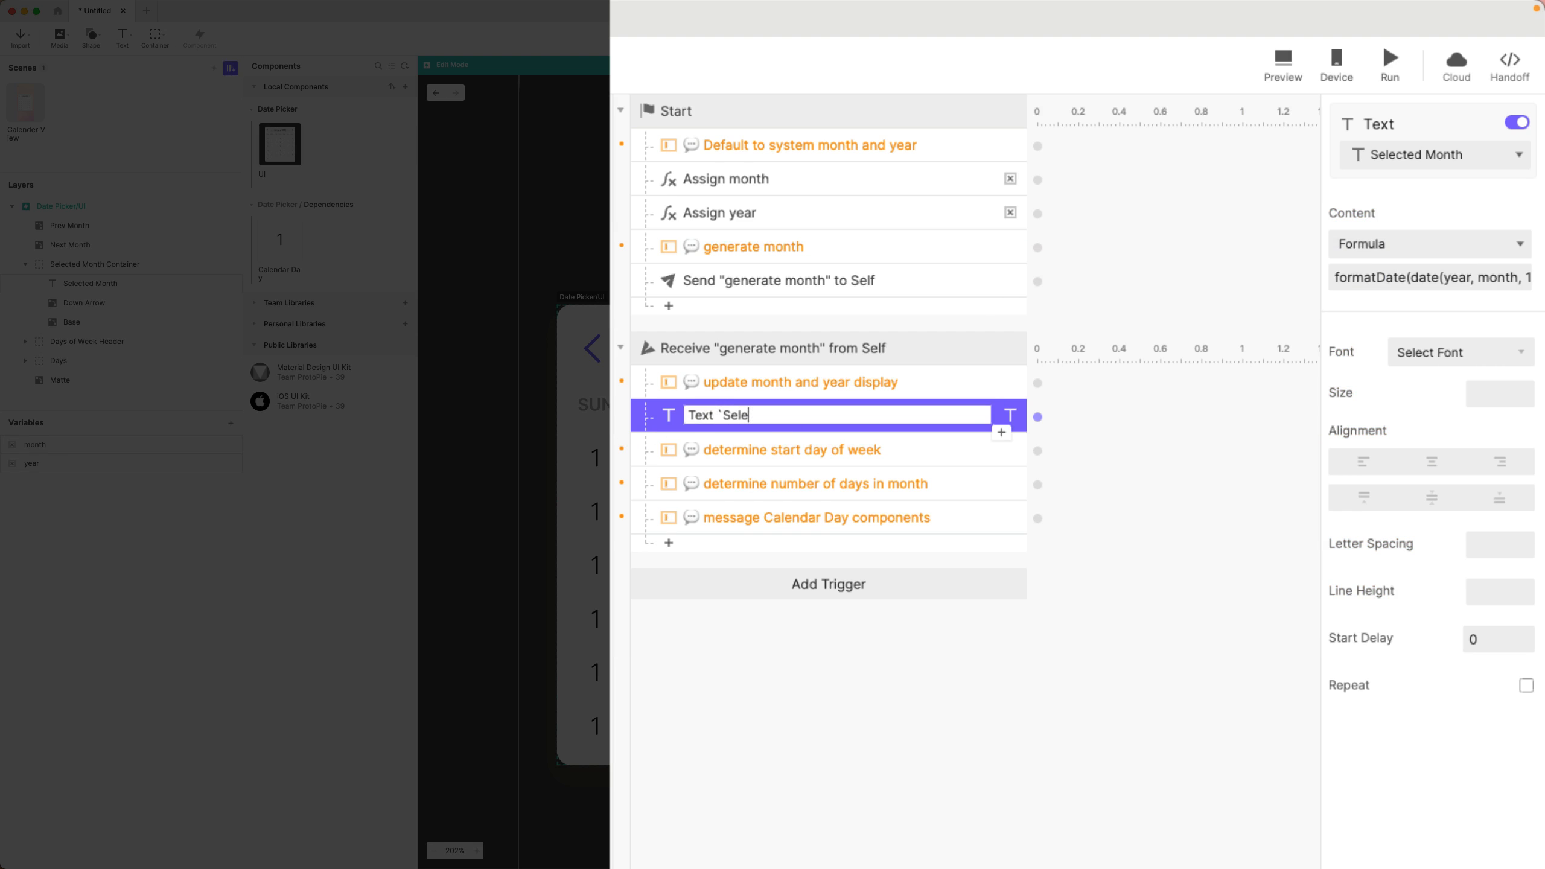
{"action": "type", "text": "cted Month`"}
{"action": "key", "text": "Return"}
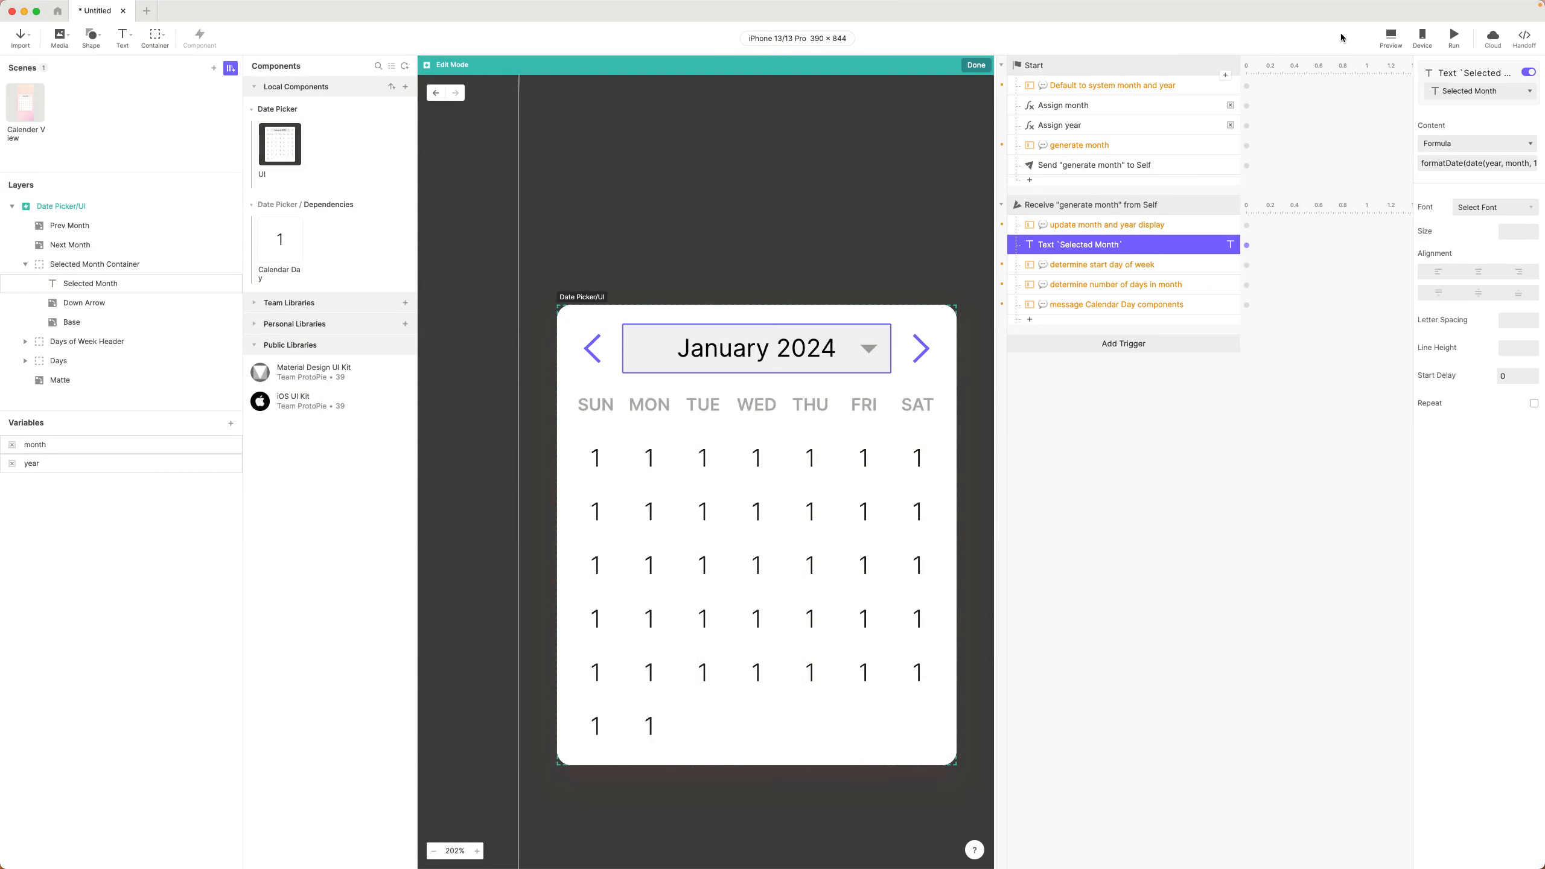
- Preview the prototype to check the date picker's month and year heading, and close the preview
{"action": "left_click", "coordinate": [1391, 37]}
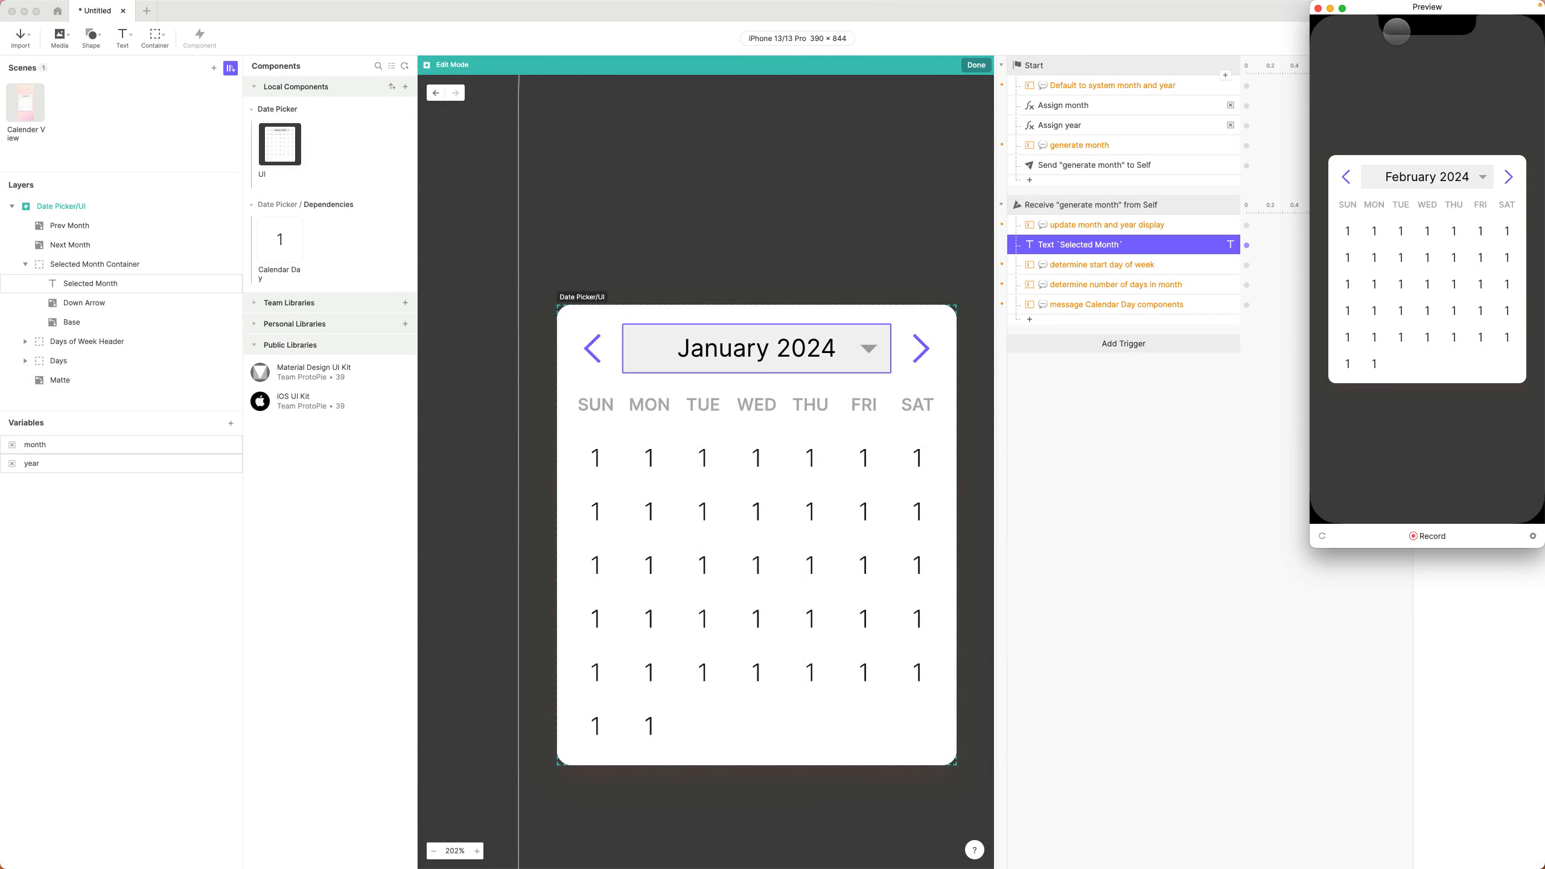
{"action": "left_click_drag", "start_coordinate": [1393, 9], "coordinate": [967, 119]}
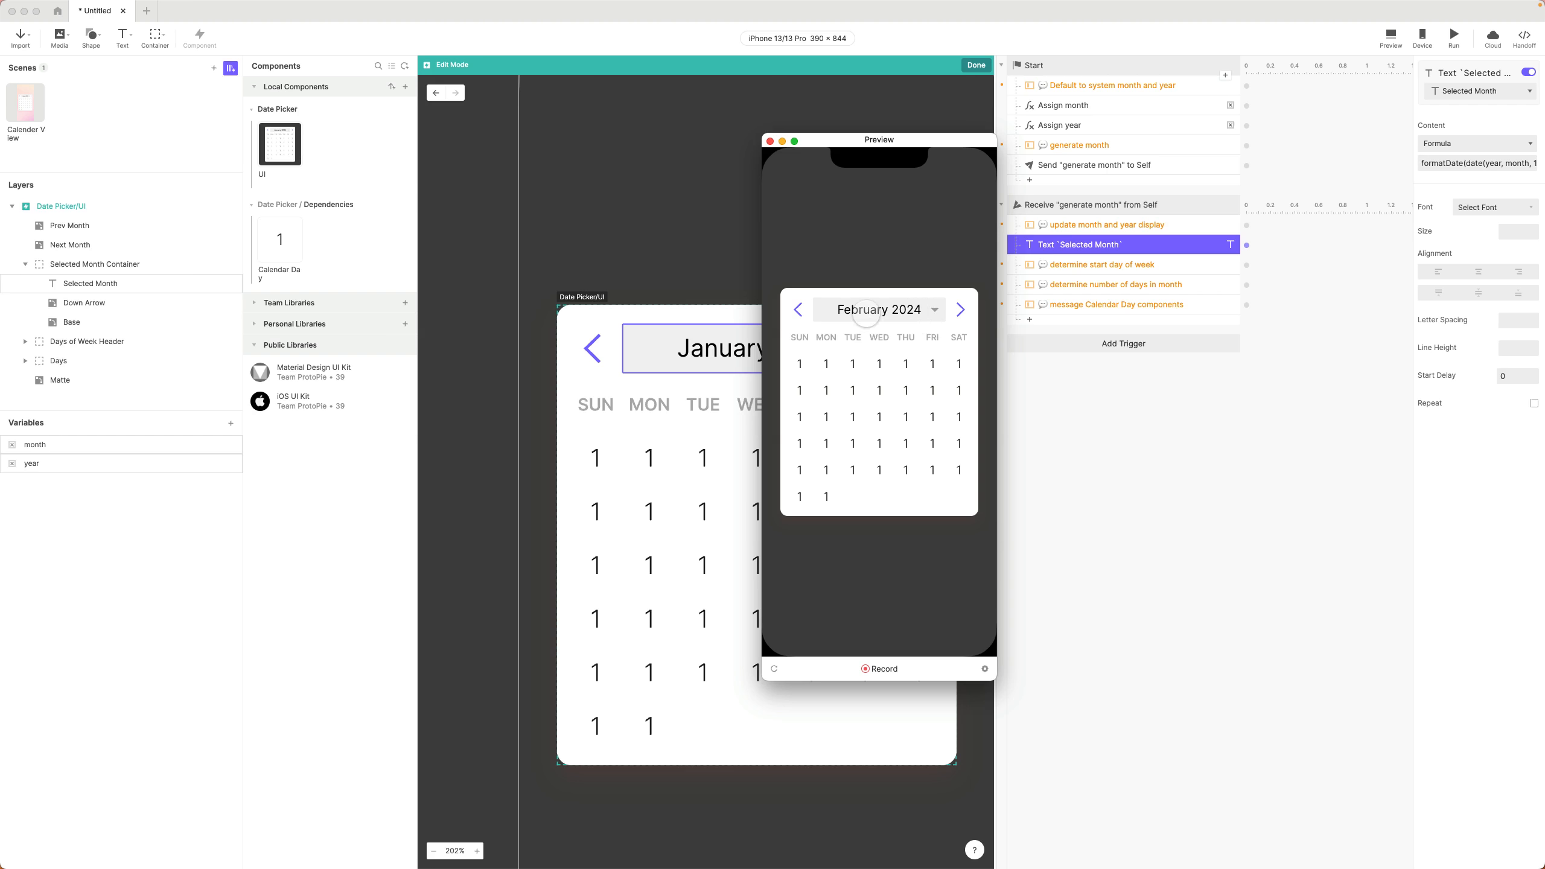
{"action": "left_click", "coordinate": [769, 140]}
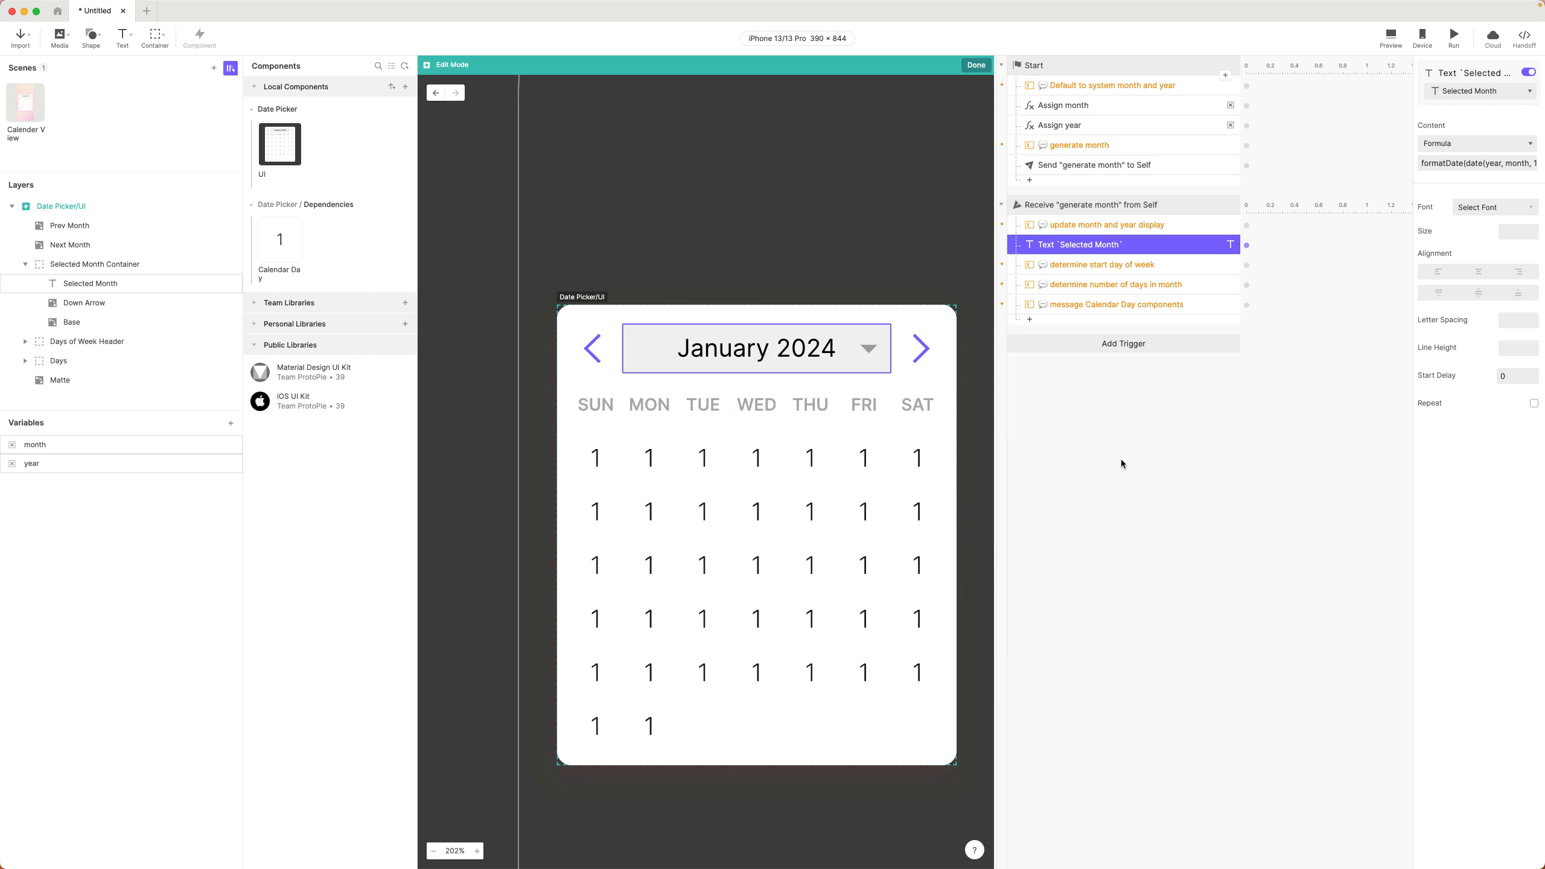
{"action": "left_click", "coordinate": [1186, 515]}
- For the "determine start day of week" section, switch to the browser and examine the day-of-week token d in the Day.js format list
{"action": "left_click", "coordinate": [1136, 271]}
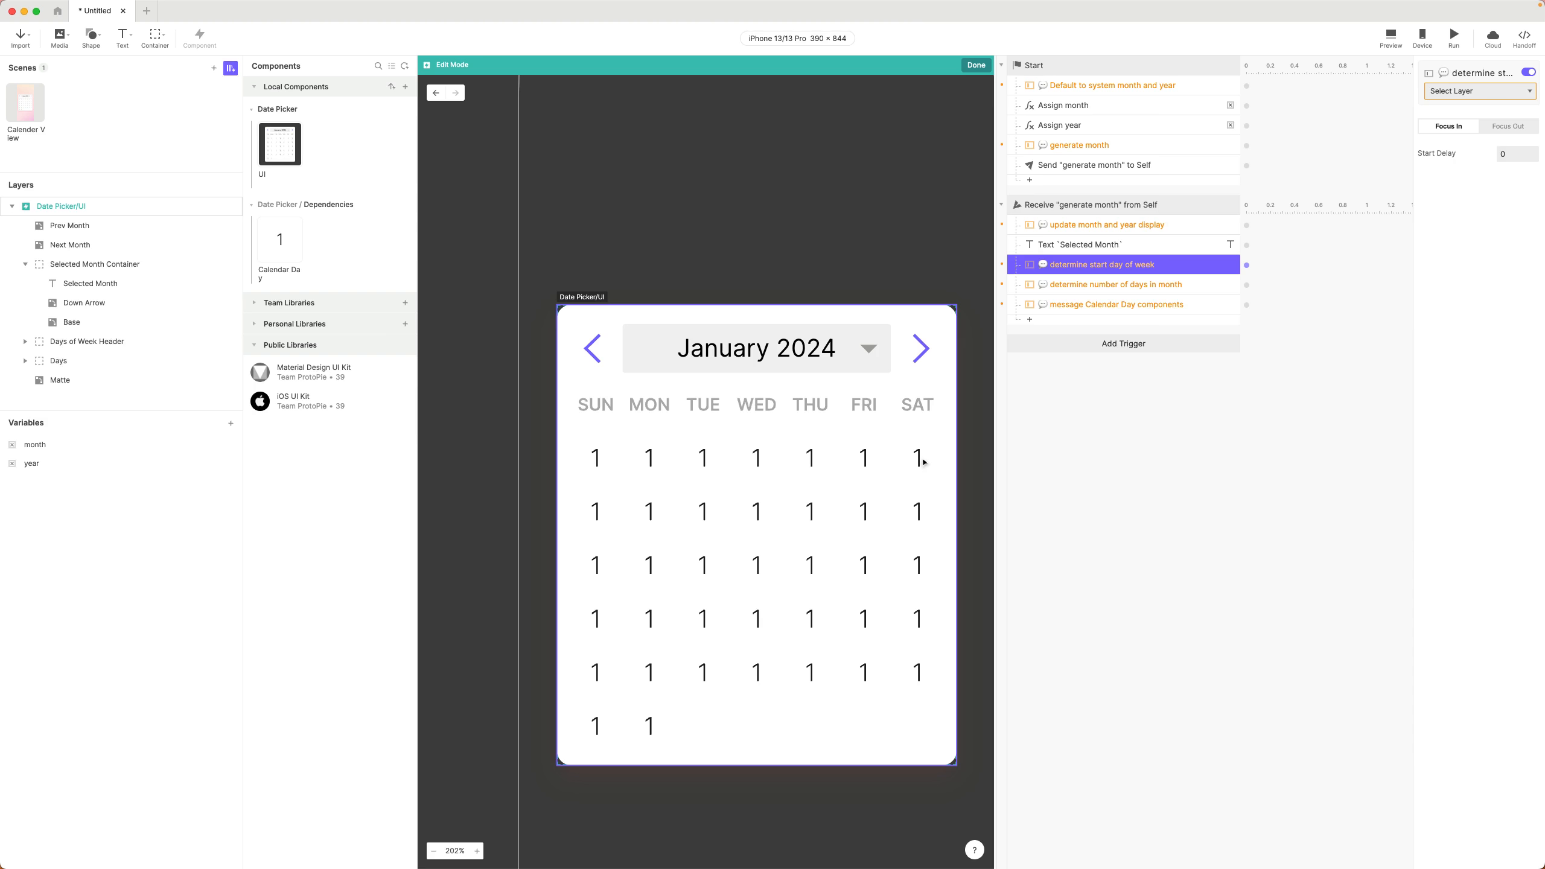
{"action": "key", "text": "super+Tab"}
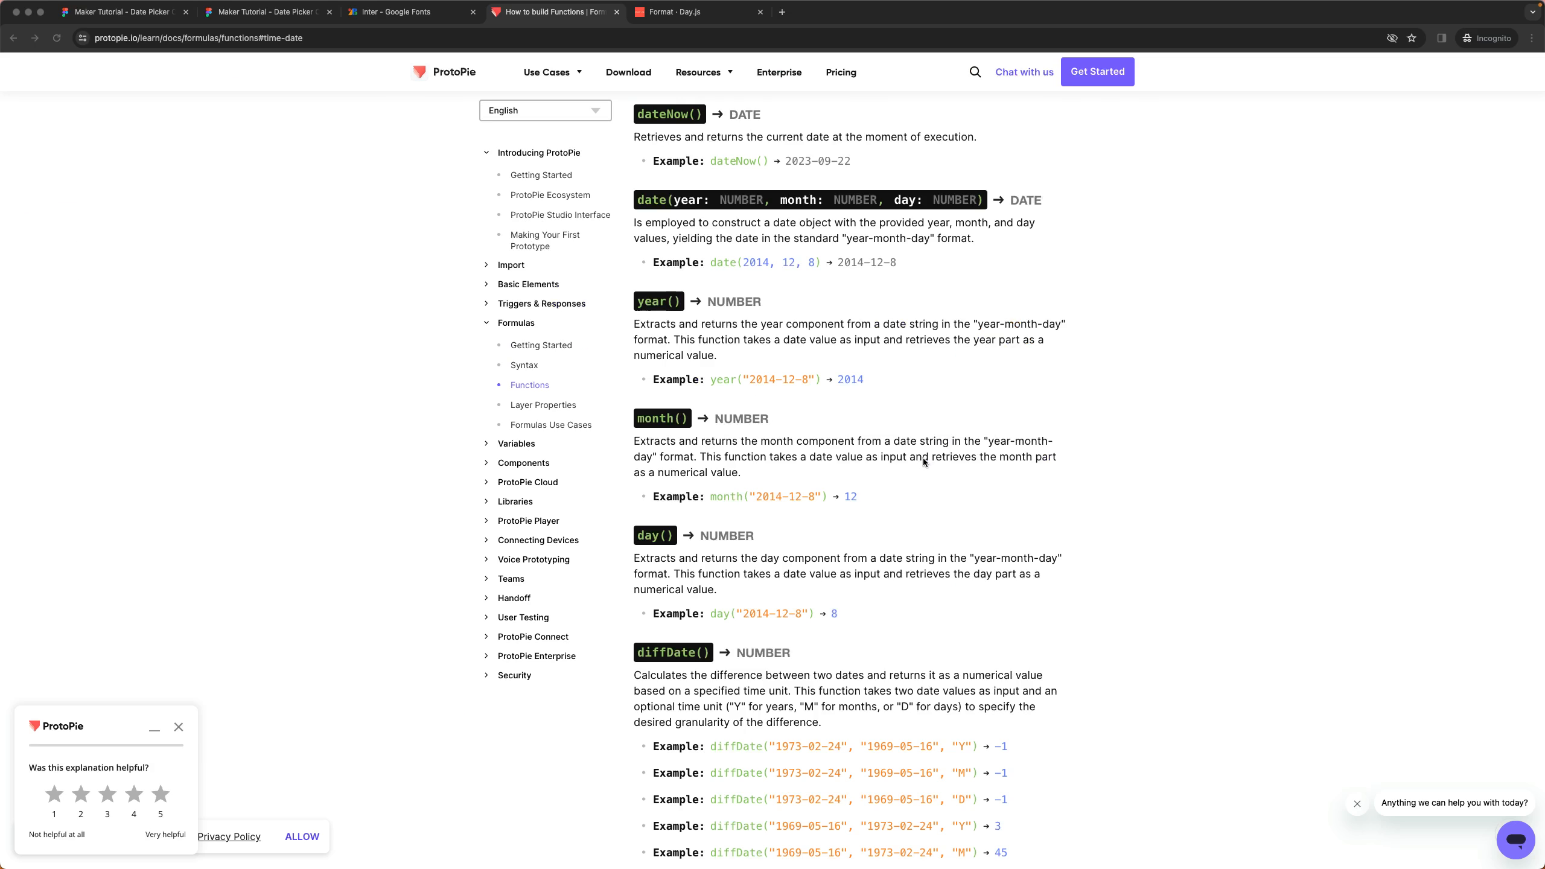
{"action": "left_click", "coordinate": [679, 13]}
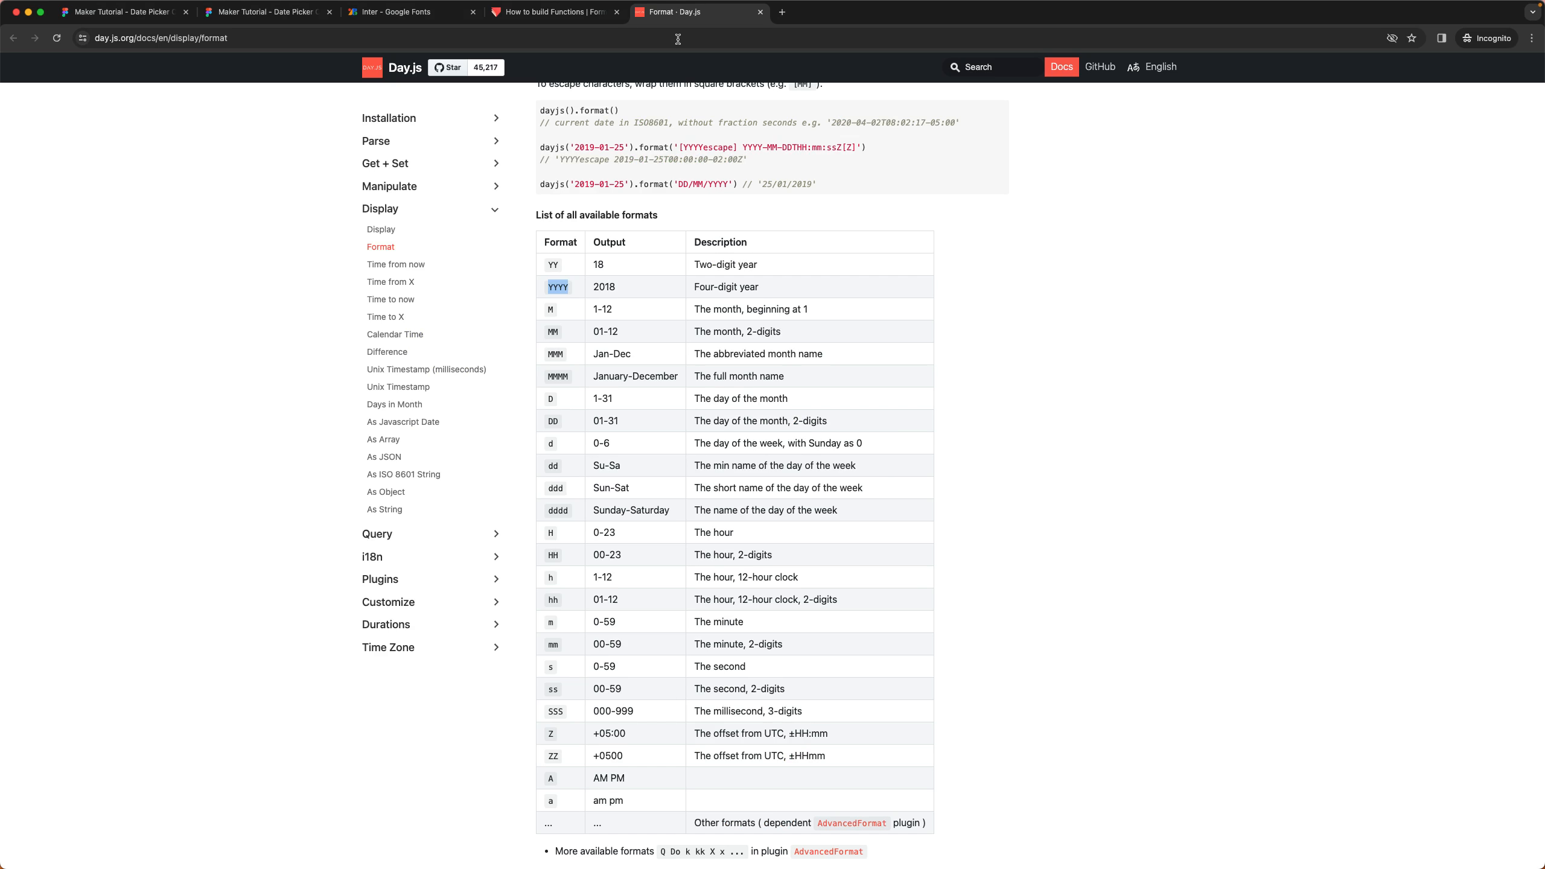
{"action": "double_click", "coordinate": [550, 446]}
{"action": "left_click_drag", "start_coordinate": [697, 444], "coordinate": [845, 444]}
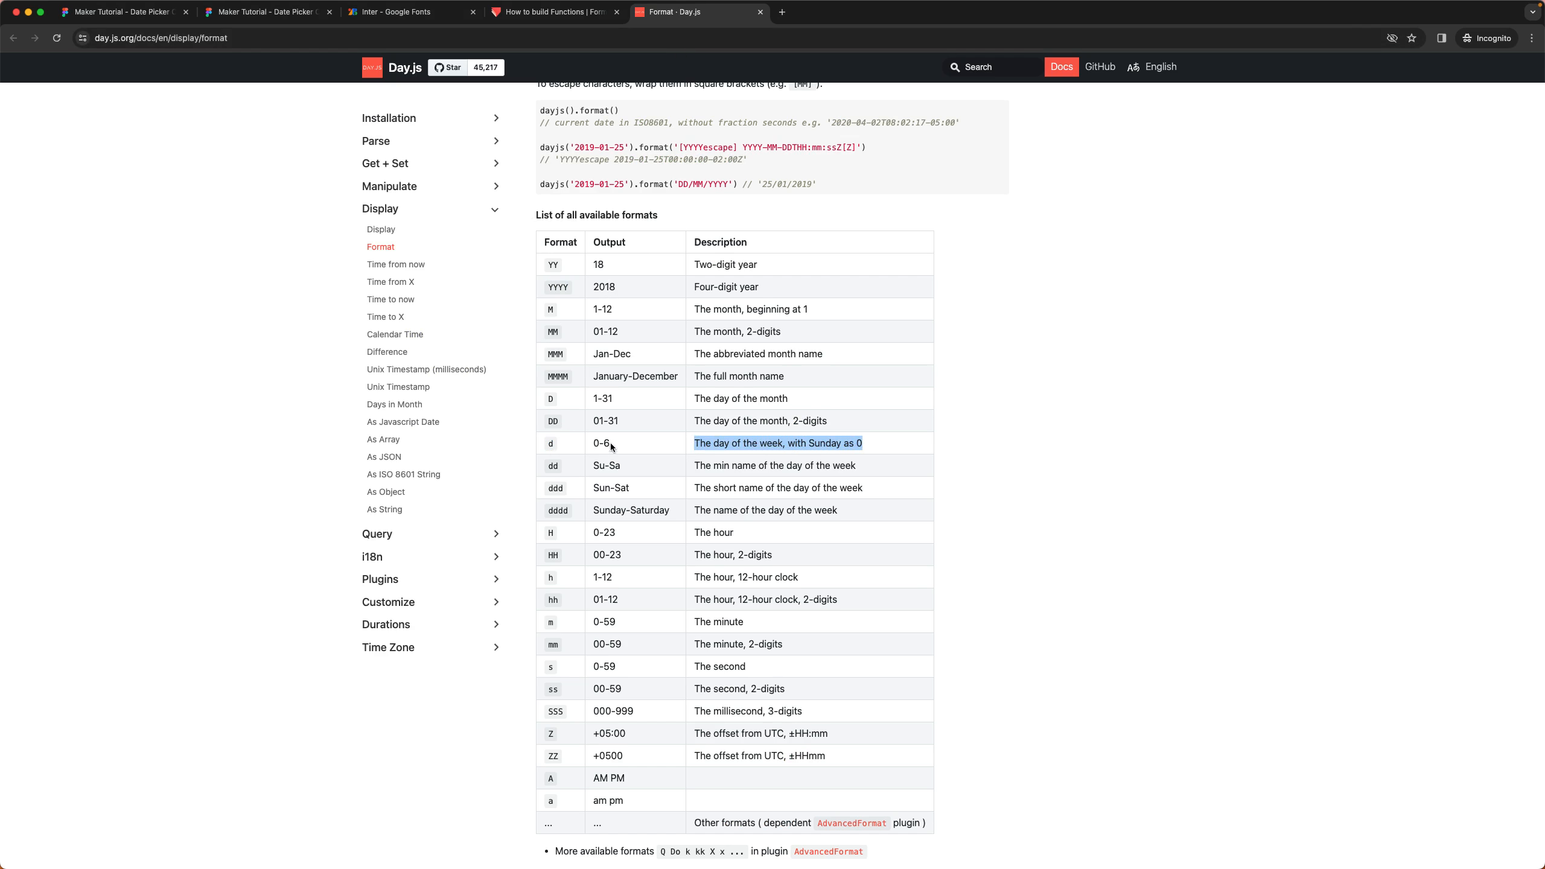
{"action": "left_click_drag", "start_coordinate": [611, 445], "coordinate": [593, 444]}
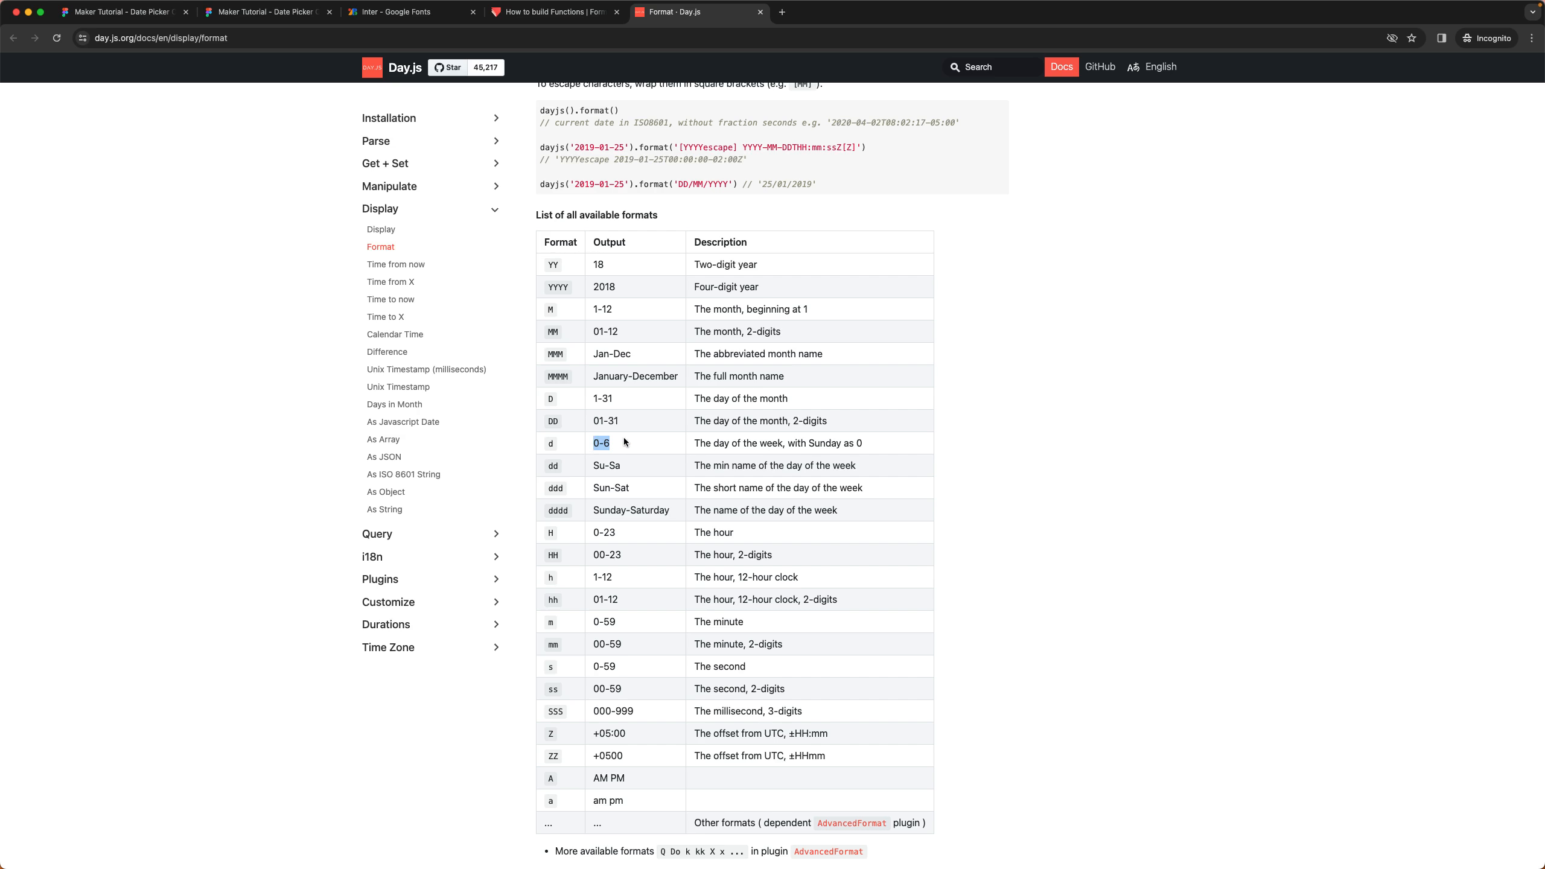
{"action": "left_click", "coordinate": [593, 444]}
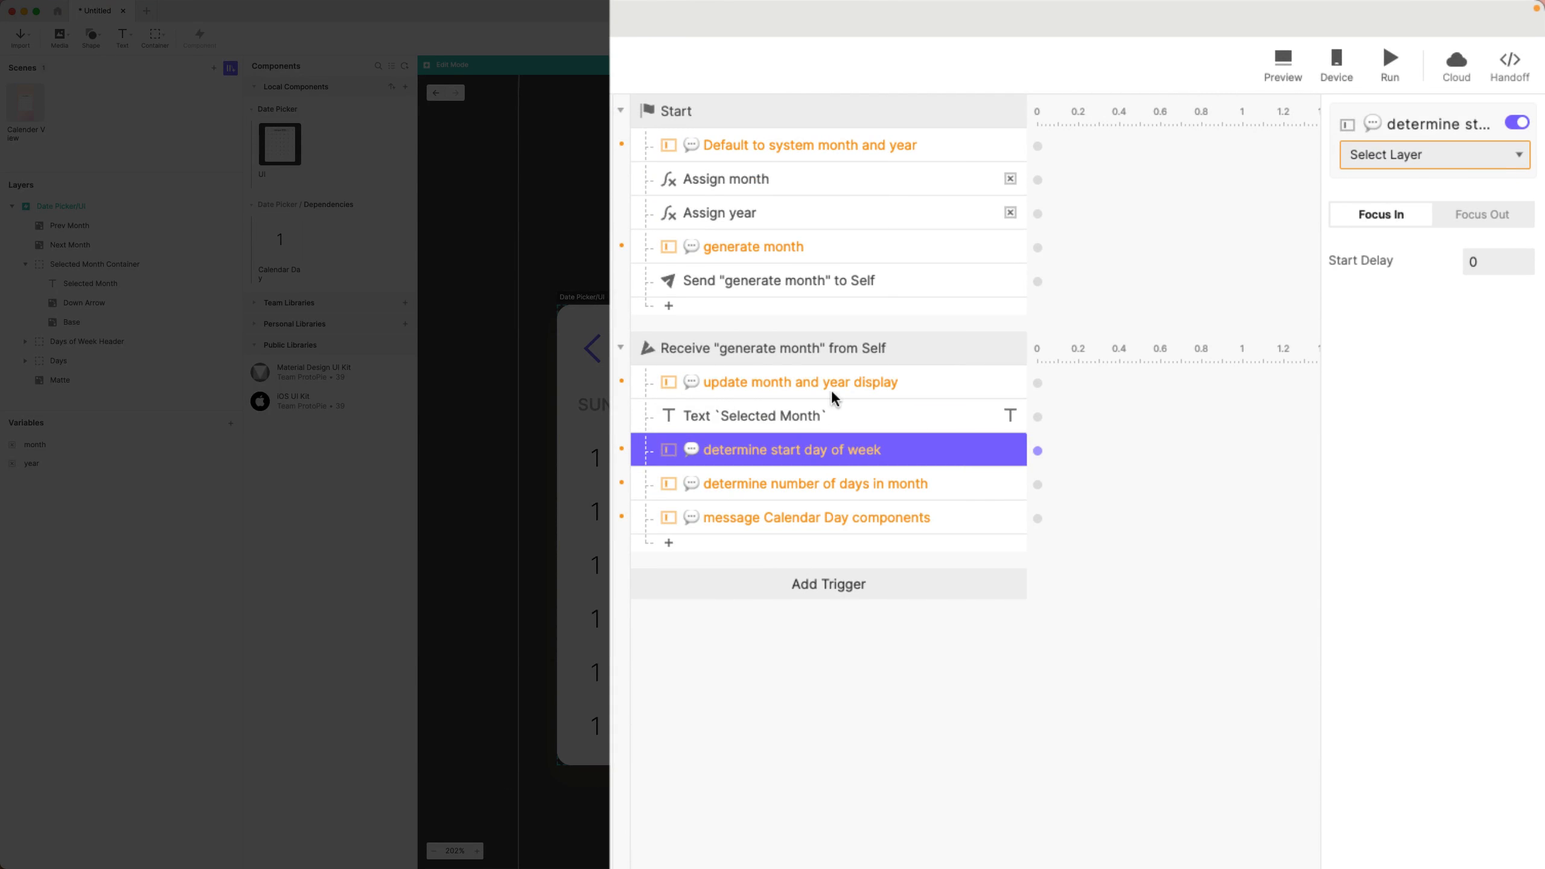
- Examine the date(year, month, 1) part of the Text `Selected Month` response's content formula, and close the formula editor
{"action": "left_click", "coordinate": [1002, 301]}
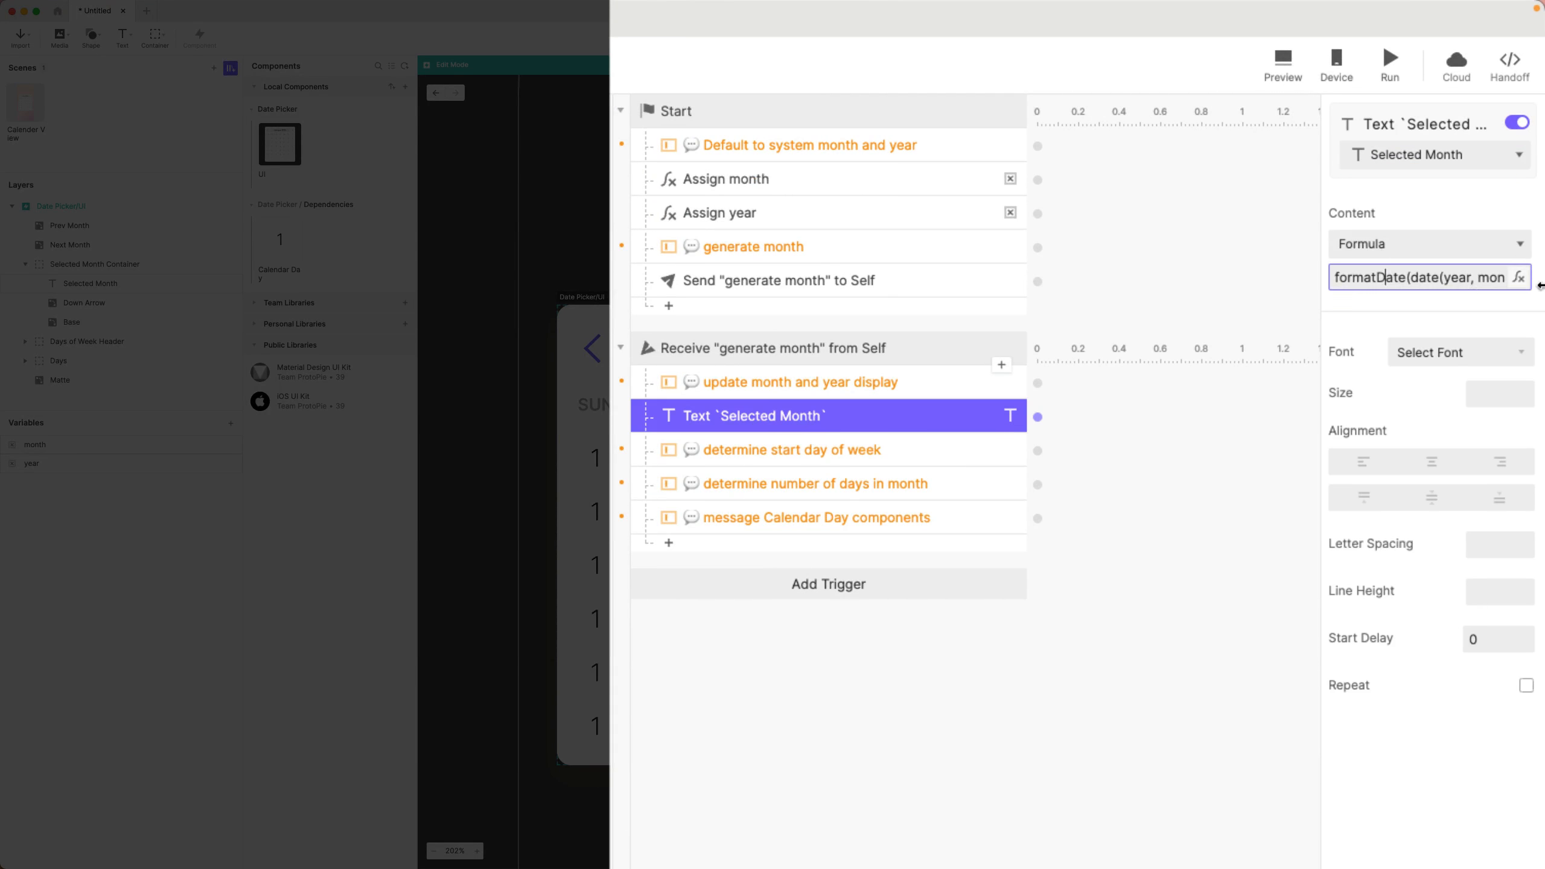
{"action": "left_click", "coordinate": [1521, 279]}
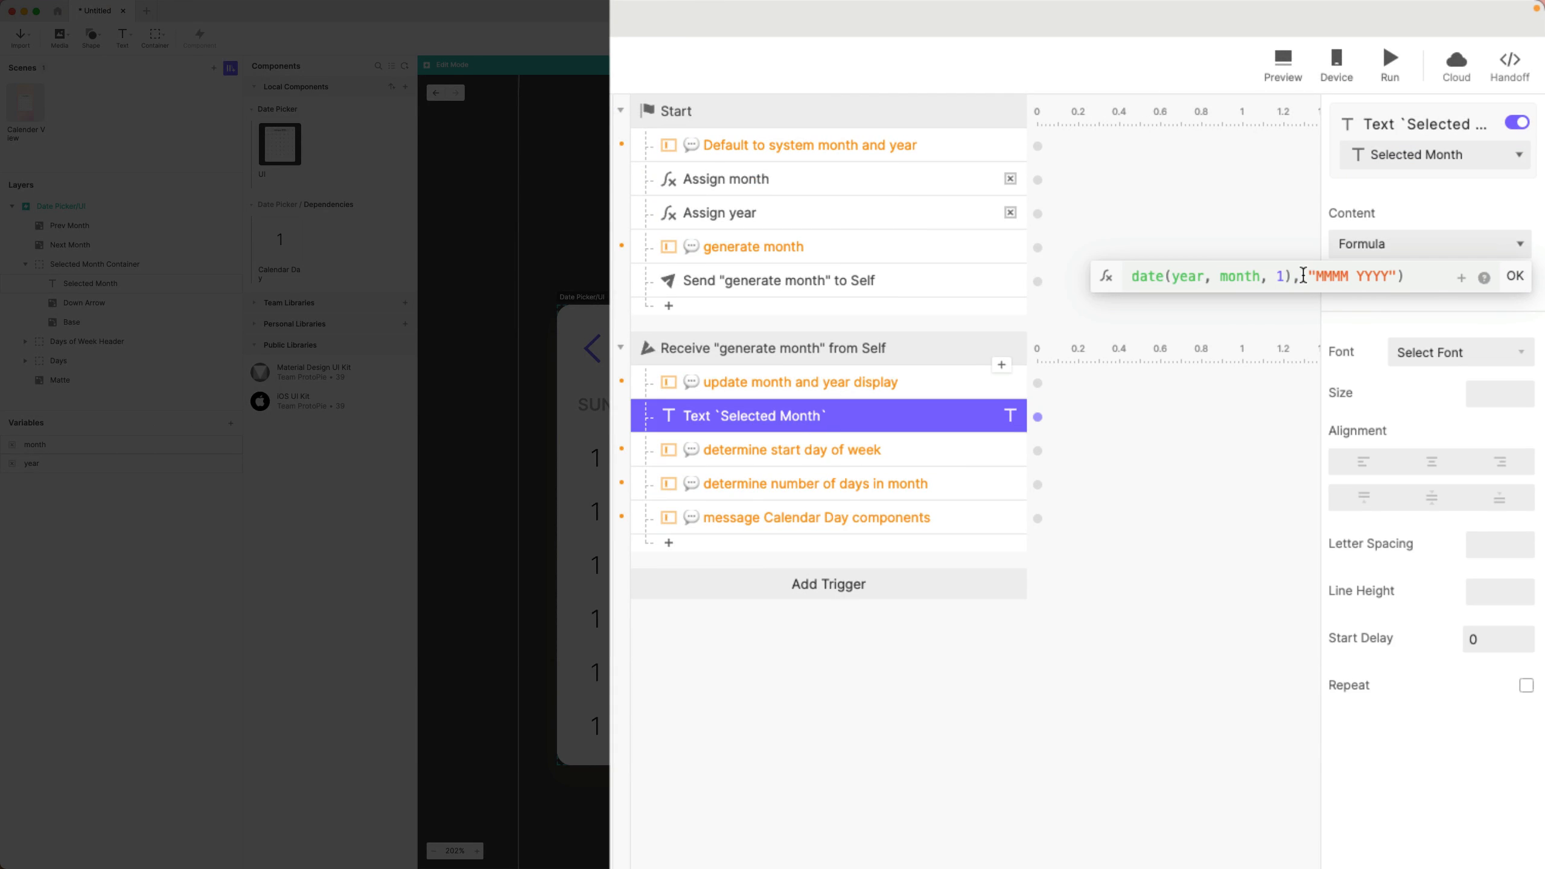
{"action": "scroll", "coordinate": [1298, 275], "scroll_direction": "left", "scroll_amount": 3}
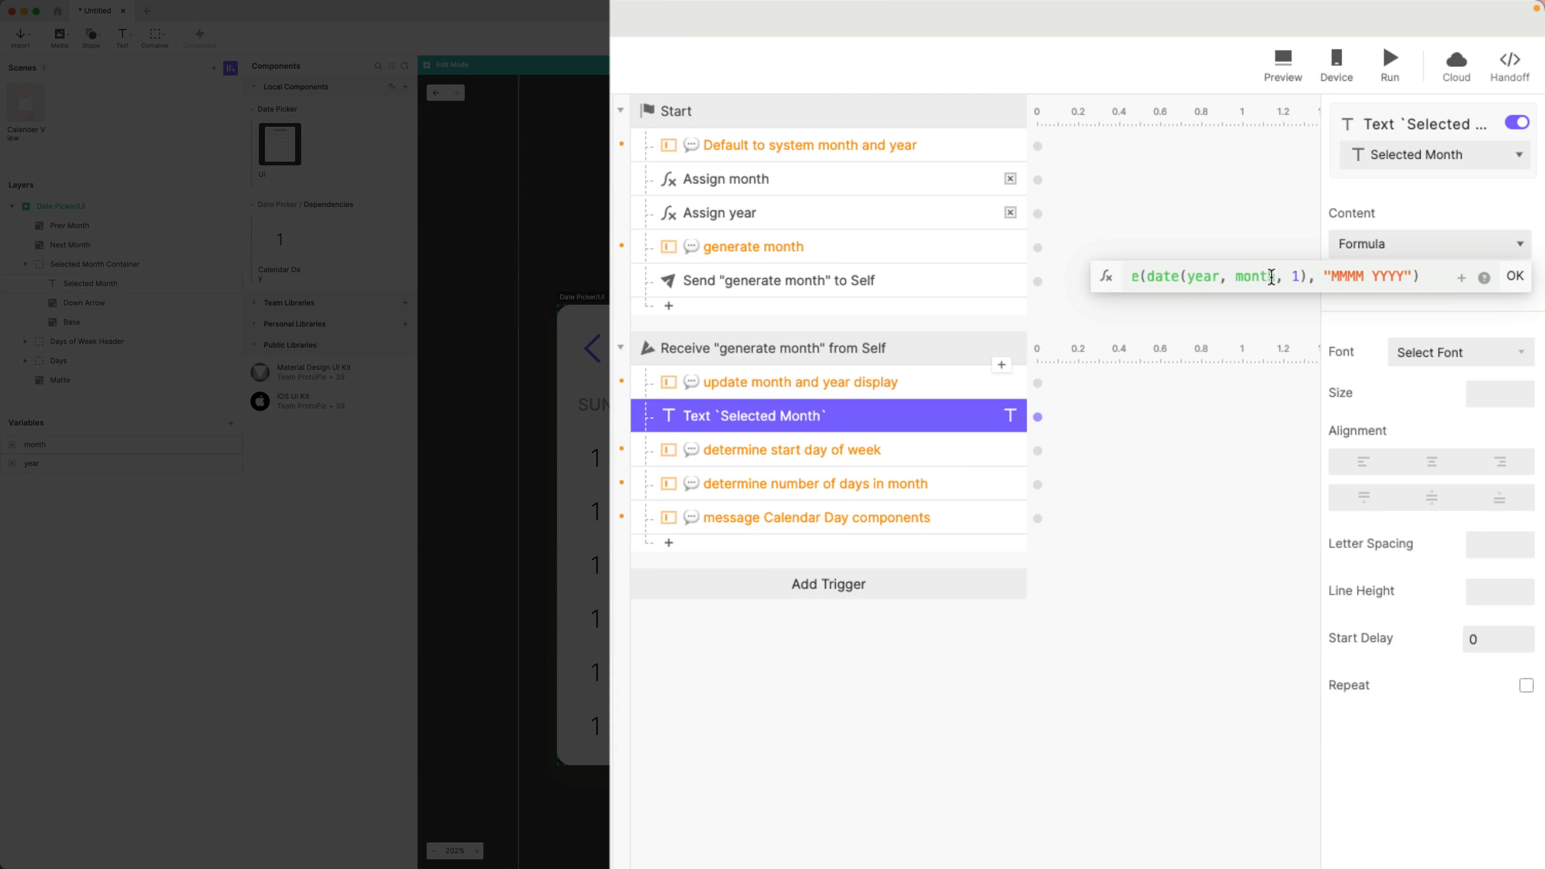
{"action": "double_click", "coordinate": [1316, 277]}
{"action": "scroll", "coordinate": [1317, 277], "scroll_direction": "right", "scroll_amount": 2}
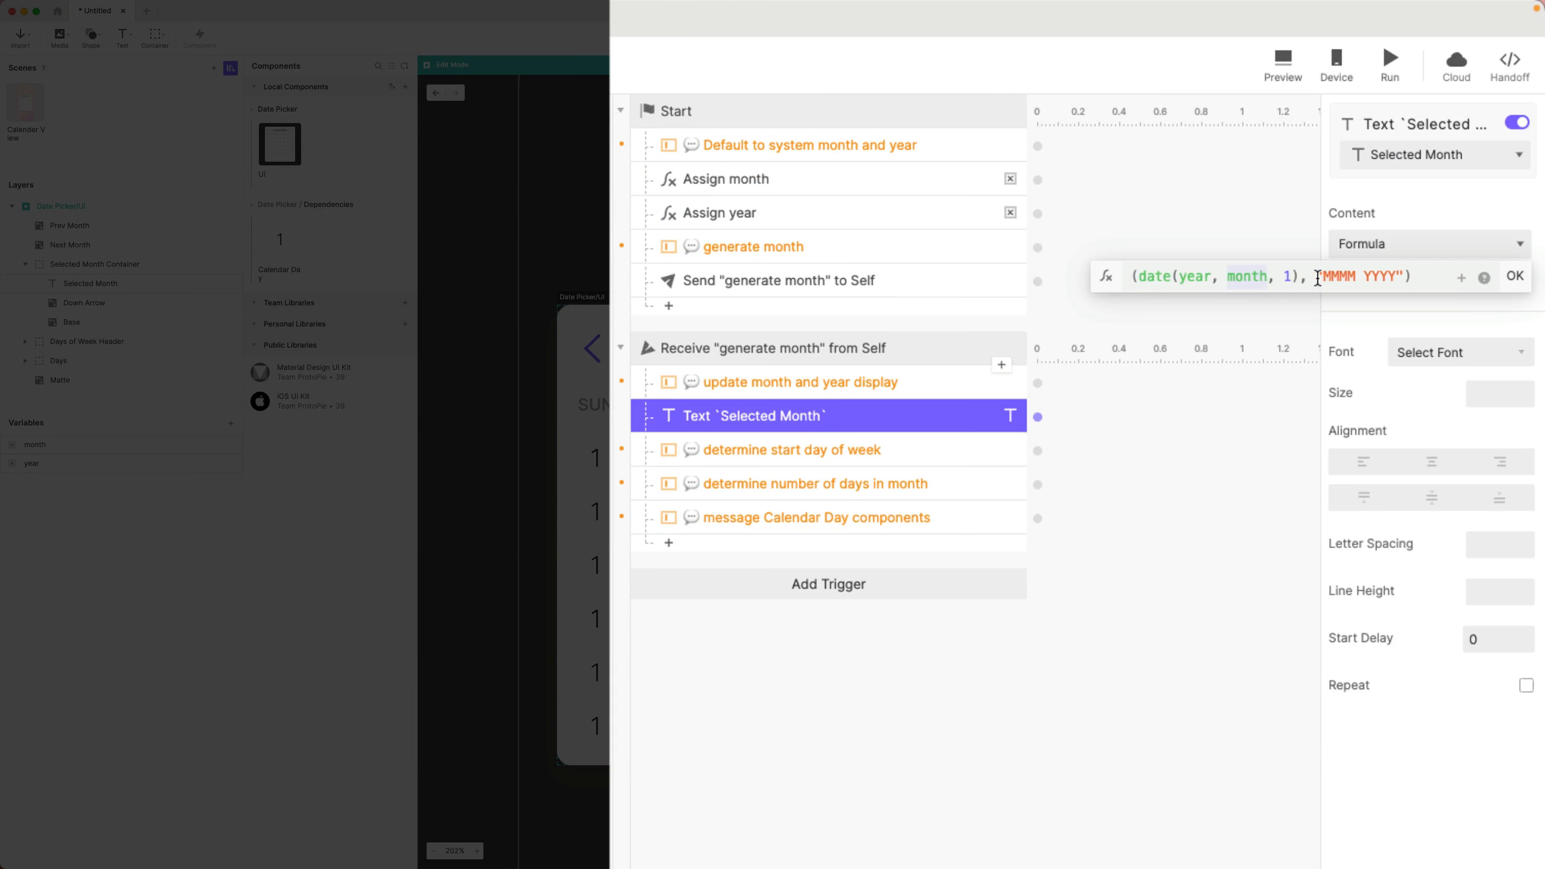
{"action": "left_click_drag", "start_coordinate": [1299, 277], "coordinate": [1223, 278]}
{"action": "scroll", "coordinate": [1222, 278], "scroll_direction": "right", "scroll_amount": 2}
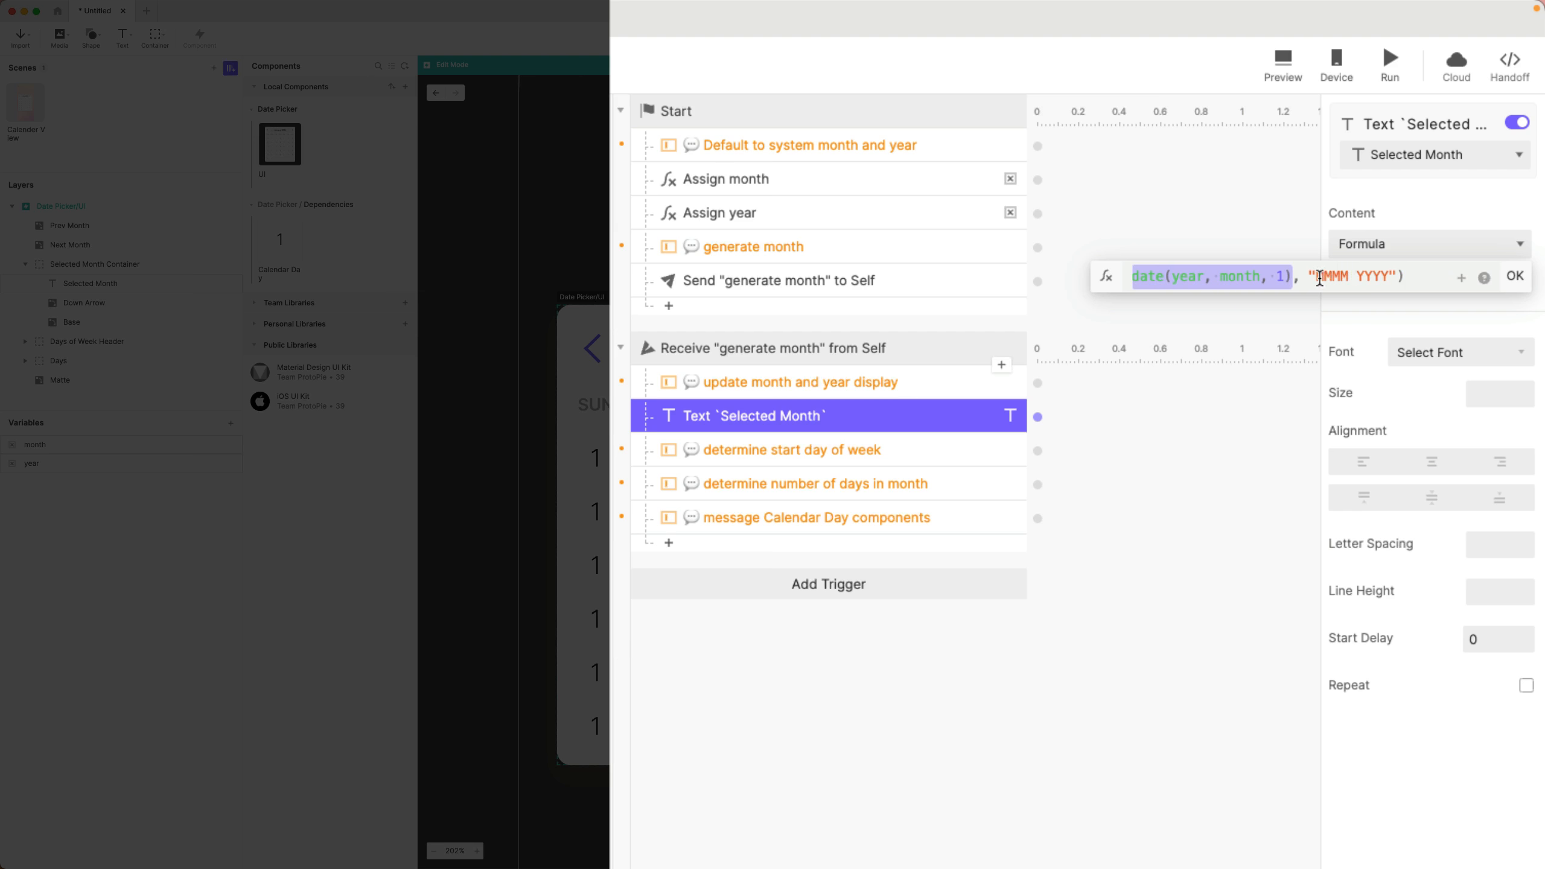
{"action": "scroll", "coordinate": [1318, 278], "scroll_direction": "left", "scroll_amount": 1}
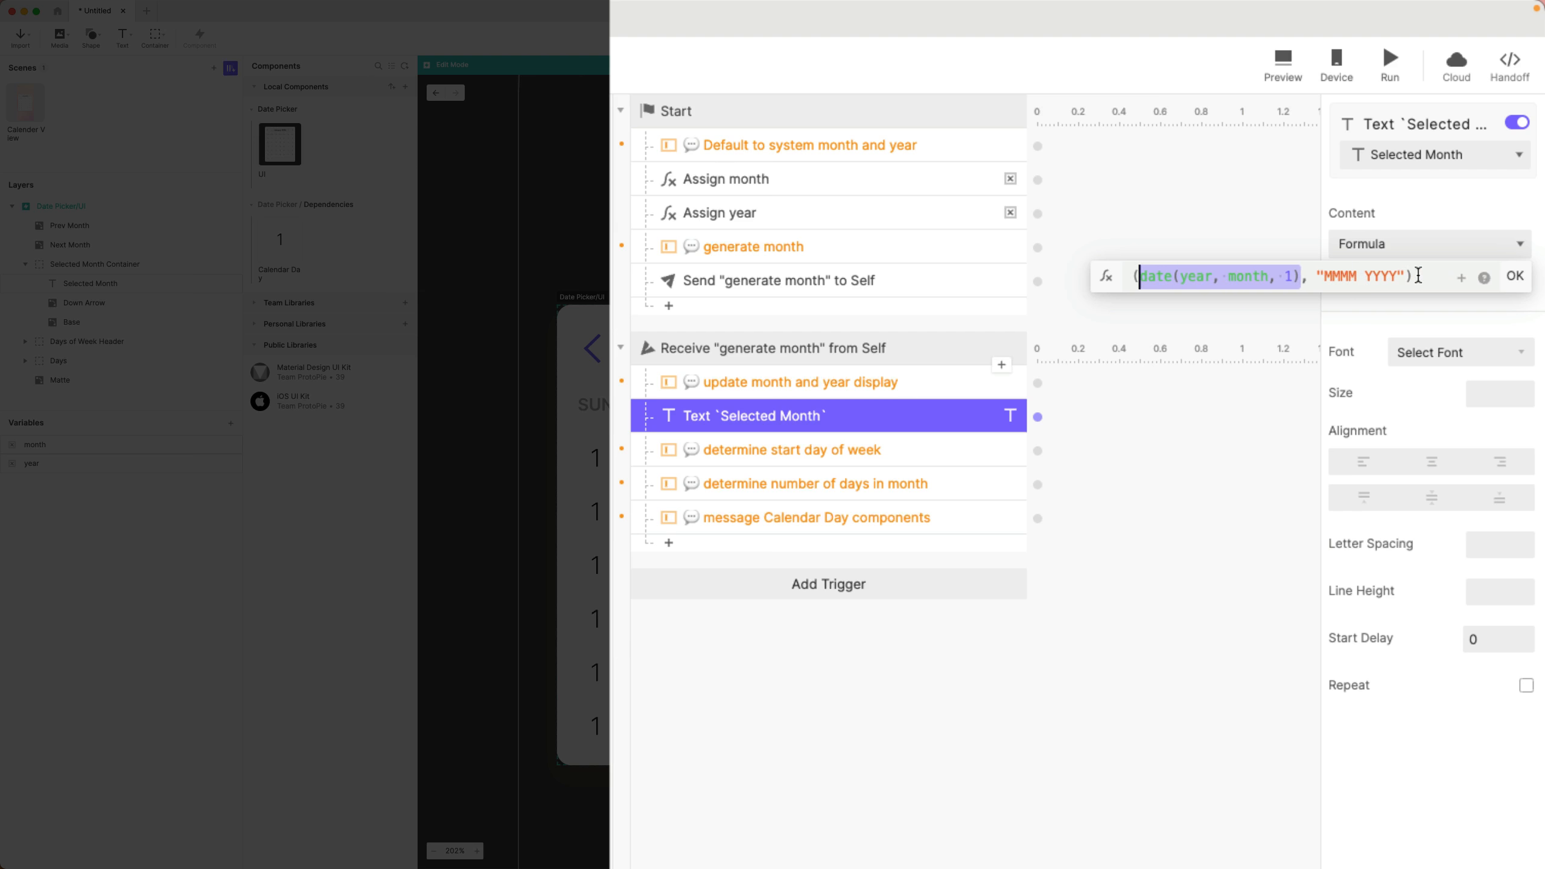
{"action": "left_click", "coordinate": [1516, 279]}
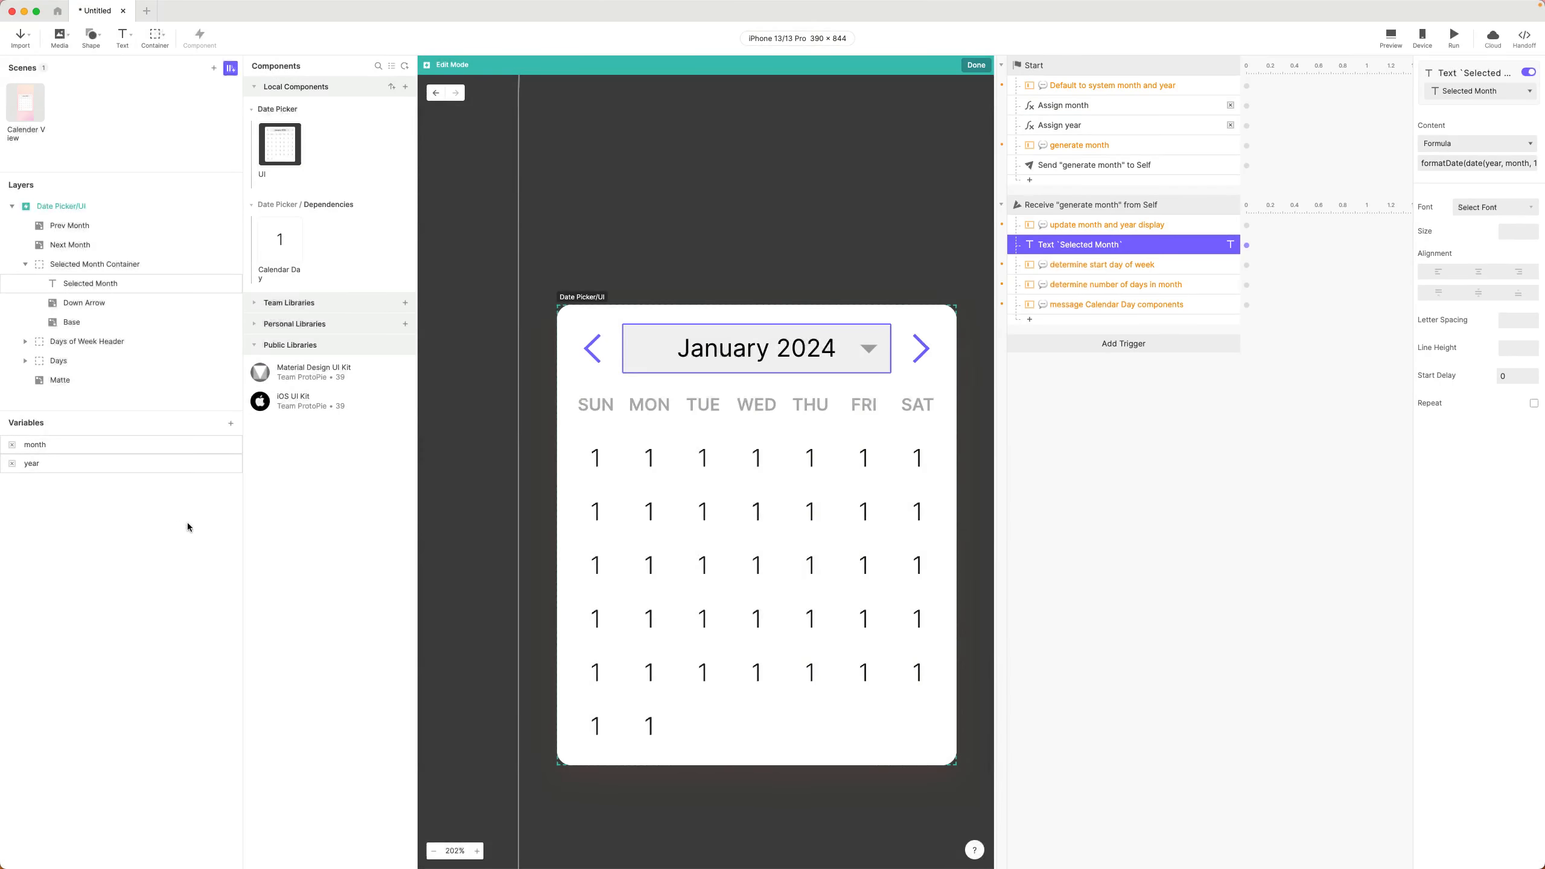
- Create a new variable in the Date Picker component and name it startDay
{"action": "left_click", "coordinate": [176, 517]}
{"action": "left_click", "coordinate": [393, 372]}
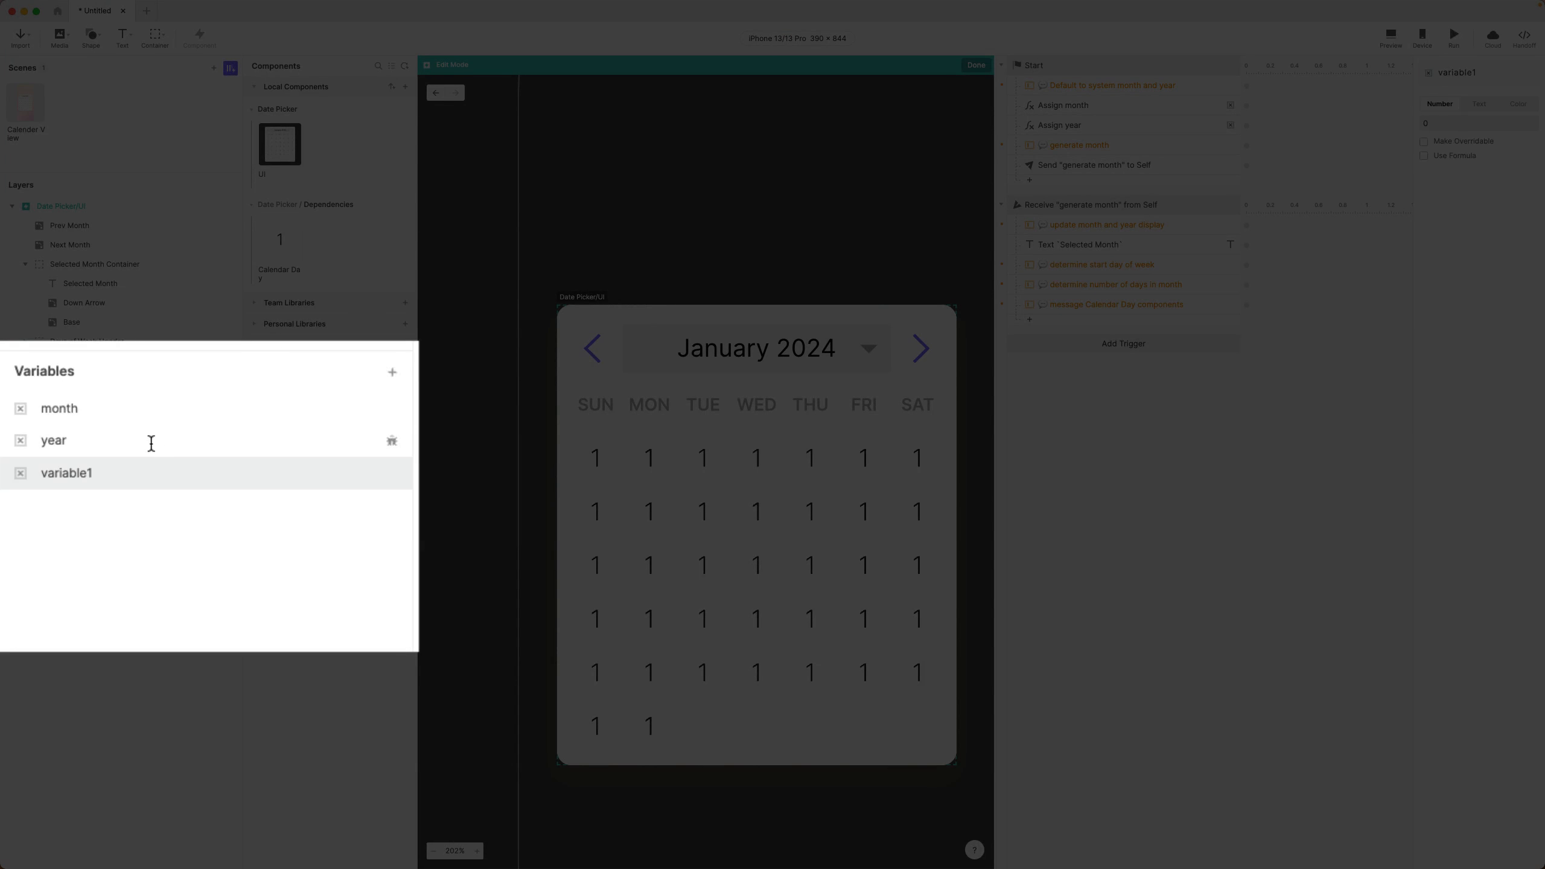
{"action": "double_click", "coordinate": [78, 475]}
{"action": "type", "text": "startDay"}
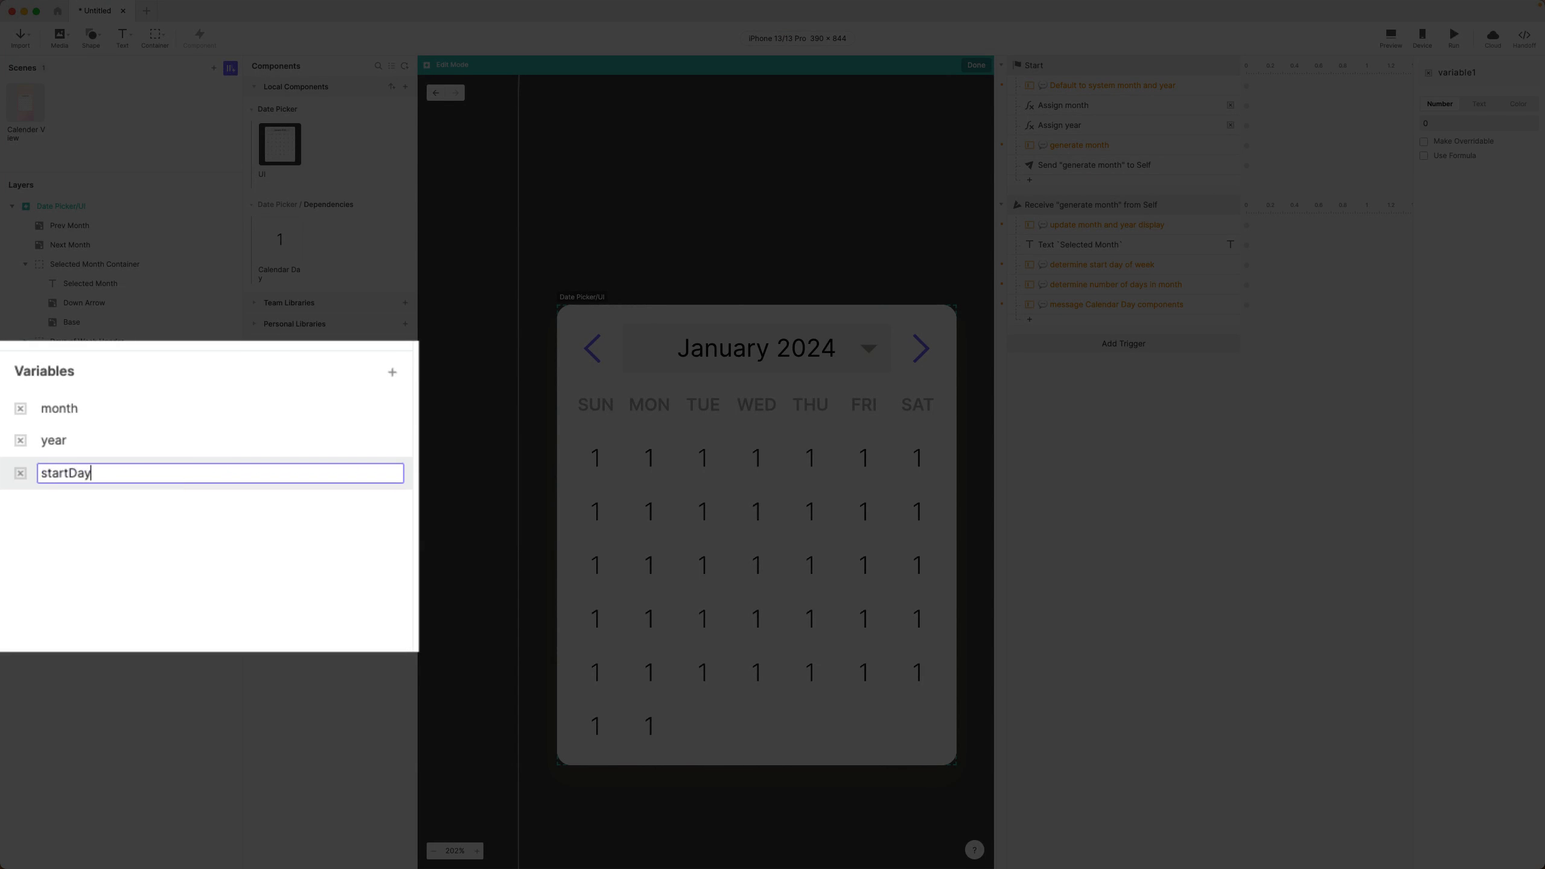
{"action": "key", "text": "Return"}
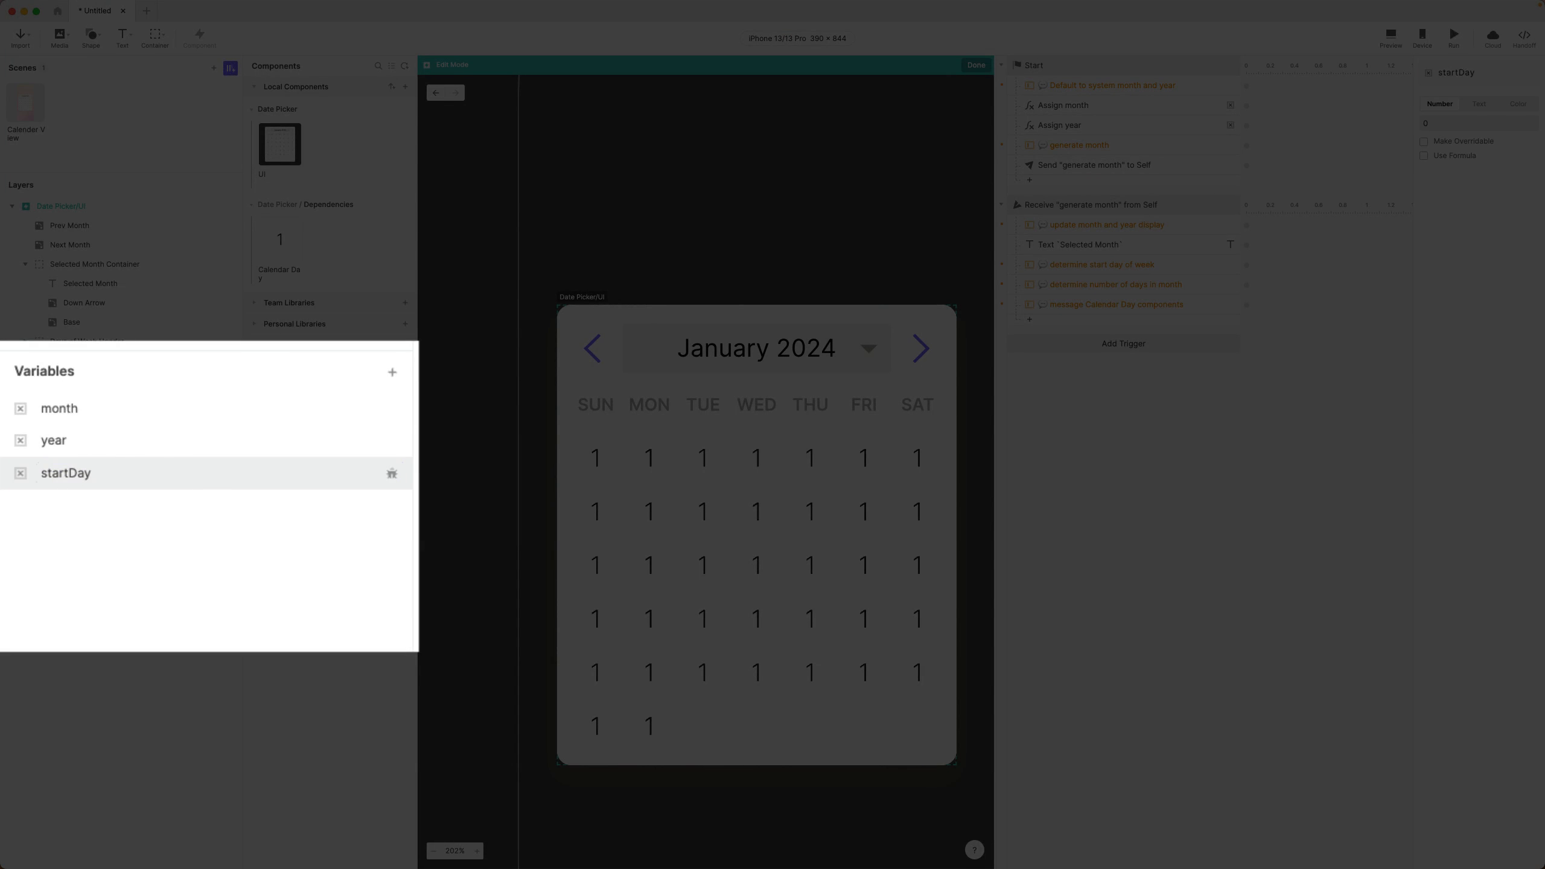
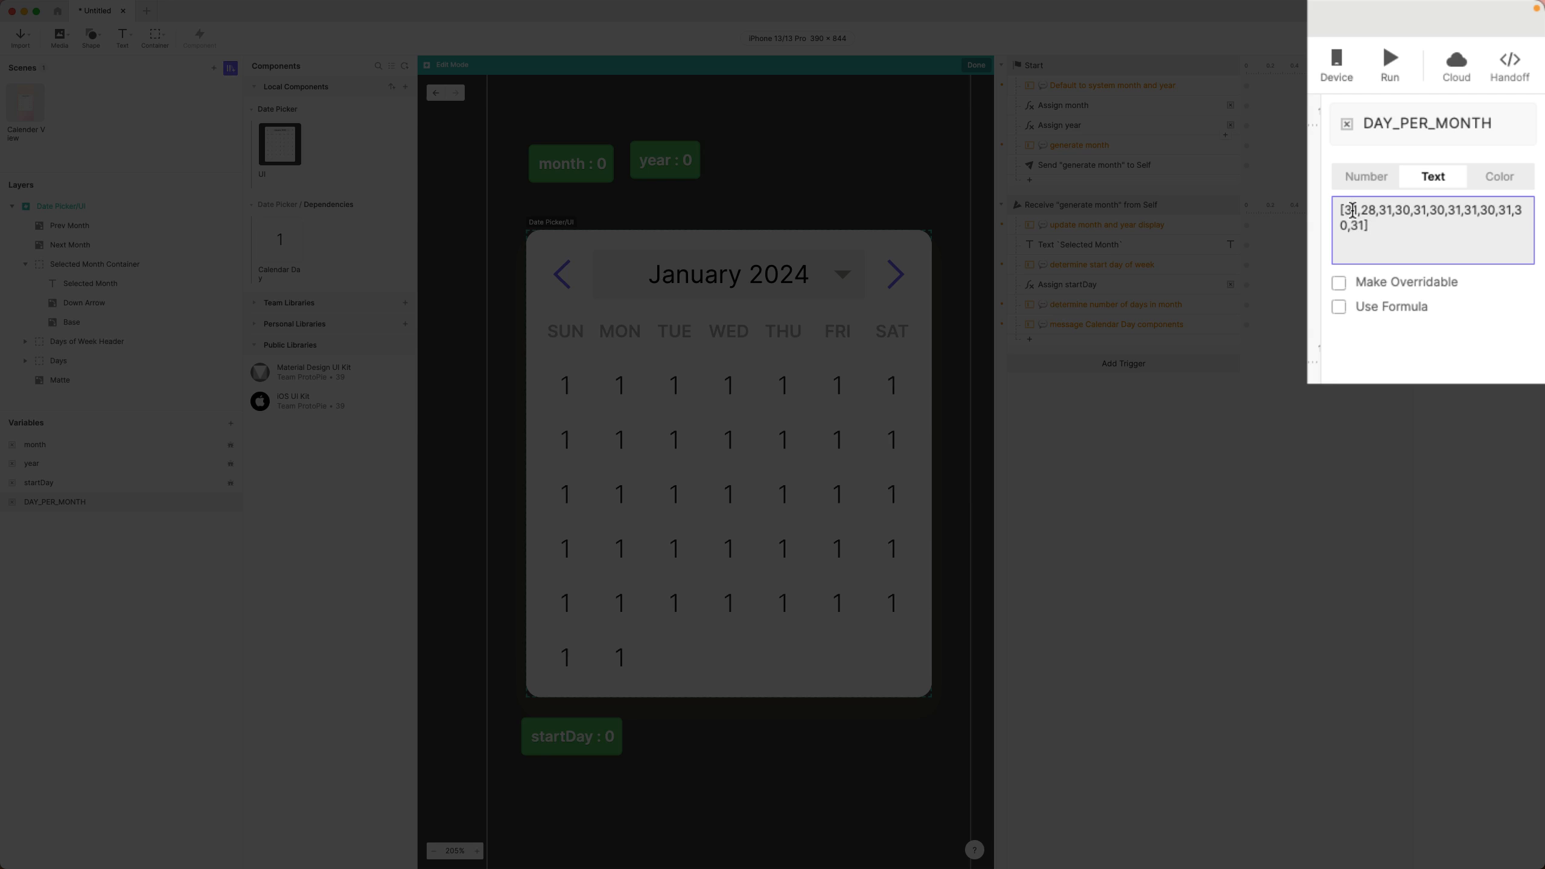
- Examine the array of month lengths stored as text in the DAY_PER_MONTH variable
{"action": "left_click", "coordinate": [1357, 211]}
{"action": "left_click_drag", "start_coordinate": [1496, 211], "coordinate": [1511, 211]}
{"action": "left_click", "coordinate": [1437, 229]}
{"action": "left_click", "coordinate": [1364, 210]}
{"action": "left_click_drag", "start_coordinate": [1360, 210], "coordinate": [1375, 208]}
{"action": "double_click", "coordinate": [1402, 210]}
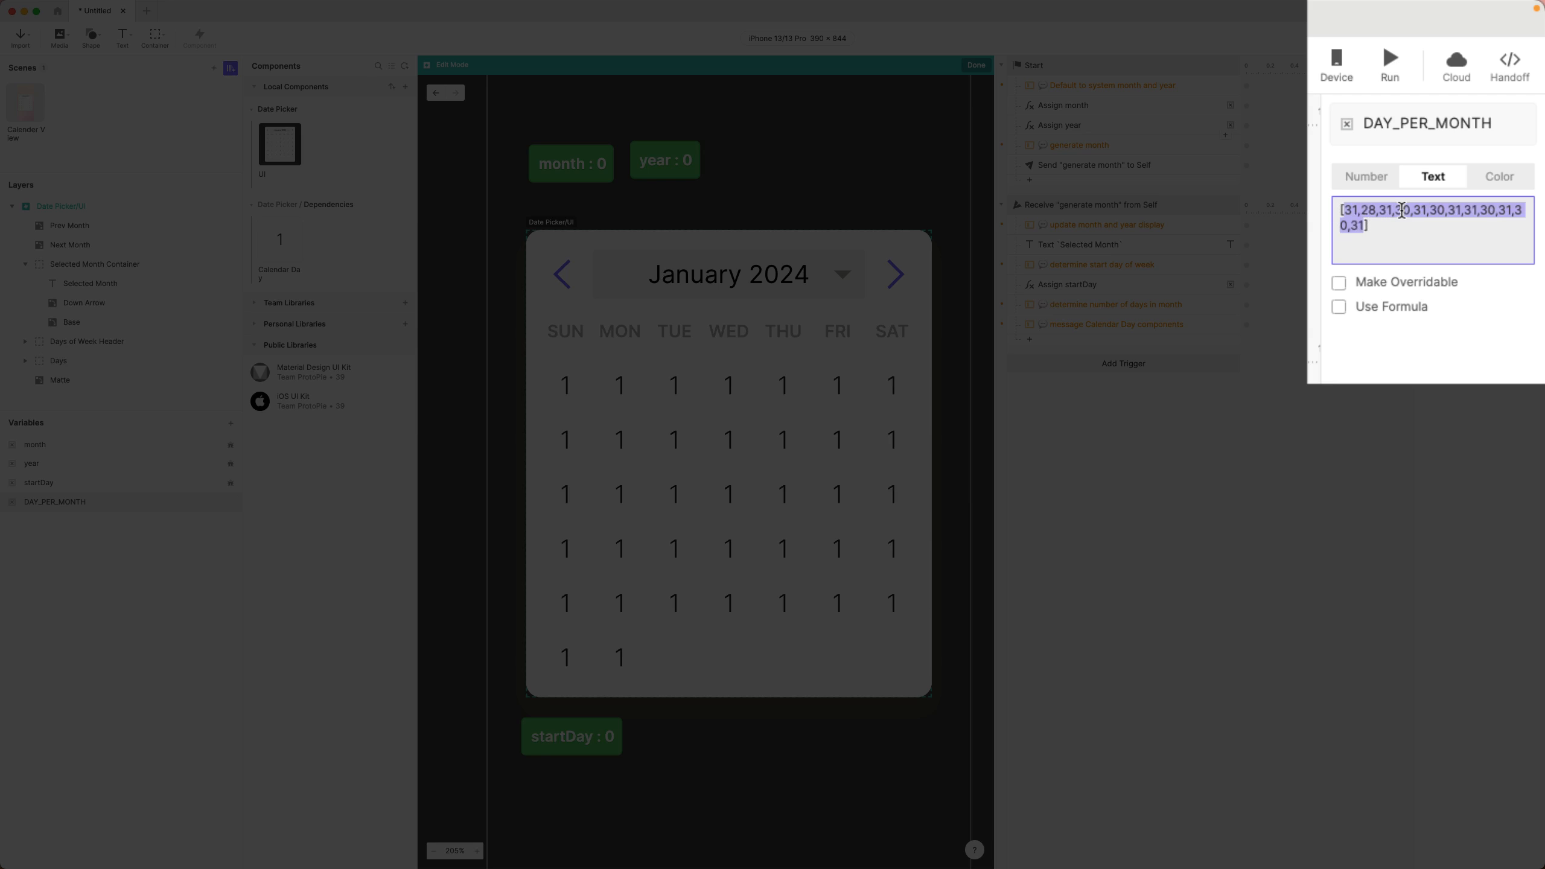
{"action": "key", "text": "Left"}
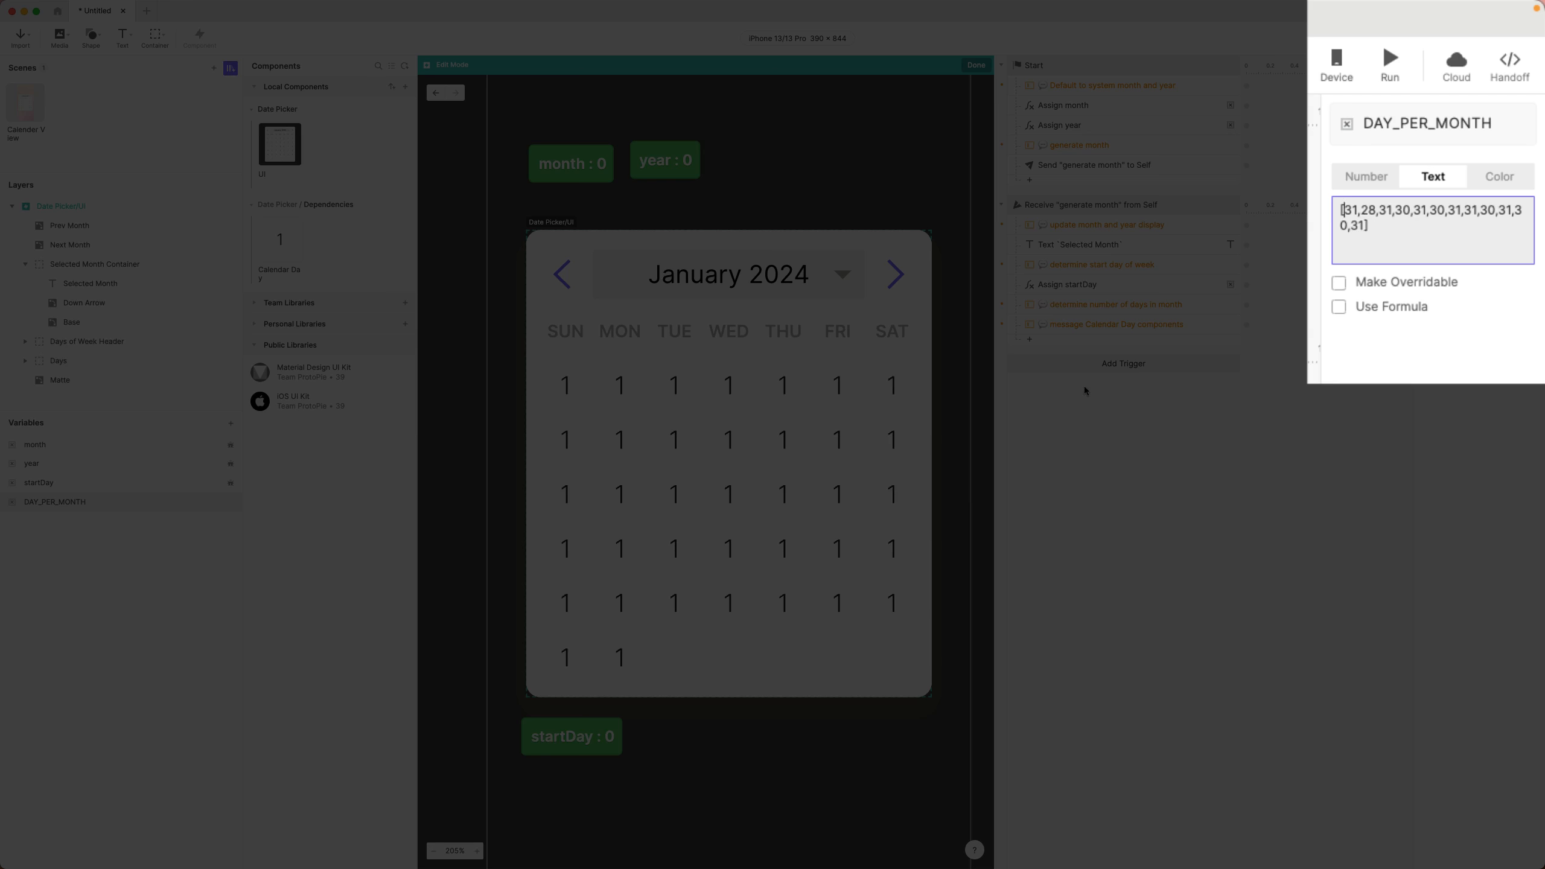
{"action": "triple_click", "coordinate": [1371, 219]}
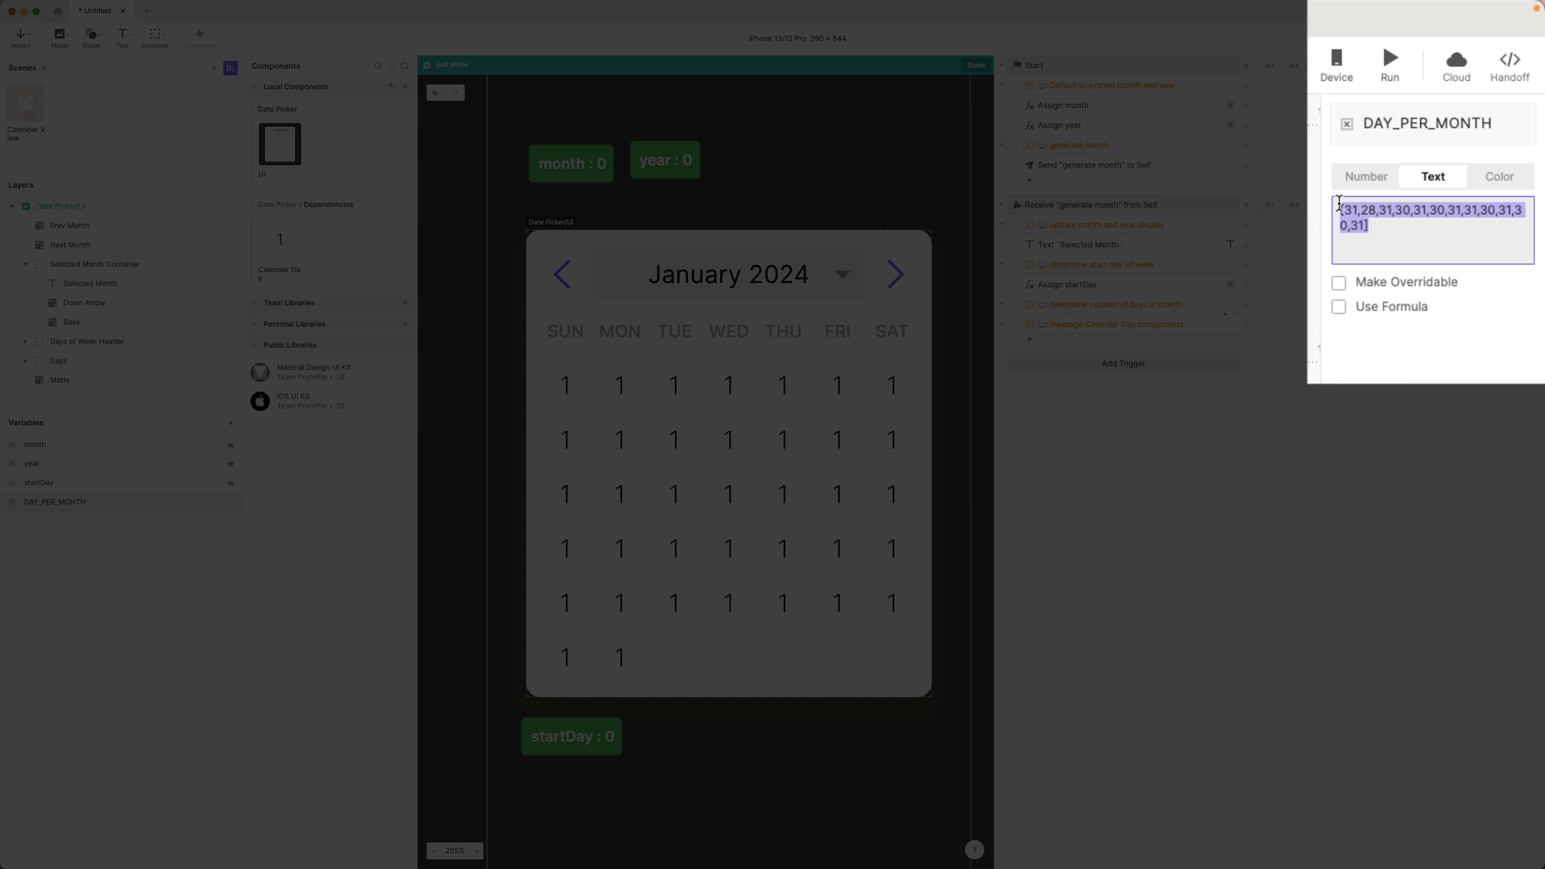
{"action": "left_click", "coordinate": [1221, 421]}
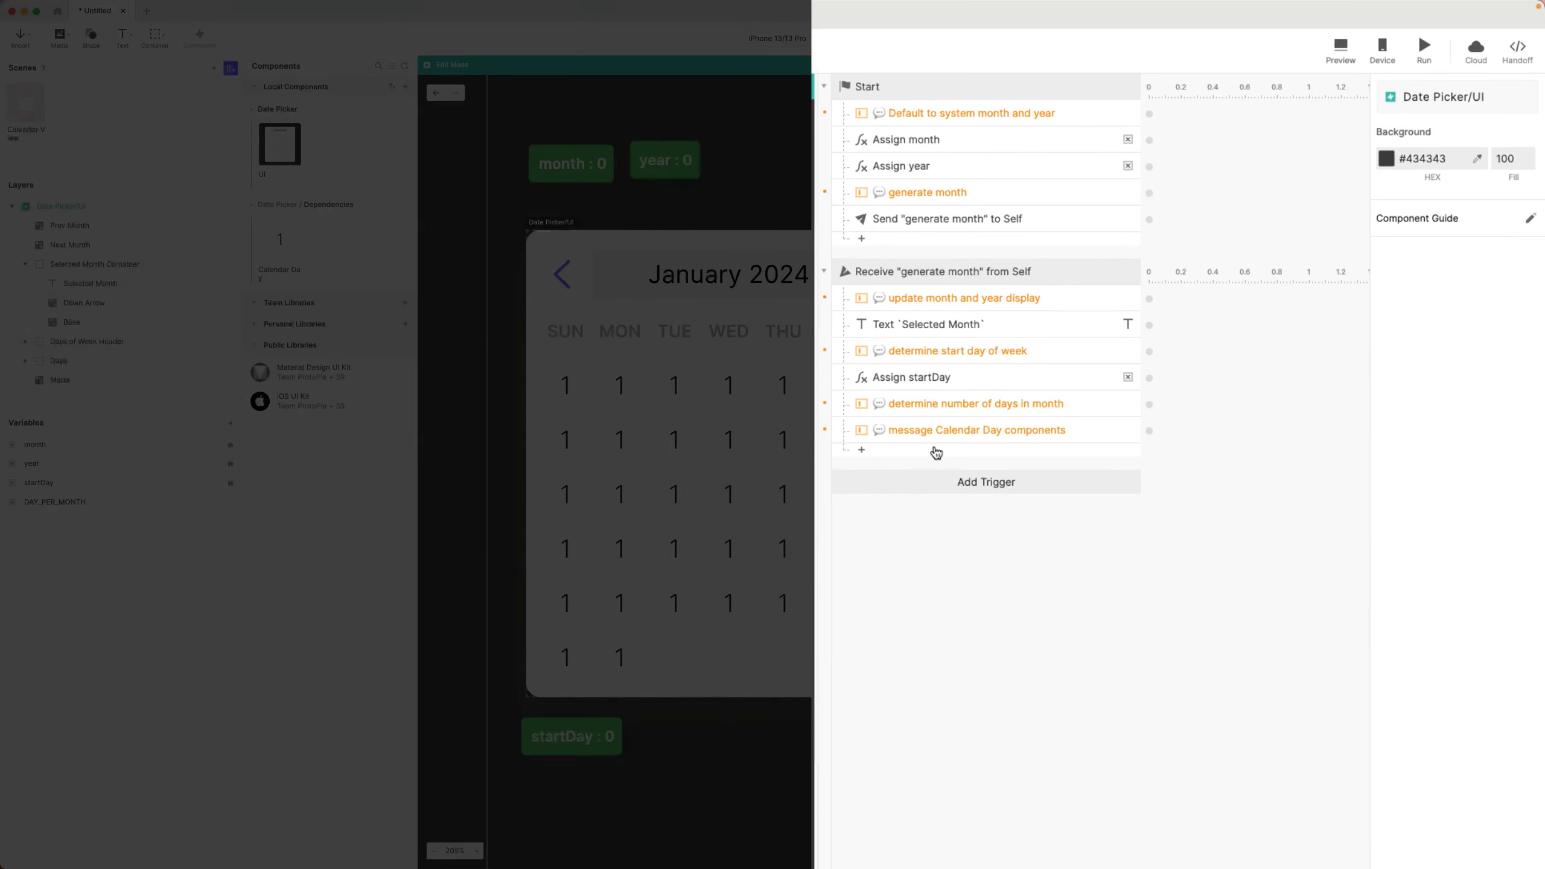
- Add a condition under Receive "generate month" that requires the month variable to be not equal to 2
{"action": "left_click", "coordinate": [936, 457]}
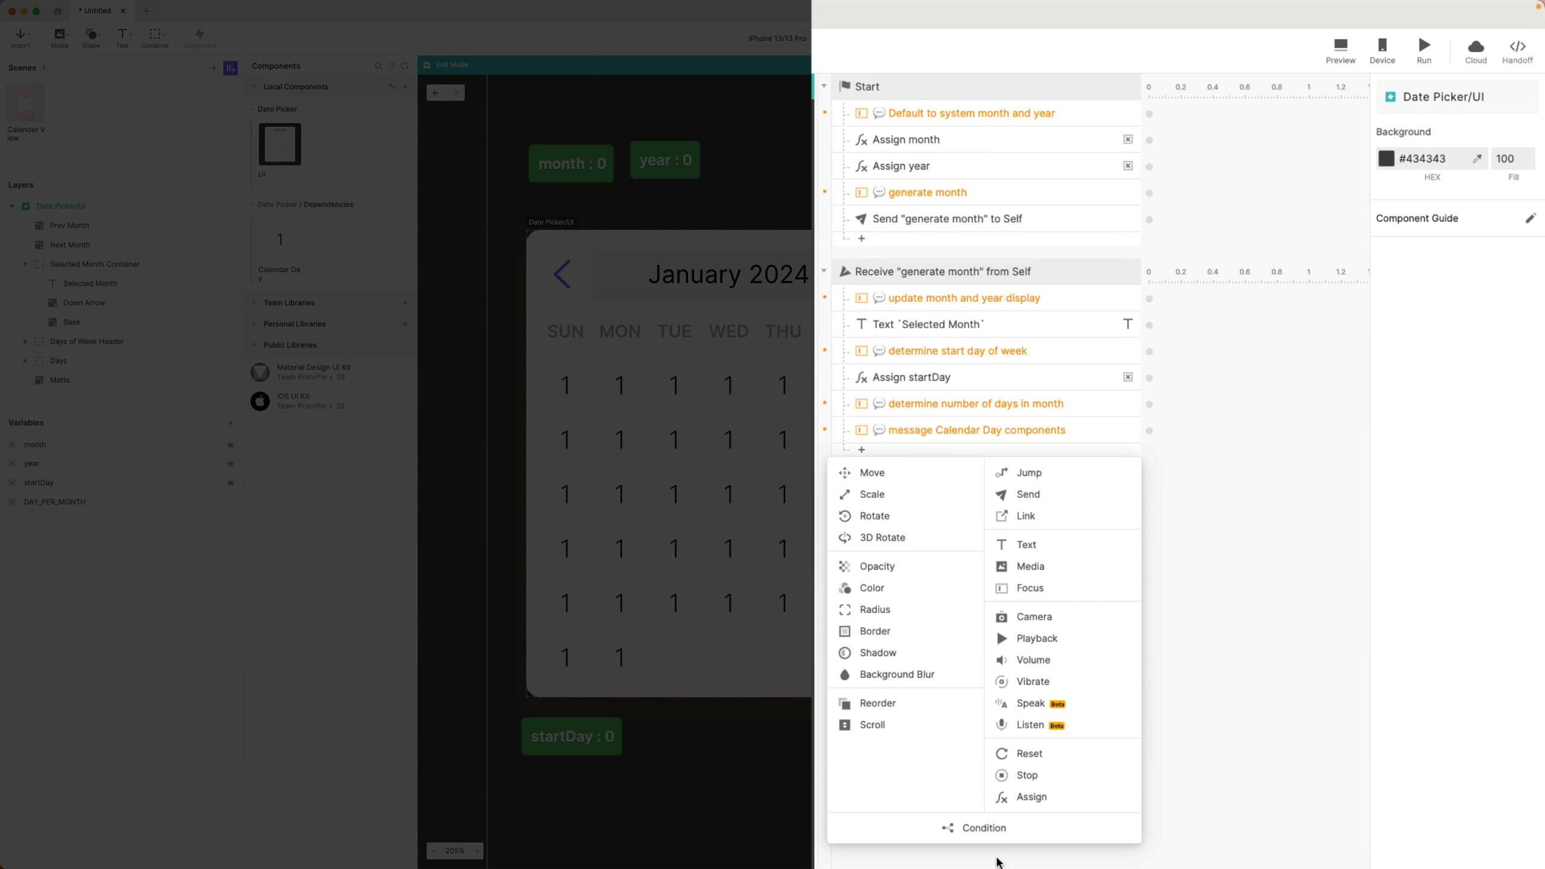
{"action": "left_click", "coordinate": [1004, 835]}
{"action": "left_click", "coordinate": [1420, 204]}
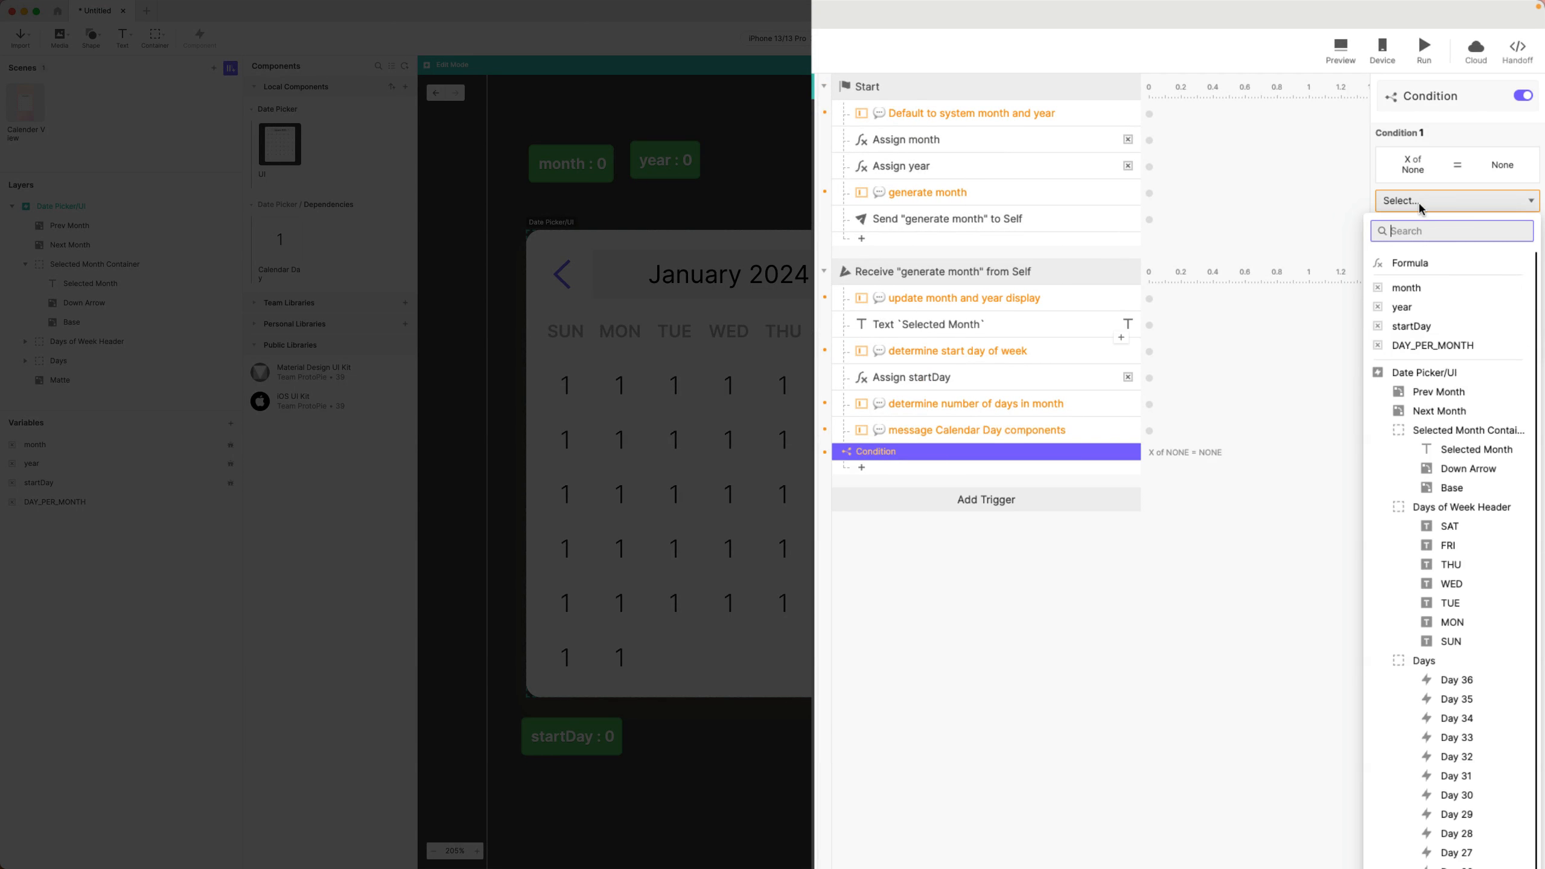
{"action": "left_click", "coordinate": [1408, 287]}
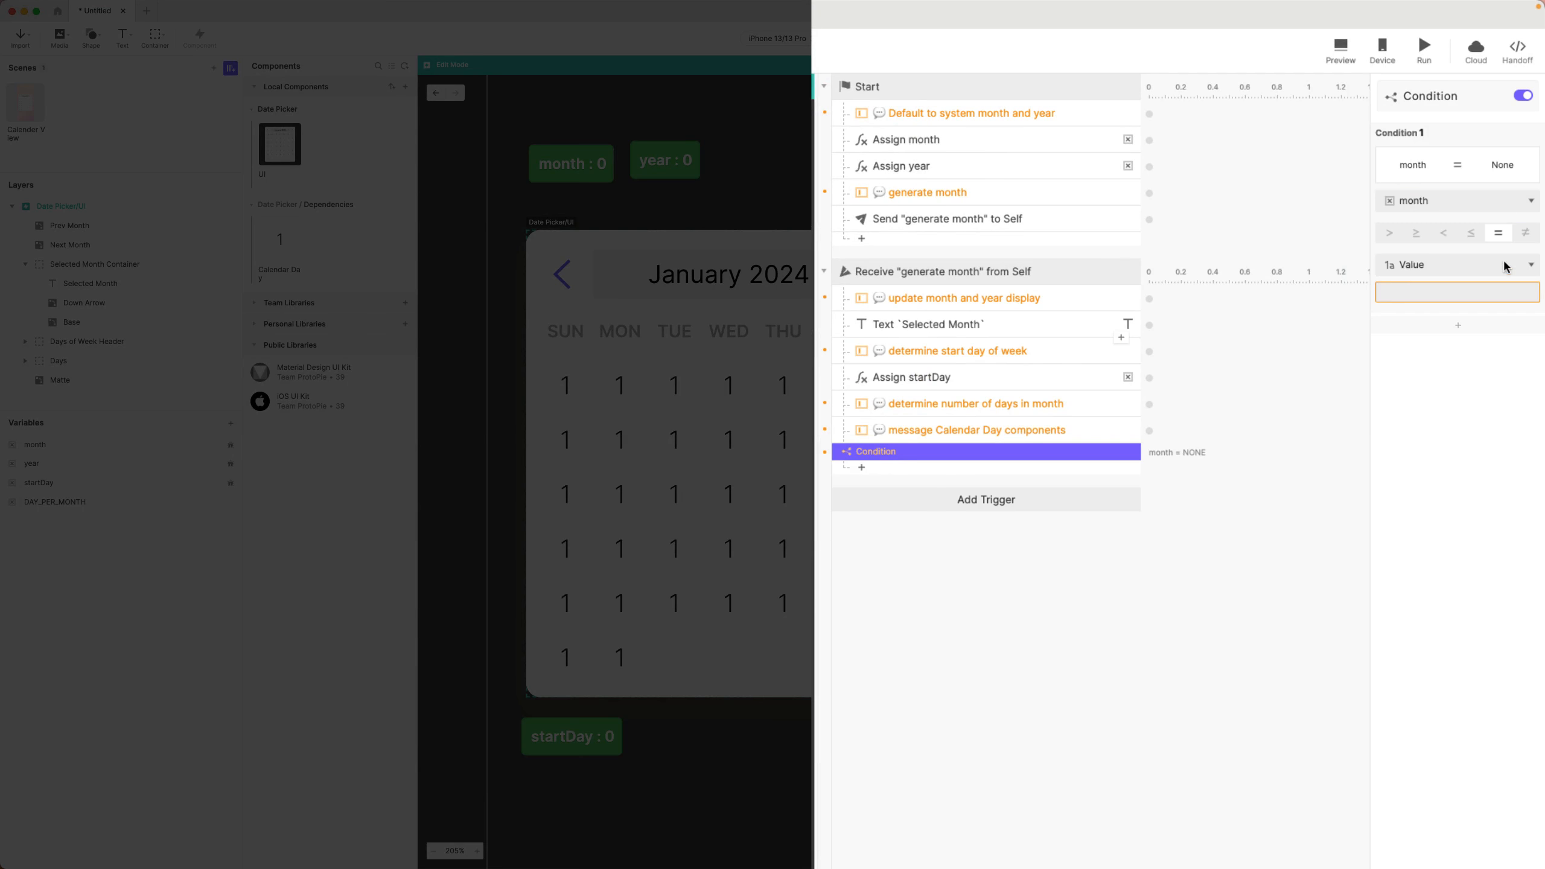
{"action": "left_click", "coordinate": [1523, 235]}
{"action": "left_click", "coordinate": [1419, 294]}
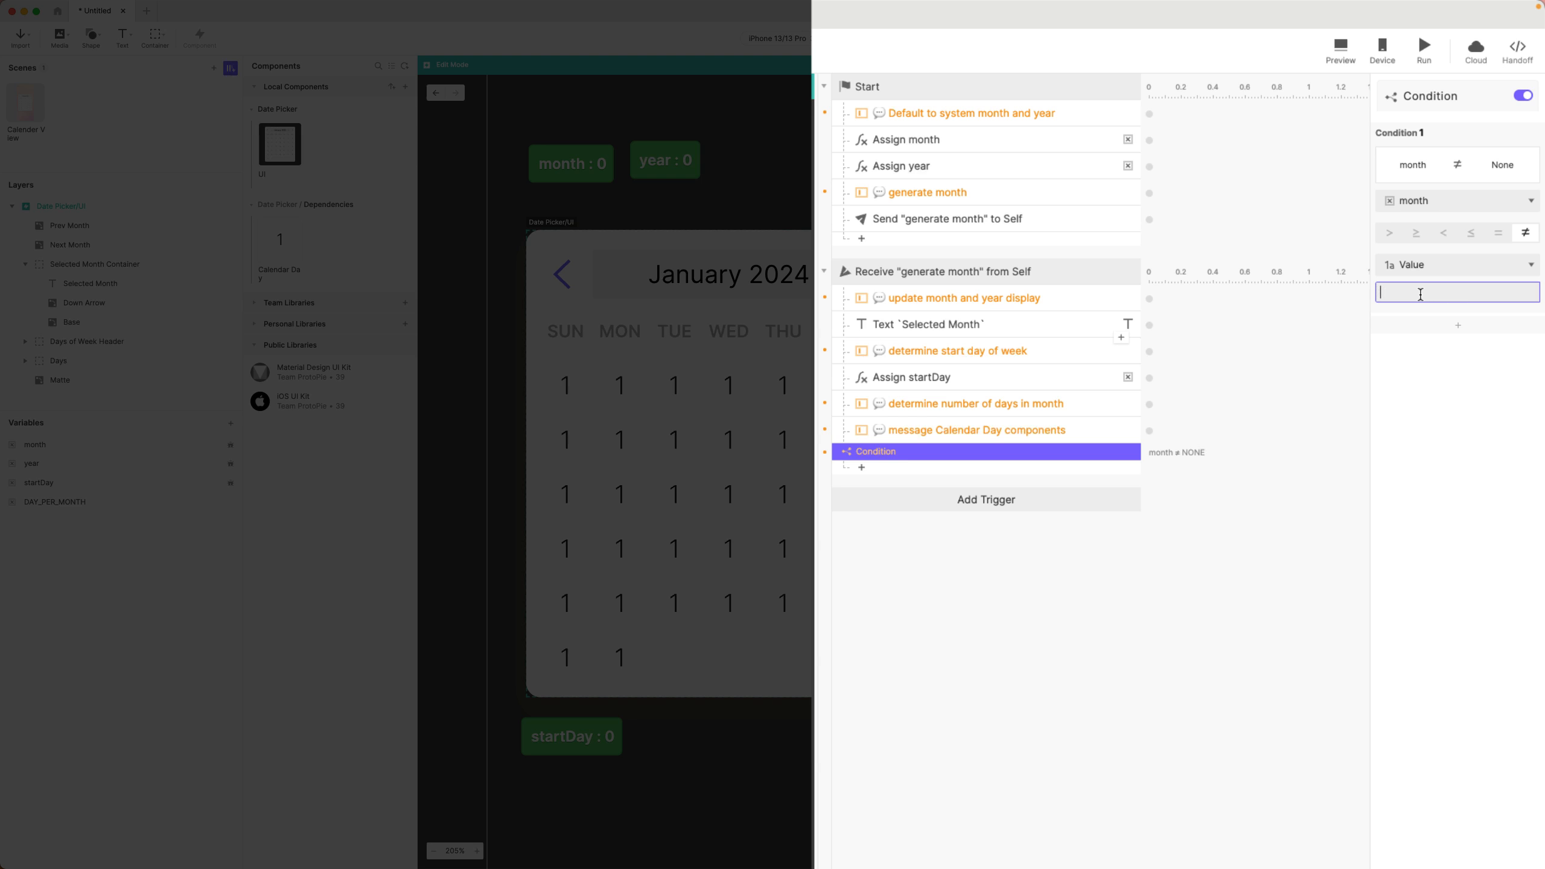
{"action": "type", "text": "2"}
{"action": "left_click", "coordinate": [1462, 388]}
- Label the new month condition NOT FEB
{"action": "double_click", "coordinate": [887, 454]}
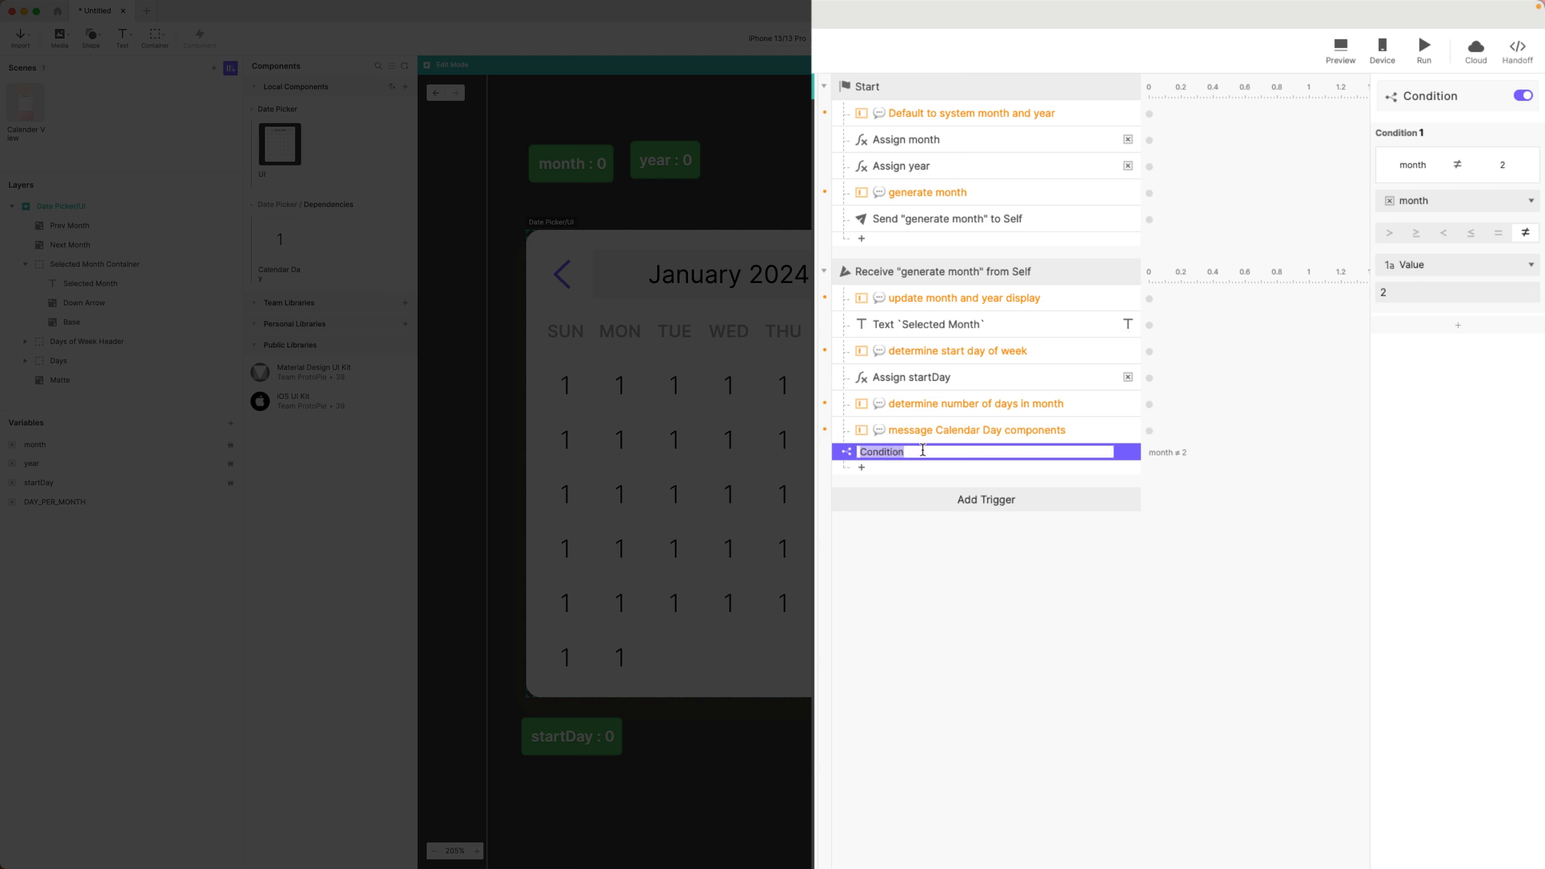
{"action": "left_click", "coordinate": [921, 451]}
{"action": "type", "text": "NOT FEB"}
{"action": "key", "text": "Return"}
- Add an Assign response under Condition NOT FEB and create a new variable named daysInMonth
{"action": "left_click", "coordinate": [890, 473]}
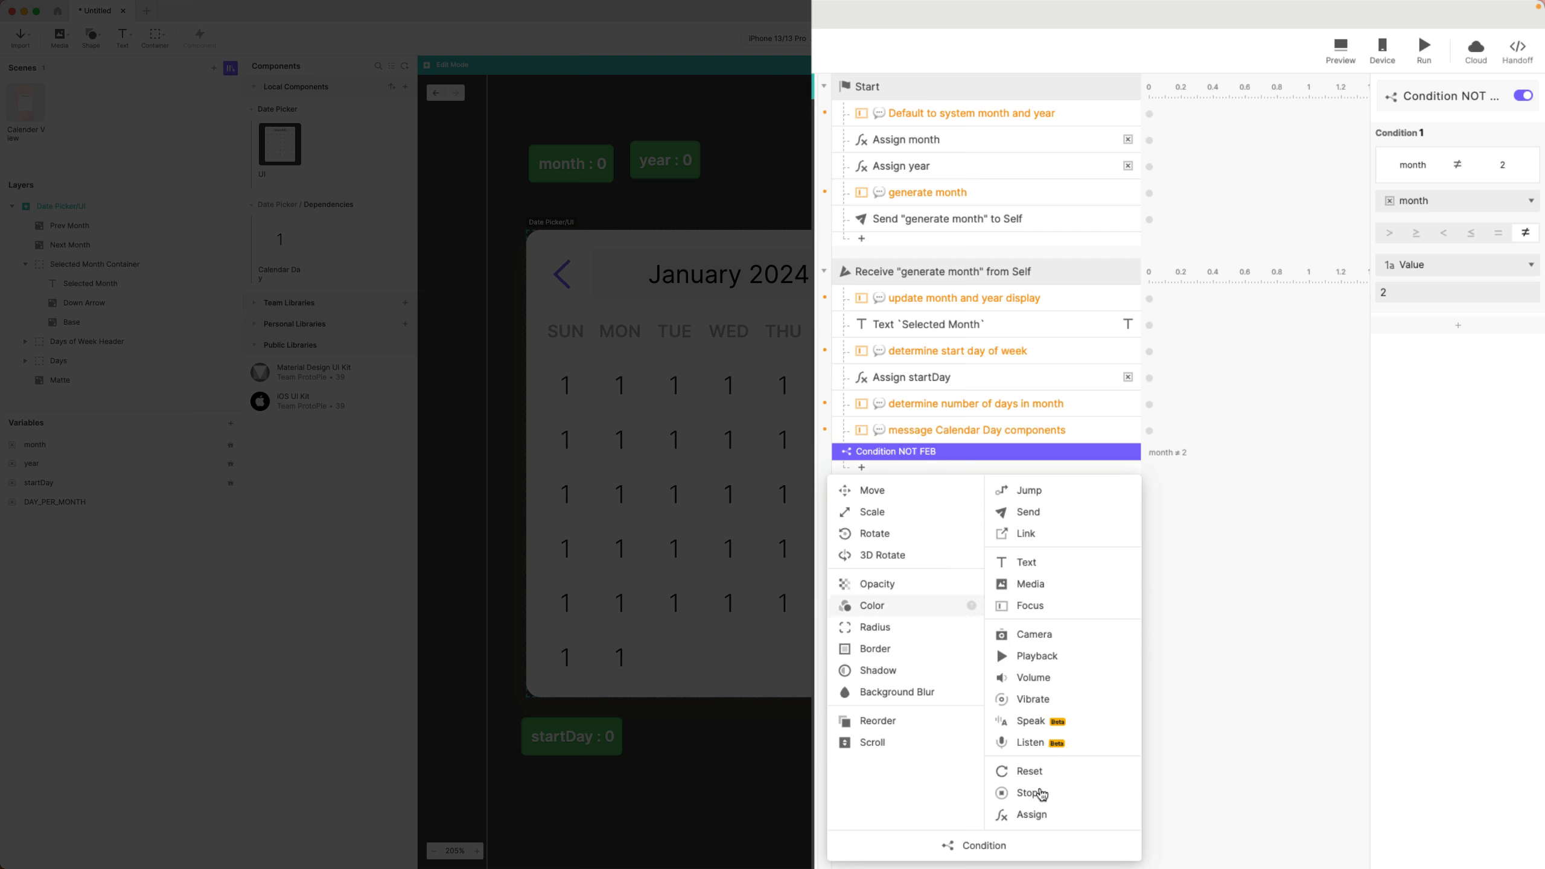
{"action": "left_click", "coordinate": [1052, 826]}
{"action": "left_click", "coordinate": [75, 563]}
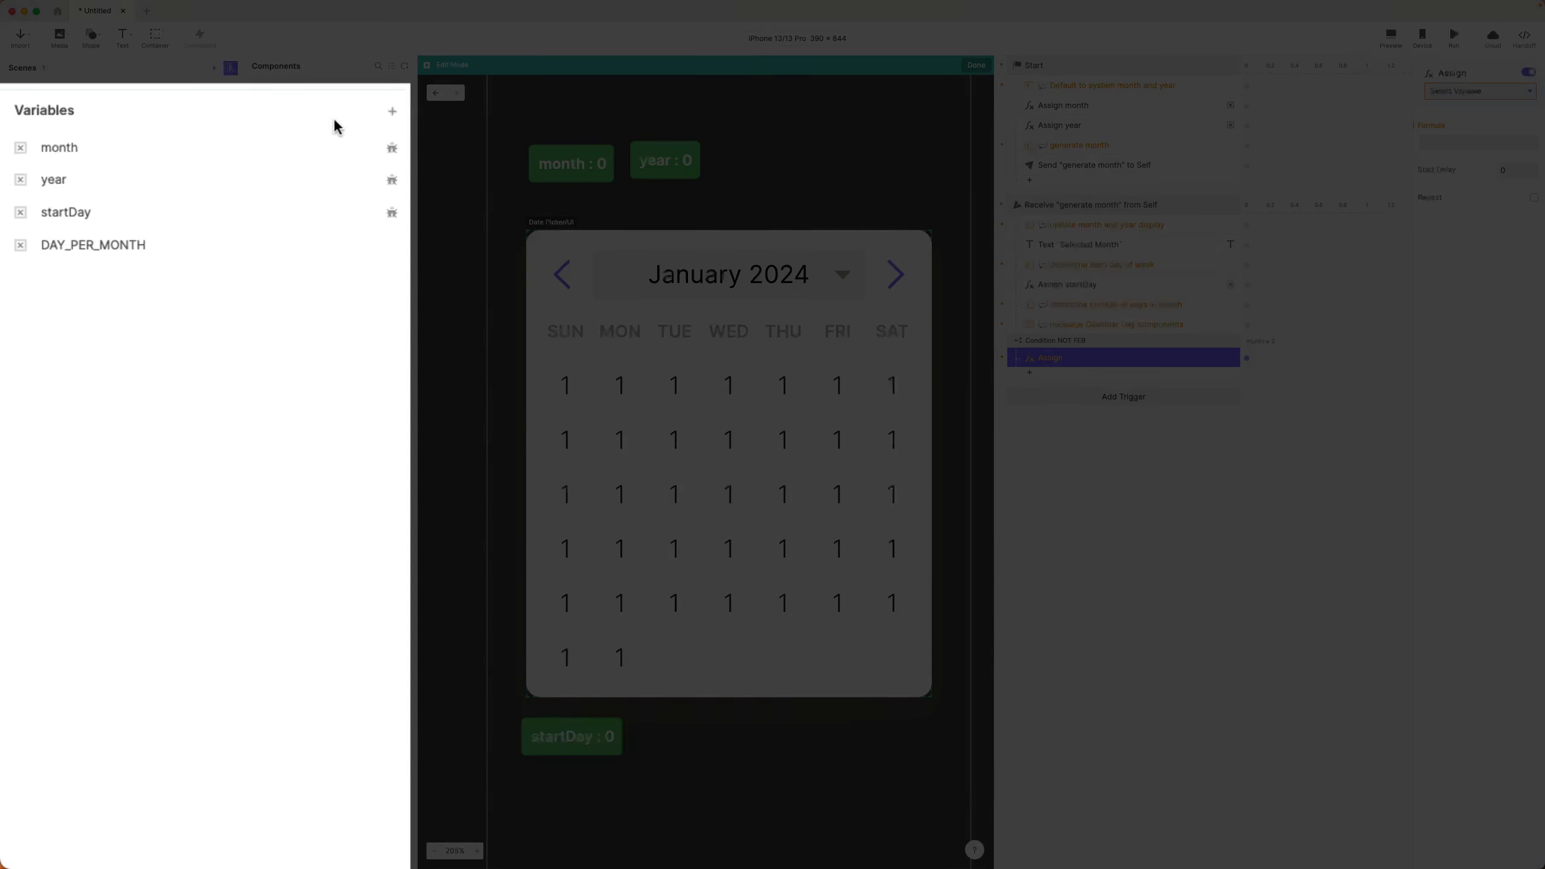
{"action": "left_click", "coordinate": [230, 423]}
{"action": "double_click", "coordinate": [76, 277]}
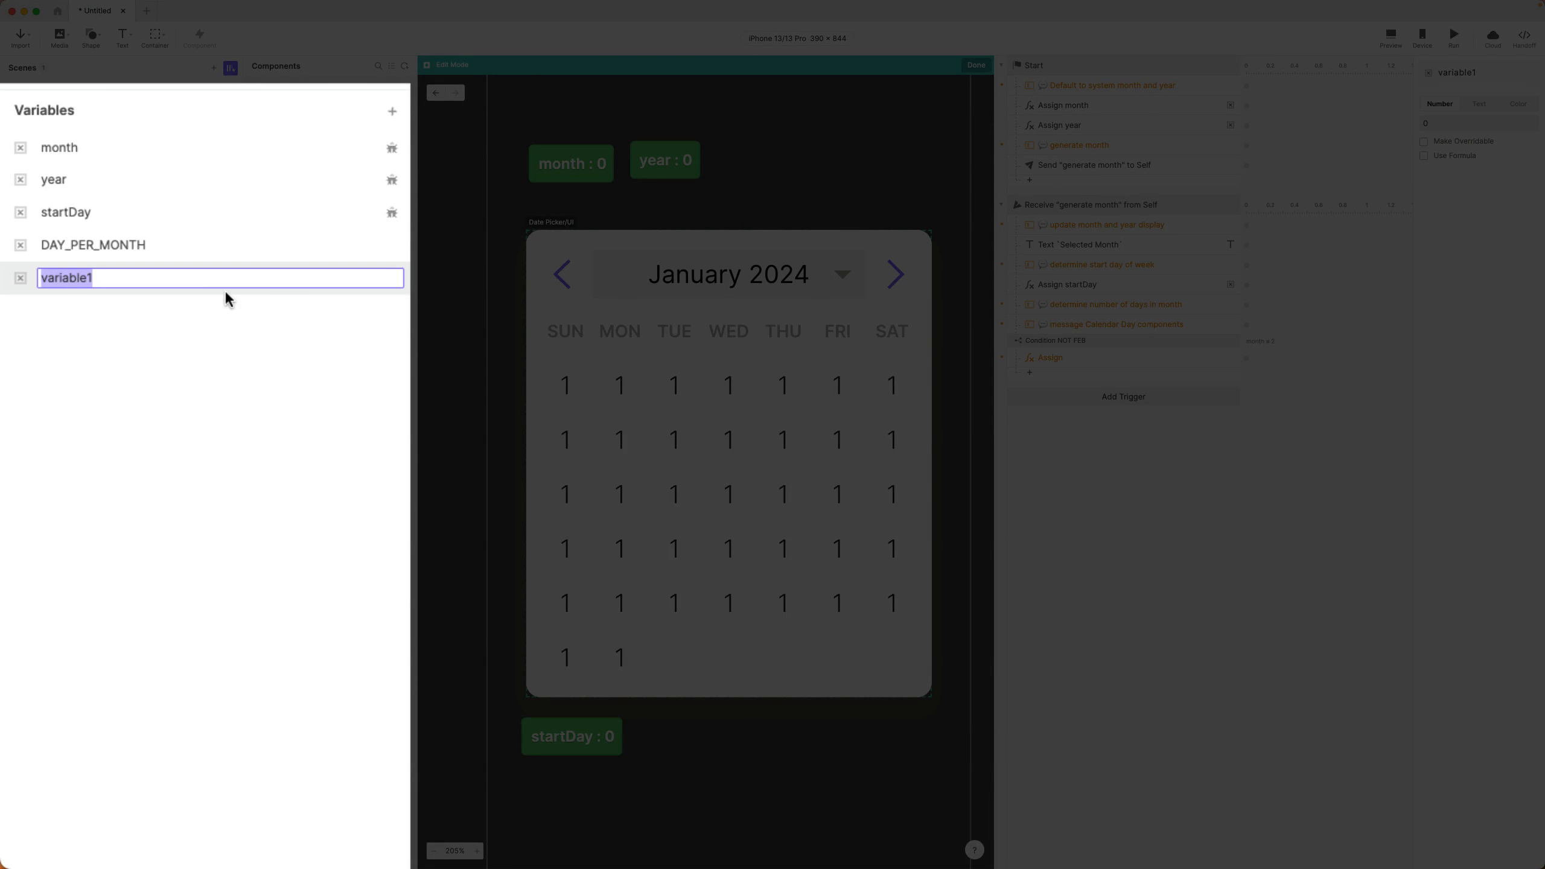
{"action": "type", "text": "daysInMonth"}
{"action": "key", "text": "Return"}
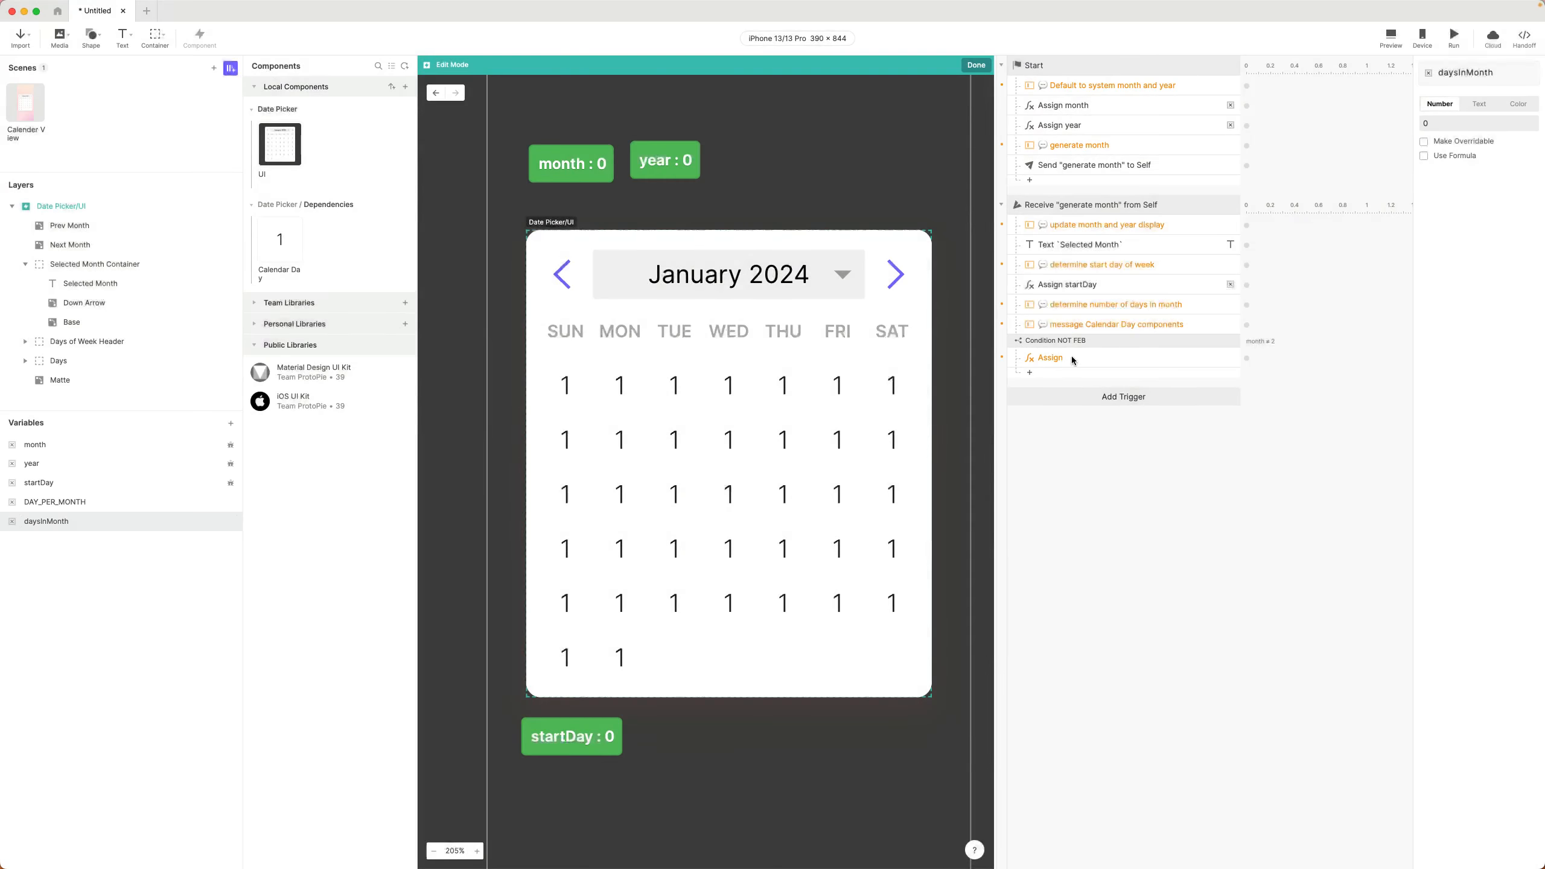
- Set the Assign response under Condition NOT FEB to target the daysInMonth variable
{"action": "left_click", "coordinate": [1071, 358]}
{"action": "left_click", "coordinate": [1465, 100]}
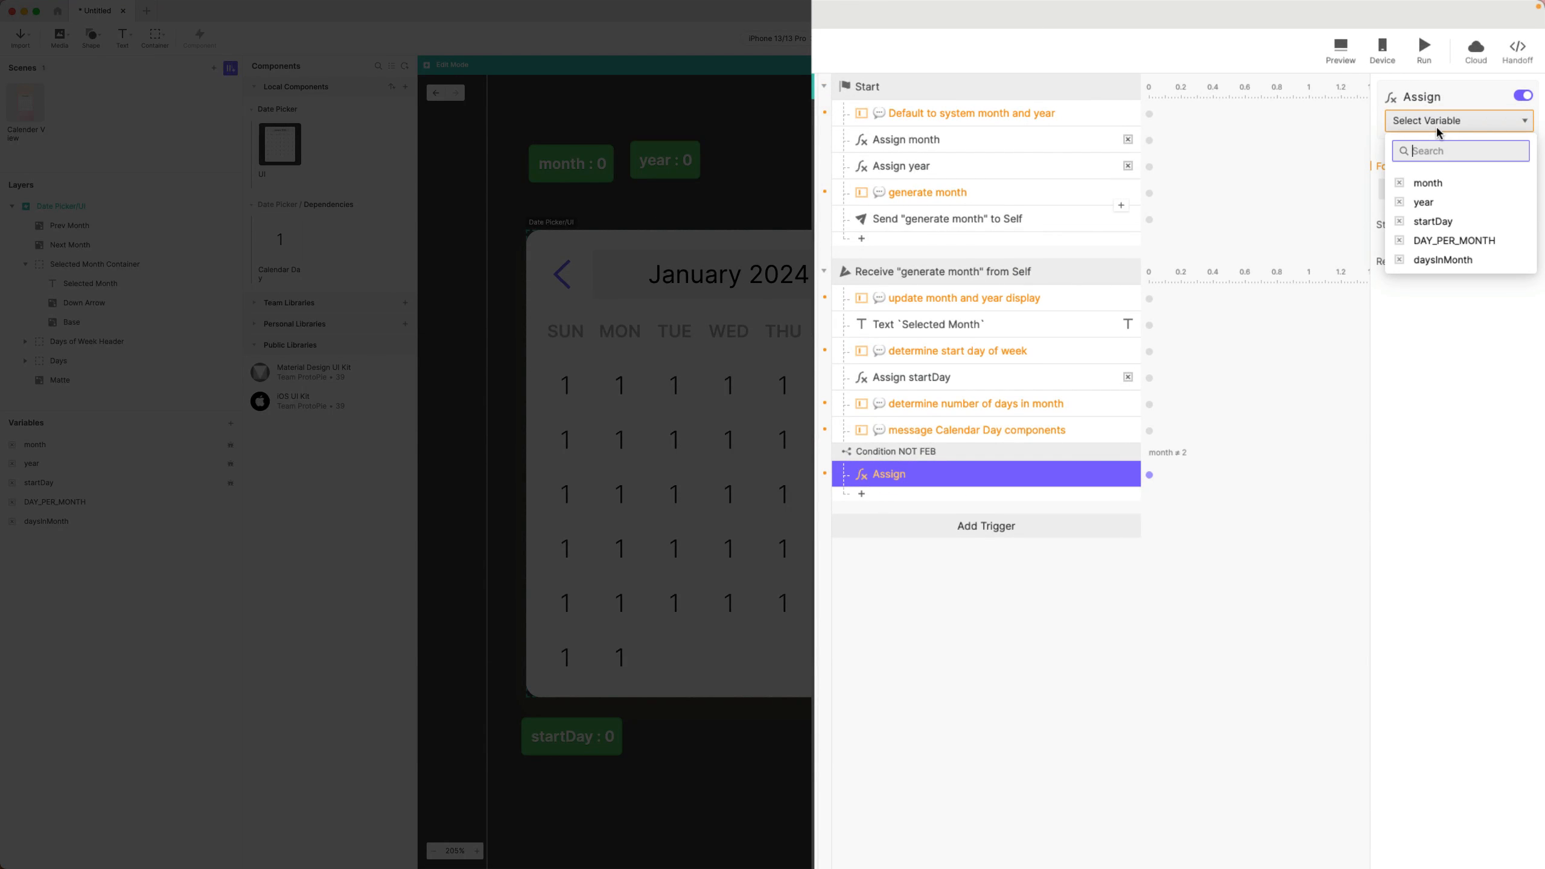
{"action": "left_click", "coordinate": [1452, 259]}
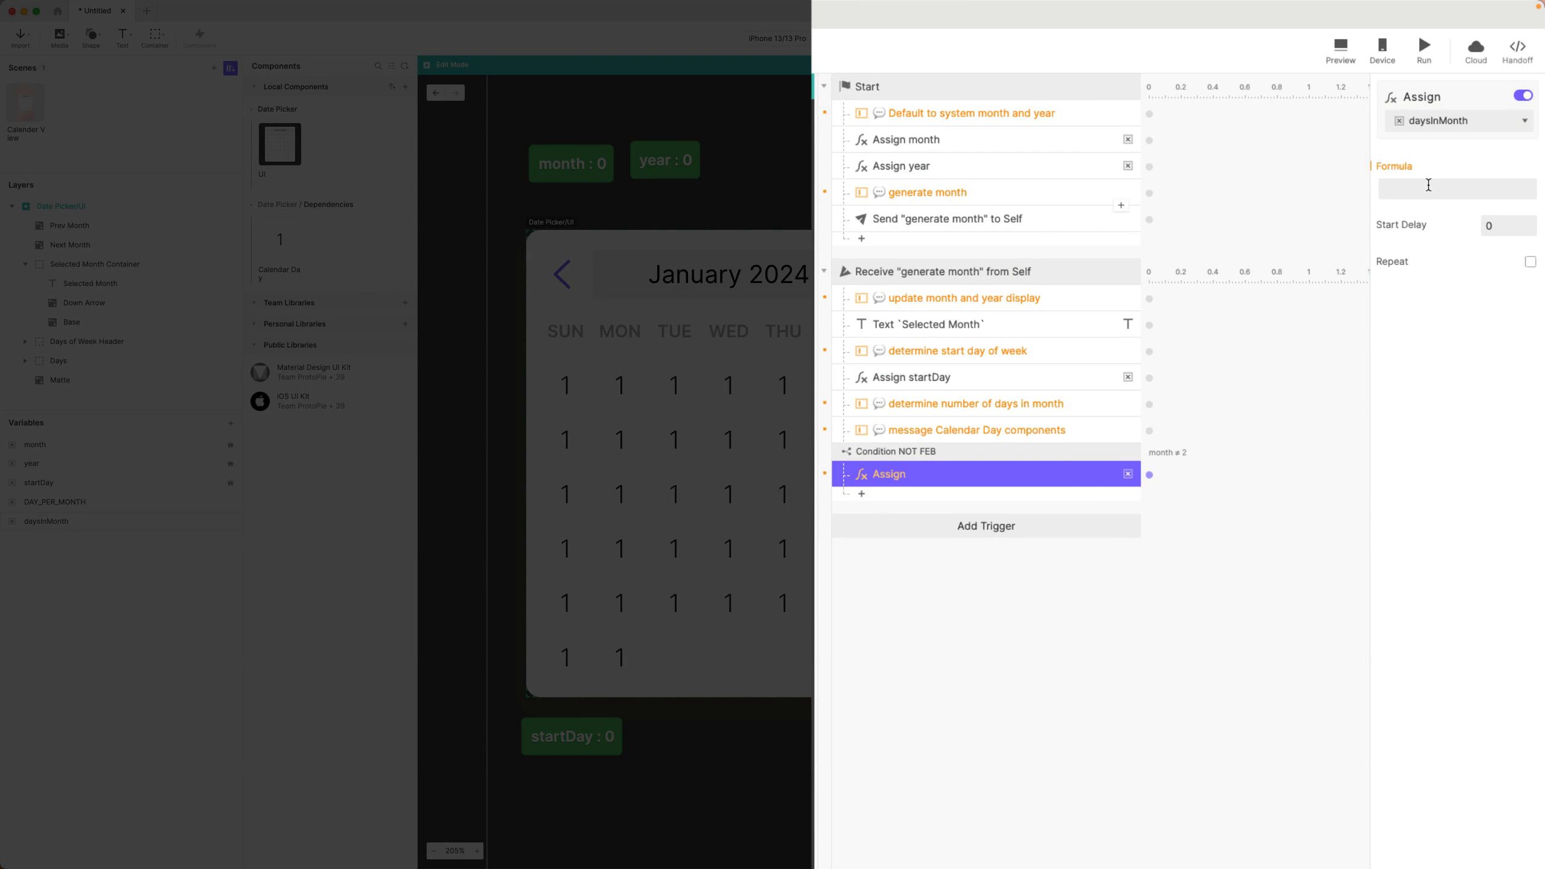
{"action": "left_click", "coordinate": [1427, 185]}
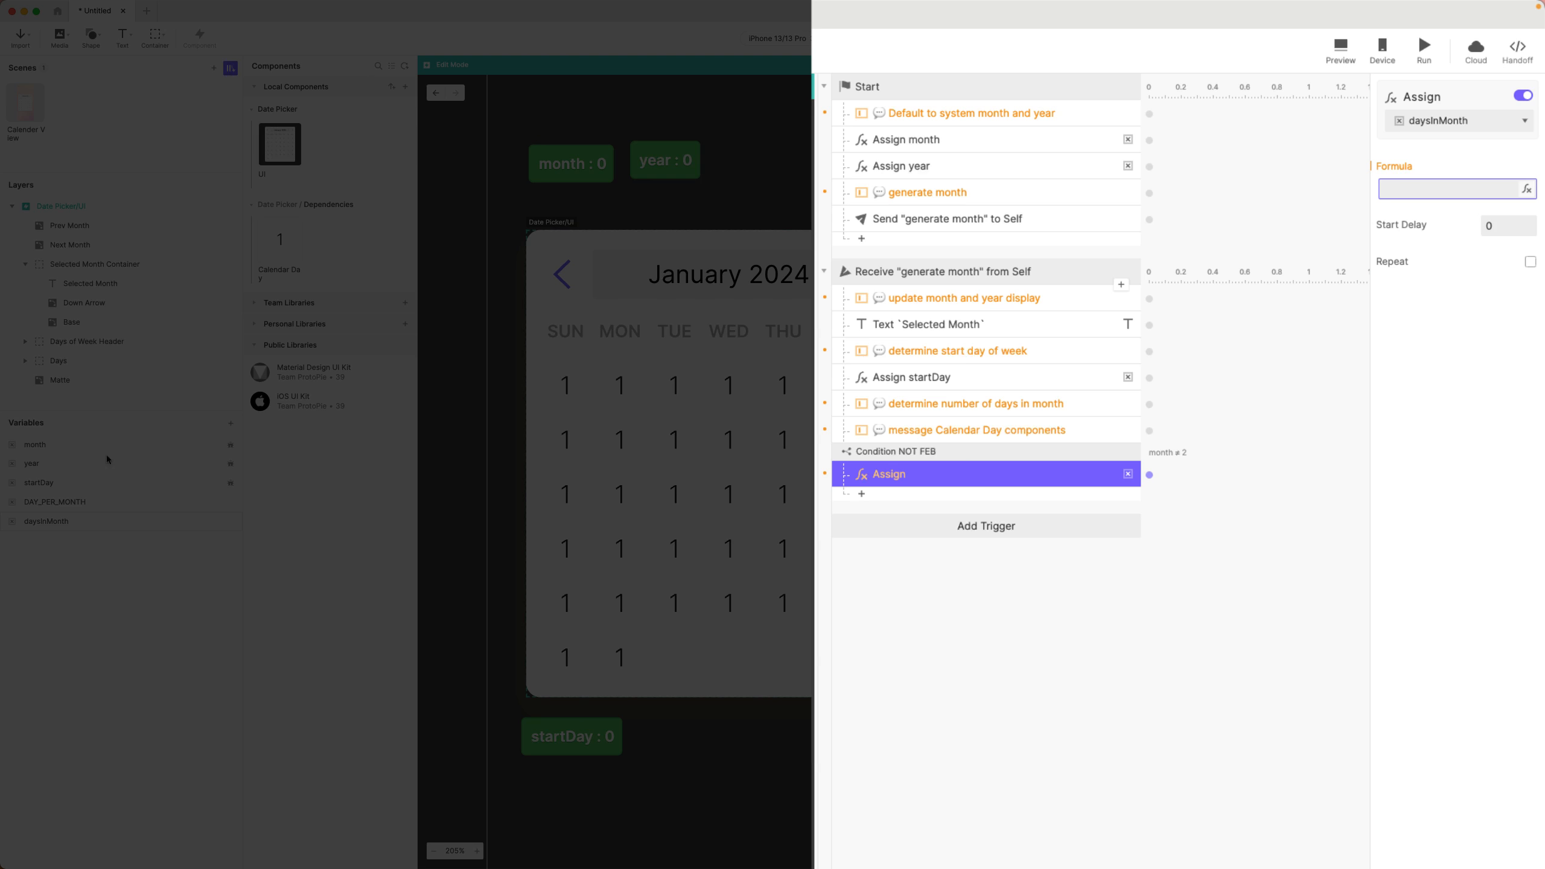
- Review the DAY_PER_MONTH variable's text value before writing the daysInMonth formula
{"action": "left_click", "coordinate": [80, 503]}
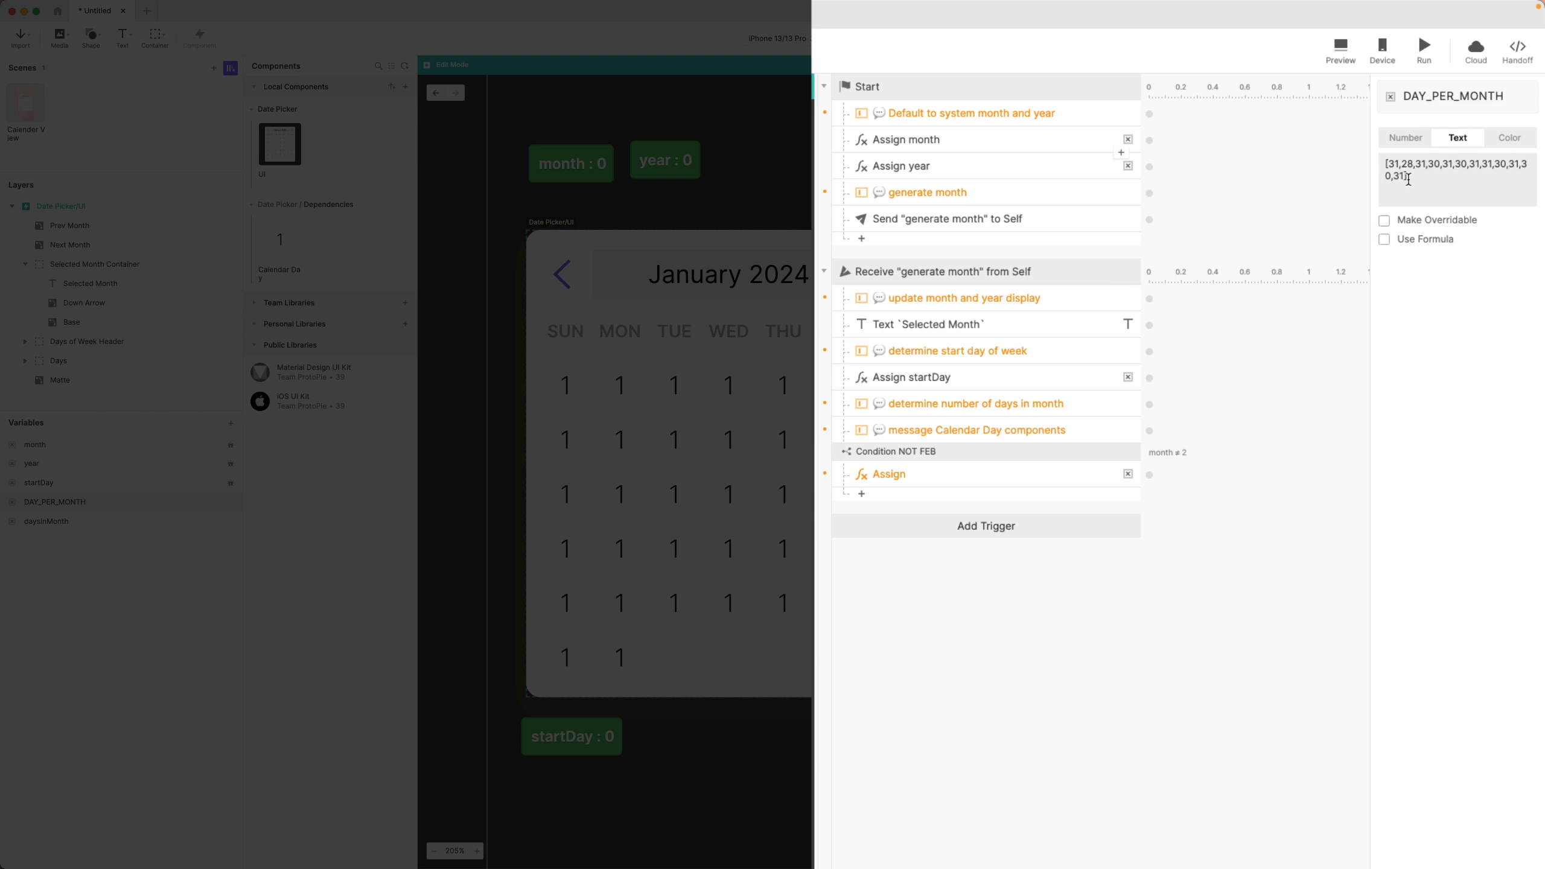
{"action": "left_click", "coordinate": [1394, 172]}
{"action": "left_click", "coordinate": [1414, 165]}
{"action": "left_click", "coordinate": [1418, 178]}
{"action": "left_click", "coordinate": [971, 660]}
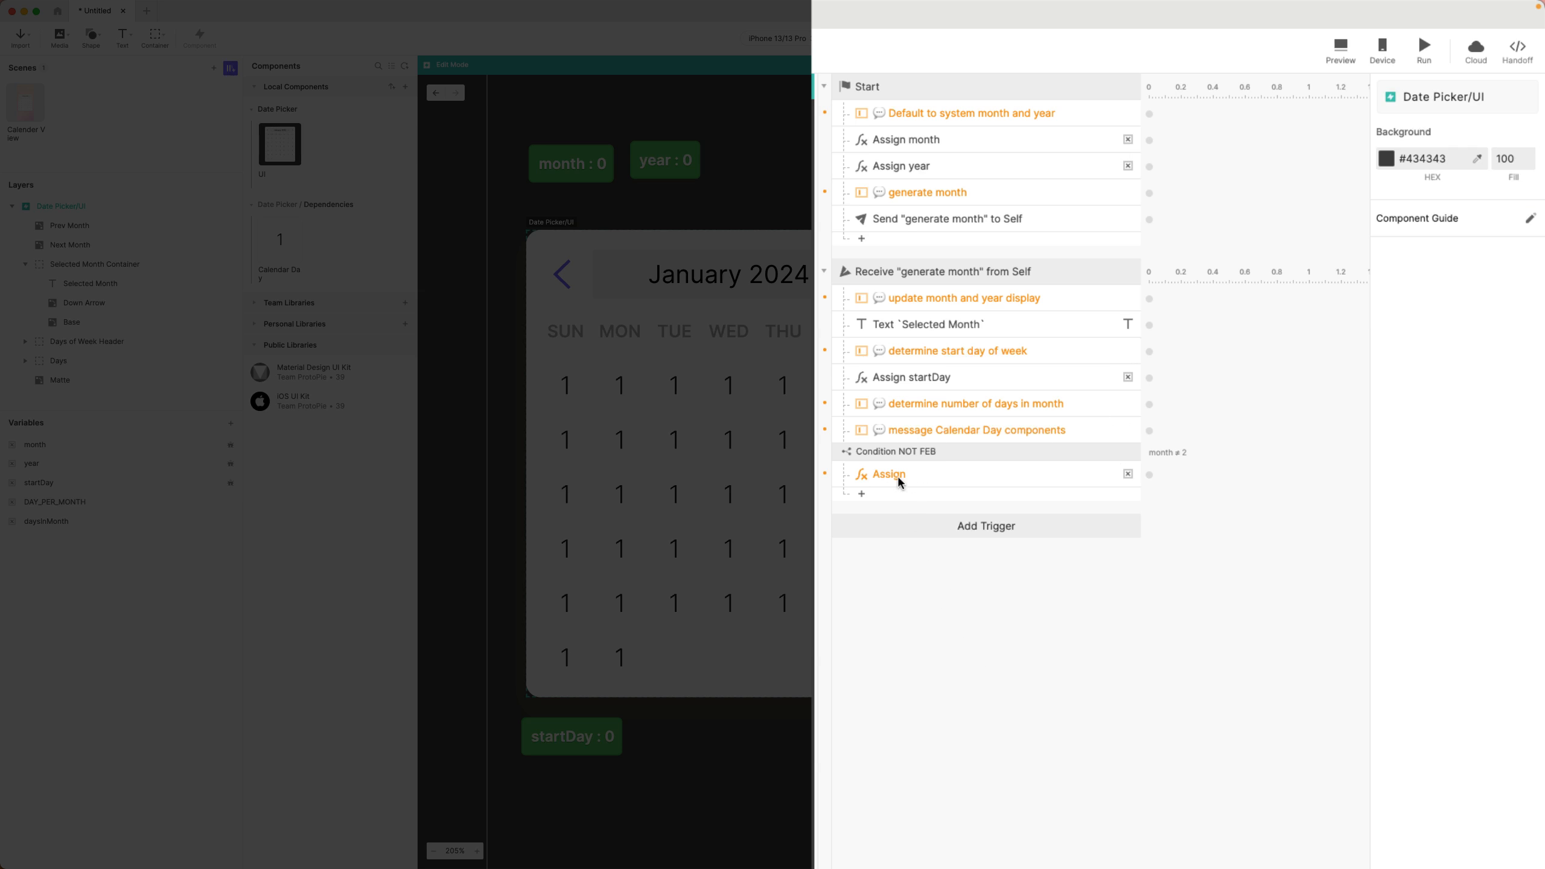
- Start the daysInMonth formula of the Assign response under Condition NOT FEB with parseJson(DAY_PER_MONTH, leaving the index argument open
{"action": "left_click", "coordinate": [987, 477]}
{"action": "left_click", "coordinate": [1421, 183]}
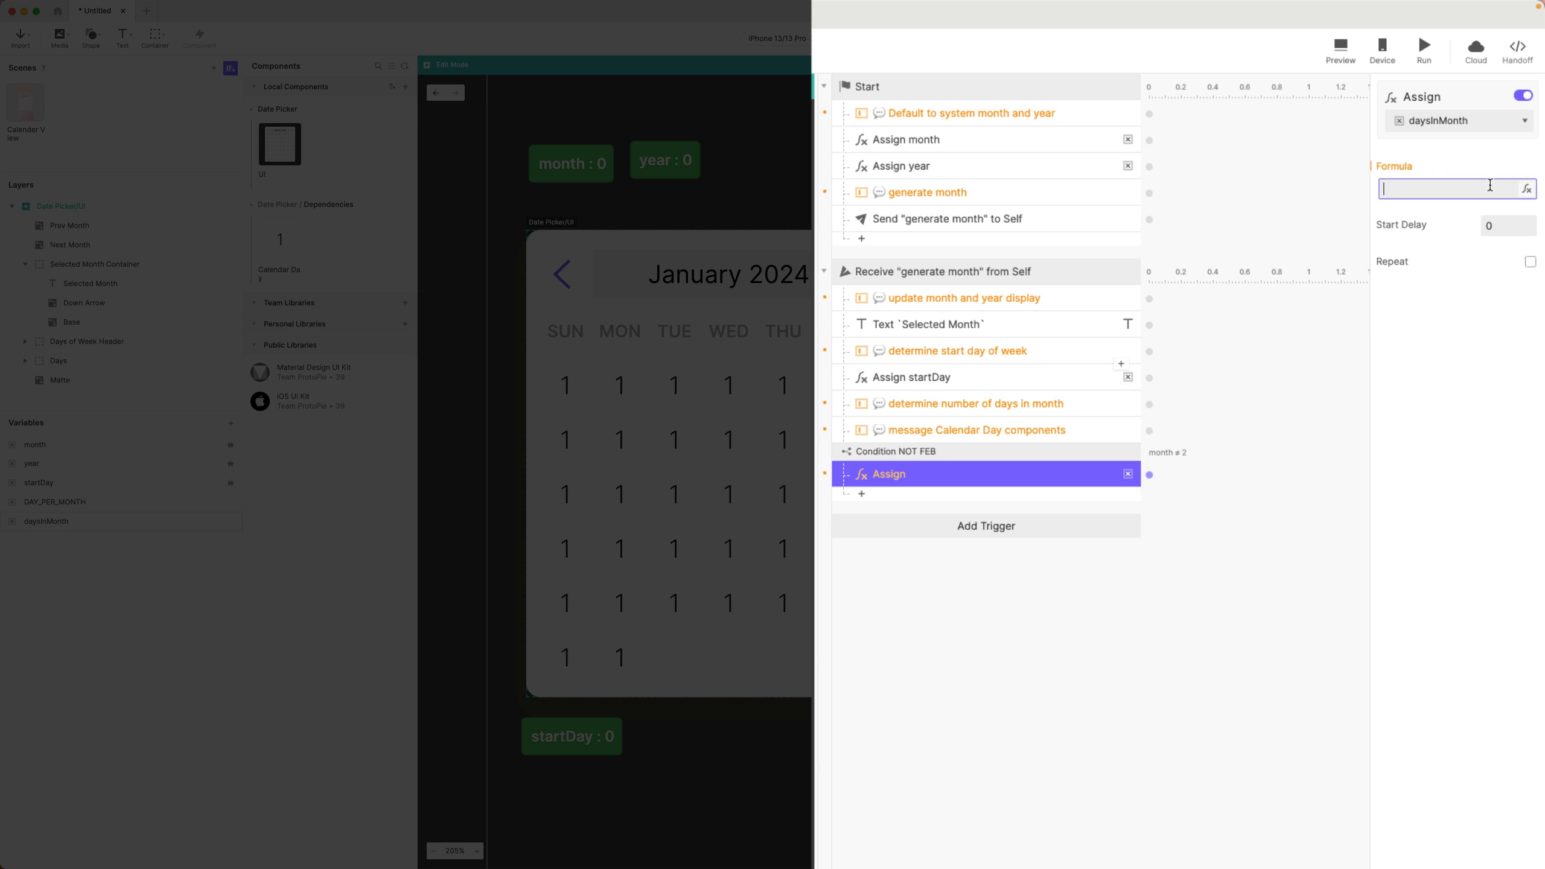
{"action": "left_click", "coordinate": [1529, 191]}
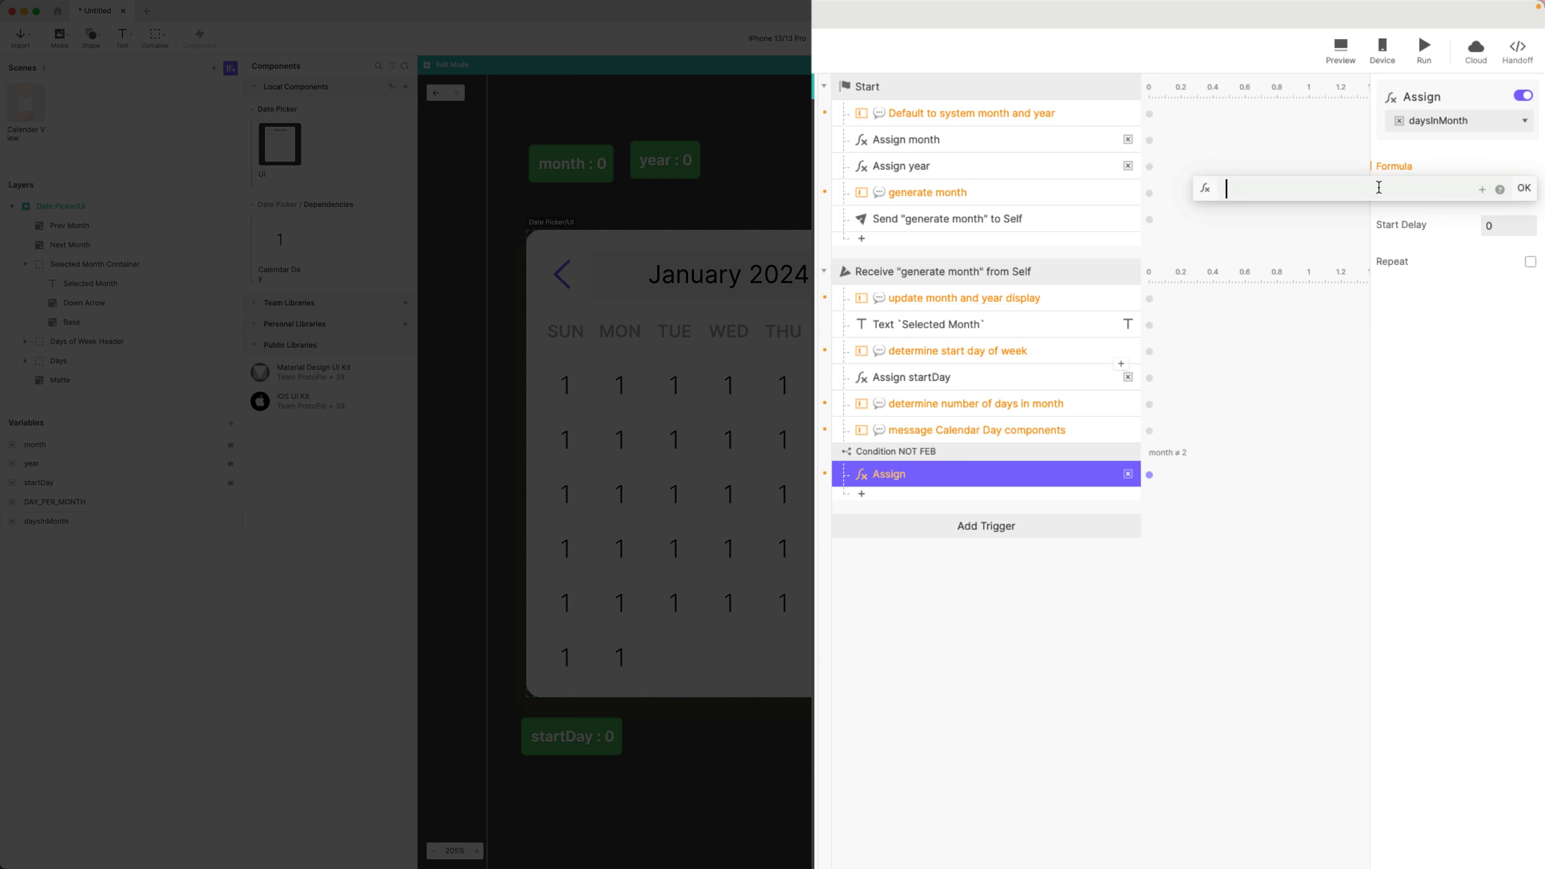
{"action": "type", "text": "parseJson("}
{"action": "type", "text": "DAY"}
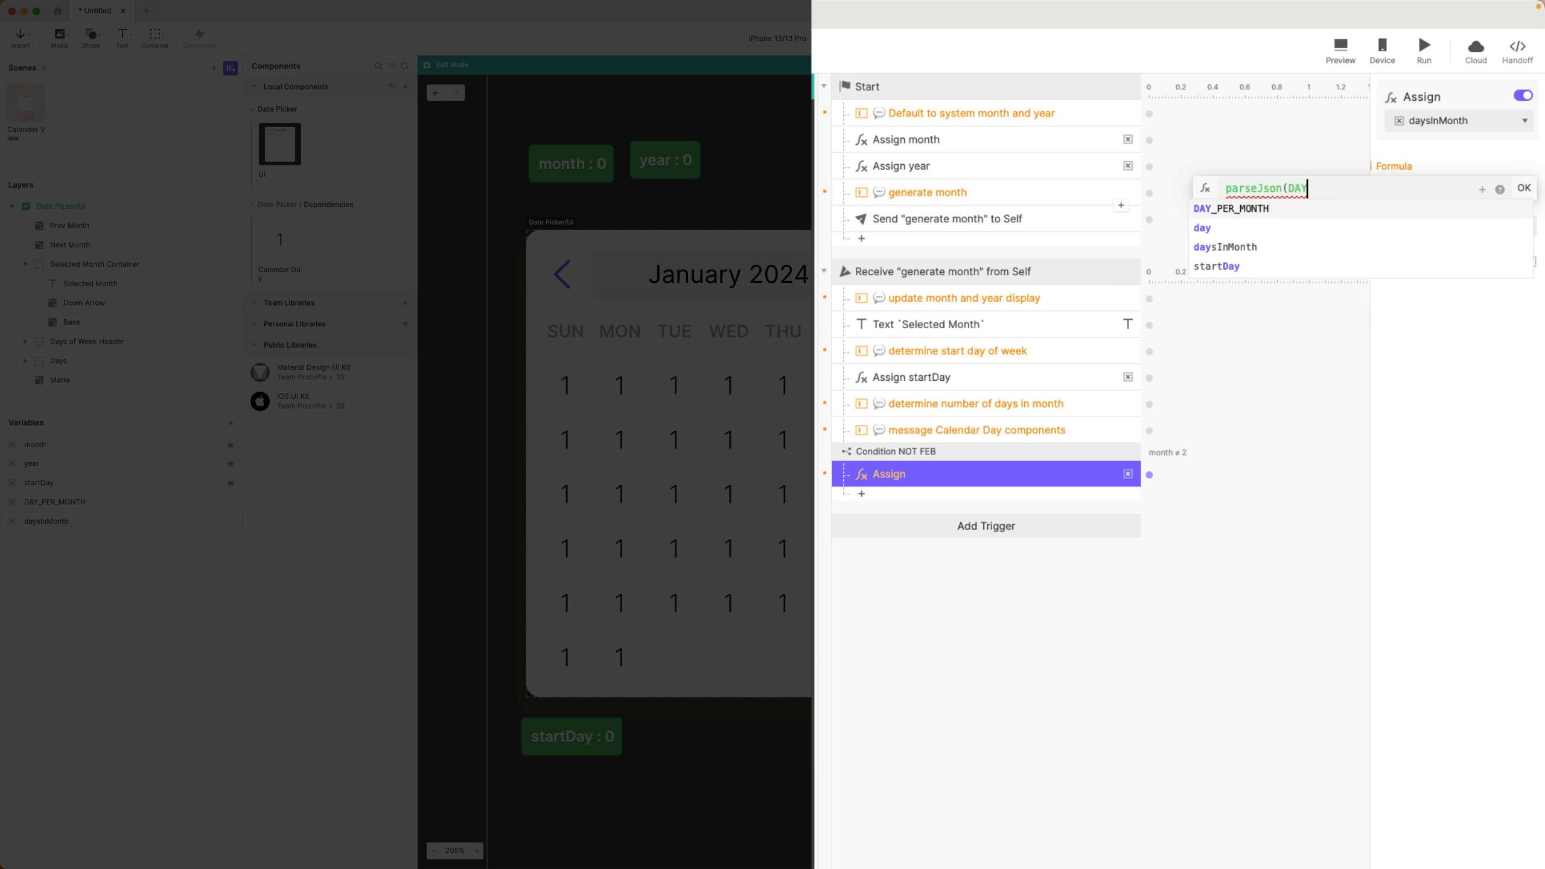
{"action": "type", "text": "_PER_MONTH,"}
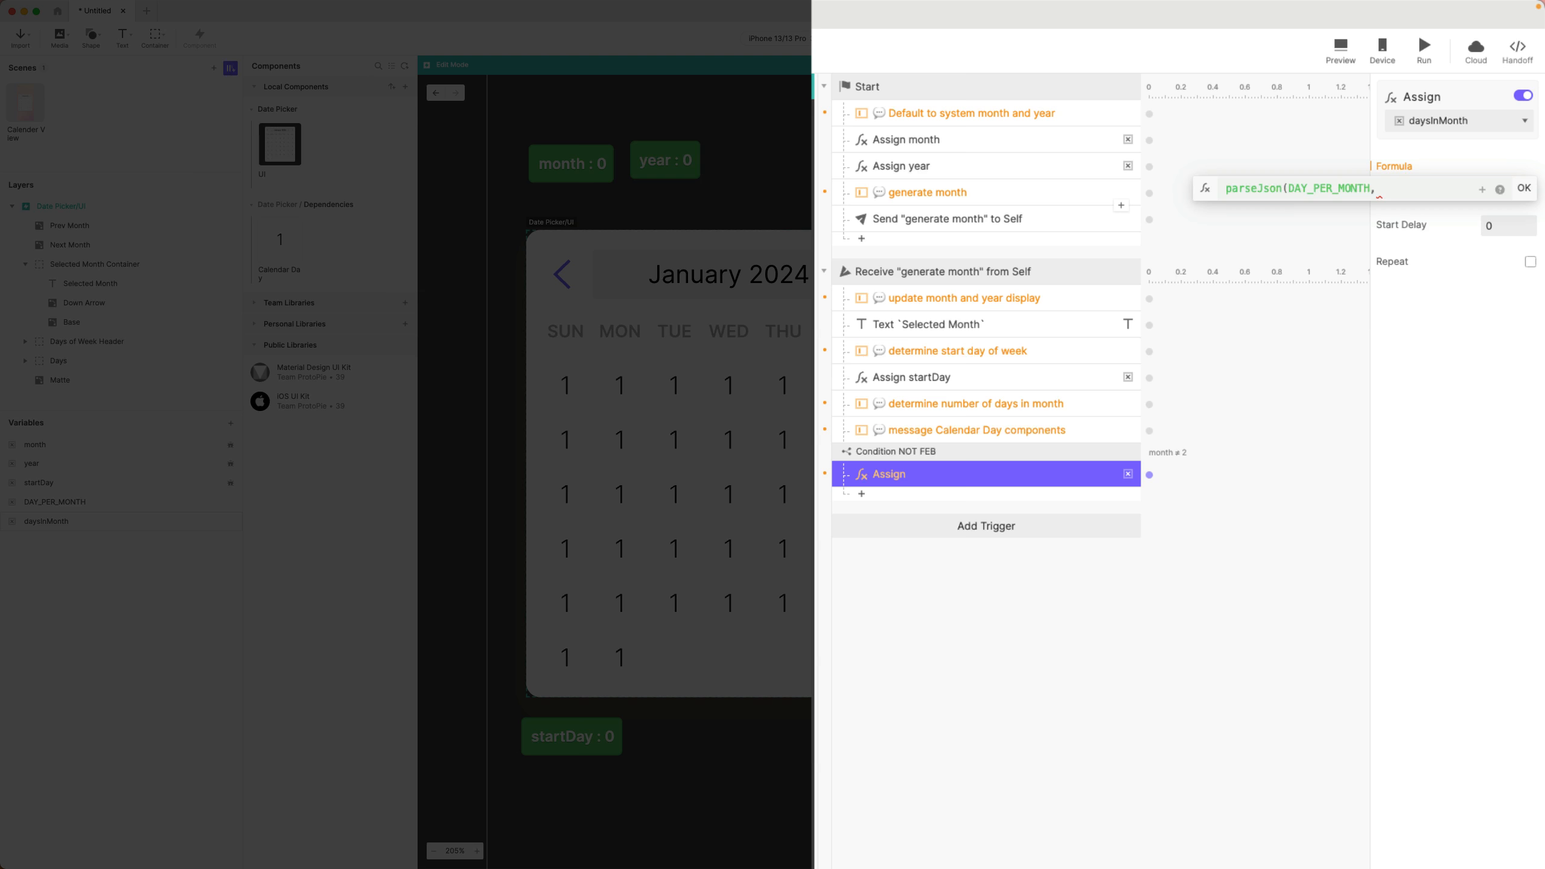
{"action": "left_click", "coordinate": [1523, 193]}
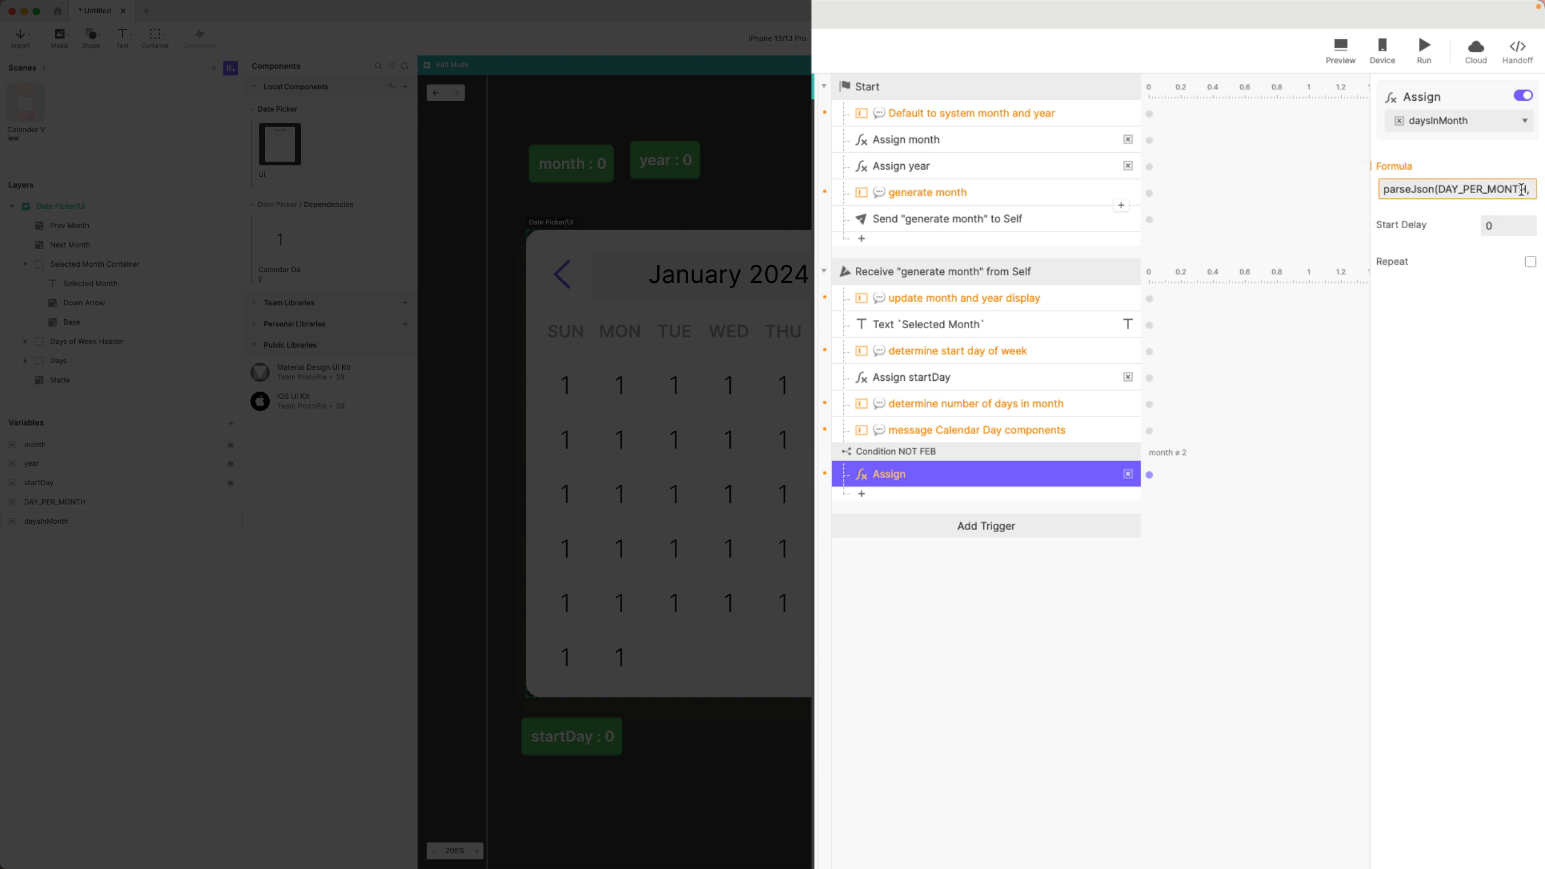
- Check the first entry of the DAY_PER_MONTH array and complete the daysInMonth formula as parseJson(DAY_PER_MONTH, month - 1)
{"action": "left_click", "coordinate": [61, 504]}
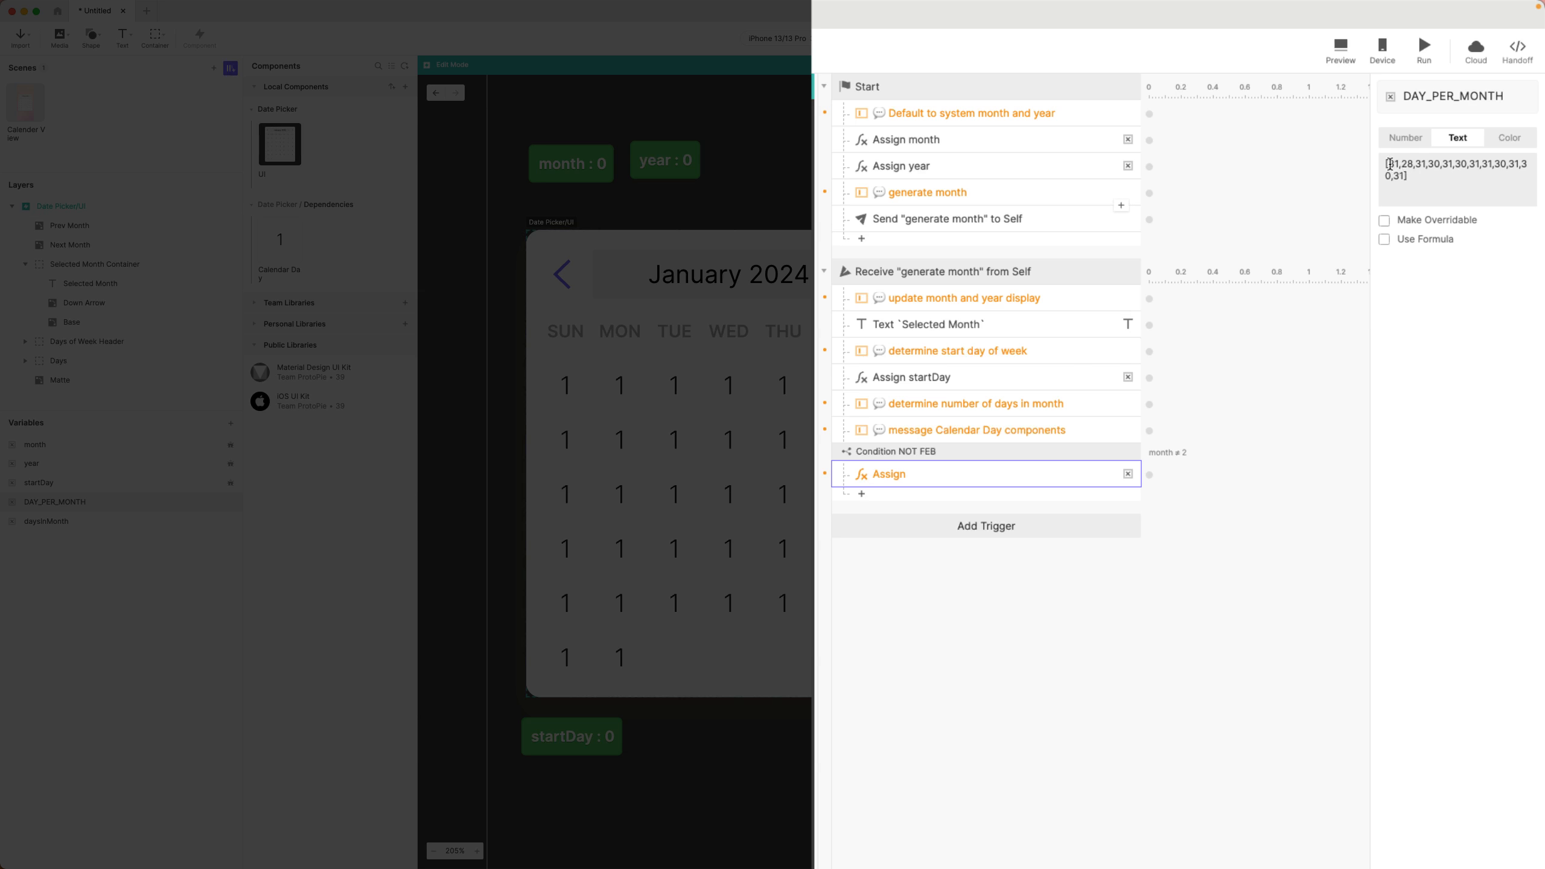
{"action": "left_click_drag", "start_coordinate": [1389, 164], "coordinate": [1394, 165]}
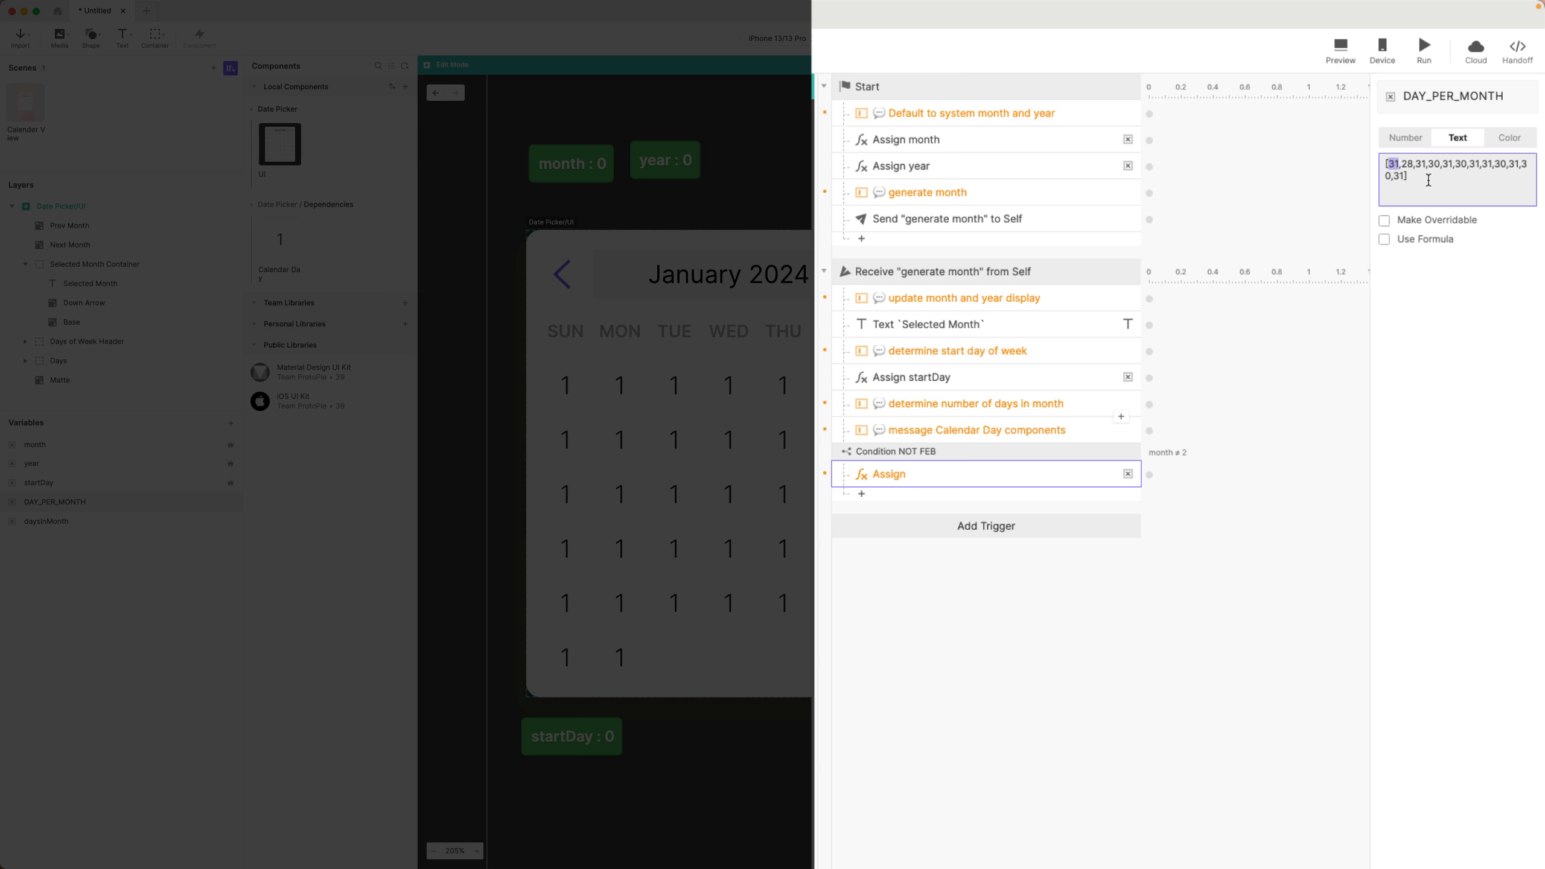
{"action": "left_click", "coordinate": [908, 478]}
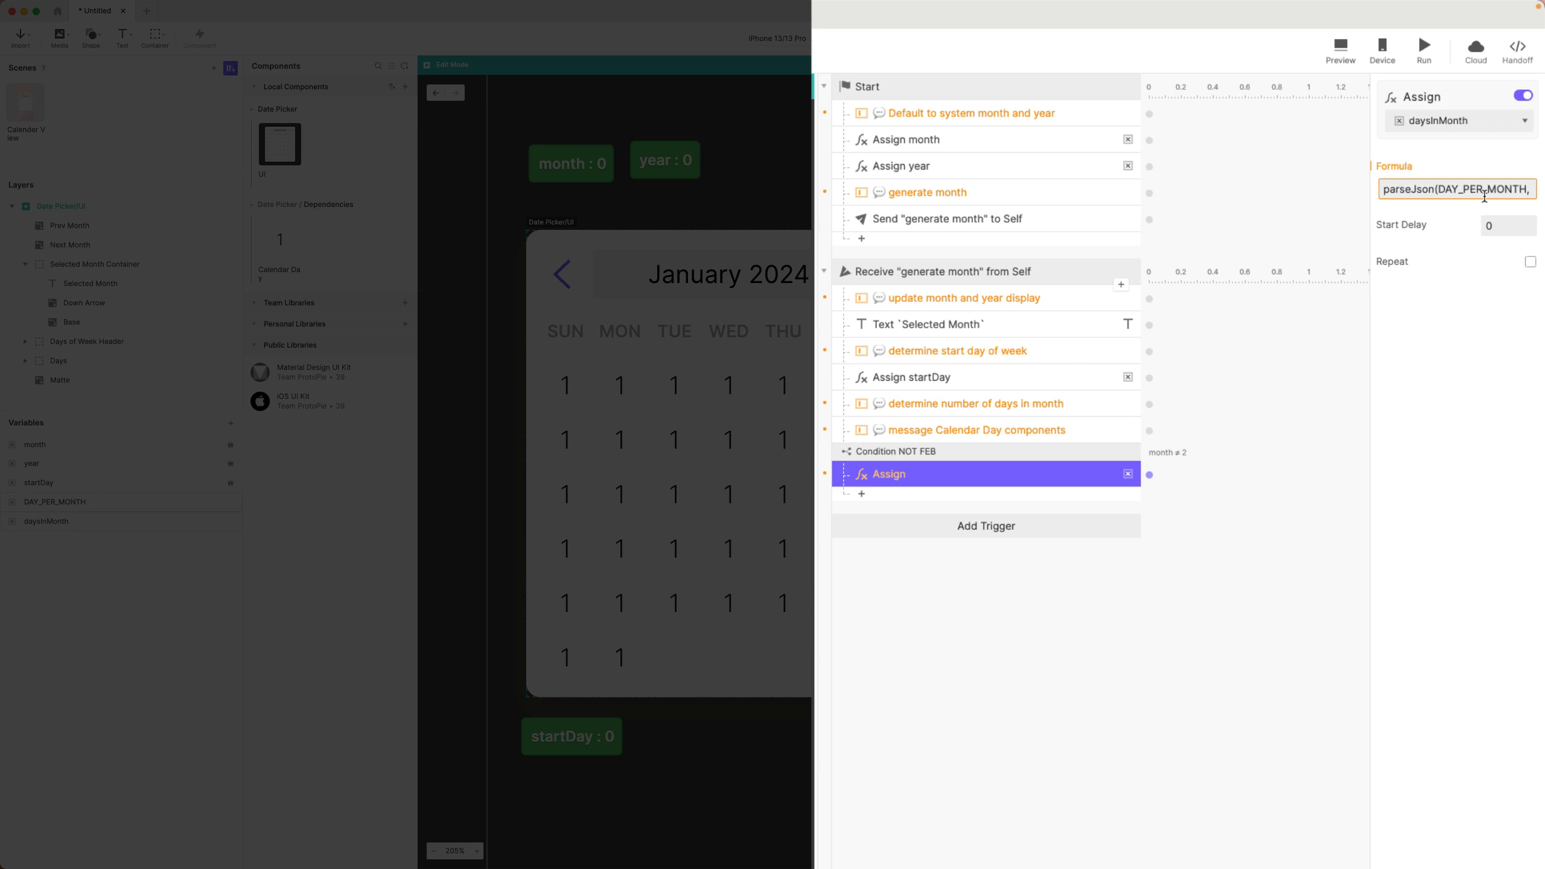
{"action": "left_click", "coordinate": [1485, 193]}
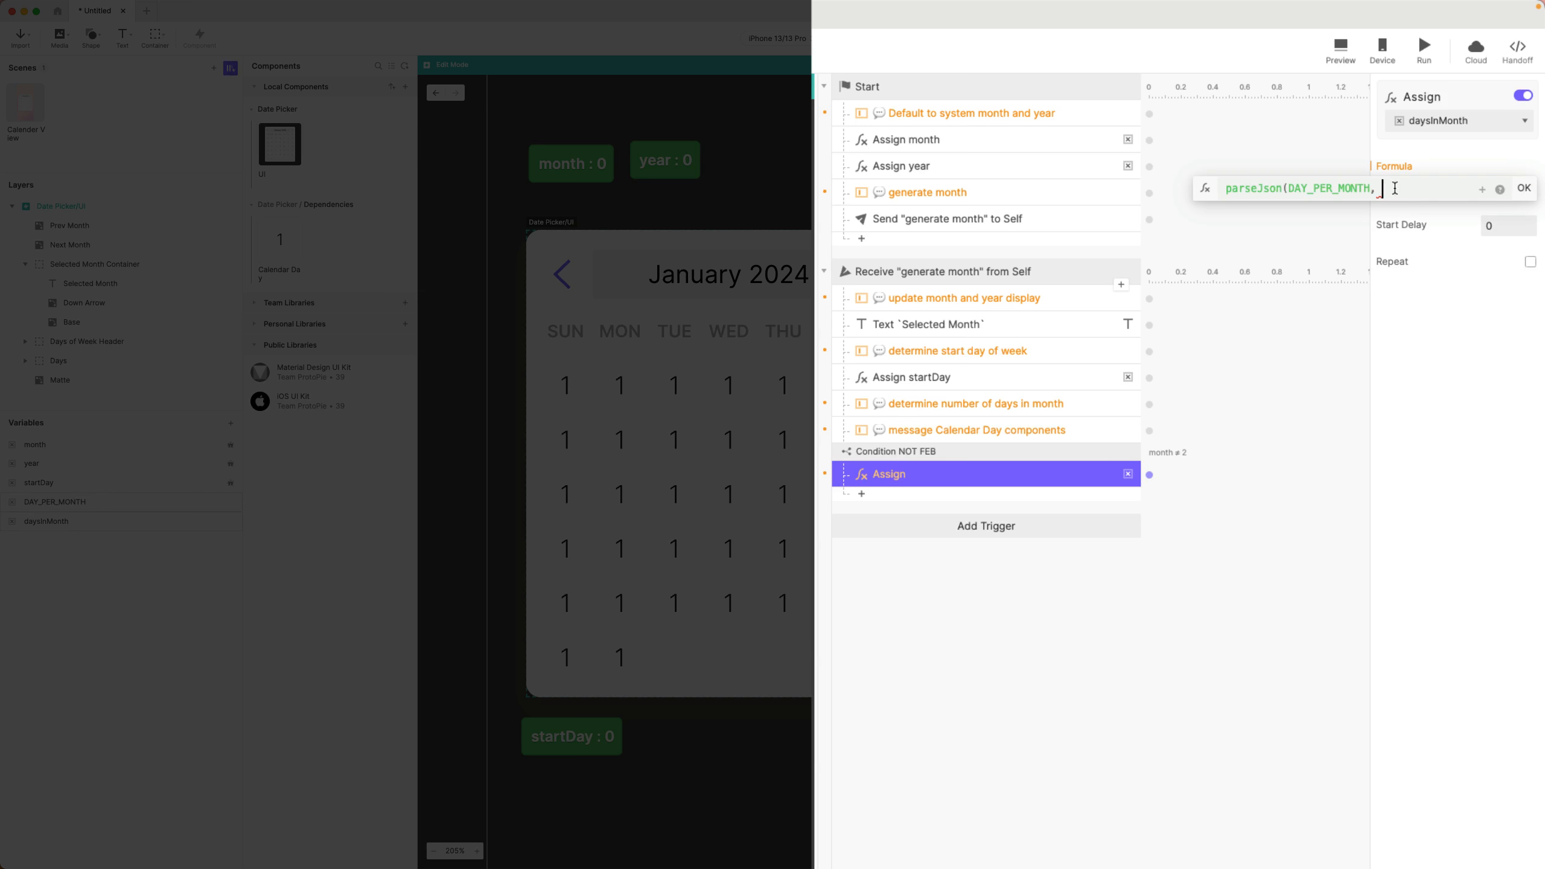
{"action": "type", "text": "month - 1)"}
{"action": "left_click", "coordinate": [1523, 189]}
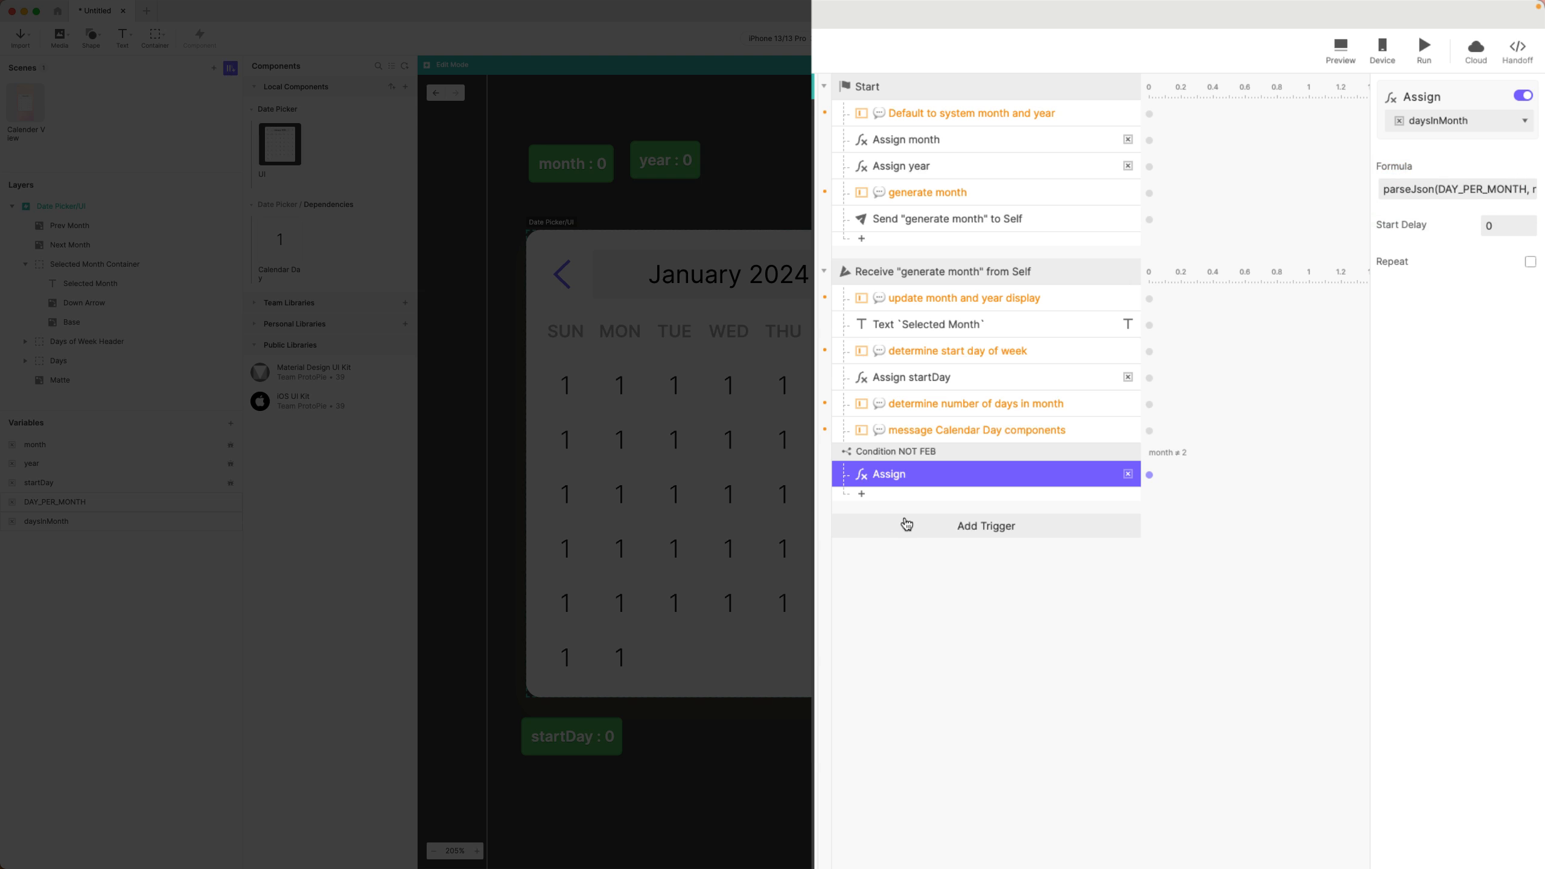
- Rename the Assign response under Condition NOT FEB to Assign `daysPerMonth`
{"action": "double_click", "coordinate": [912, 475]}
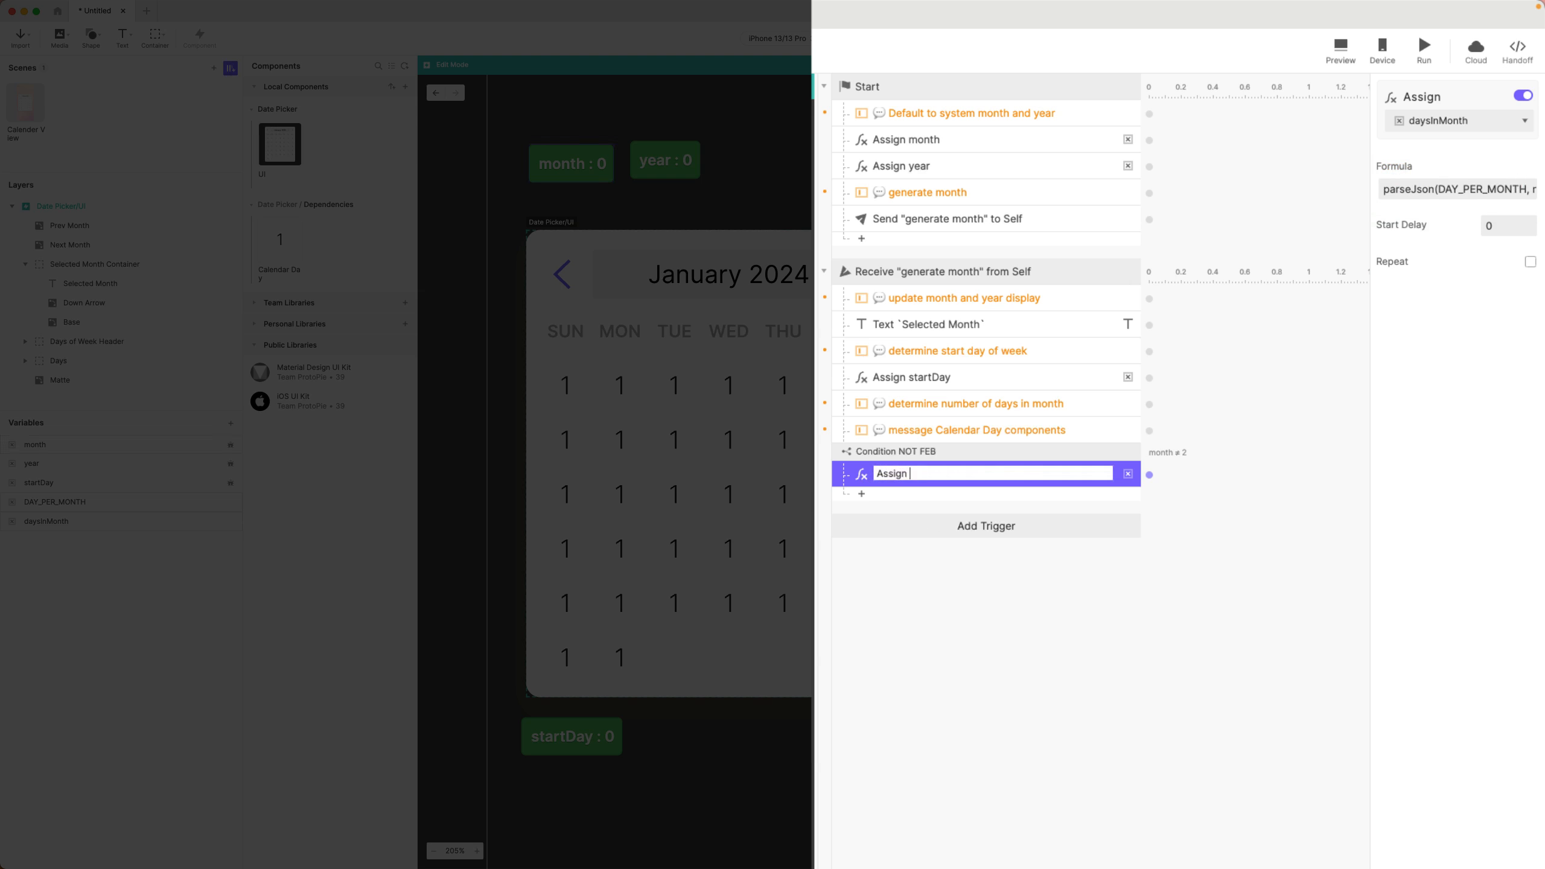
{"action": "type", "text": "`days"}
{"action": "type", "text": "PerMonth`"}
{"action": "key", "text": "Return"}
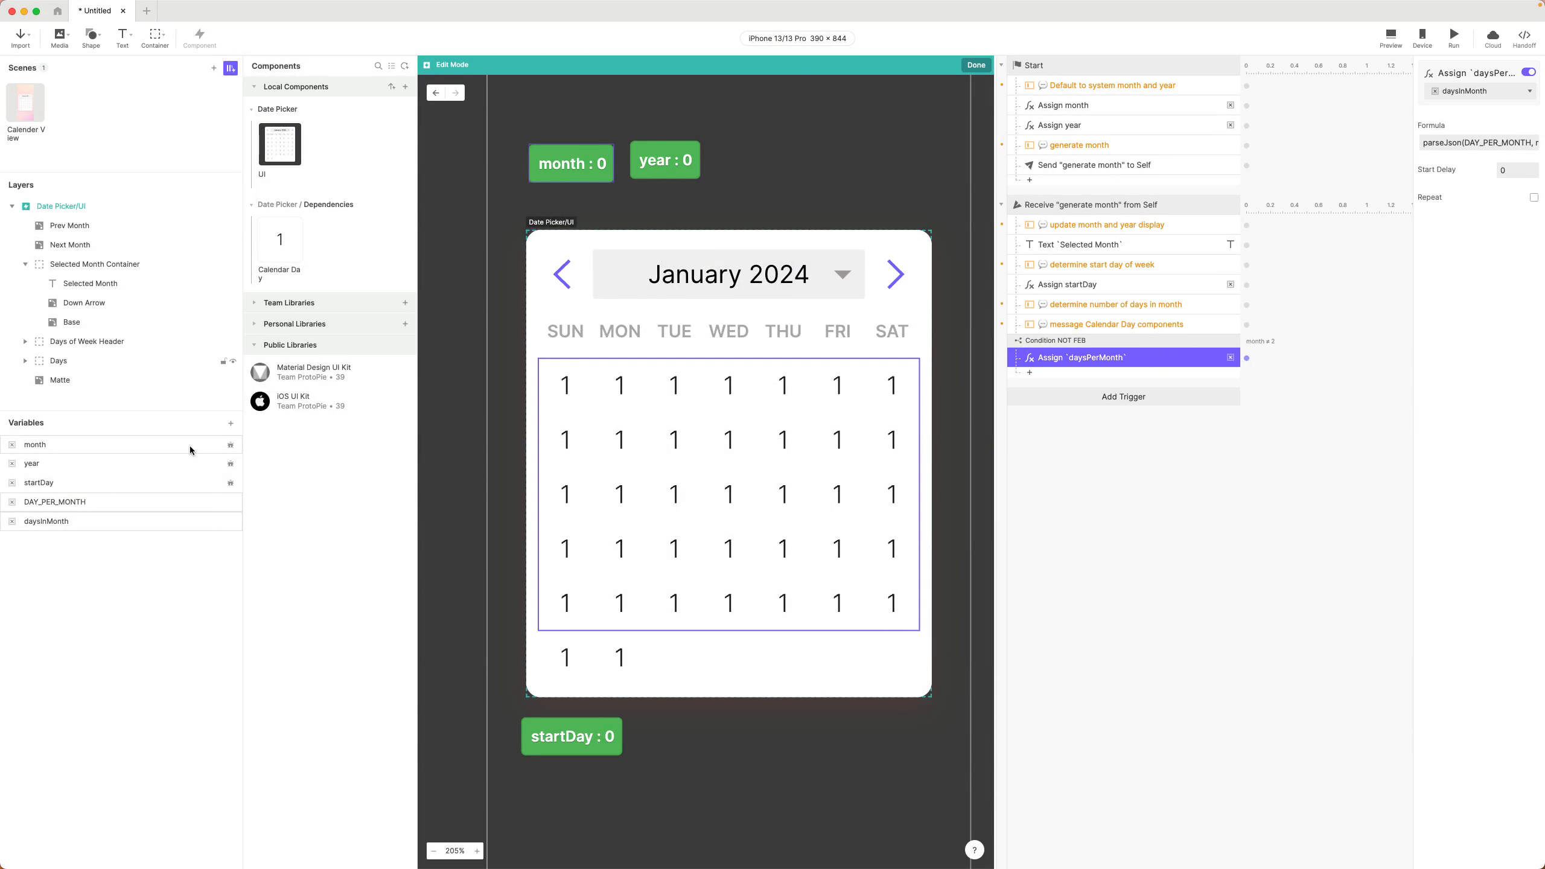
- Show the daysInMonth variable's debug label on the canvas and place it below the calendar, beside the startDay label
{"action": "left_click", "coordinate": [182, 521]}
{"action": "scroll", "coordinate": [765, 193], "scroll_direction": "down", "scroll_amount": 5}
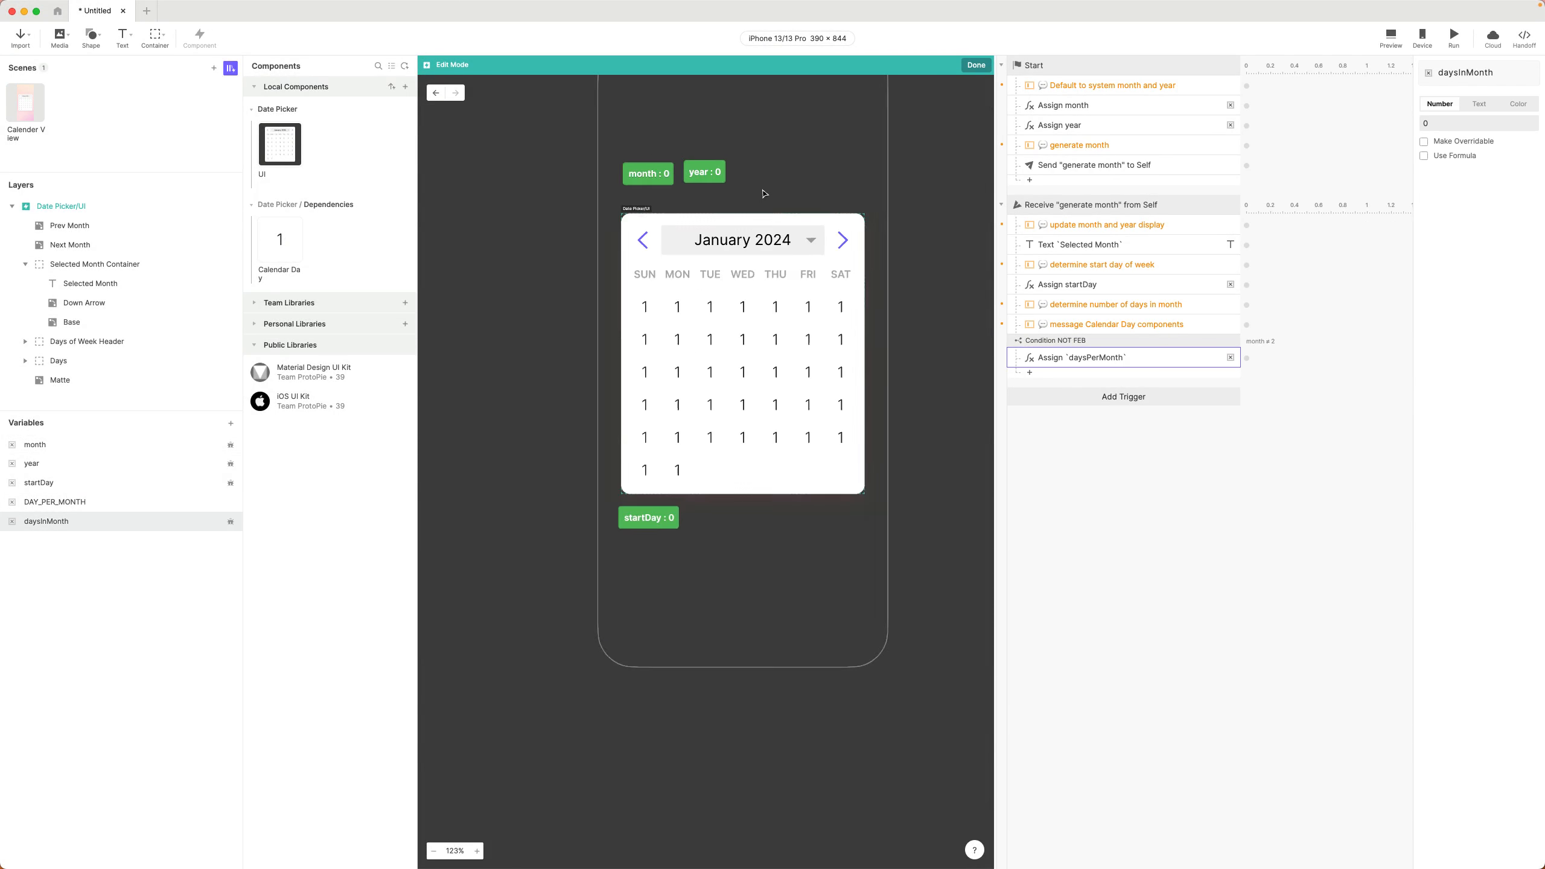
{"action": "left_click_drag", "start_coordinate": [691, 99], "coordinate": [755, 434]}
{"action": "scroll", "coordinate": [753, 405], "scroll_direction": "up", "scroll_amount": 8}
{"action": "scroll", "coordinate": [753, 405], "scroll_direction": "down", "scroll_amount": 2}
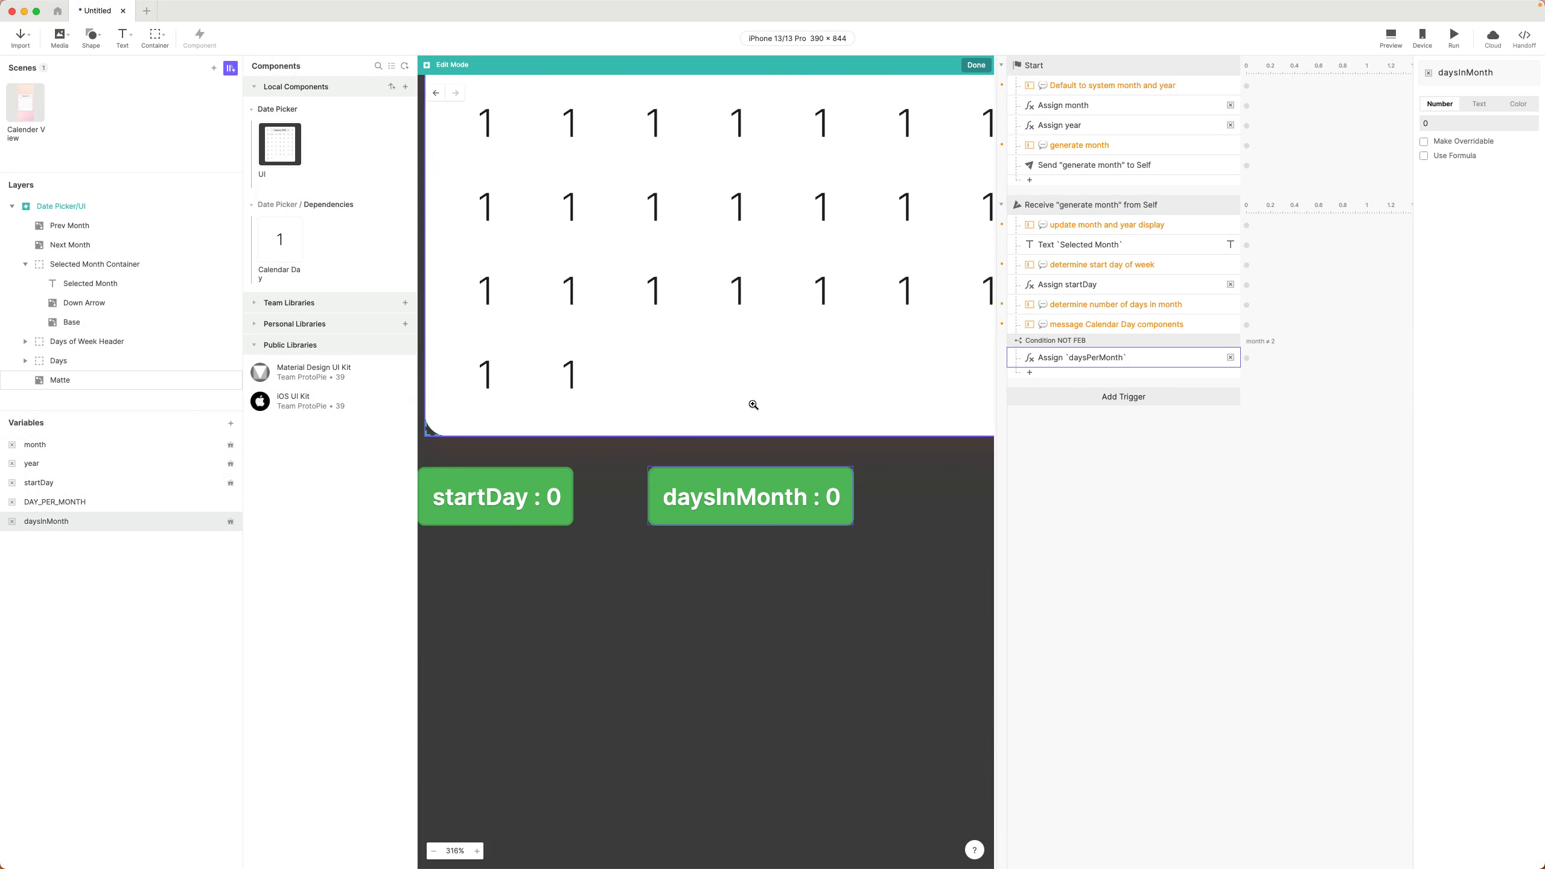
- Preview the prototype to check the daysInMonth value for the system month, and close the preview
{"action": "left_click", "coordinate": [1391, 38]}
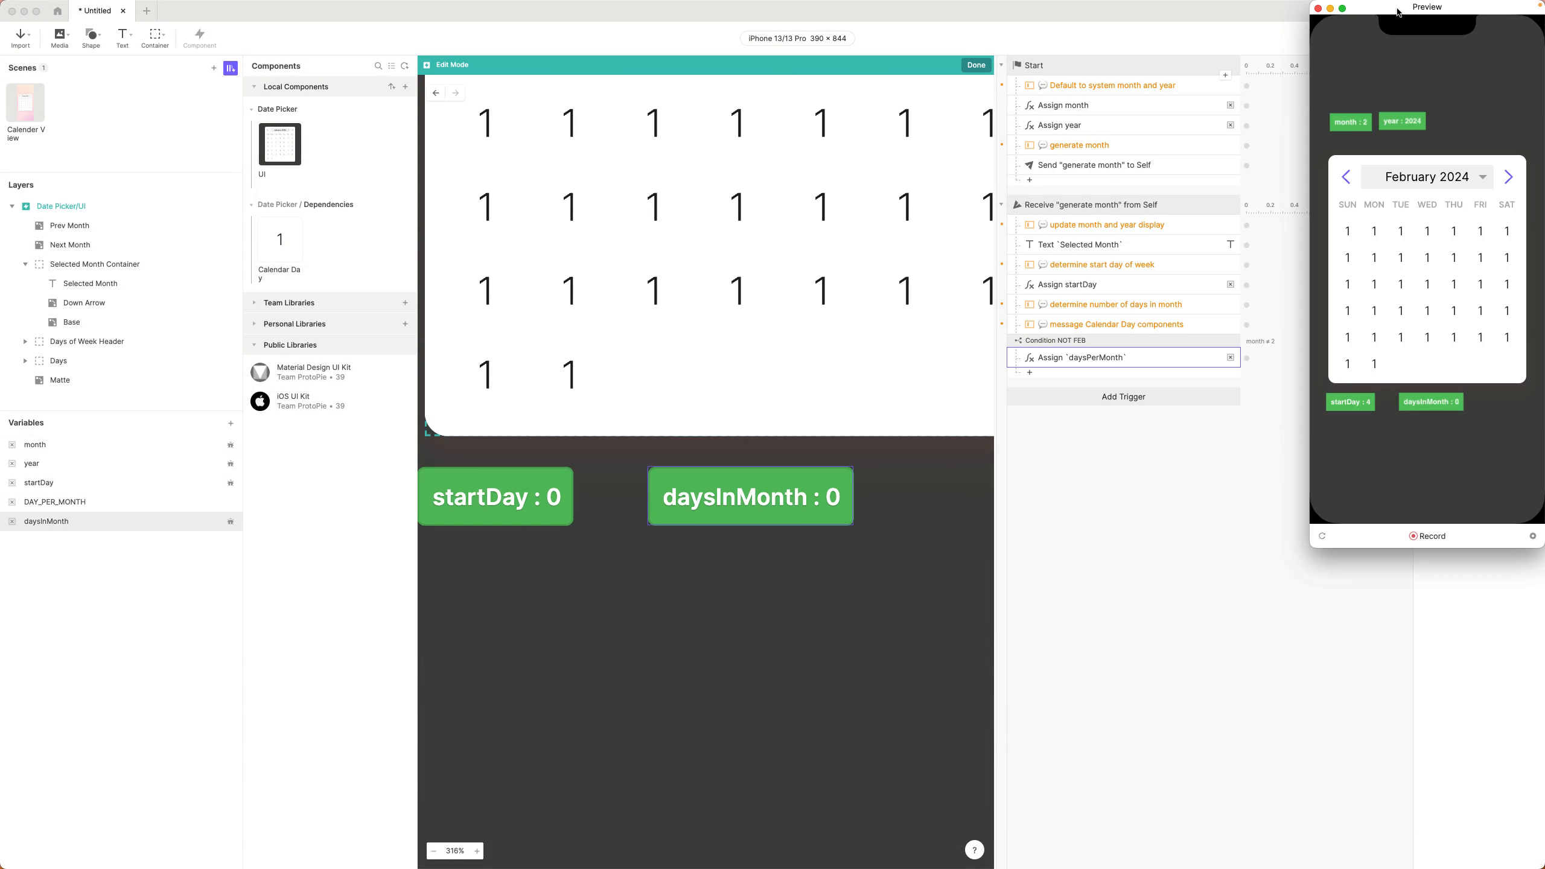
{"action": "left_click_drag", "start_coordinate": [1399, 7], "coordinate": [600, 144]}
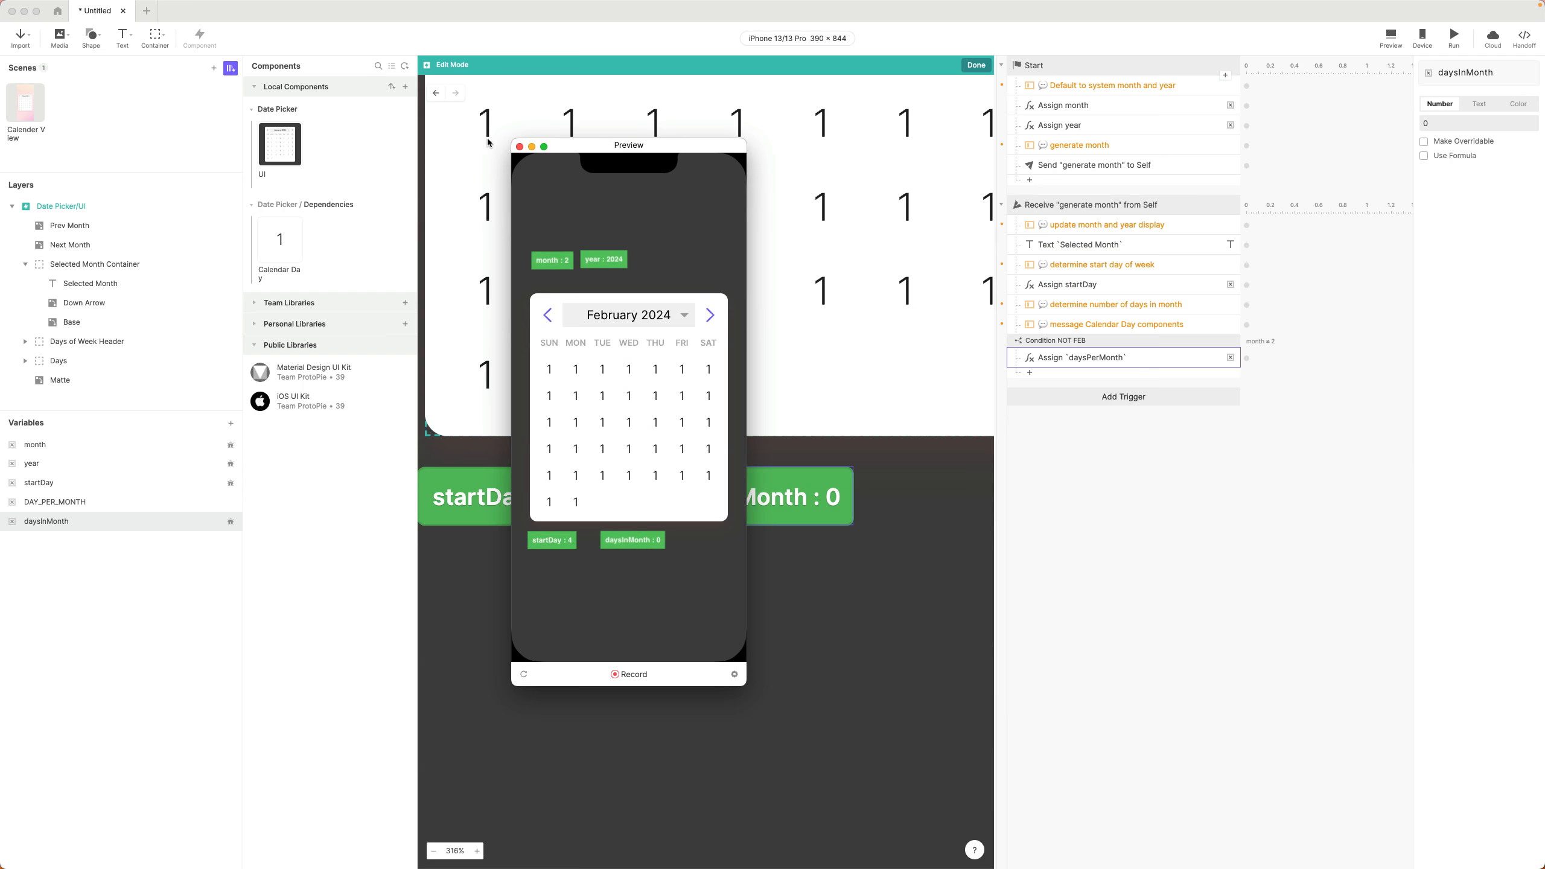
{"action": "left_click", "coordinate": [519, 146]}
- Disable the Assign month and Assign year responses under the Start trigger
{"action": "left_click", "coordinate": [1074, 345]}
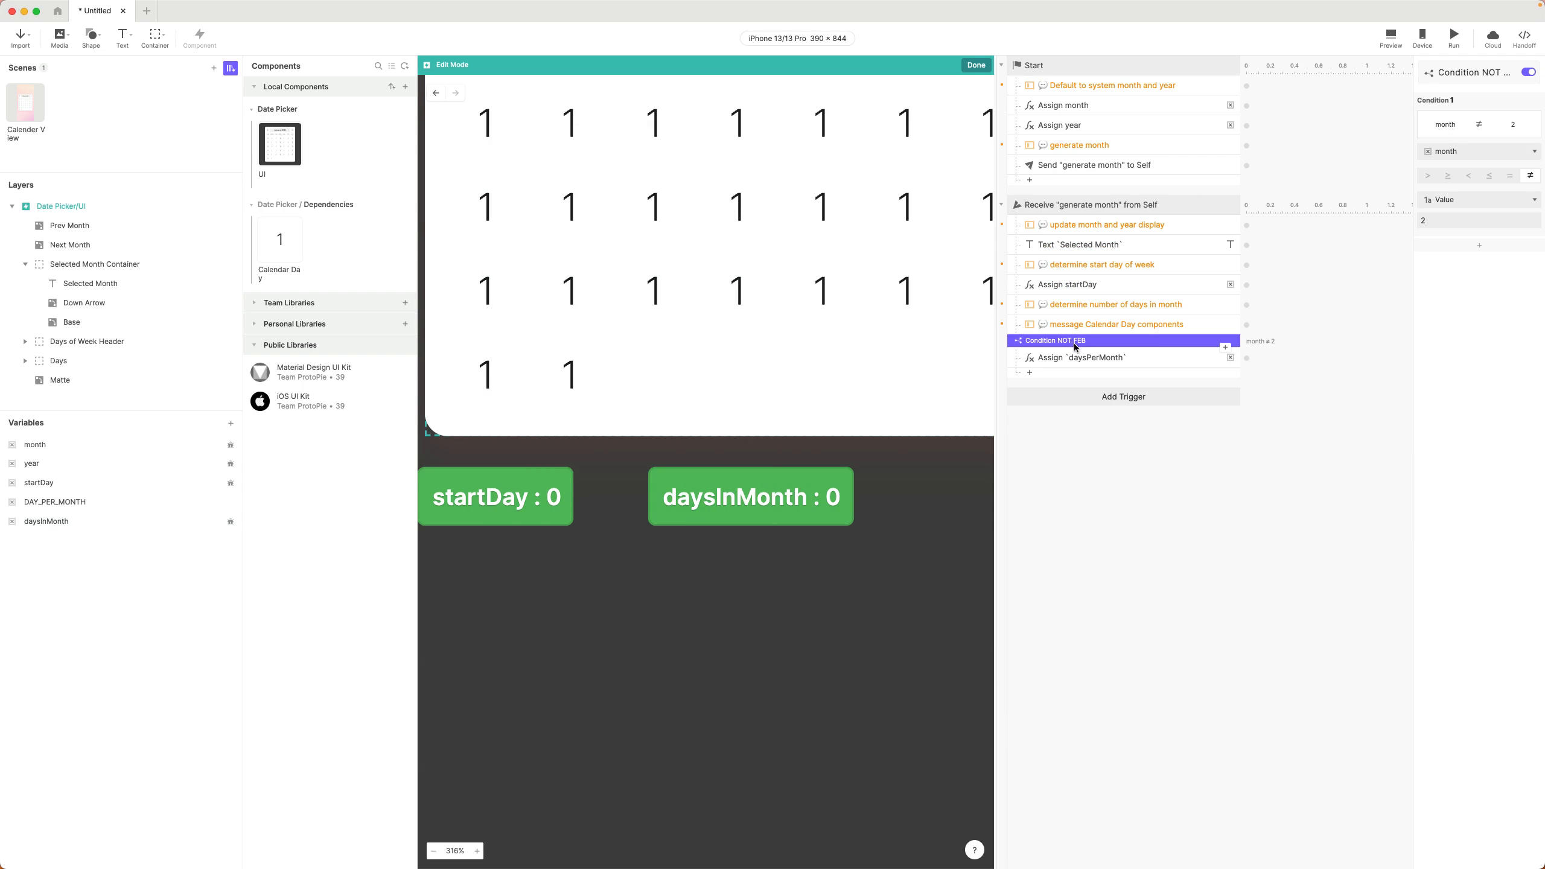
{"action": "left_click", "coordinate": [1115, 361]}
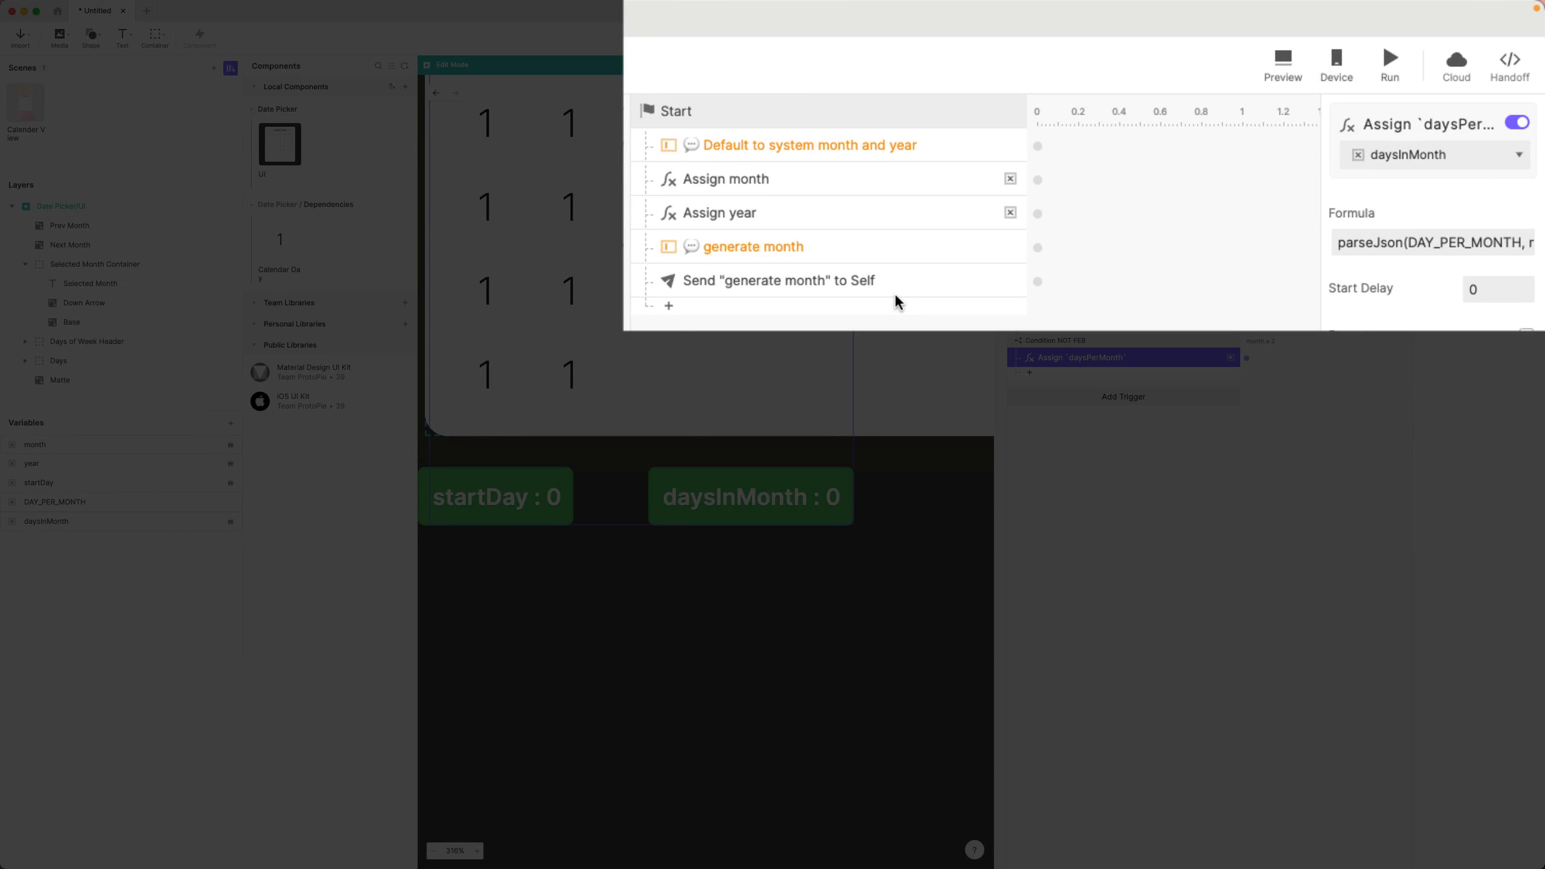
{"action": "left_click", "coordinate": [785, 183]}
{"action": "left_click", "coordinate": [787, 213], "text": "shift"}
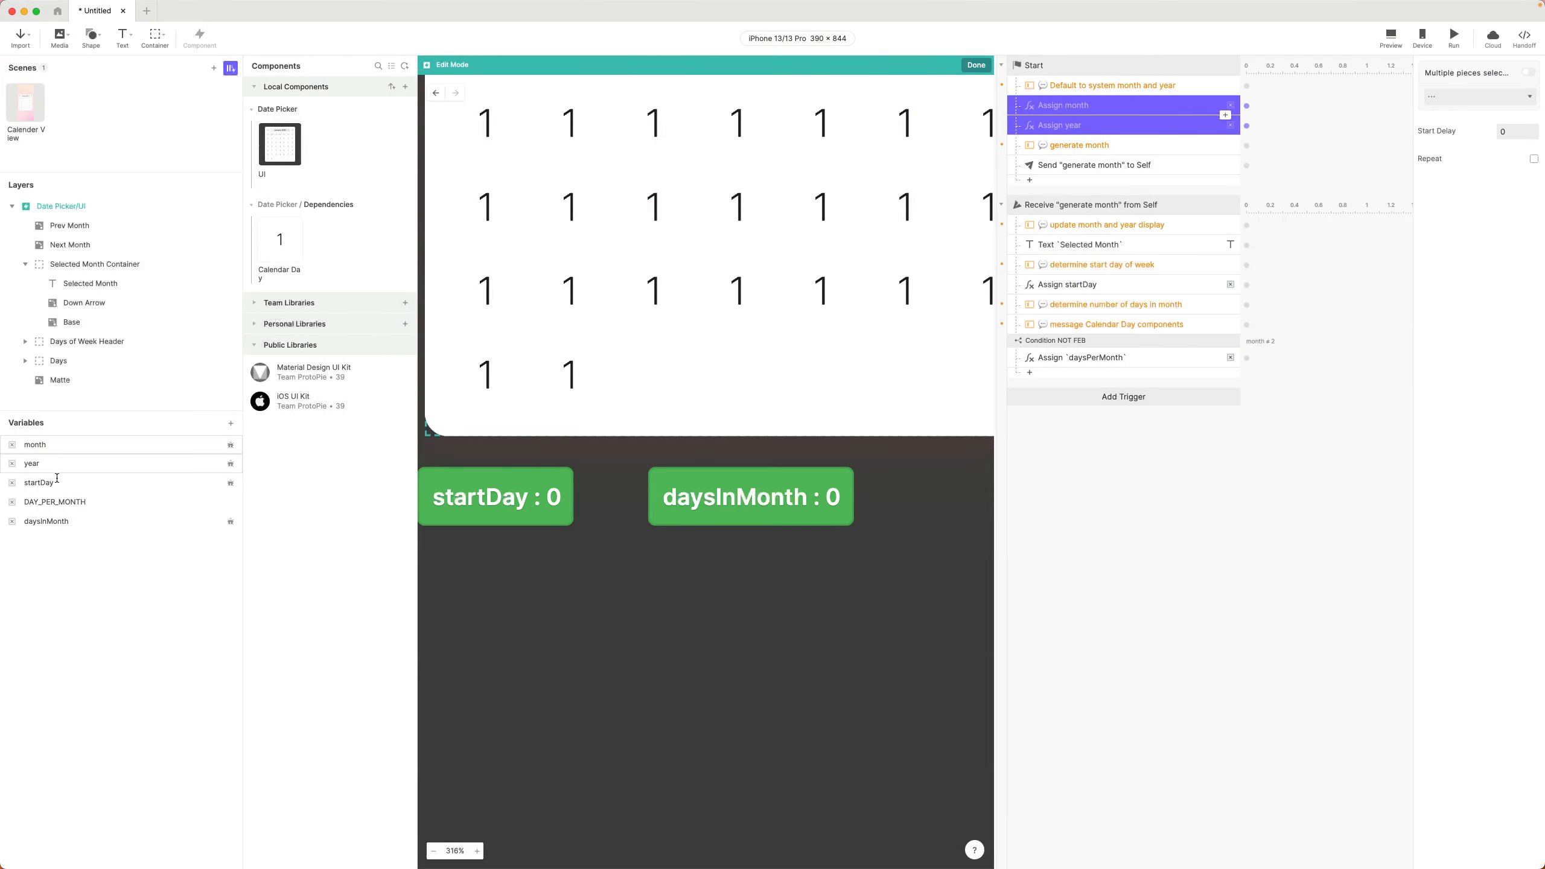
- Set the year variable's default value to 2024
{"action": "left_click", "coordinate": [61, 445]}
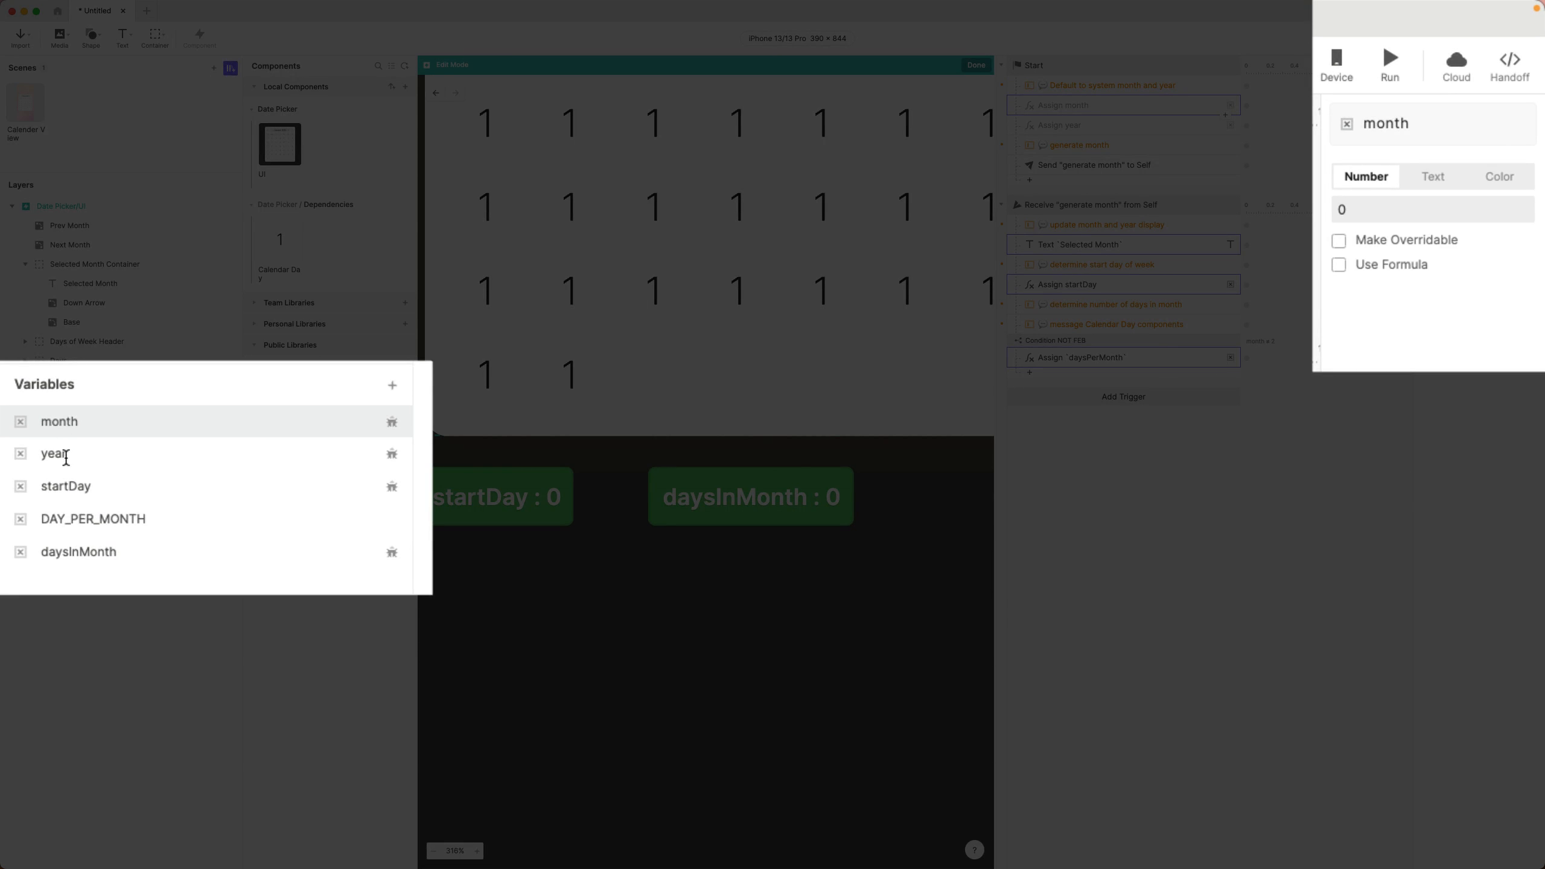
{"action": "left_click", "coordinate": [61, 451]}
{"action": "left_click", "coordinate": [1361, 209]}
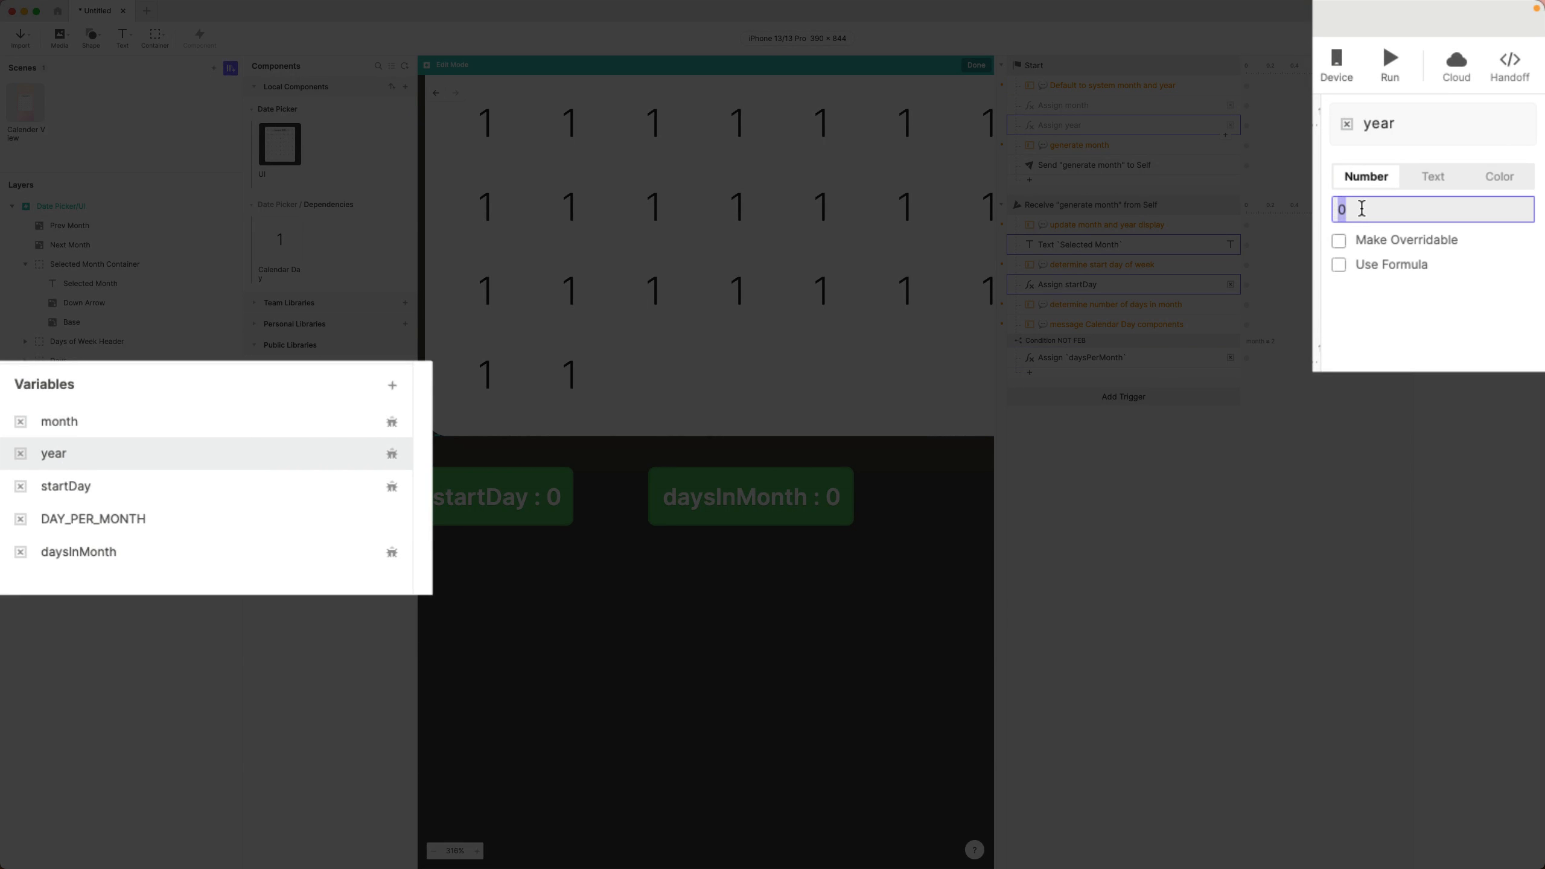
{"action": "type", "text": "2024"}
{"action": "key", "text": "Return"}
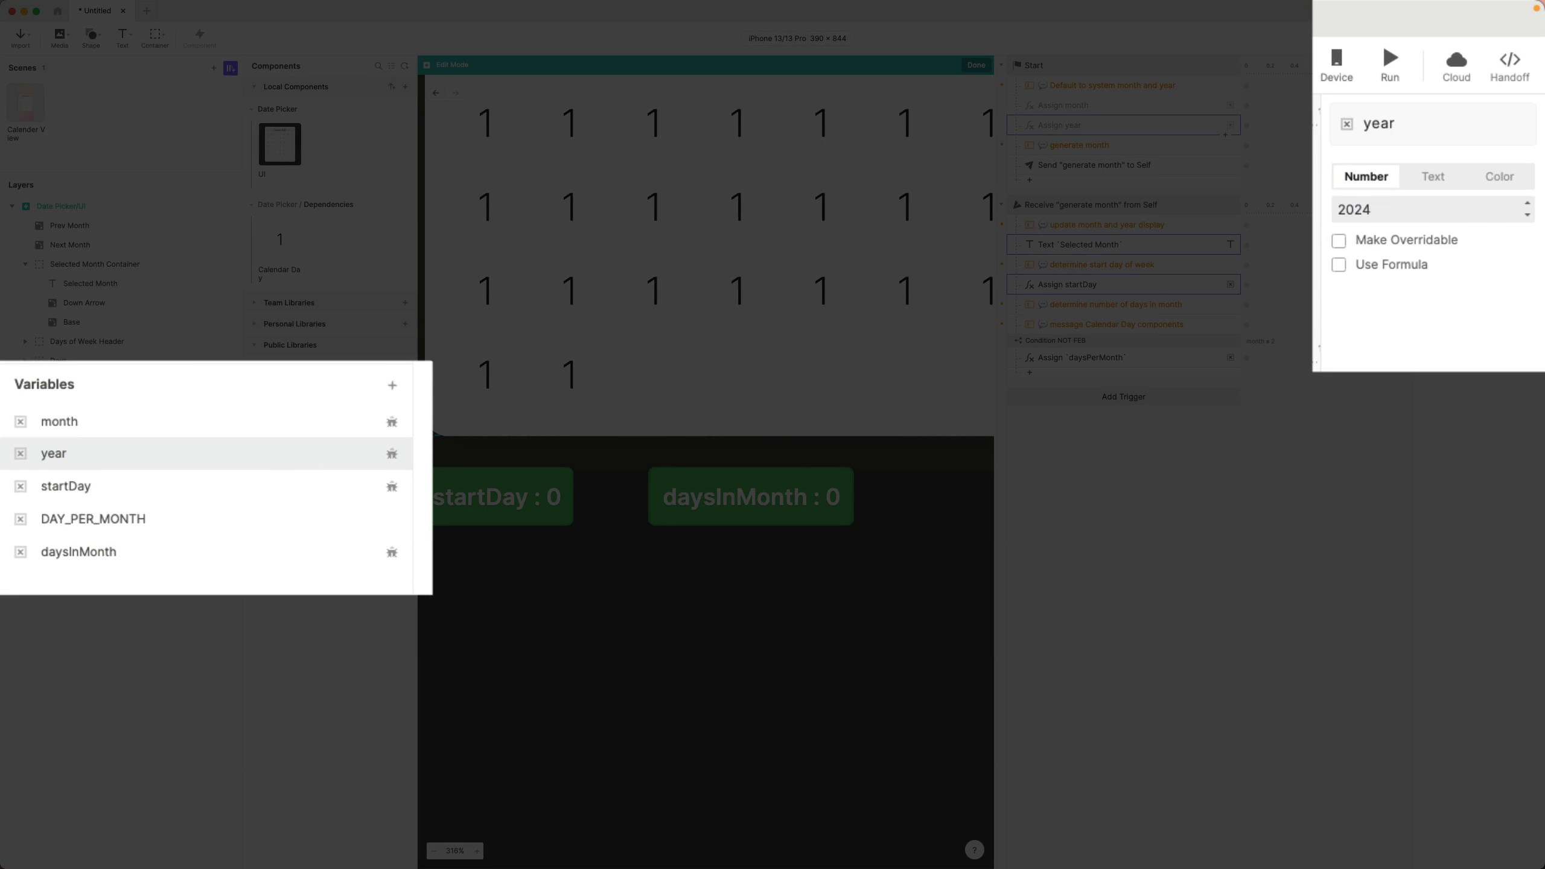
- Set the month variable's default value to 5
{"action": "left_click", "coordinate": [70, 414]}
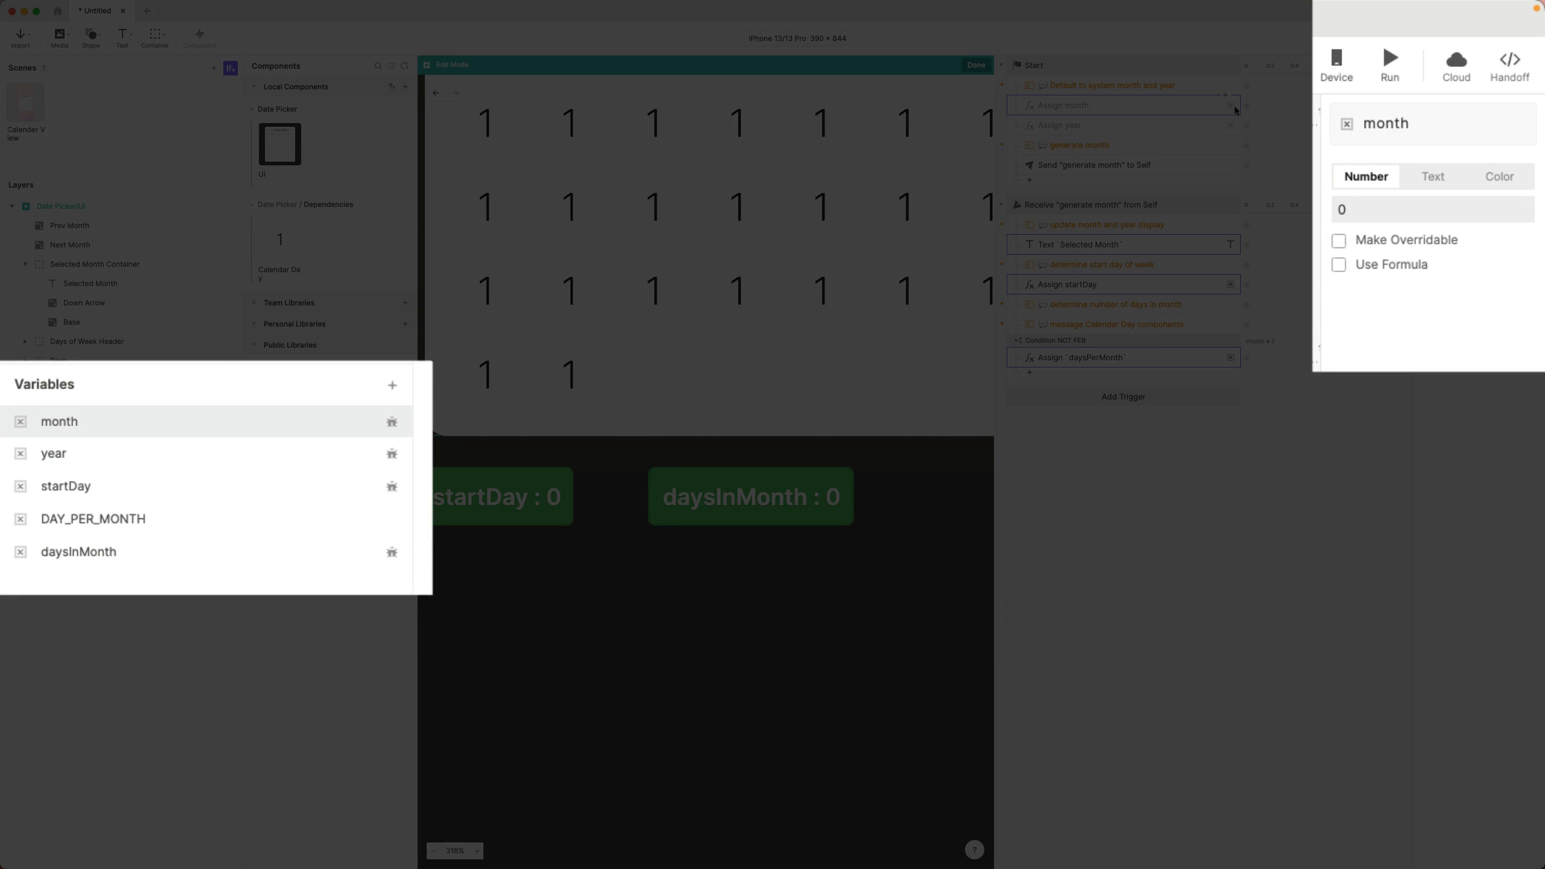
{"action": "left_click", "coordinate": [1379, 212]}
{"action": "type", "text": "5"}
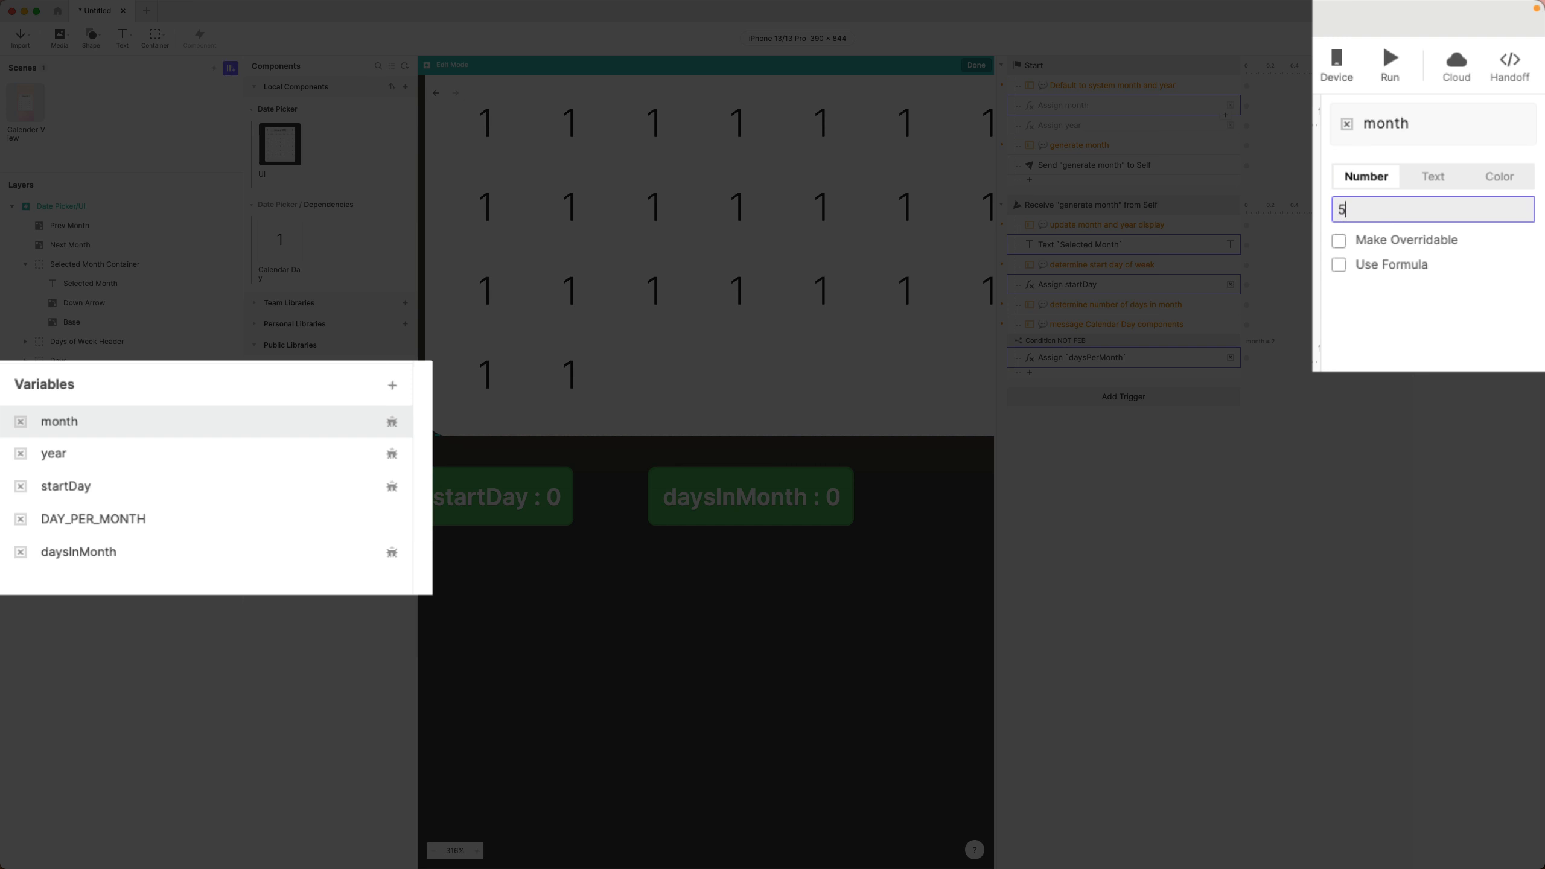
{"action": "key", "text": "Return"}
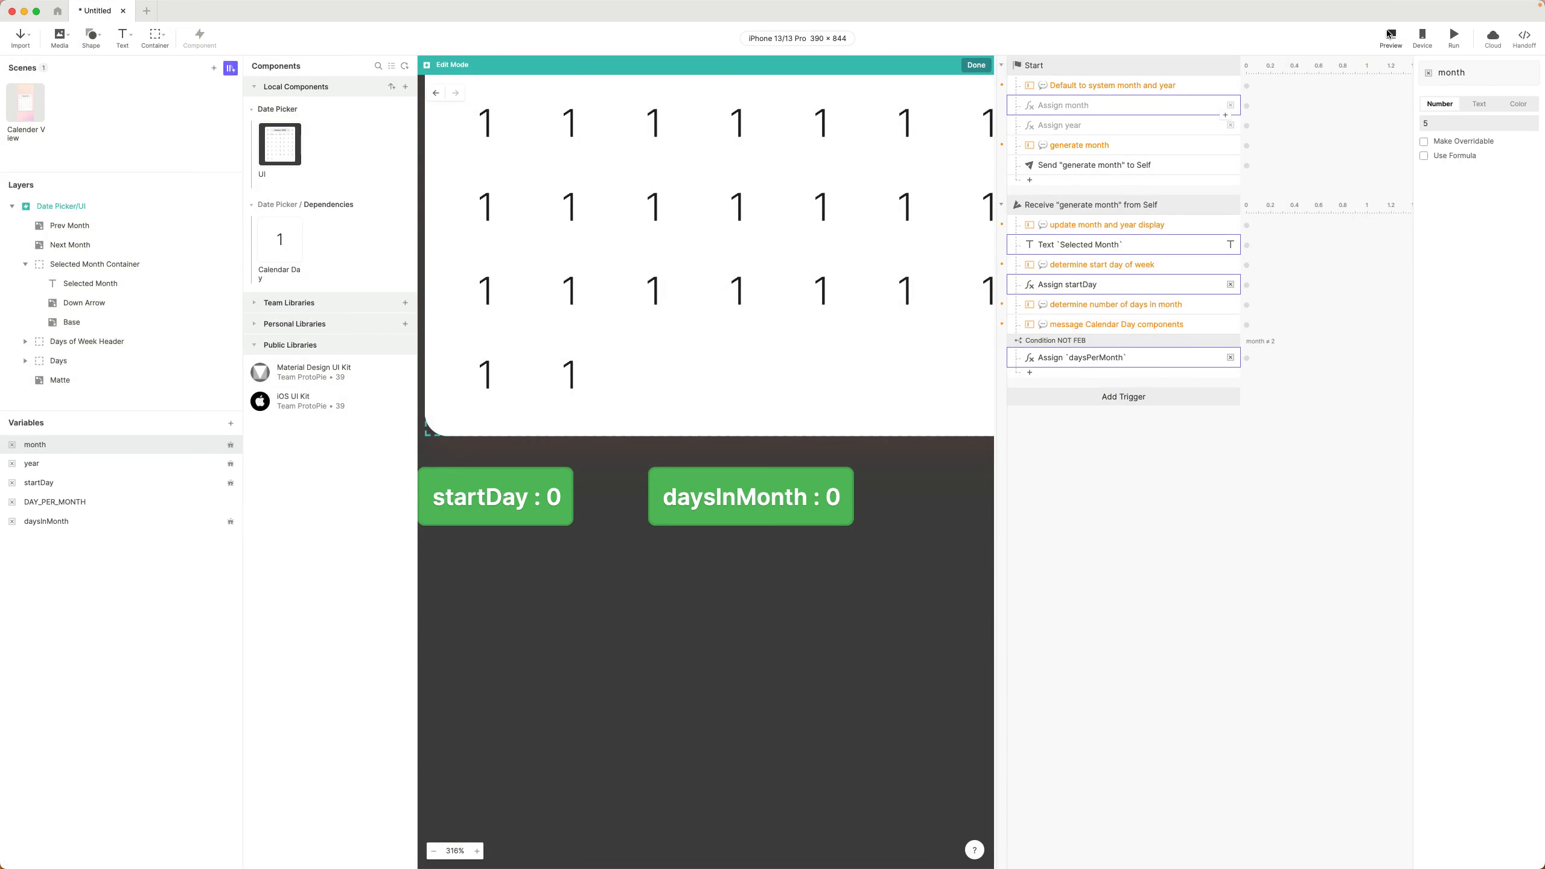
- Preview the prototype to check the startDay and daysInMonth values for May 2024, and close the preview
{"action": "left_click", "coordinate": [1389, 34]}
{"action": "left_click_drag", "start_coordinate": [1387, 8], "coordinate": [963, 70]}
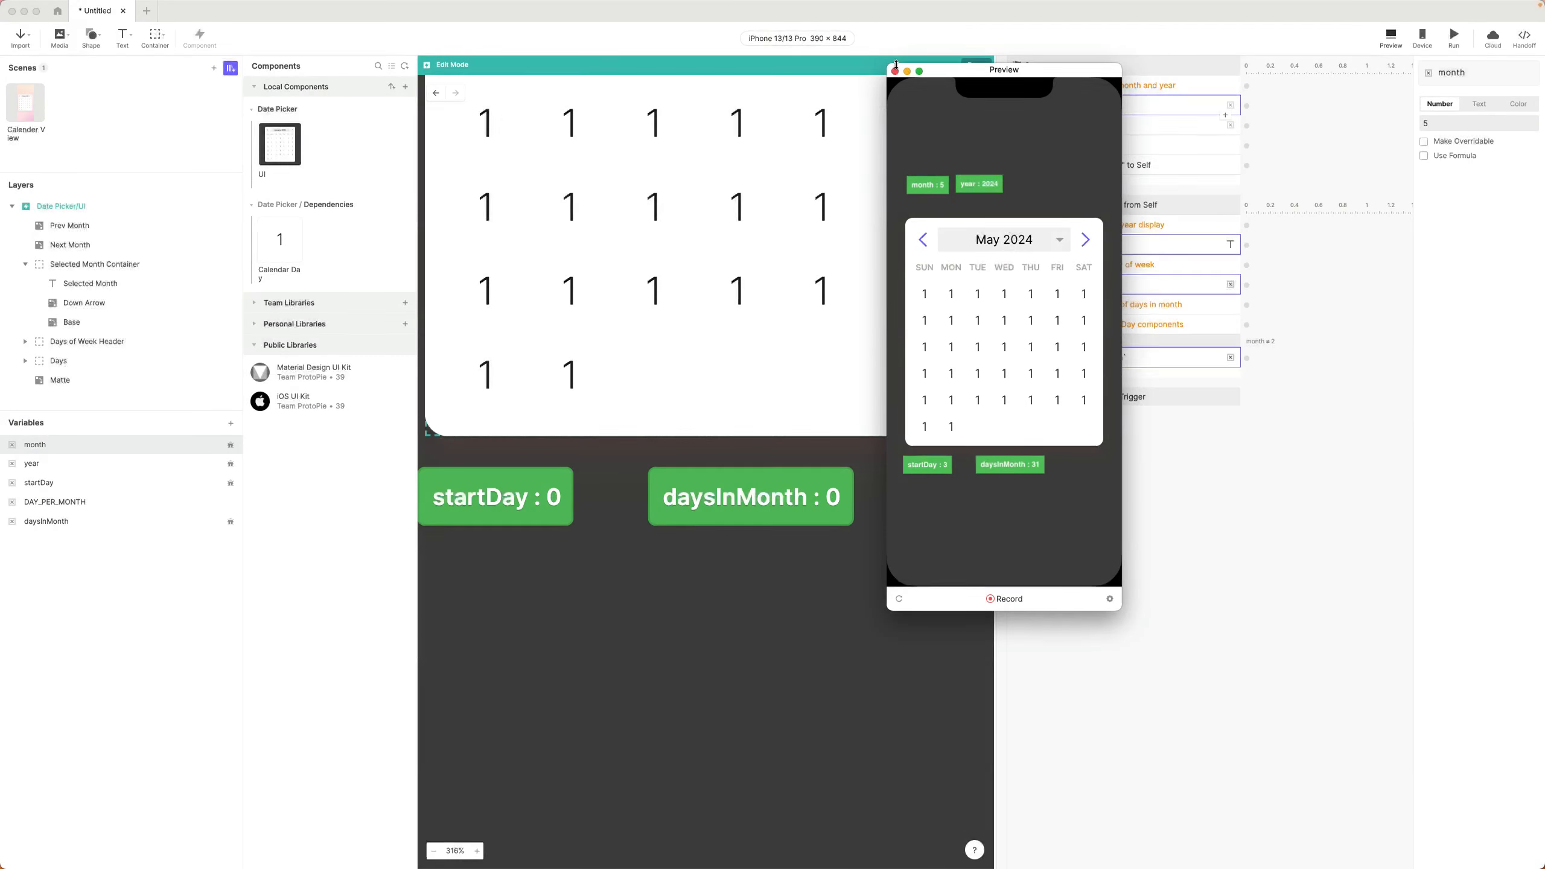
{"action": "left_click", "coordinate": [895, 71]}
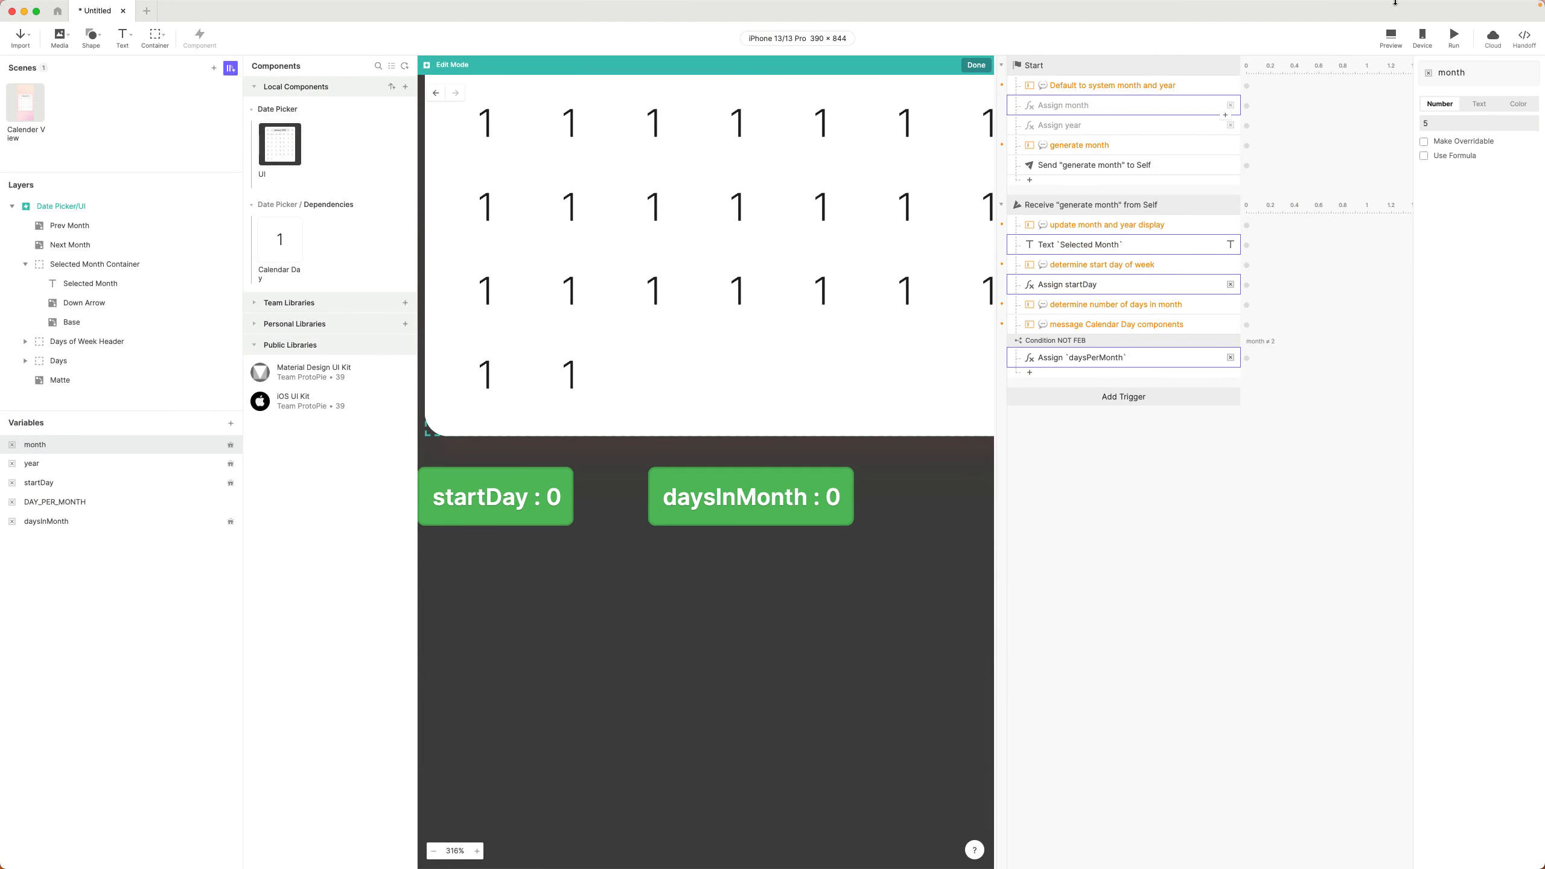
- Set the month variable's default value to 4 and preview the prototype to test April 2024
{"action": "double_click", "coordinate": [1453, 125]}
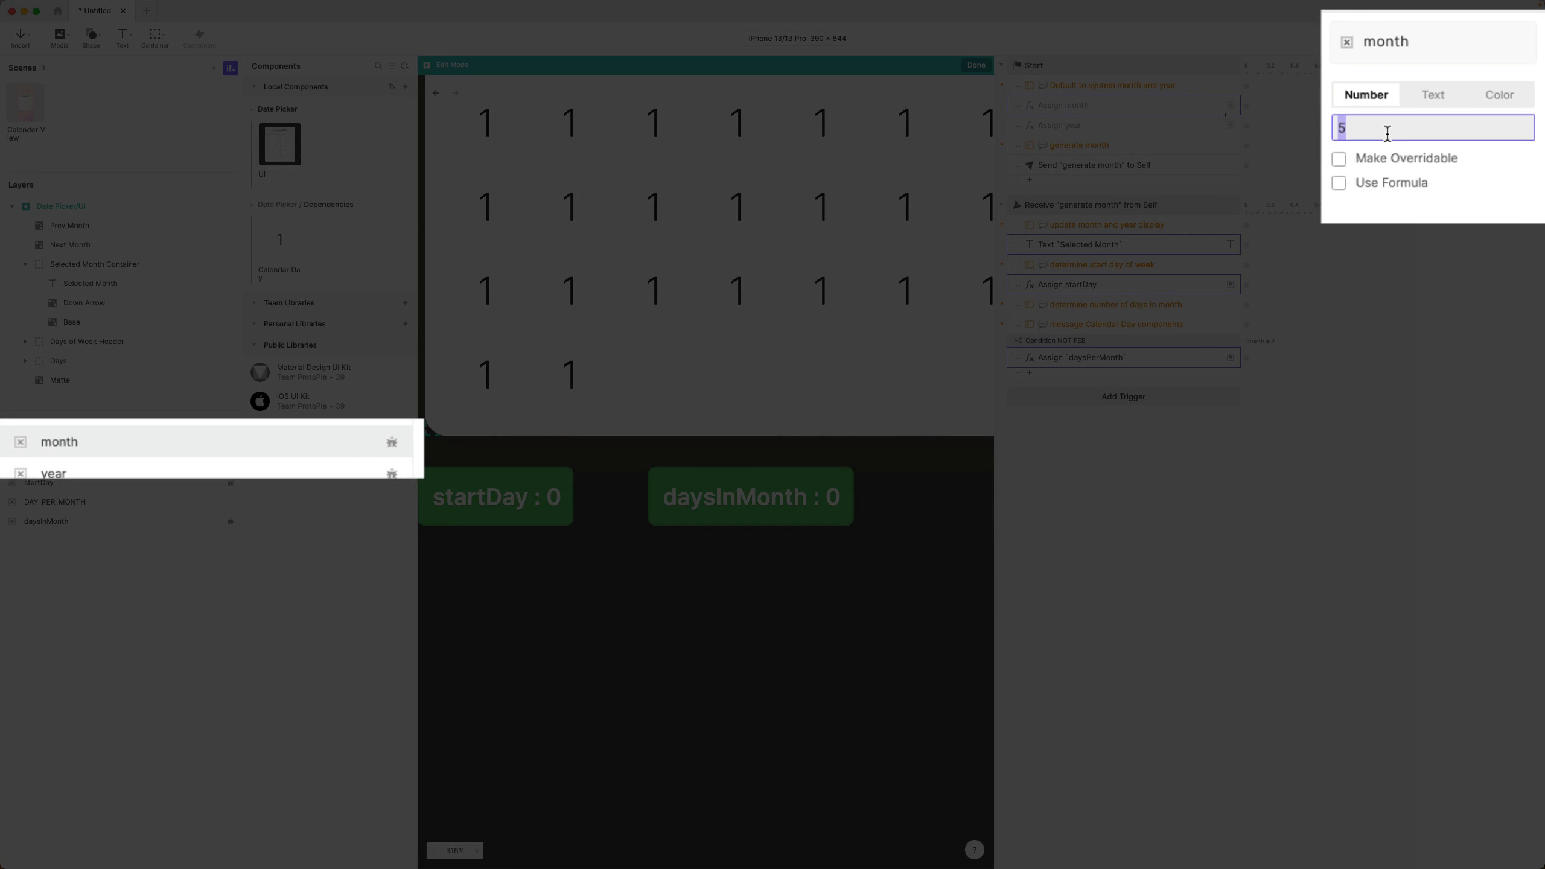
{"action": "type", "text": "4"}
{"action": "left_click", "coordinate": [1392, 35]}
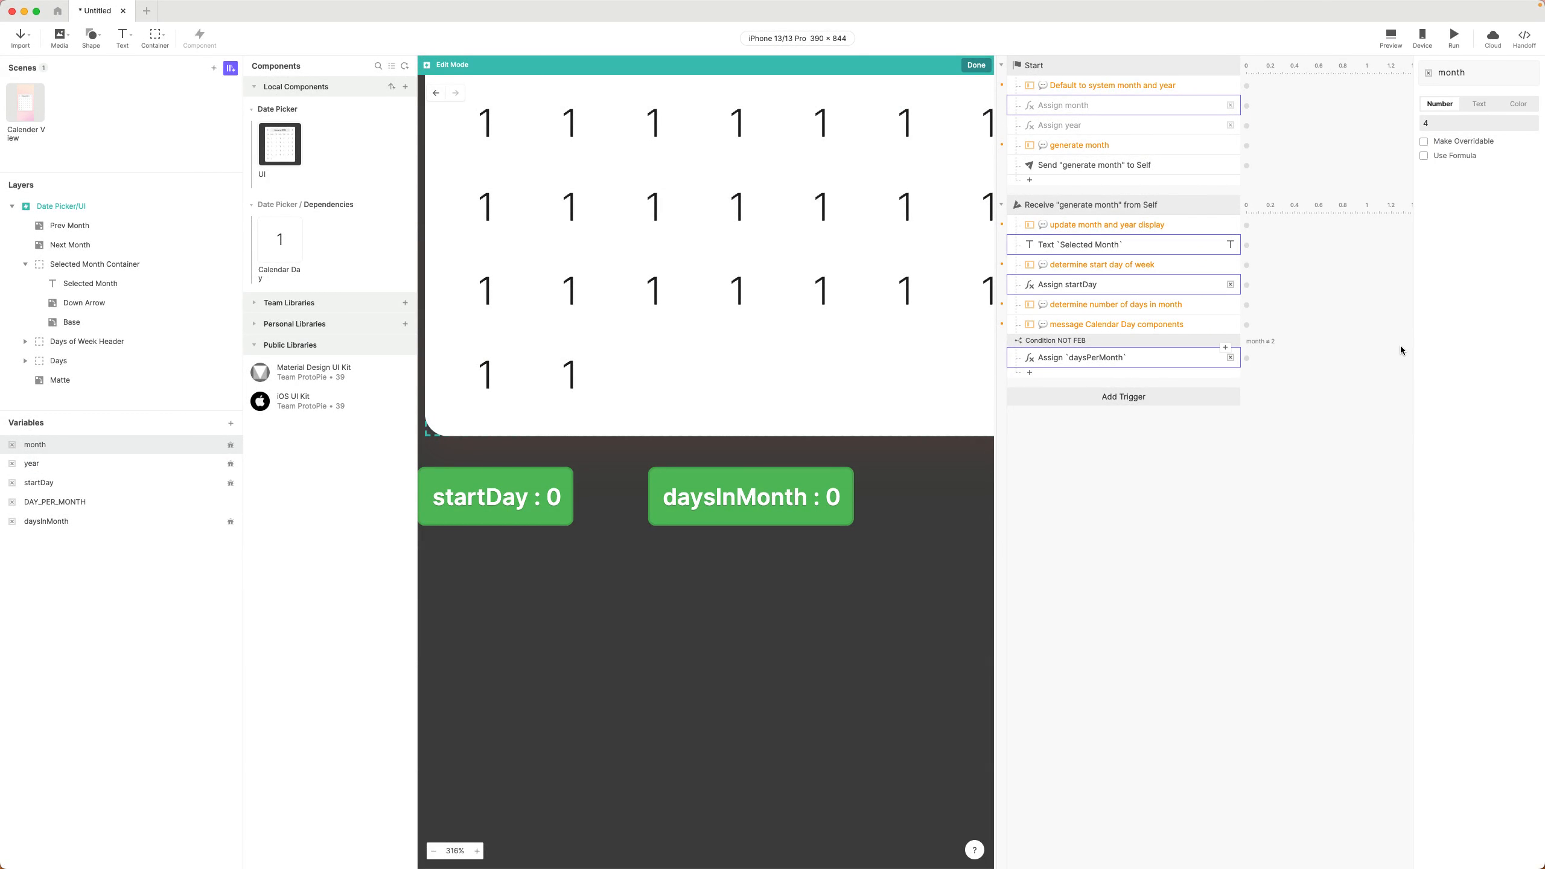
{"action": "left_click", "coordinate": [1439, 124]}
{"action": "left_click", "coordinate": [1095, 110]}
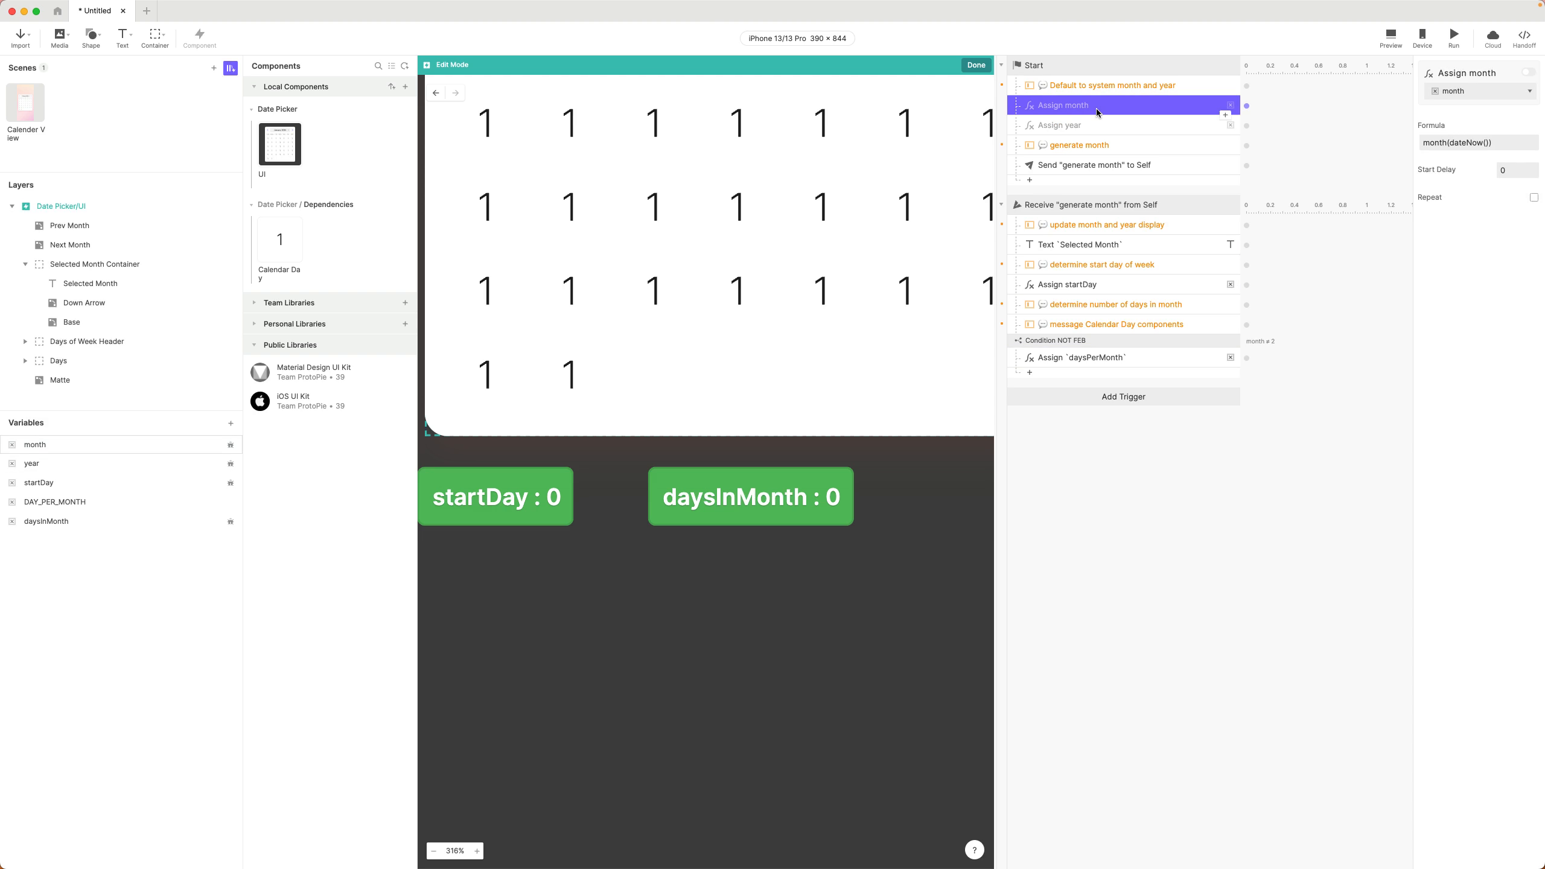
{"action": "left_click", "coordinate": [1131, 431]}
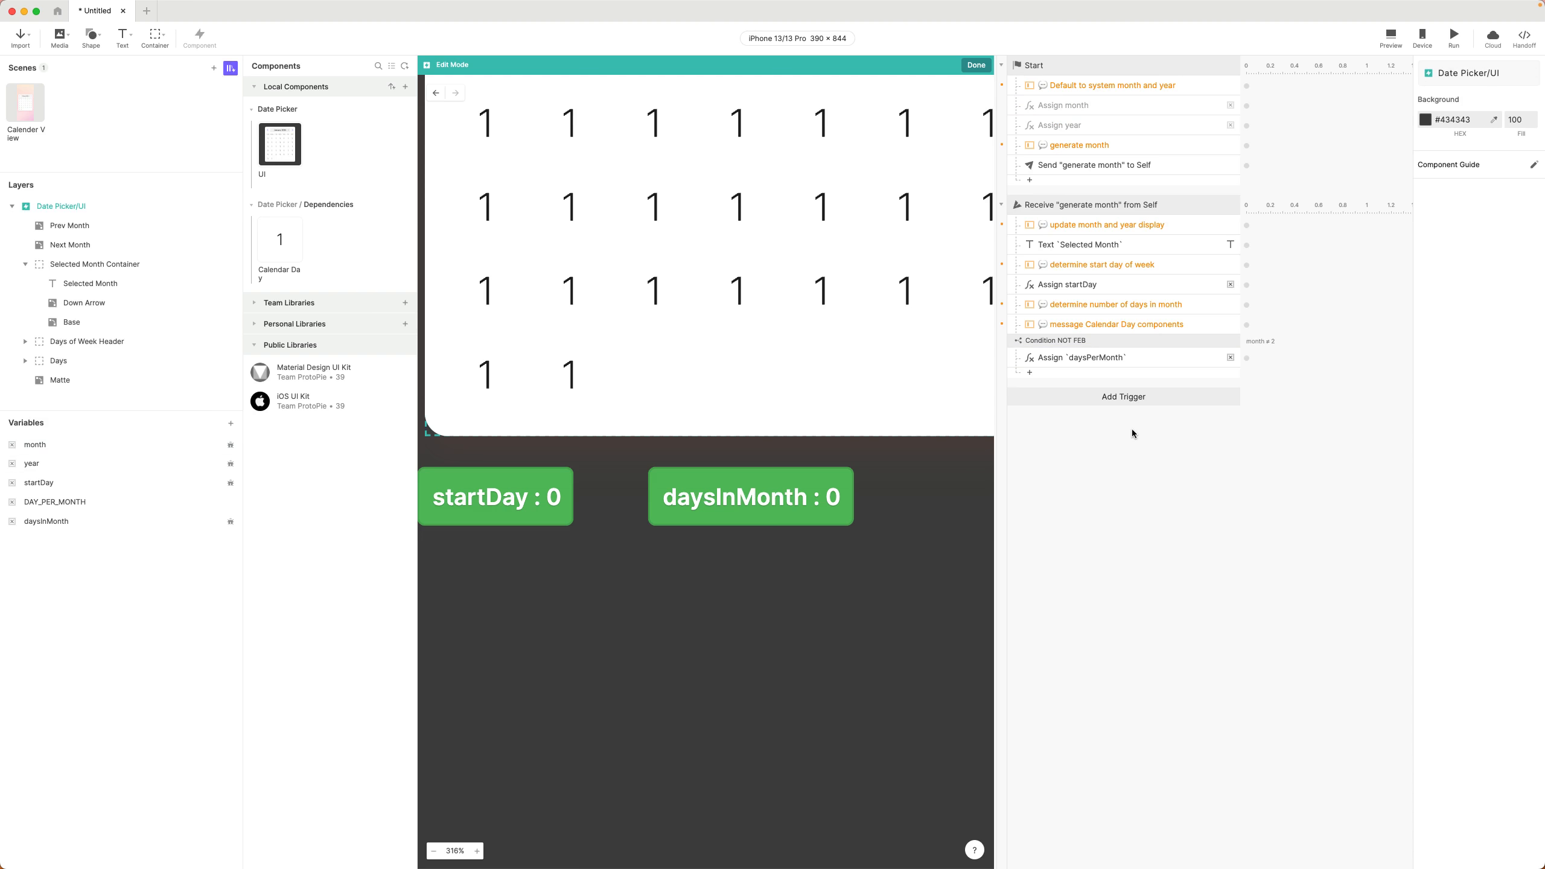
- Switch to the Figma design file in the browser and review the Leap Year Rules frame with its decision flowchart
{"action": "key", "text": "super+Tab"}
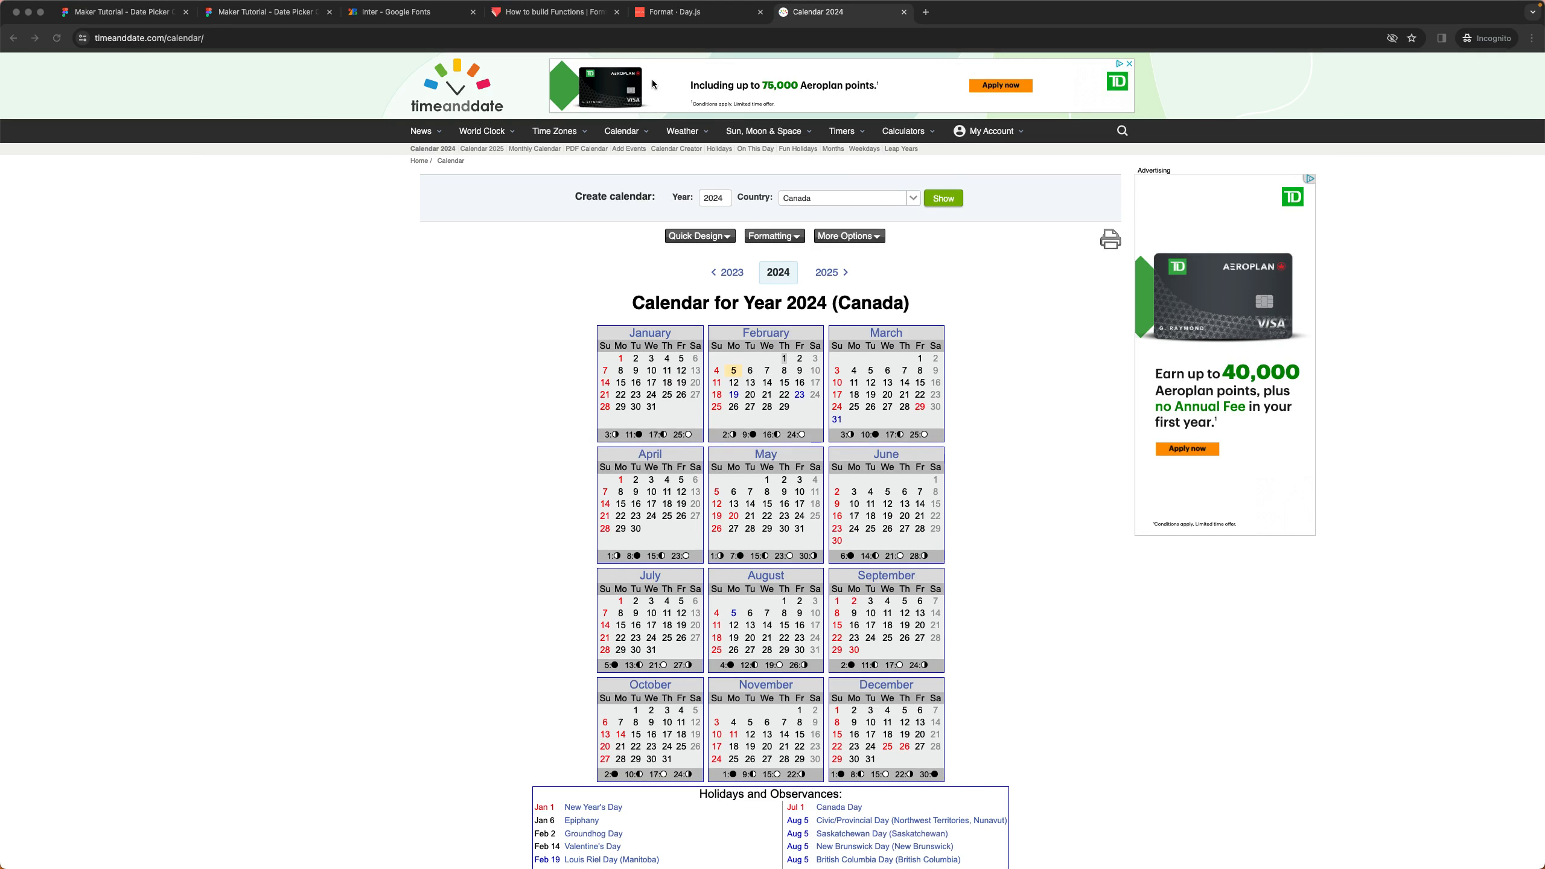
{"action": "left_click", "coordinate": [267, 12]}
{"action": "scroll", "coordinate": [602, 164], "scroll_direction": "down", "scroll_amount": 5}
{"action": "scroll", "coordinate": [600, 168], "scroll_direction": "right", "scroll_amount": 10}
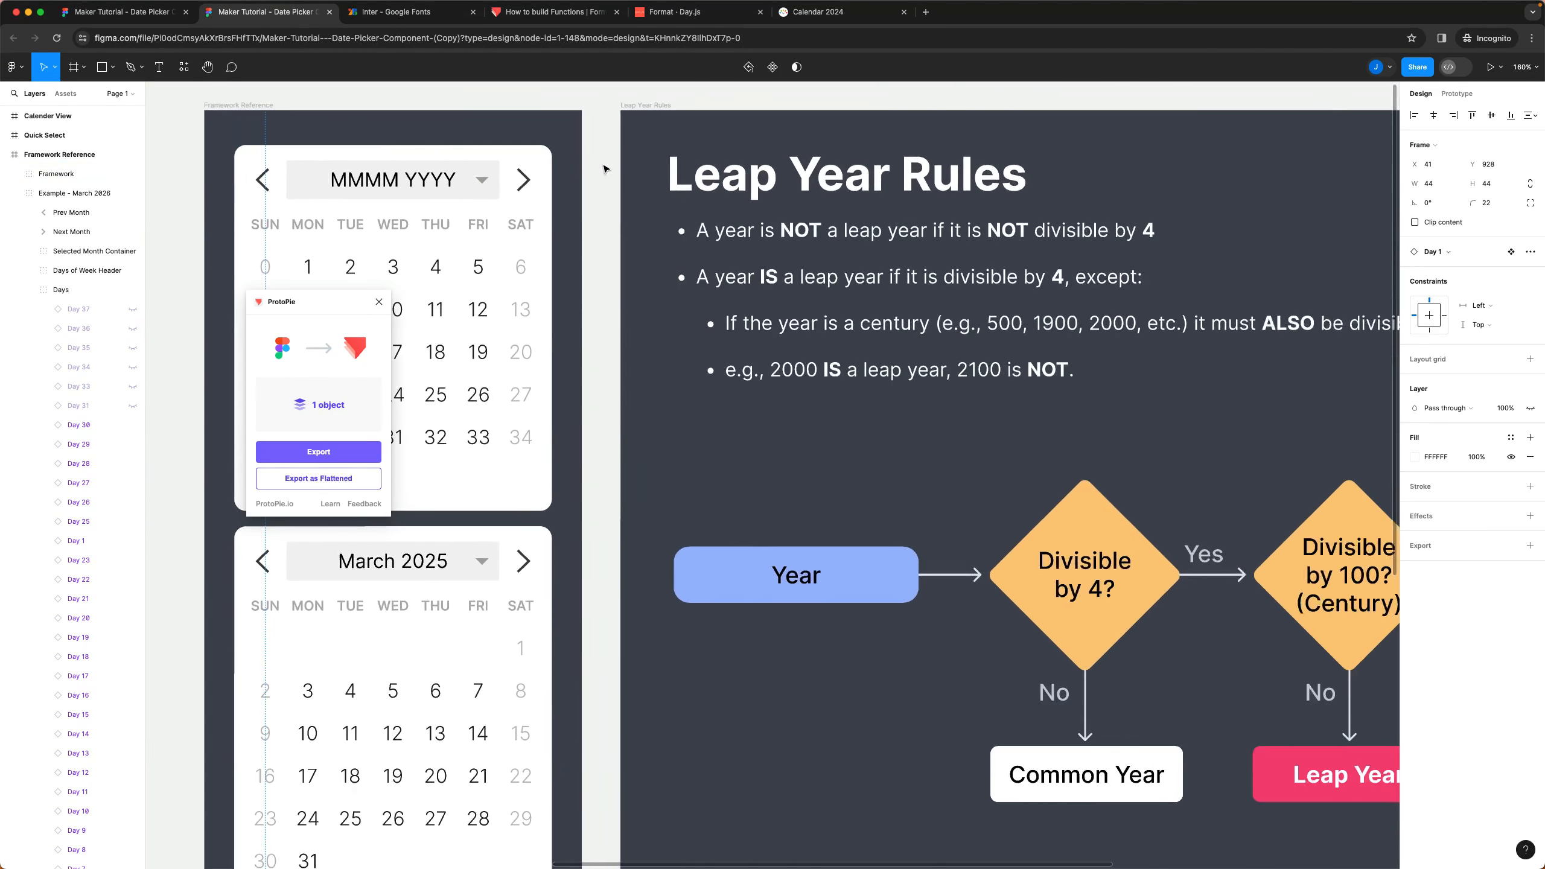
{"action": "scroll", "coordinate": [850, 214], "scroll_direction": "down", "scroll_amount": 3}
{"action": "scroll", "coordinate": [850, 214], "scroll_direction": "up", "scroll_amount": 3}
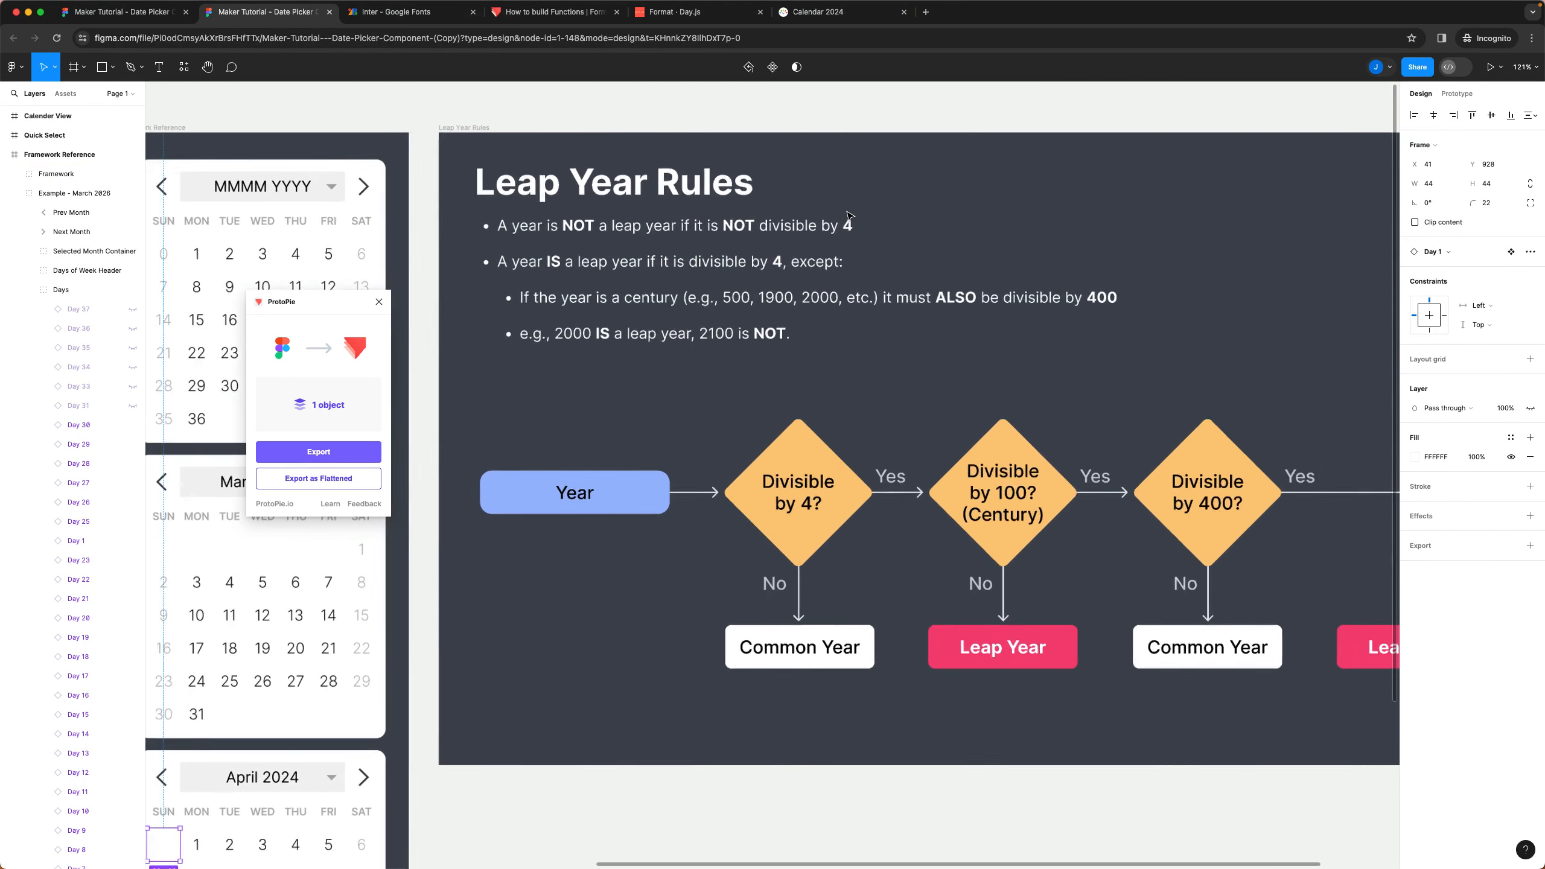
{"action": "left_click_drag", "start_coordinate": [318, 302], "coordinate": [266, 276]}
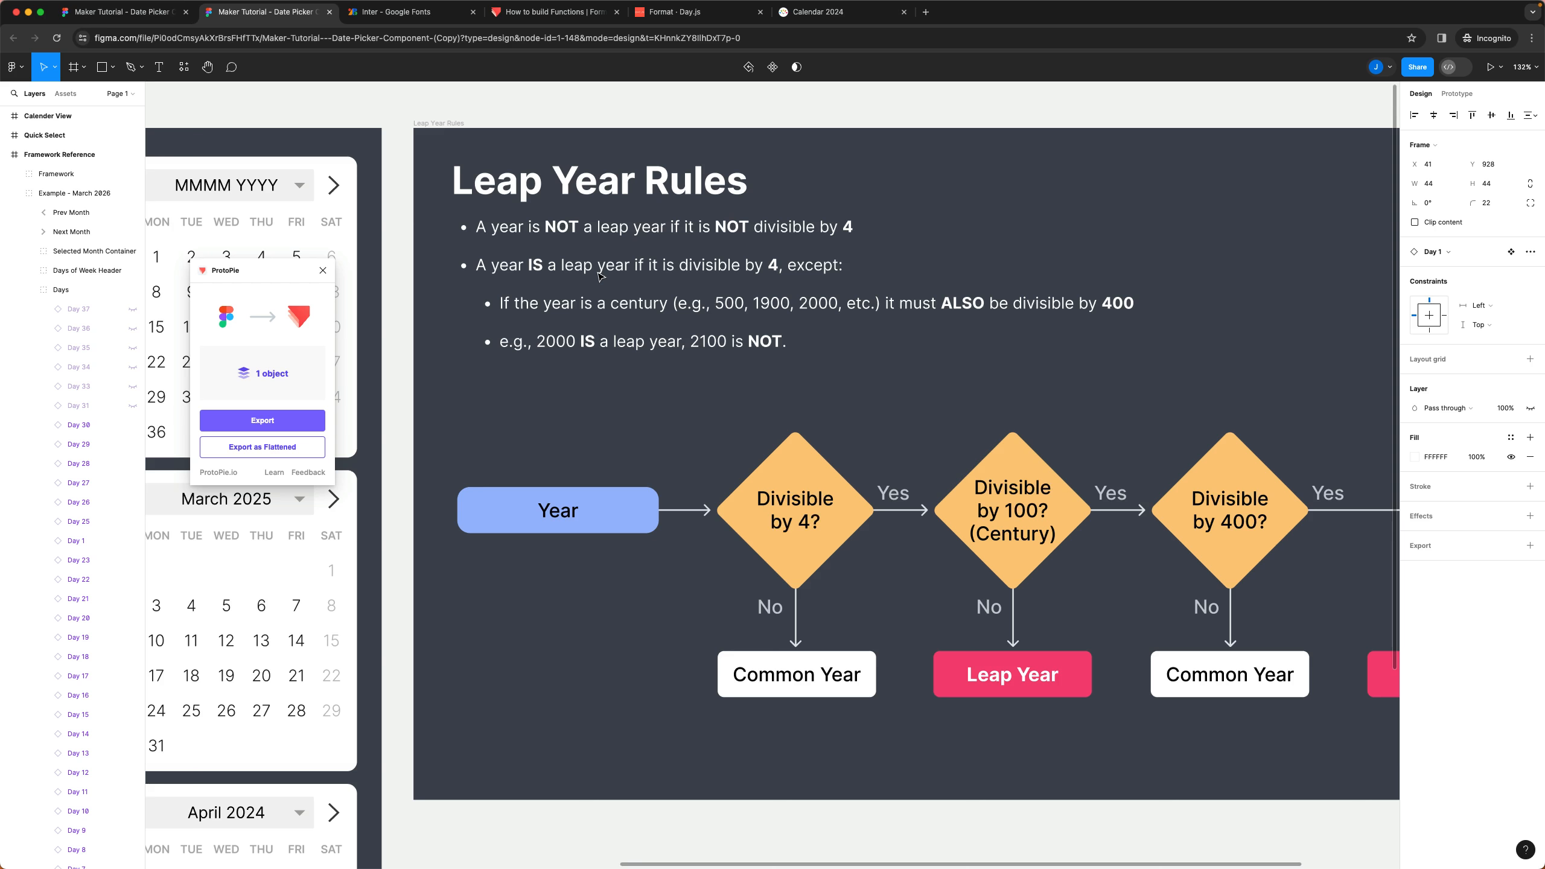
- Examine the Leap Year Rules flowchart's divisible-by-4, 100 and 400 branches and their common-year or leap-year outcomes
{"action": "key", "text": "Escape"}
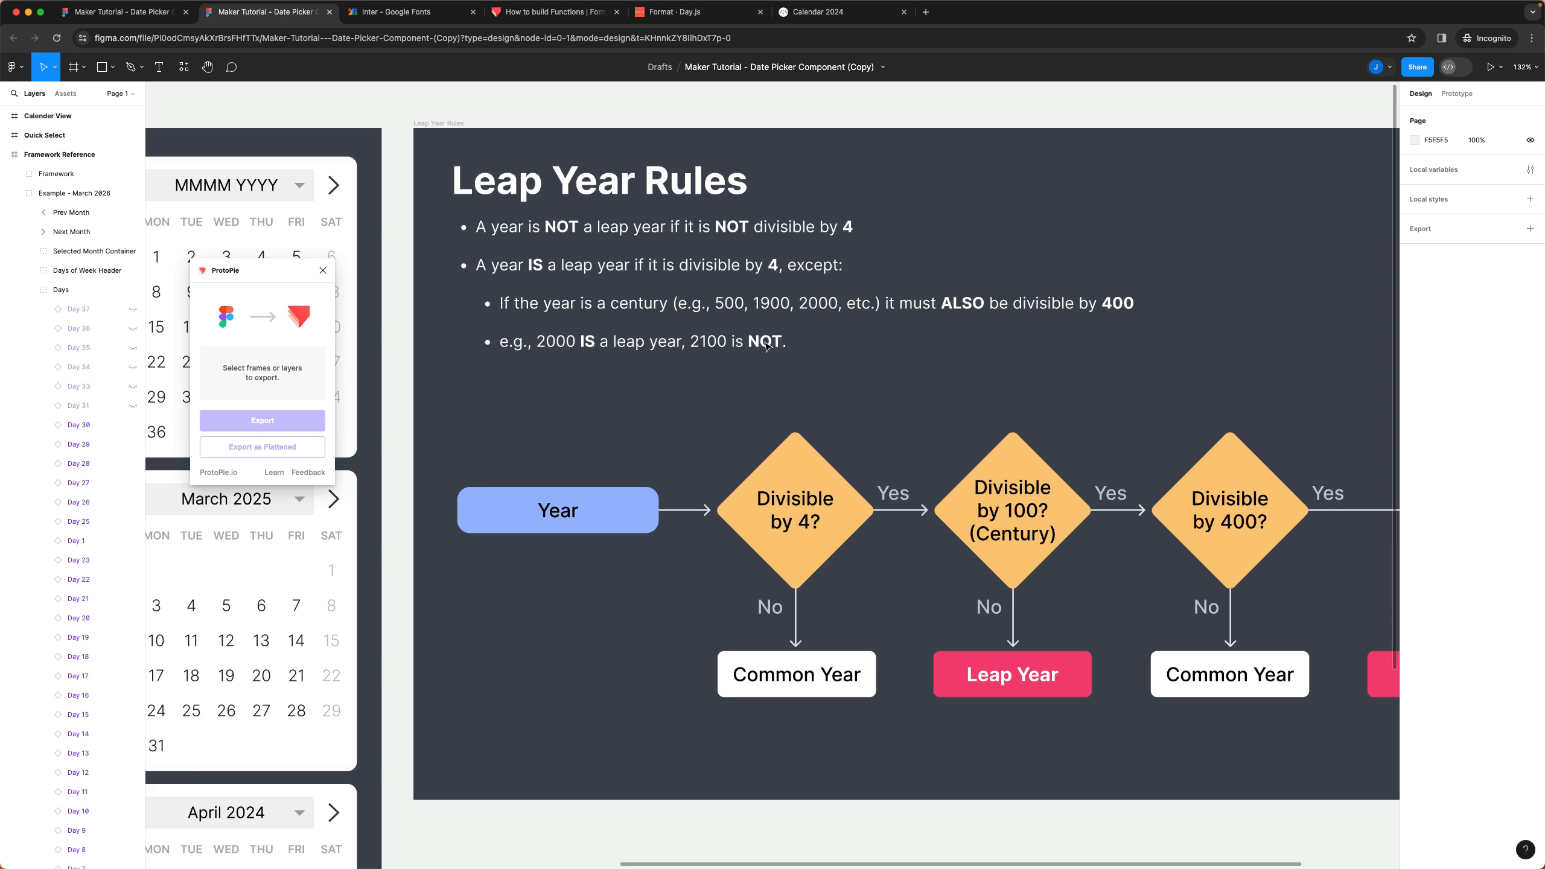
{"action": "scroll", "coordinate": [669, 314], "scroll_direction": "right", "scroll_amount": 2}
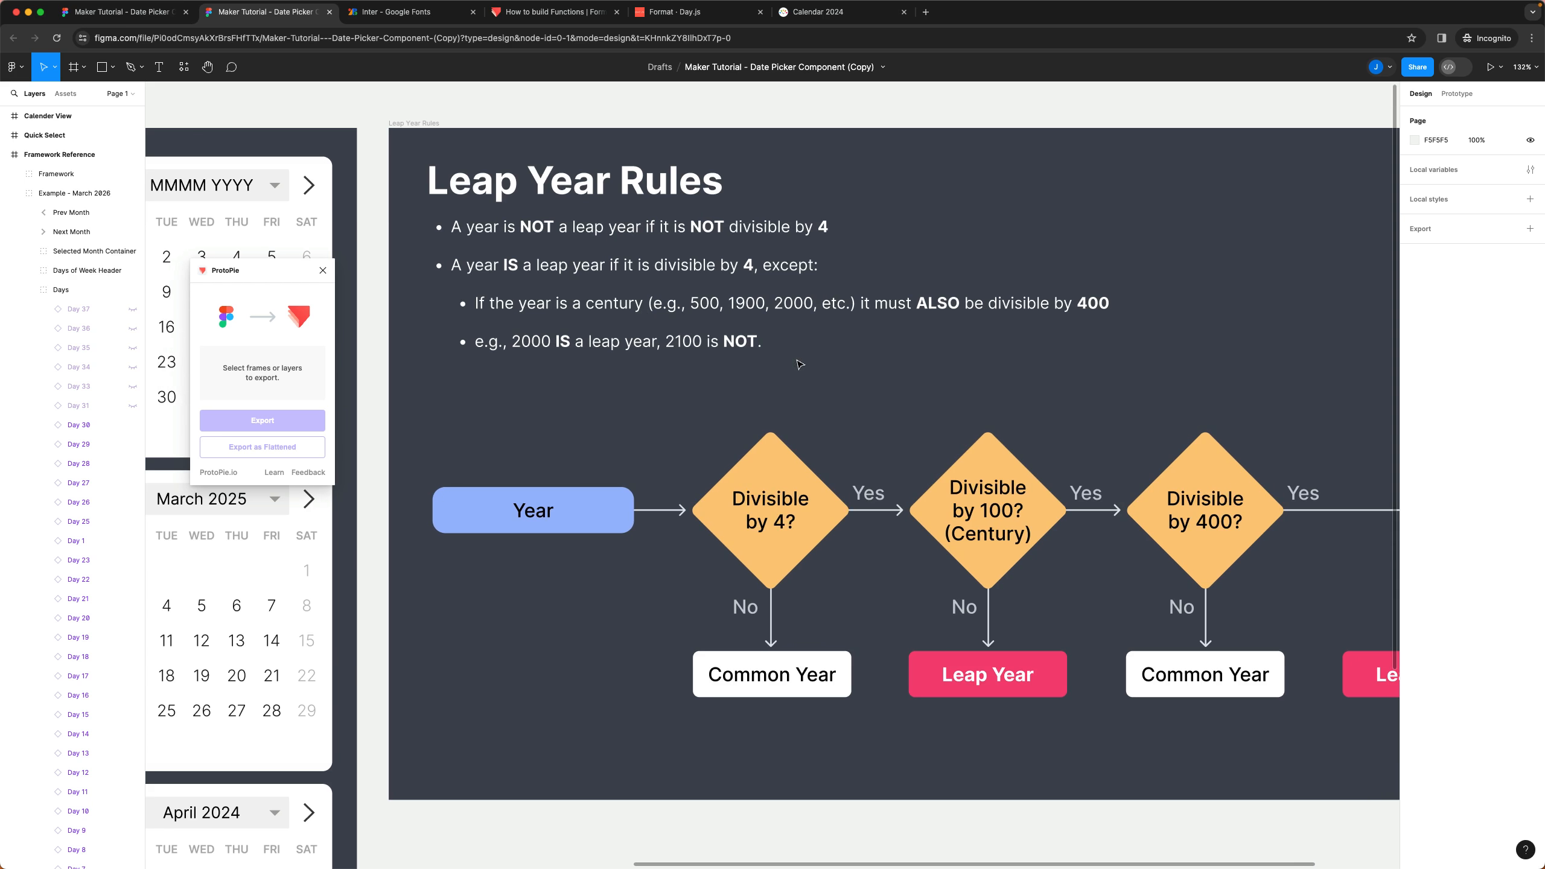
{"action": "scroll", "coordinate": [724, 436], "scroll_direction": "down", "scroll_amount": 5}
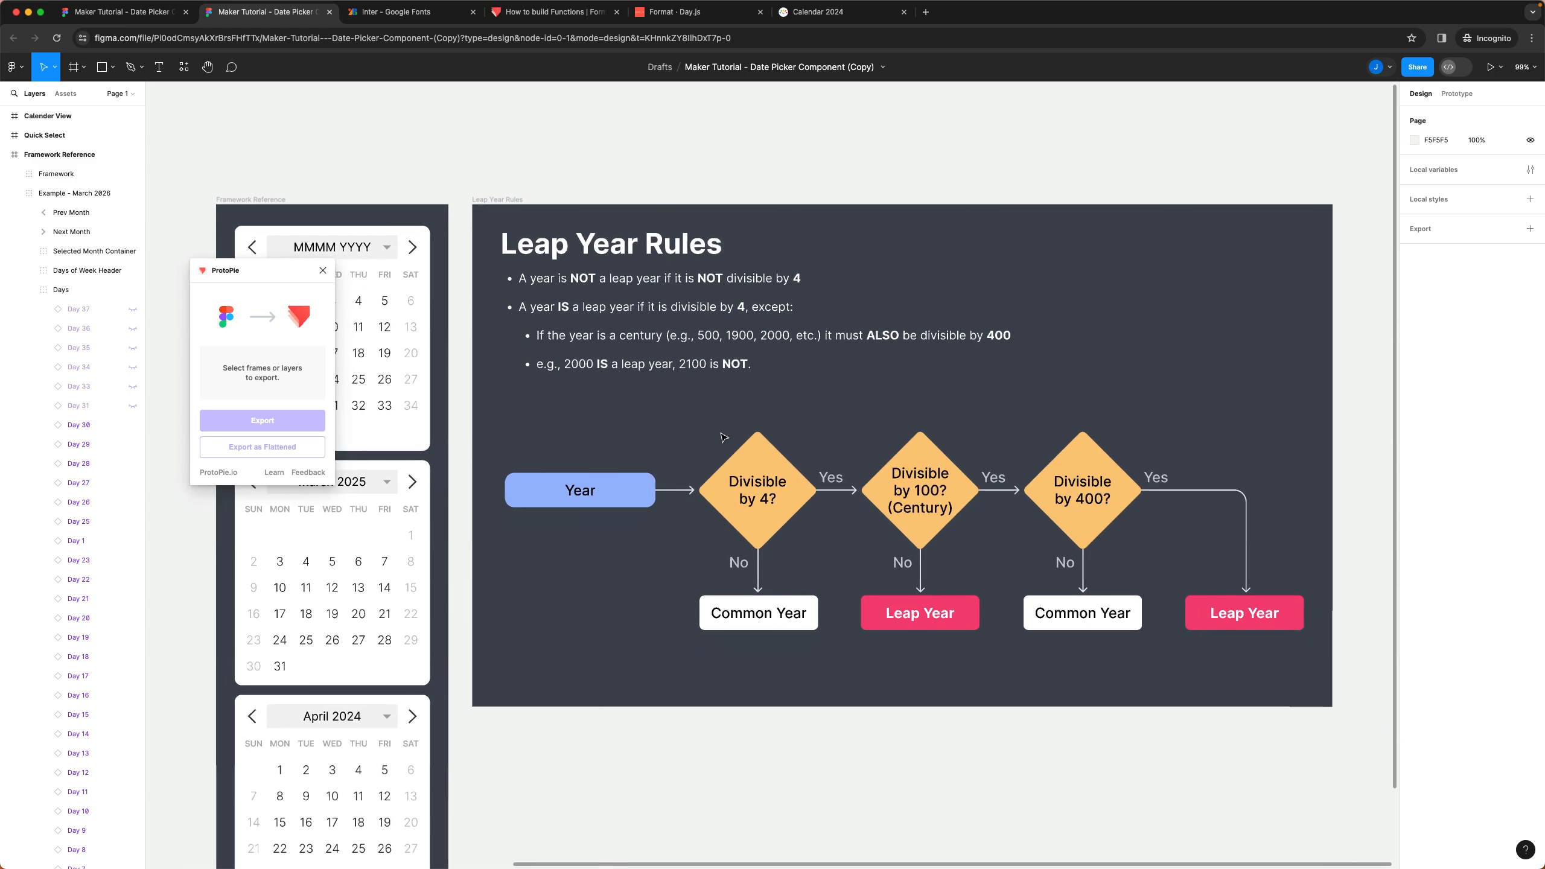
{"action": "scroll", "coordinate": [724, 438], "scroll_direction": "right", "scroll_amount": 2}
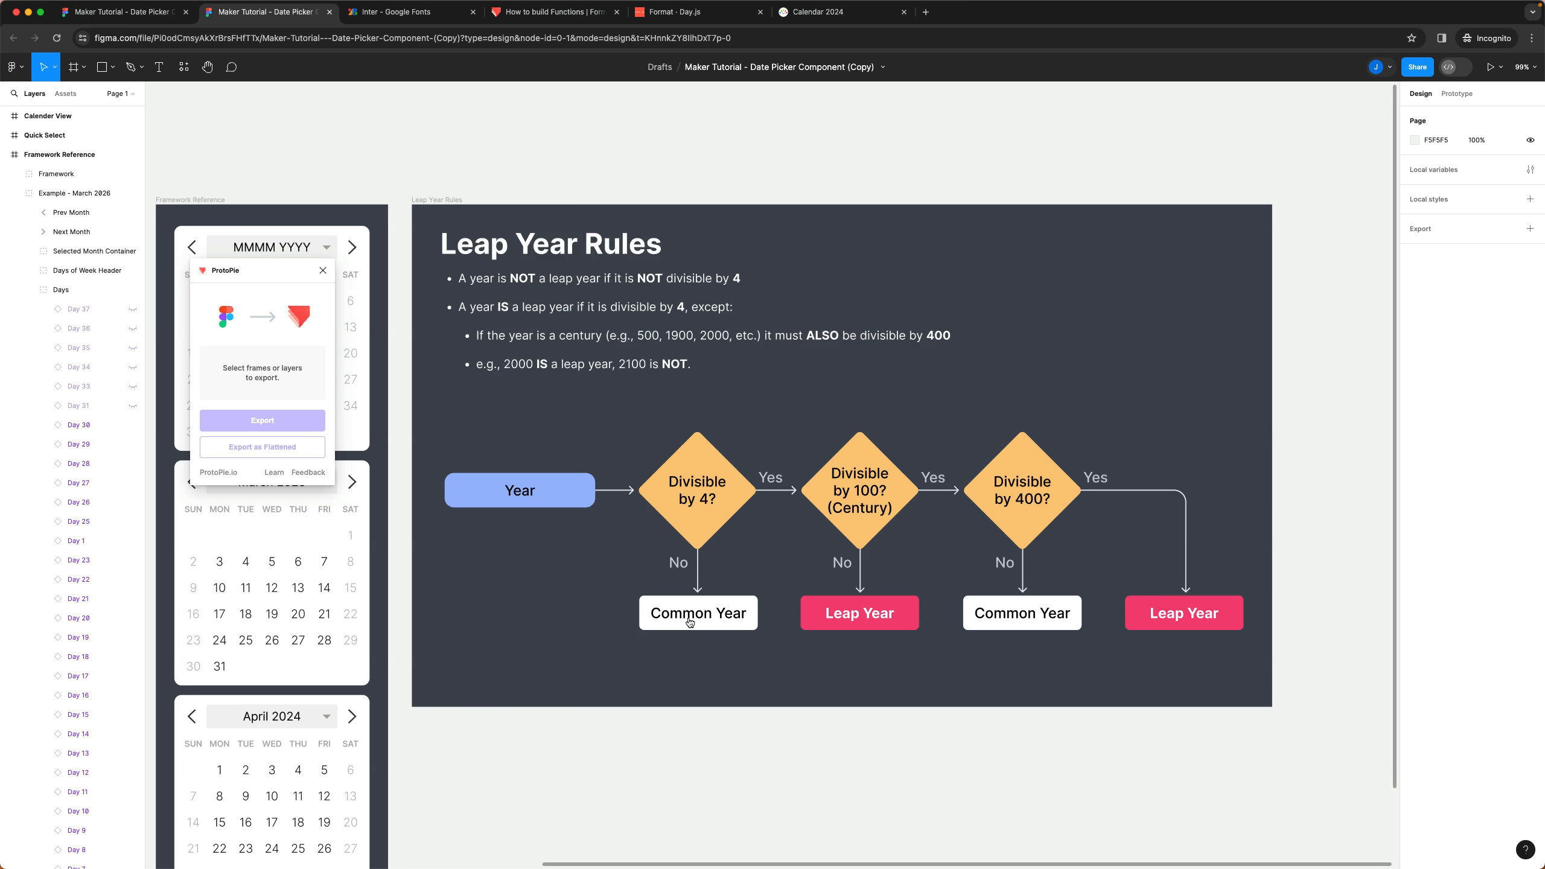
- Switch to ProtoPie and add a condition to the "generate month" receive trigger that requires month = 2
{"action": "key", "text": "super+Tab"}
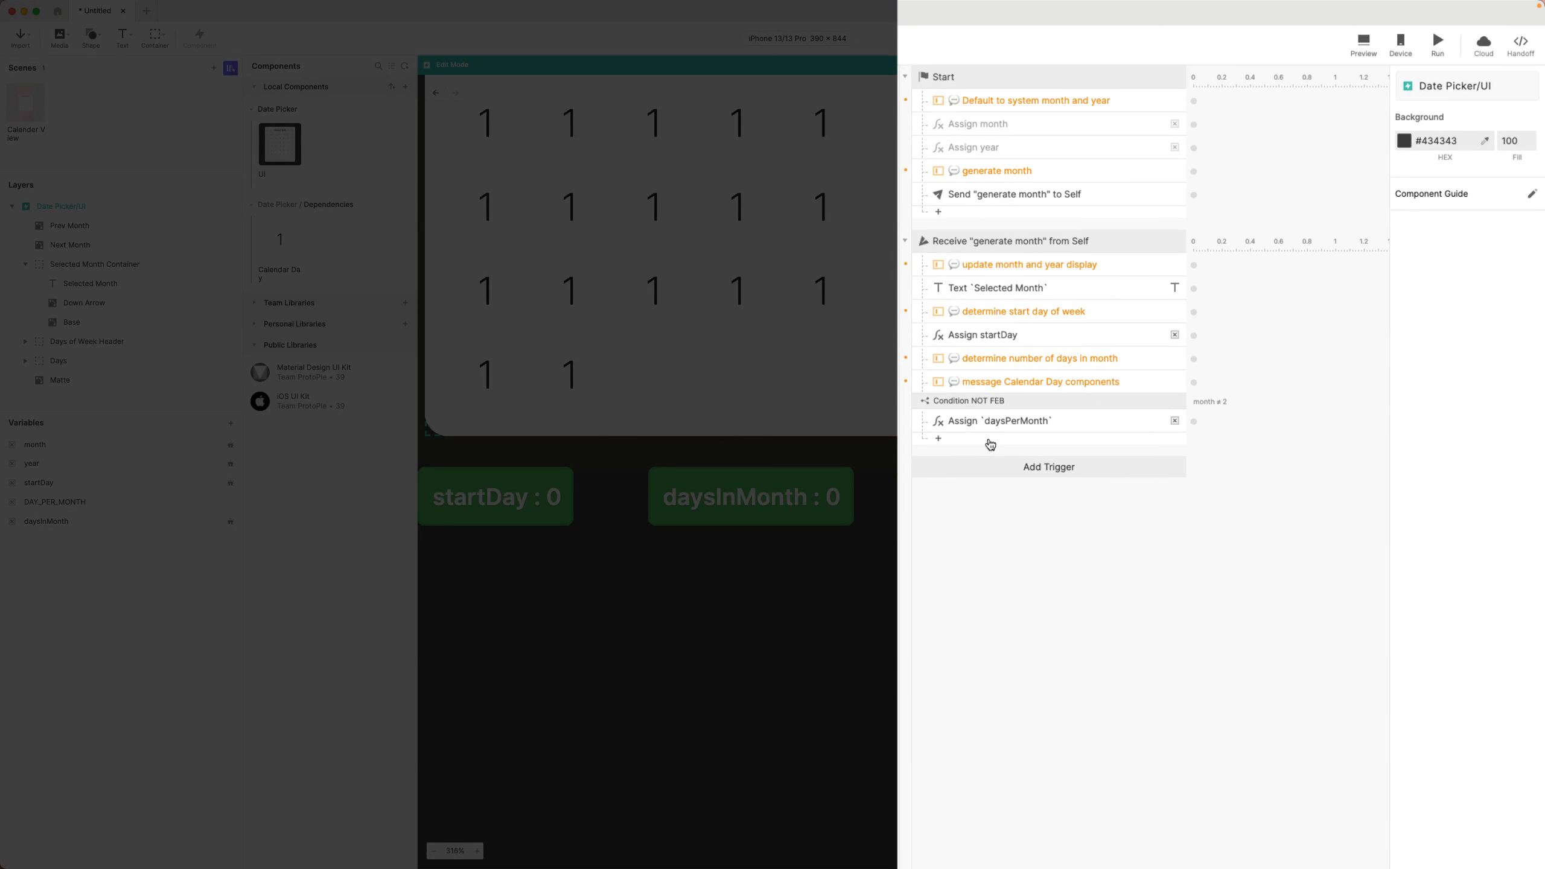
{"action": "left_click", "coordinate": [990, 445]}
{"action": "left_click", "coordinate": [1064, 753]}
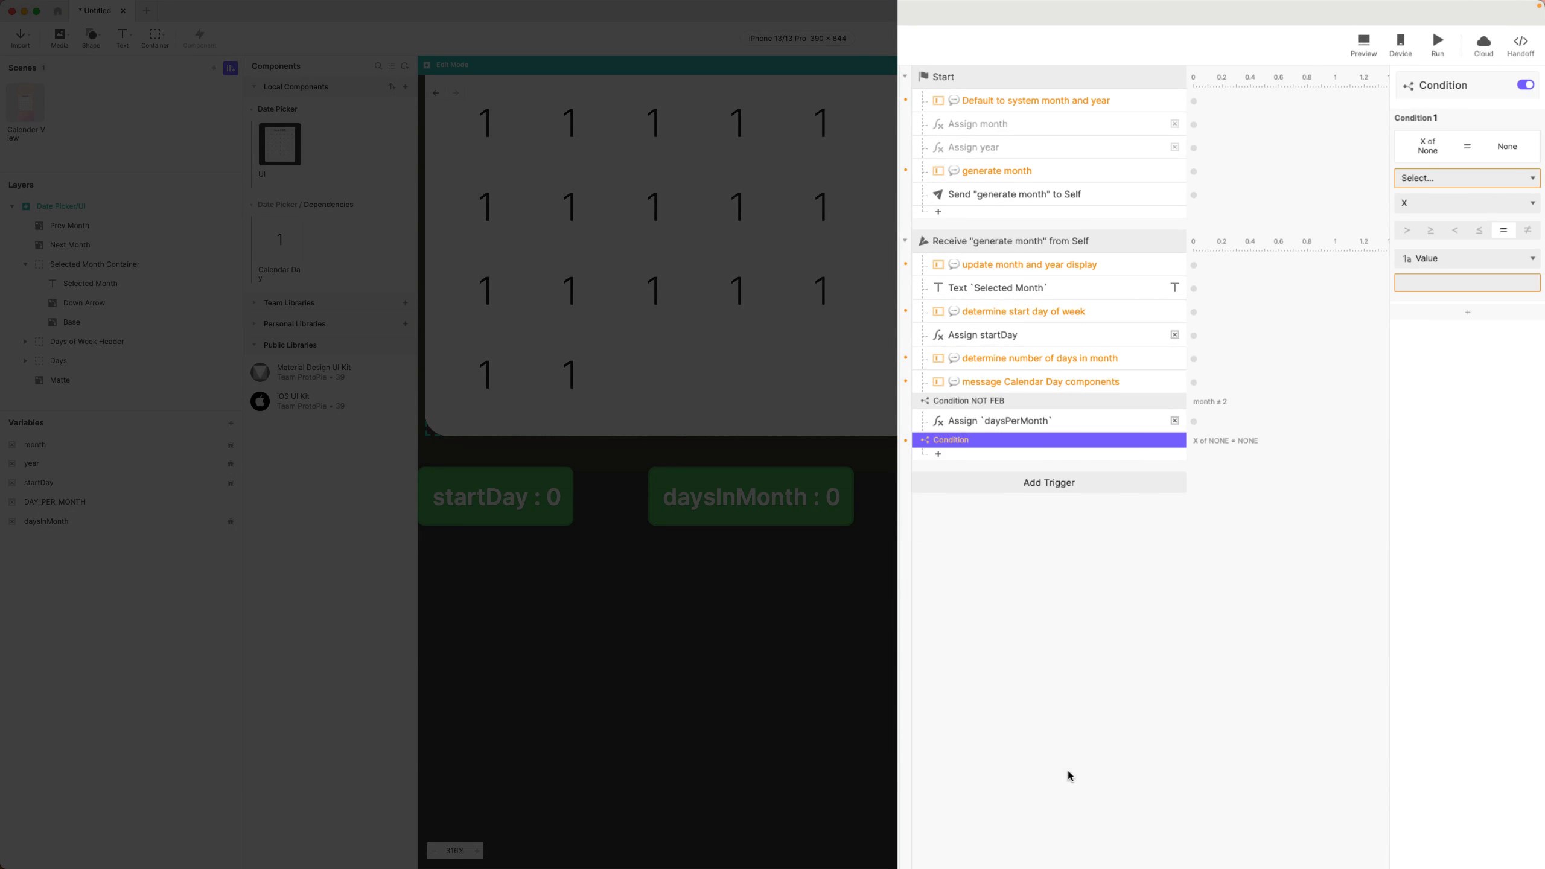
{"action": "left_click", "coordinate": [1439, 177]}
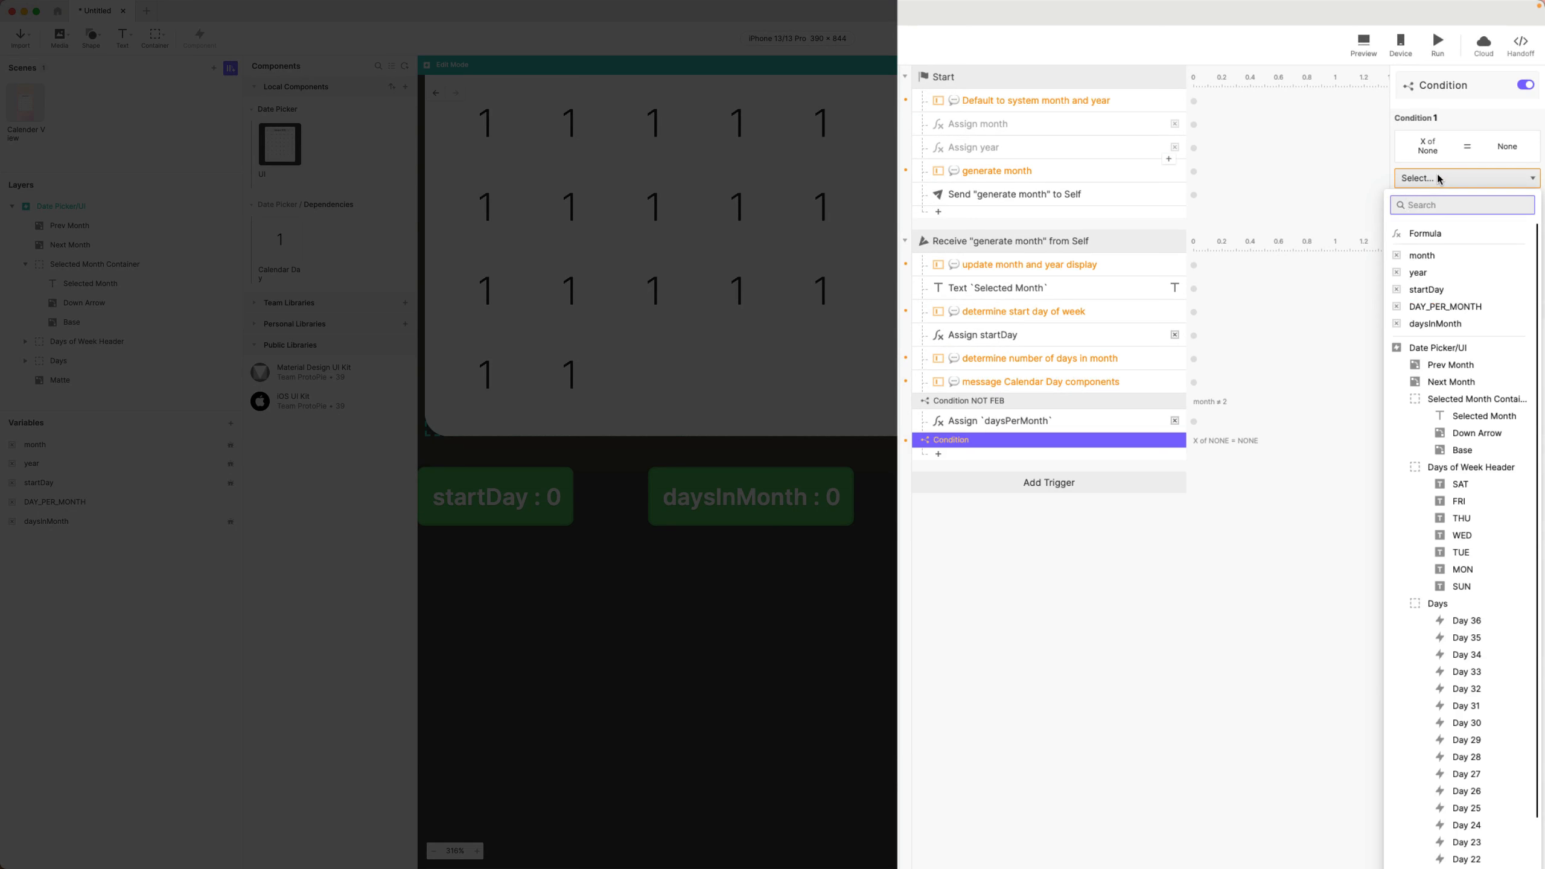
{"action": "left_click", "coordinate": [1436, 255]}
{"action": "left_click", "coordinate": [1460, 261]}
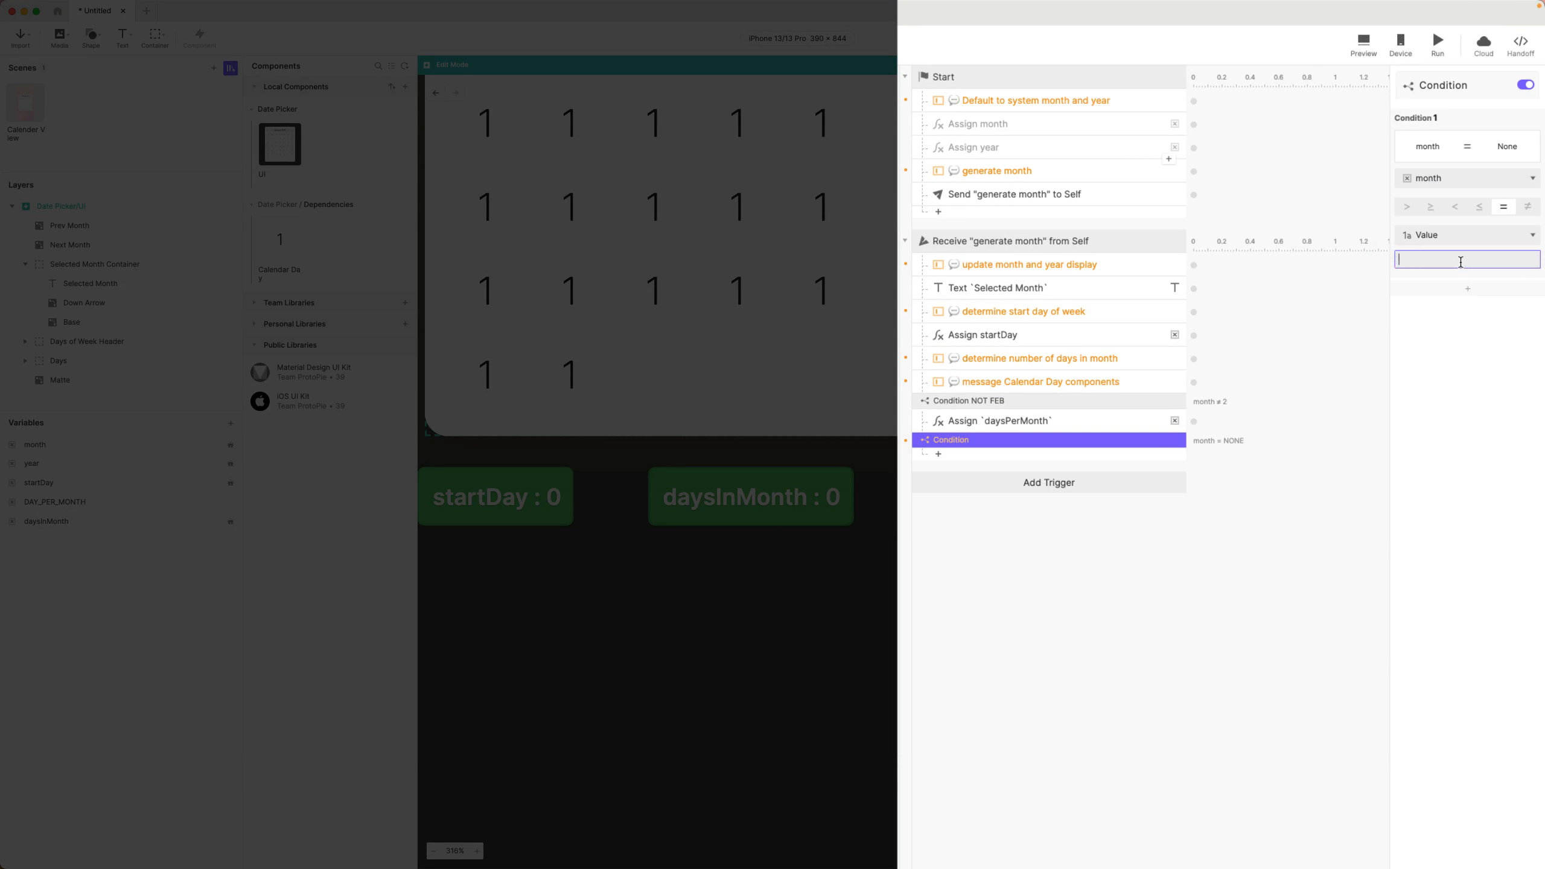
{"action": "type", "text": "2"}
{"action": "key", "text": "Return"}
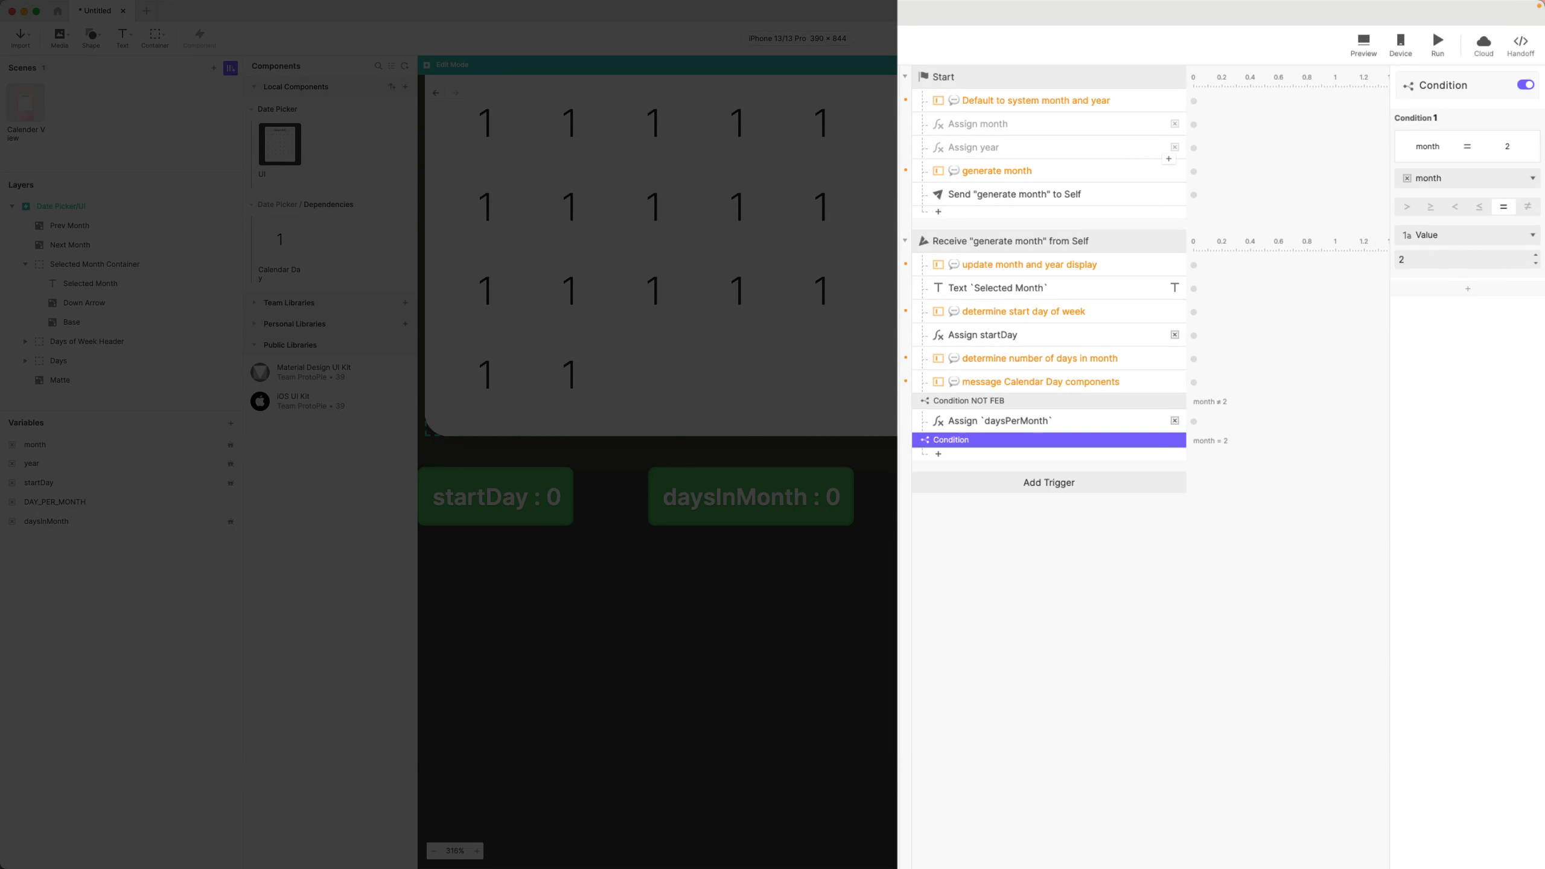
- Add a second rule to the February condition that evaluates the formula year % 4
{"action": "left_click", "coordinate": [1433, 289]}
{"action": "left_click", "coordinate": [1448, 351]}
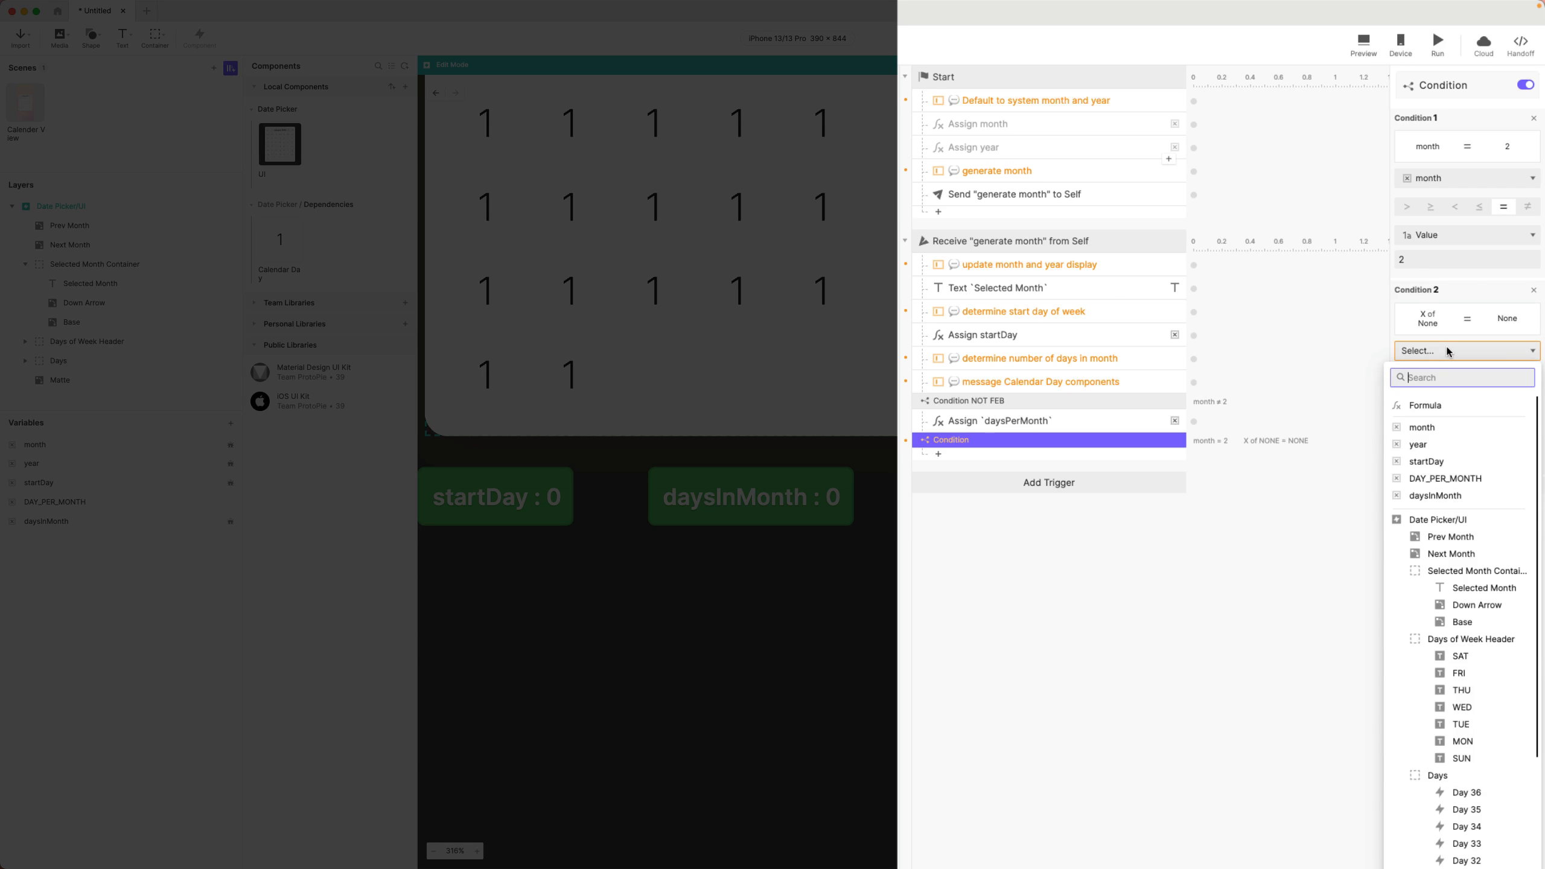
{"action": "left_click", "coordinate": [1443, 445]}
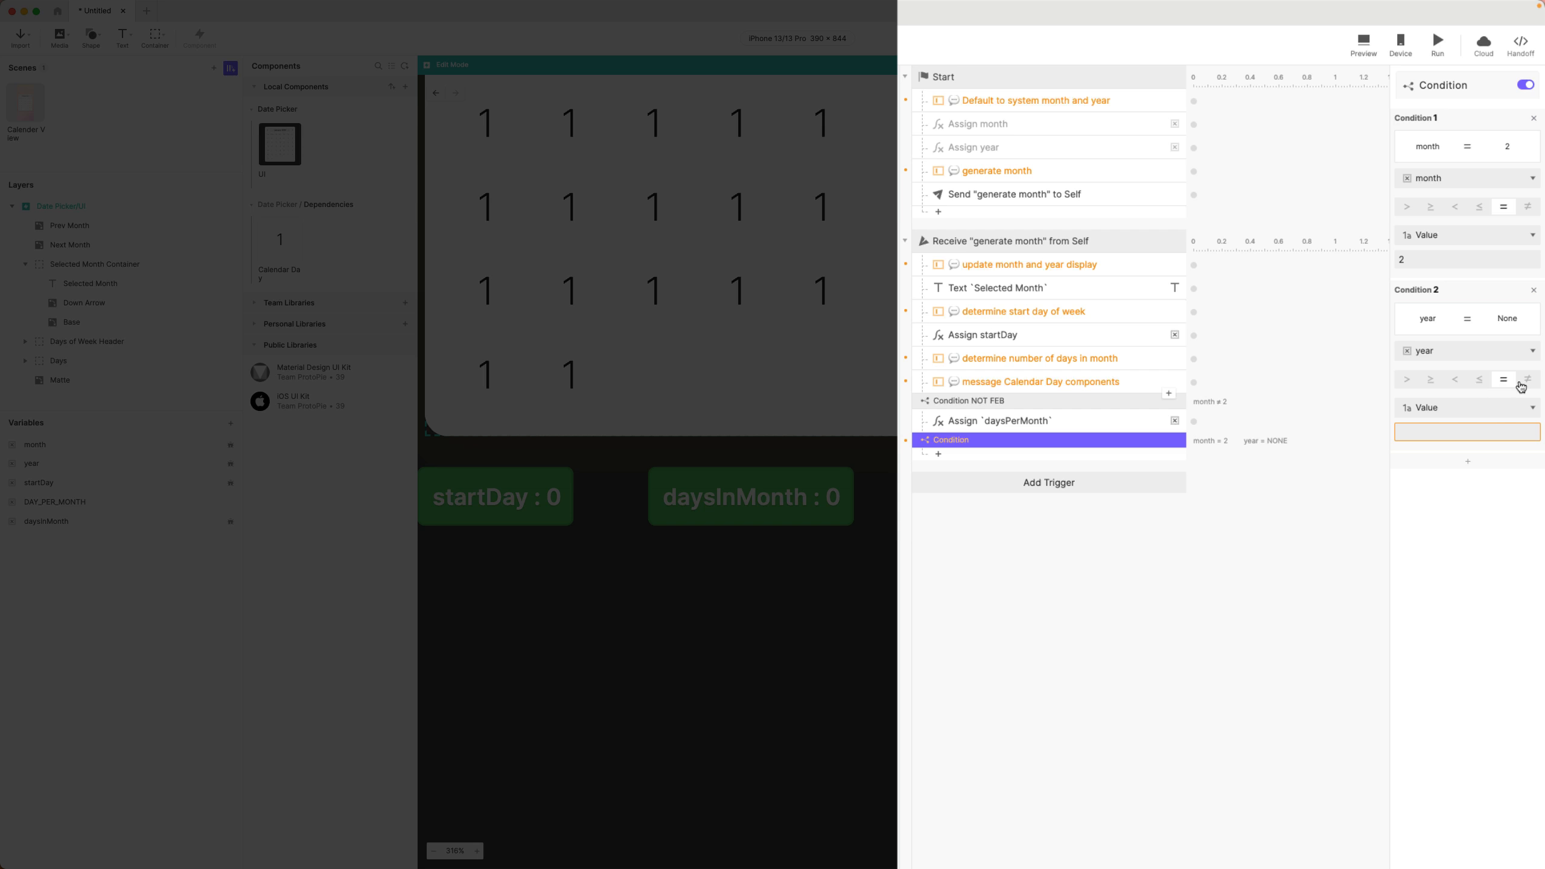
{"action": "left_click", "coordinate": [1453, 353]}
{"action": "left_click", "coordinate": [1439, 406]}
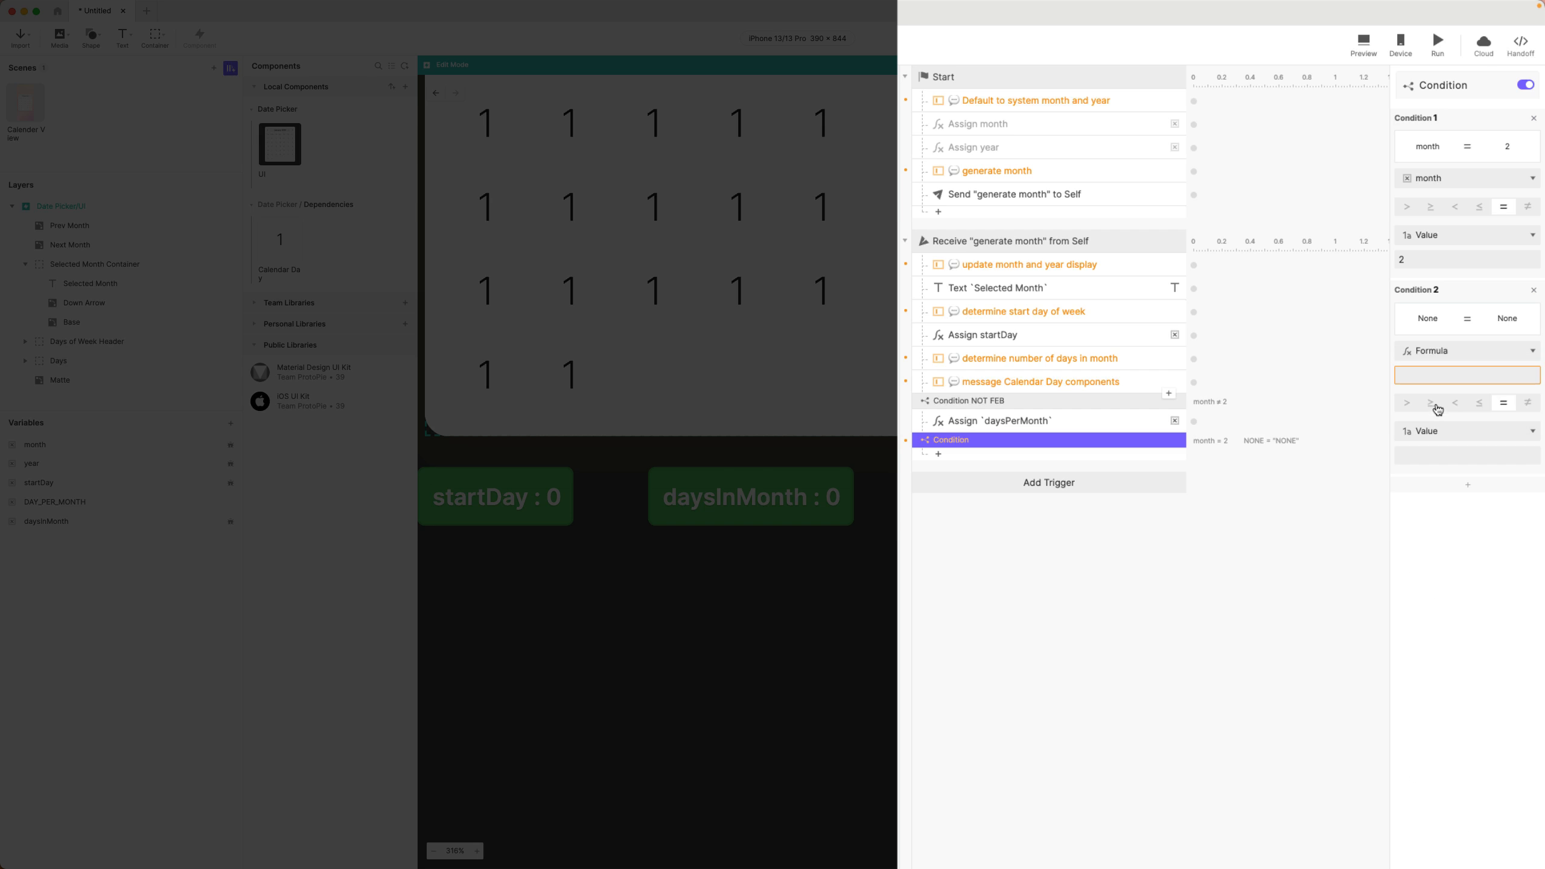
{"action": "left_click", "coordinate": [1399, 374]}
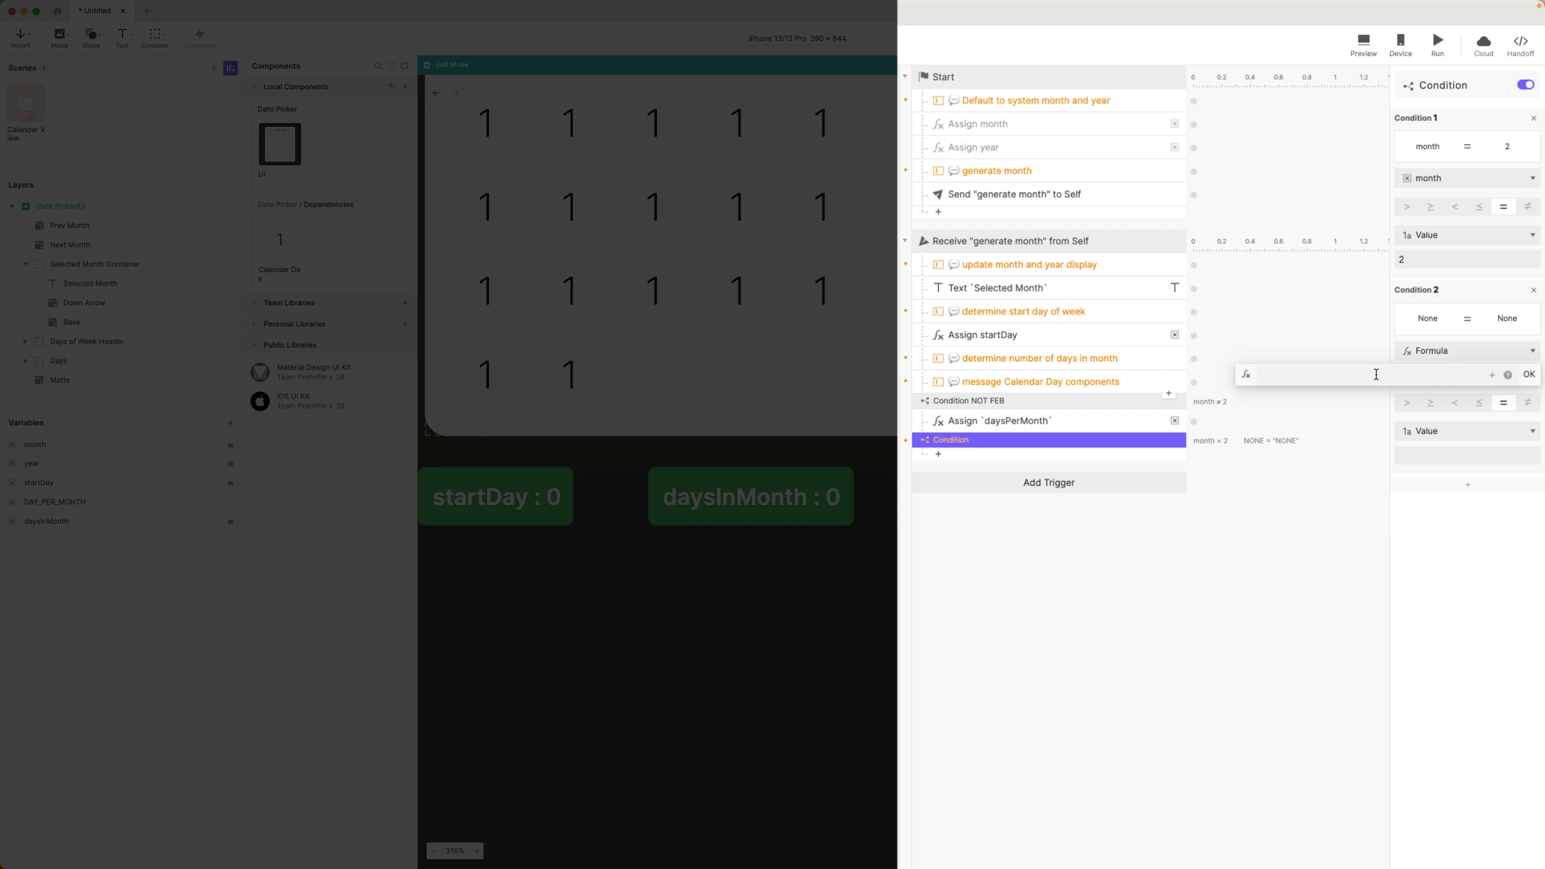
{"action": "type", "text": "y"}
{"action": "key", "text": "Return"}
{"action": "type", "text": "% 4"}
{"action": "key", "text": "BackSpace"}
{"action": "type", "text": "/"}
{"action": "key", "text": "BackSpace"}
{"action": "type", "text": "%"}
{"action": "left_click", "coordinate": [1528, 375]}
- Make the year % 4 rule require a result not equal to 0
{"action": "left_click", "coordinate": [1528, 402]}
{"action": "left_click", "coordinate": [1445, 453]}
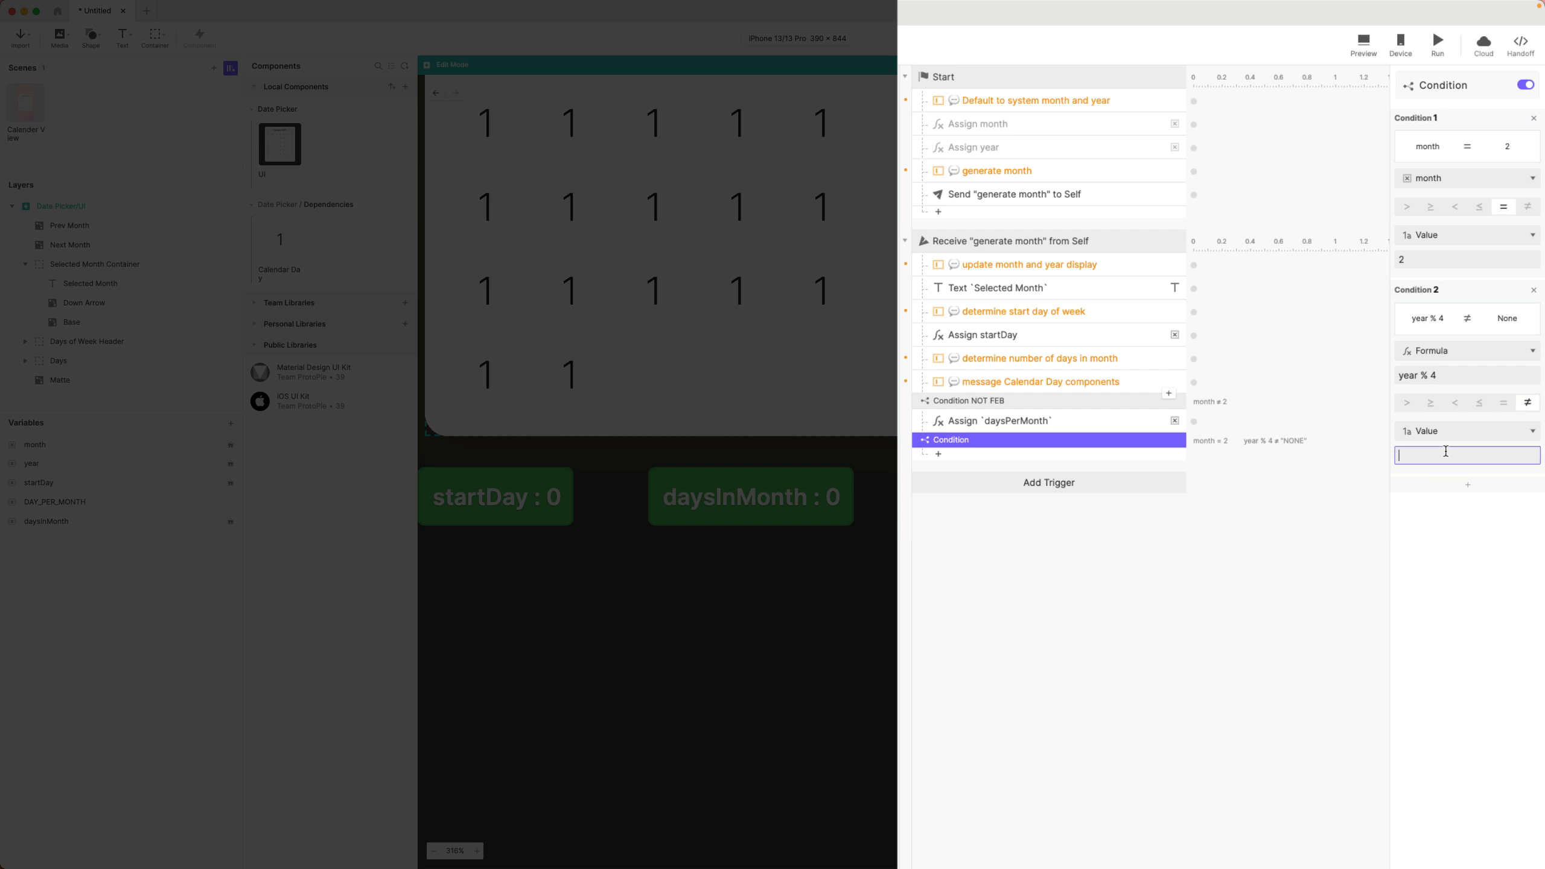
{"action": "type", "text": "0"}
- Rename the new condition "Condition FEB and YEAR NOT EVENLY DIVISIBLE BY 4"
{"action": "double_click", "coordinate": [961, 441]}
{"action": "type", "text": "FE"}
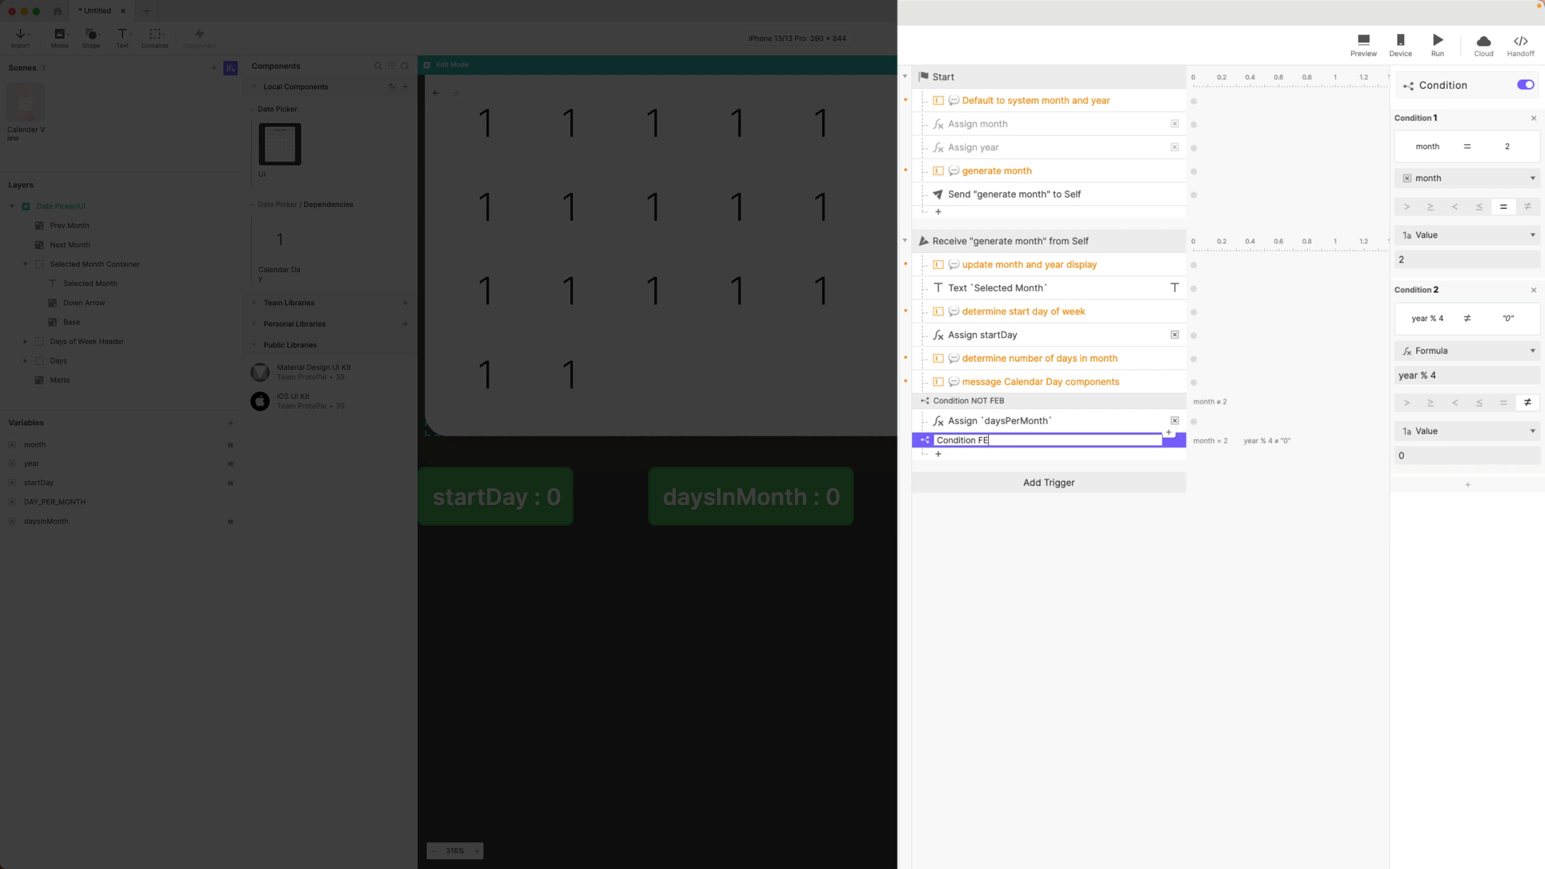
{"action": "type", "text": "B and YEAR NOT EVENLY DIVISIBLE BY 4"}
{"action": "key", "text": "Return"}
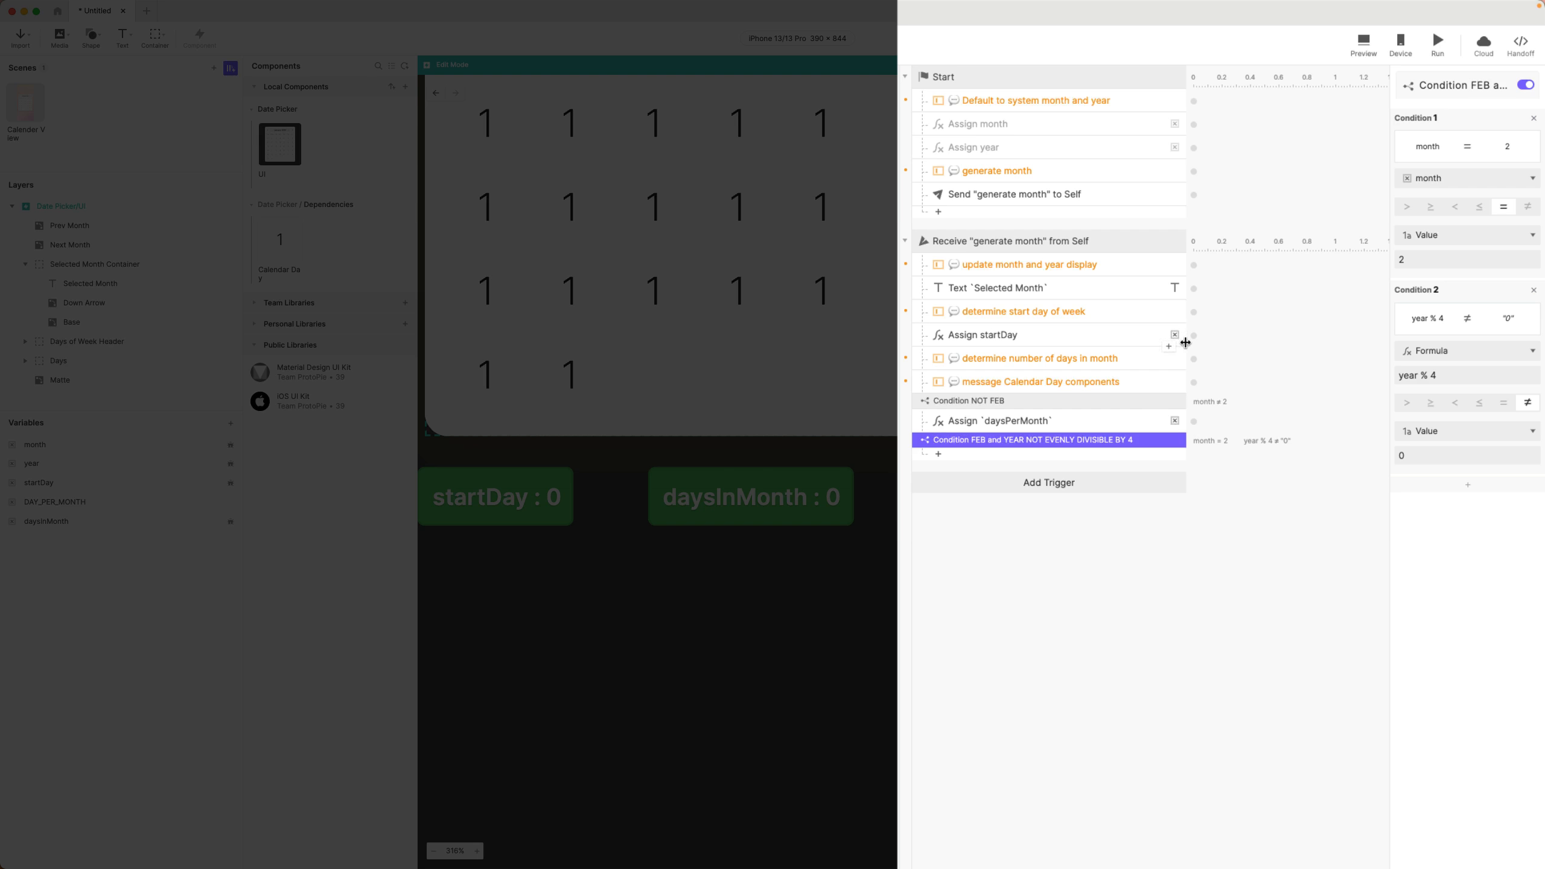
- Move the "determine number of days in month" comment below the "message Calendar Day components" comment
{"action": "left_click", "coordinate": [1031, 365]}
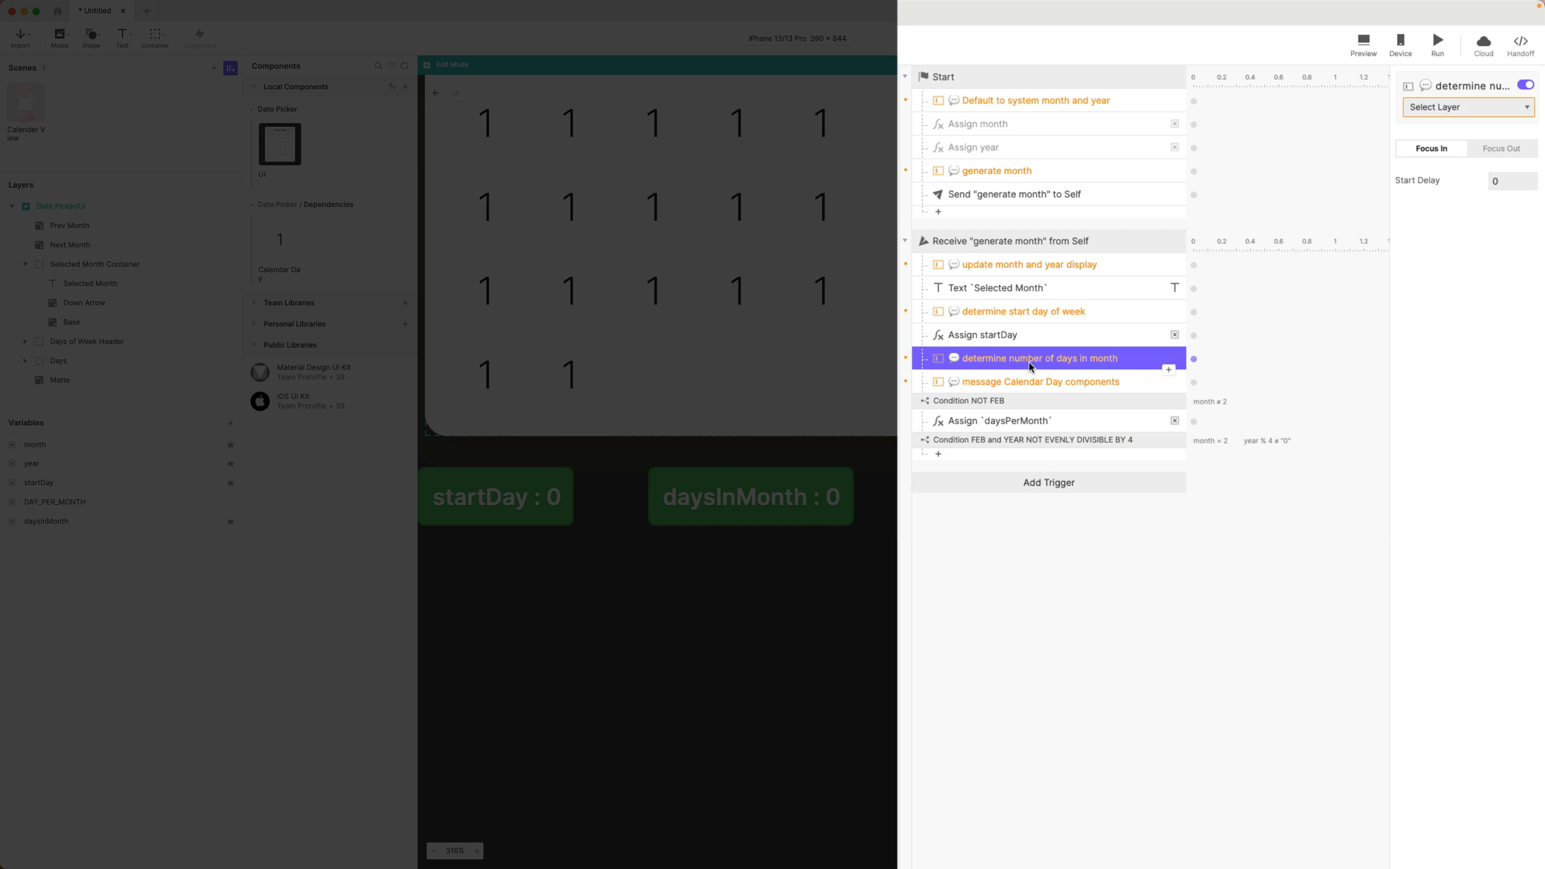
{"action": "left_click_drag", "start_coordinate": [1095, 363], "coordinate": [1089, 393]}
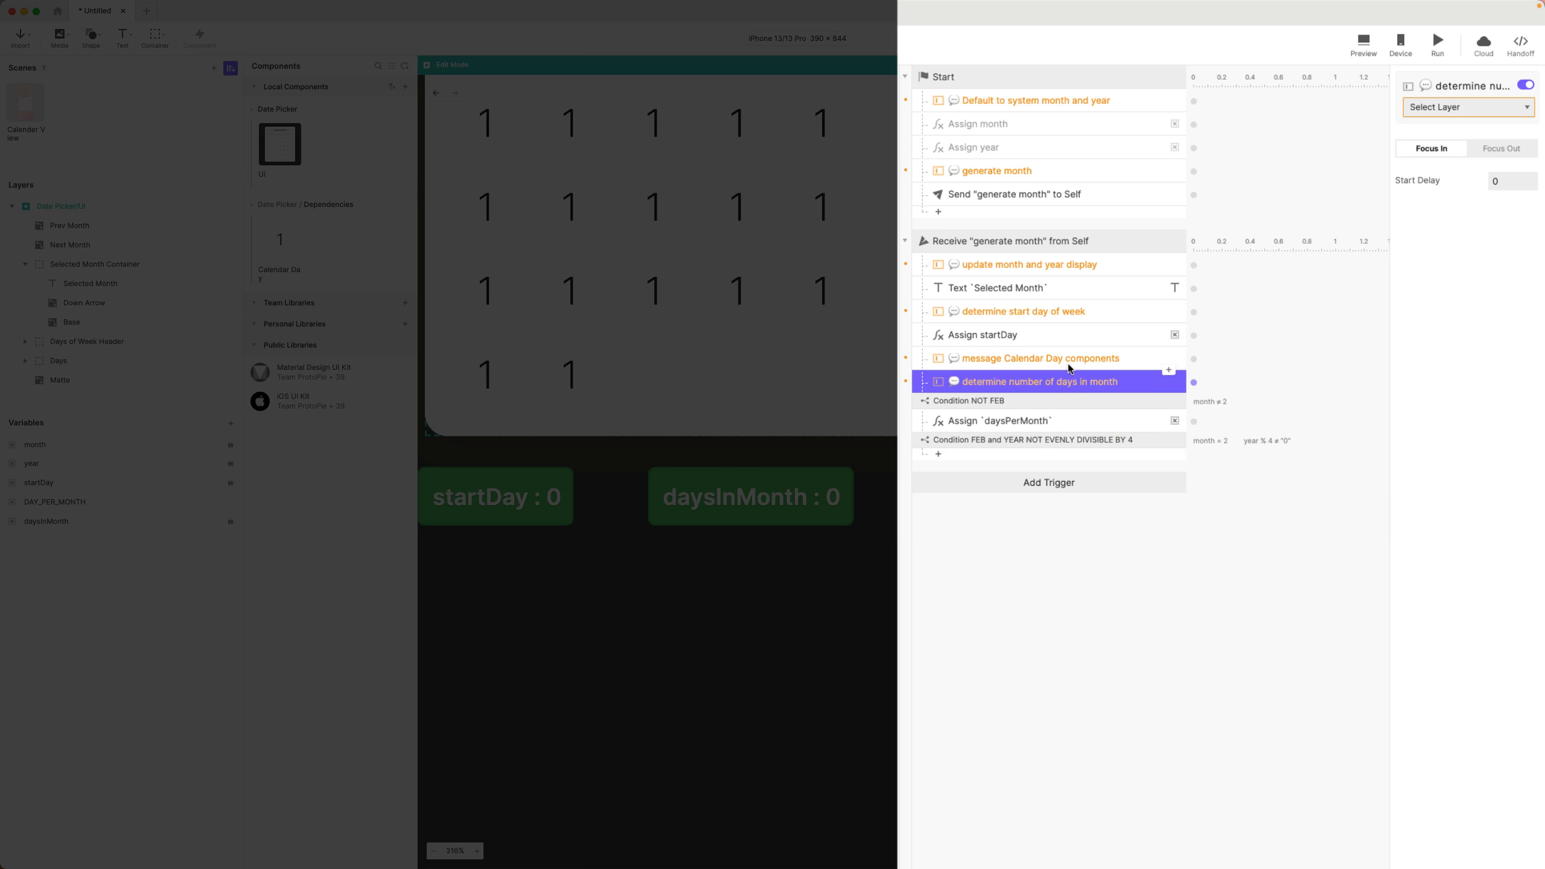
{"action": "left_click", "coordinate": [1133, 544]}
- Copy the days-in-month comment into the not-divisible-by-4 condition and rename the copy "NOT a leap year, feb has 28 days"
{"action": "left_click", "coordinate": [1032, 385]}
{"action": "left_click", "coordinate": [1045, 441]}
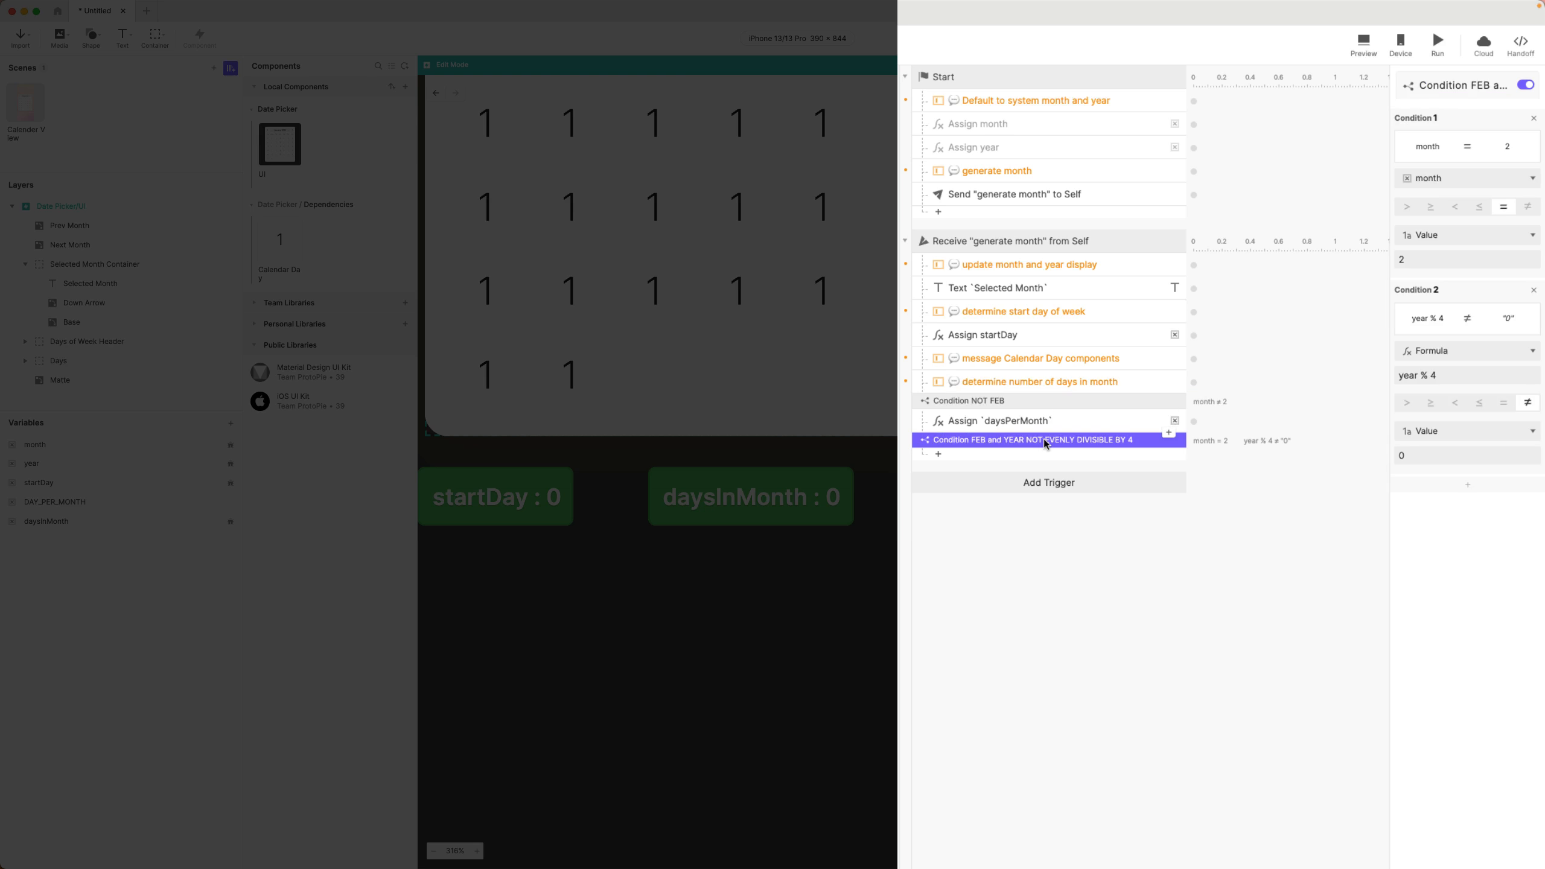
{"action": "key", "text": "super+v"}
{"action": "double_click", "coordinate": [1009, 459]}
{"action": "type", "text": "N"}
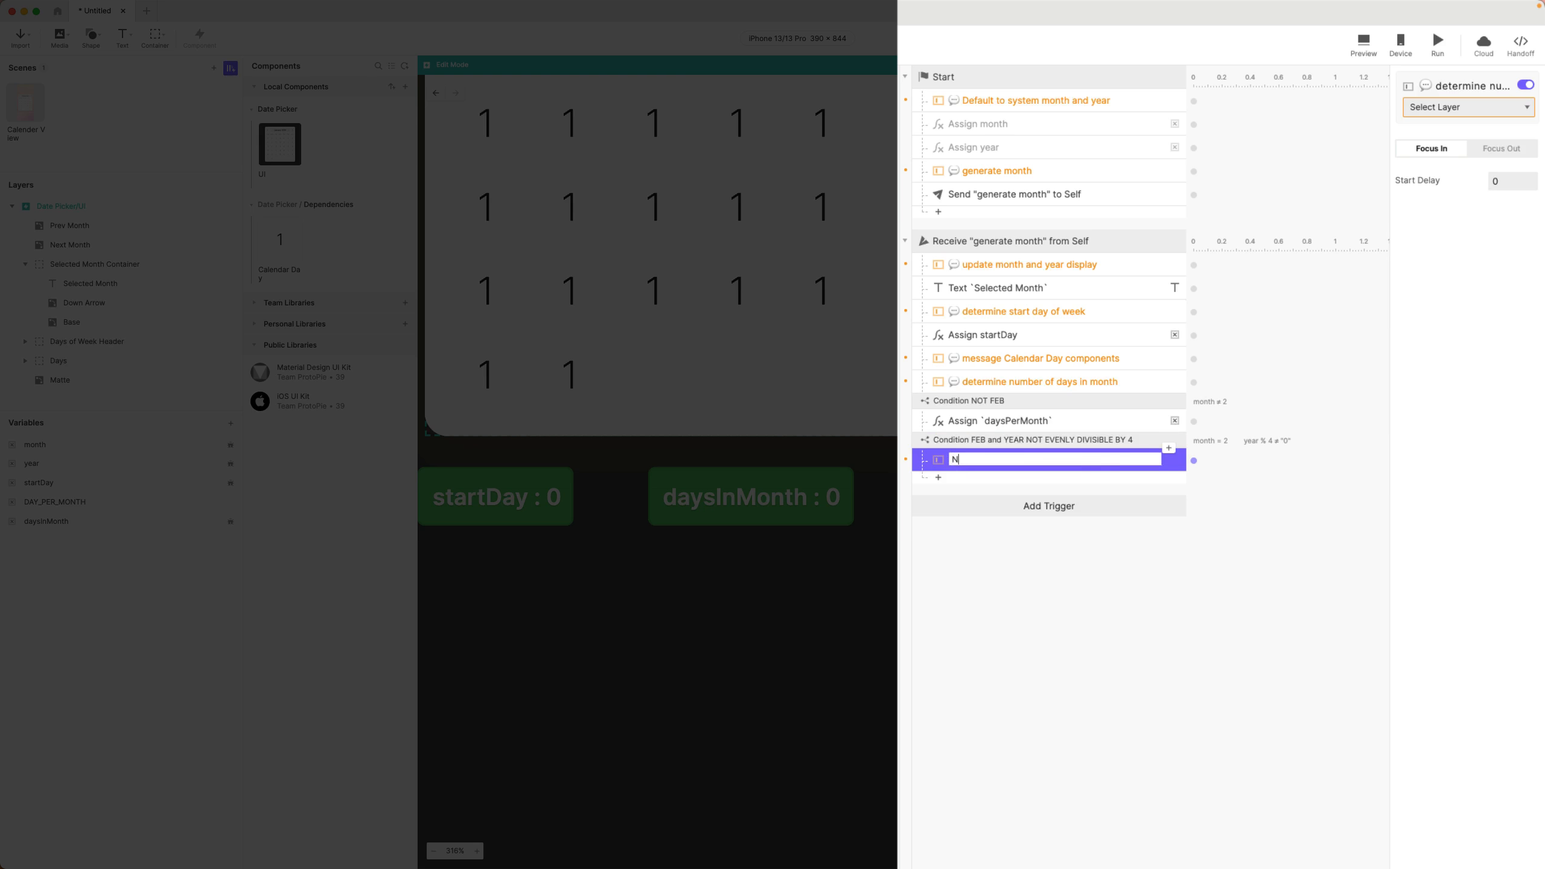
{"action": "type", "text": "OT a leap year, feb has 28 days"}
{"action": "key", "text": "Return"}
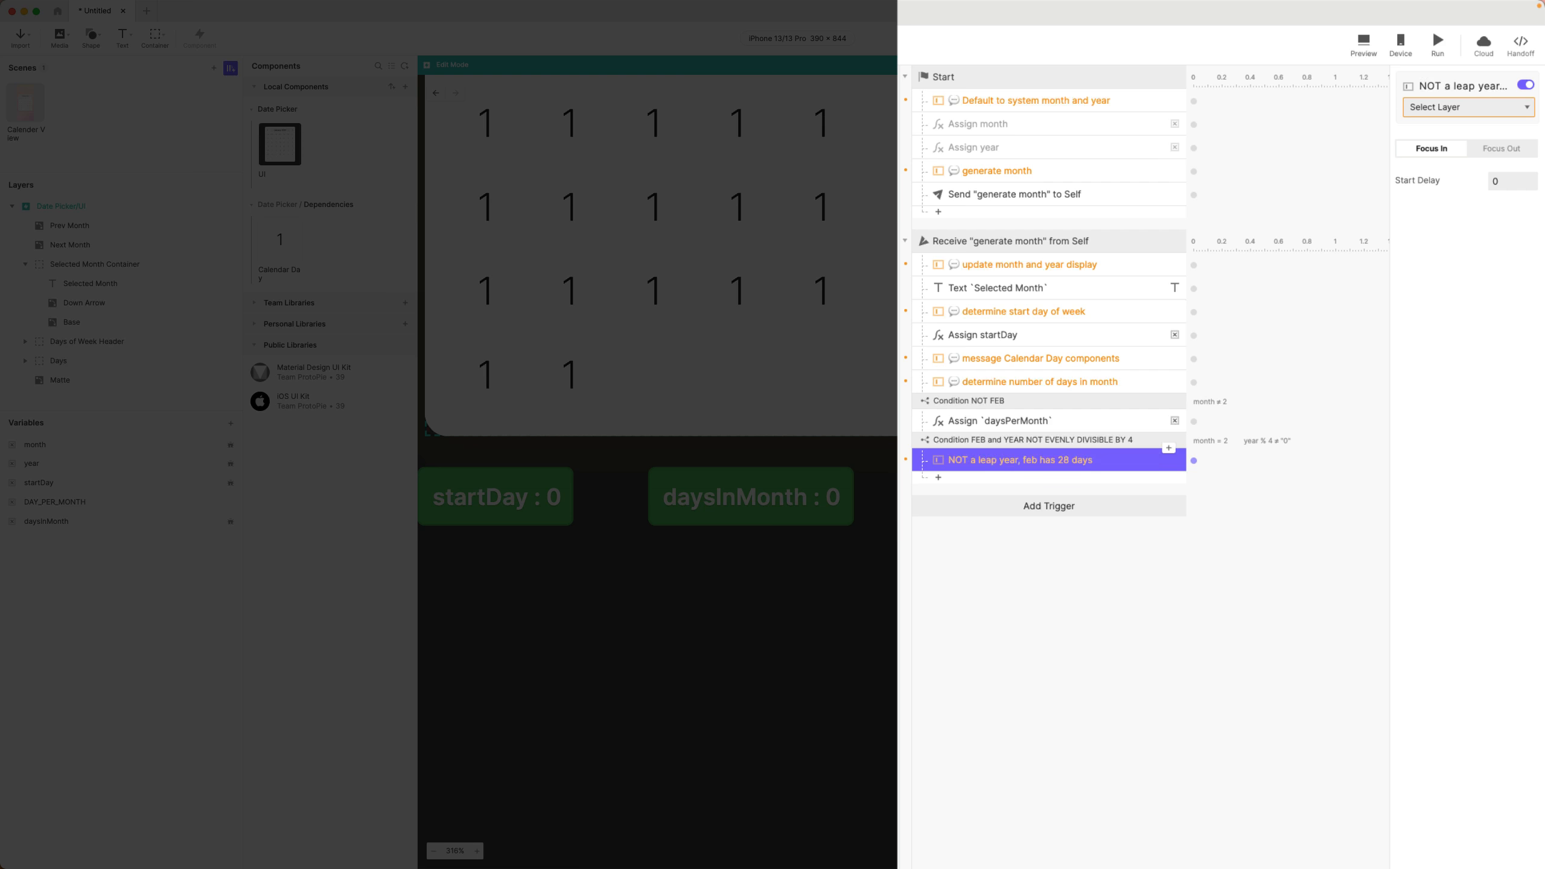
- Duplicate the daysPerMonth assignment into the not-divisible-by-4 condition and set the copy's formula to 28
{"action": "left_click", "coordinate": [1047, 421]}
{"action": "left_click_drag", "start_coordinate": [1047, 422], "coordinate": [1054, 459]}
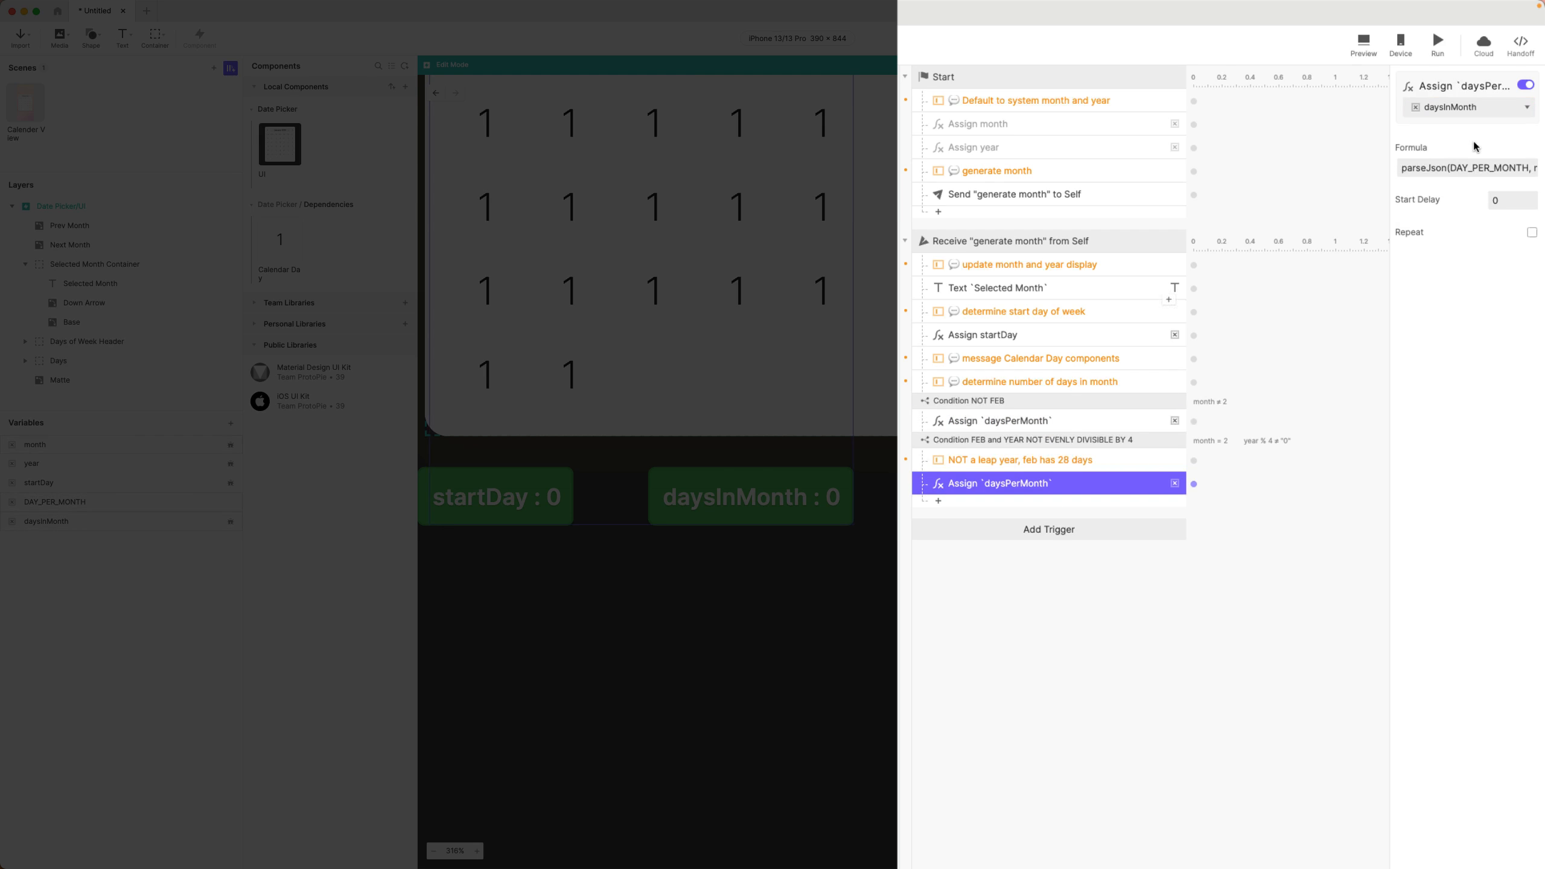
{"action": "left_click", "coordinate": [1466, 167]}
{"action": "left_click_drag", "start_coordinate": [1466, 166], "coordinate": [1258, 166]}
{"action": "type", "text": "28"}
{"action": "key", "text": "Return"}
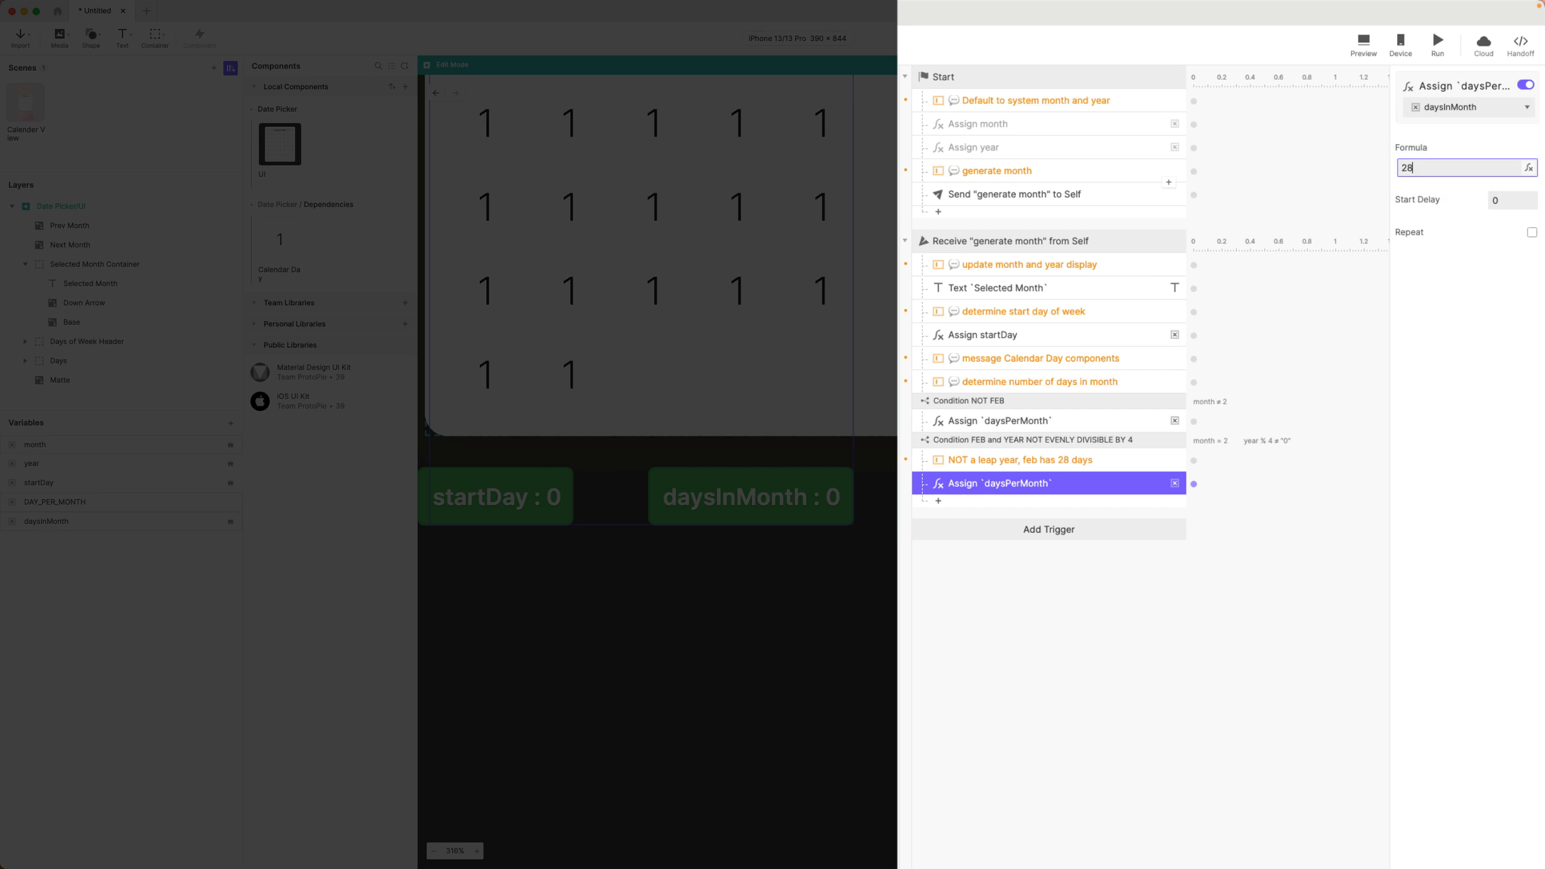
- Rename the copied assignment "Assign `daysPerMonth` = 28"
{"action": "double_click", "coordinate": [1052, 485]}
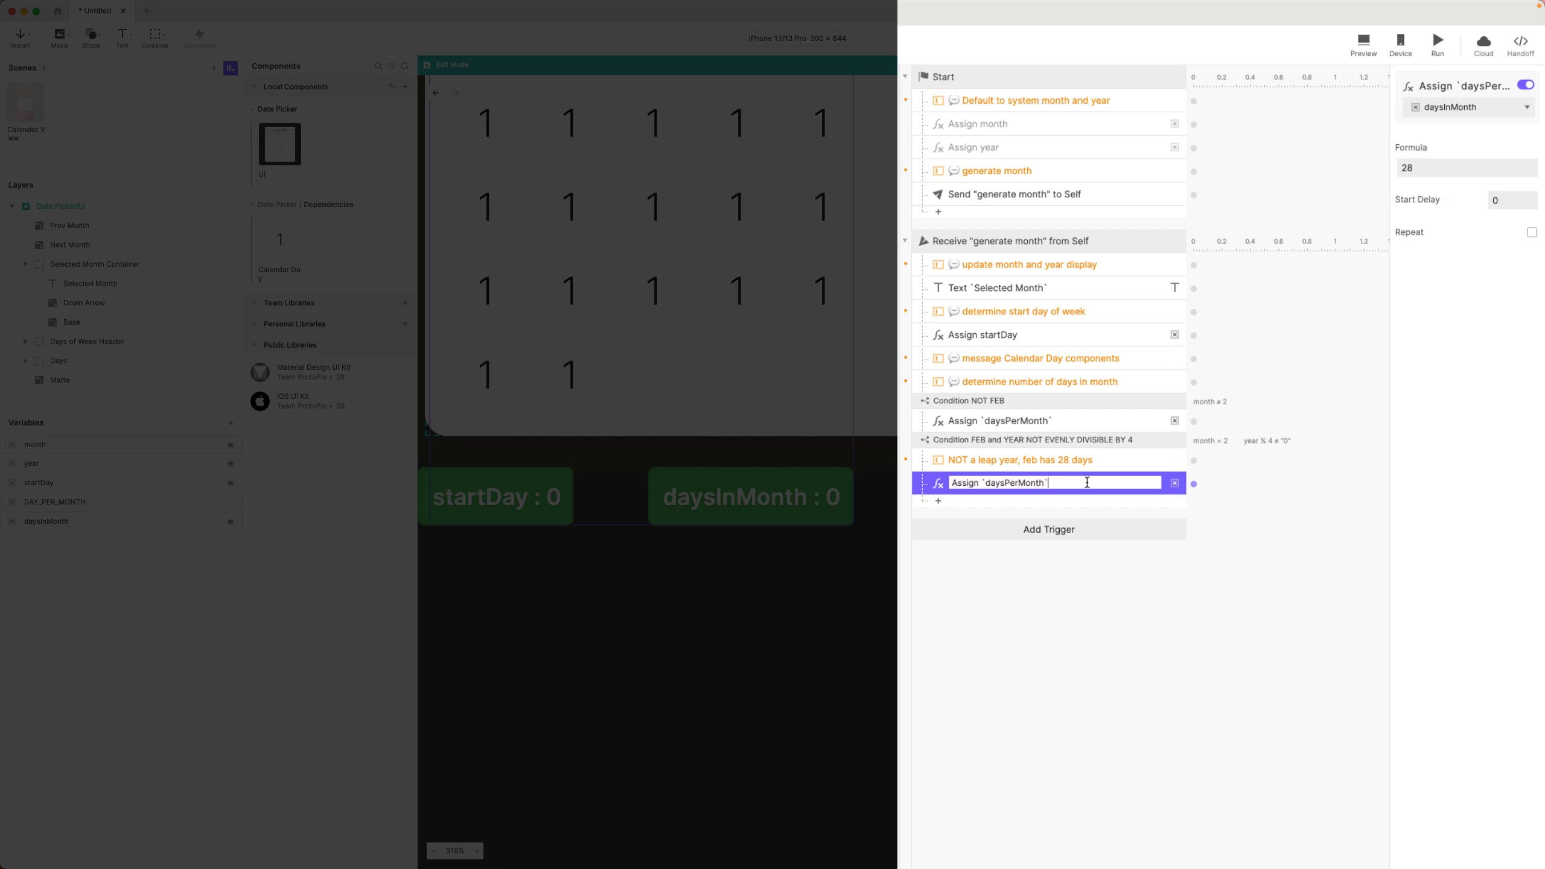
{"action": "type", "text": "= 28"}
{"action": "key", "text": "Return"}
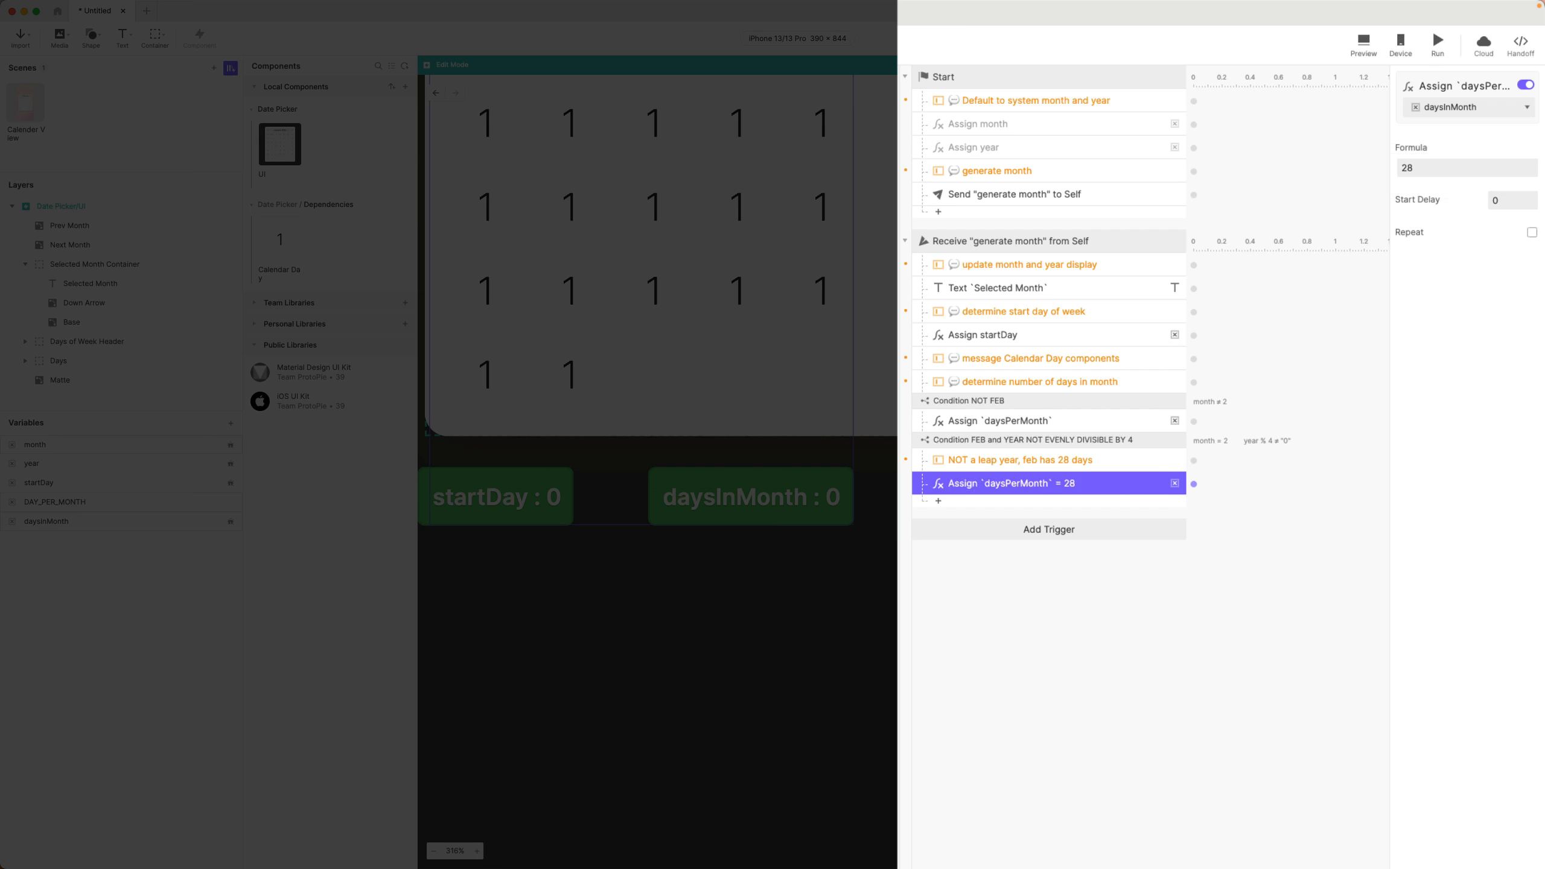
{"action": "left_click", "coordinate": [1160, 666]}
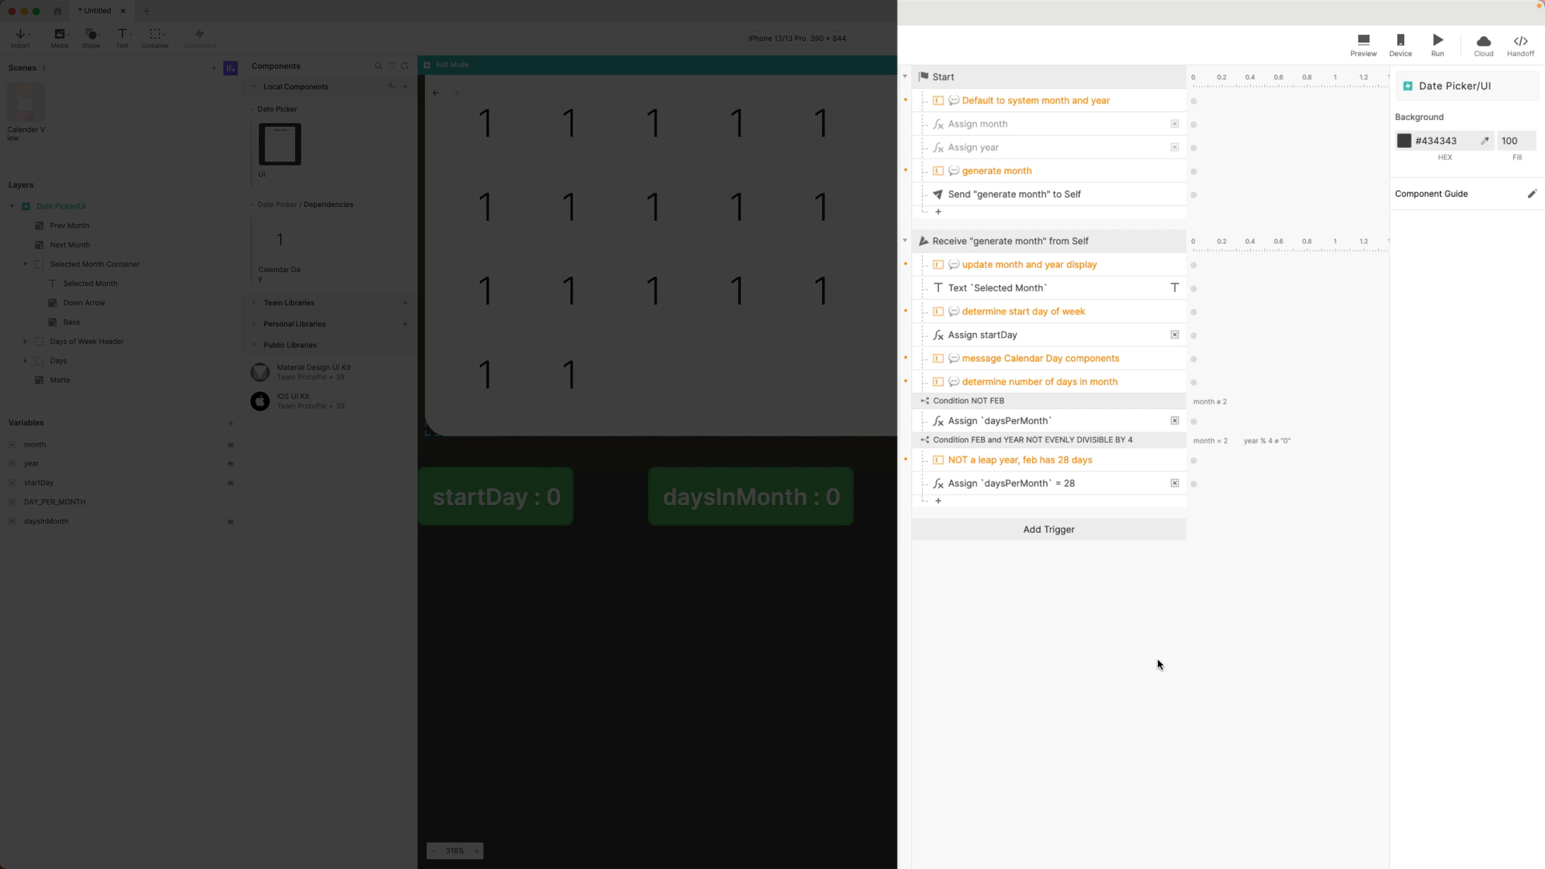
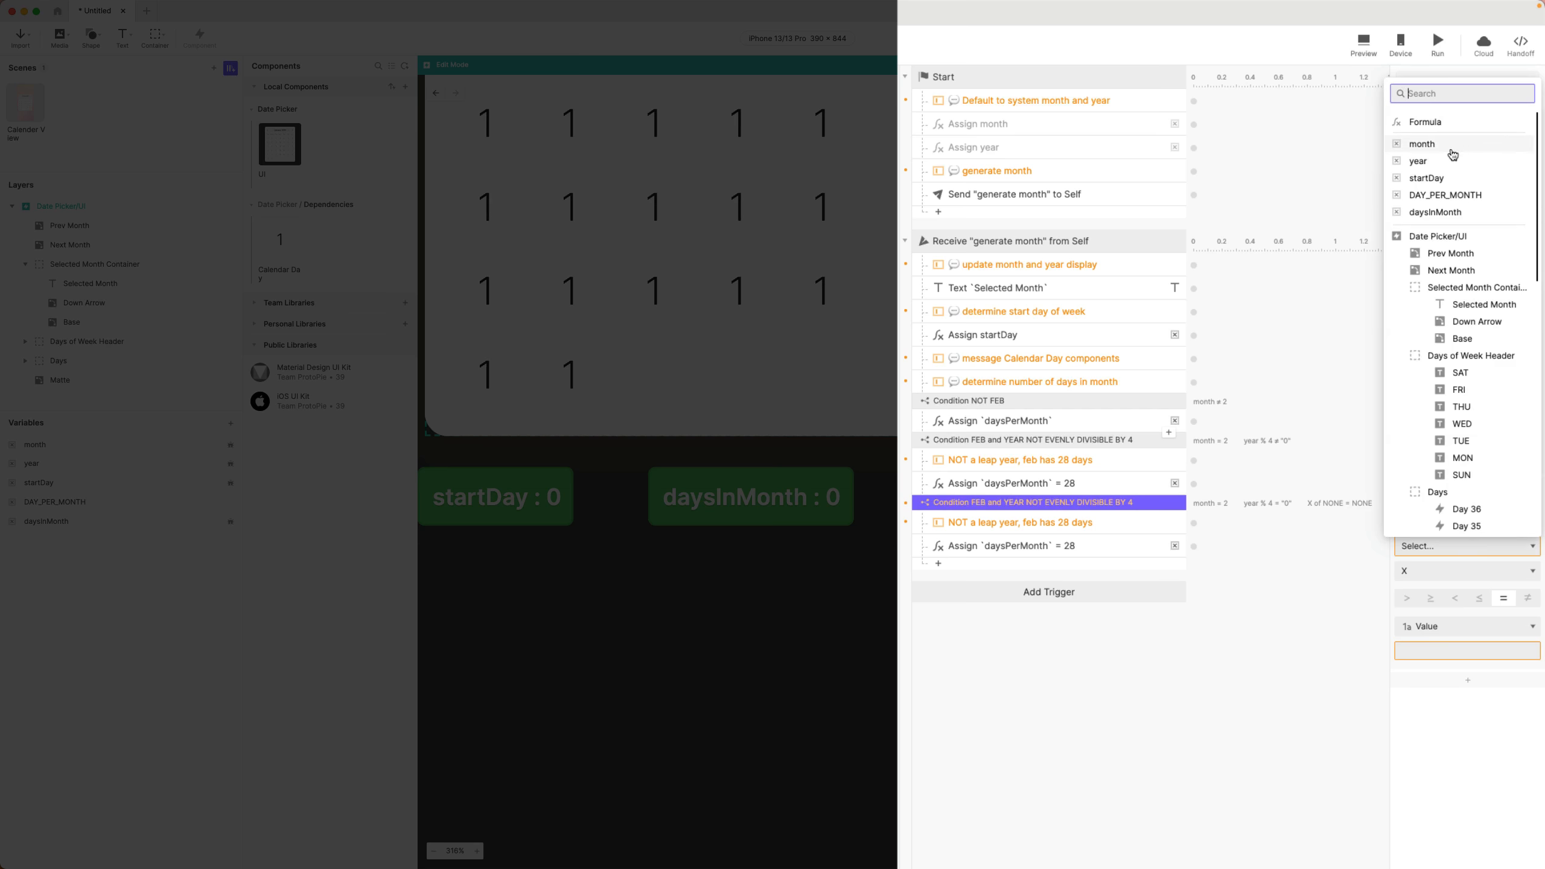
- Set the third rule of the duplicated February condition to require the formula year % 100 not equal to 0
{"action": "left_click", "coordinate": [1446, 161]}
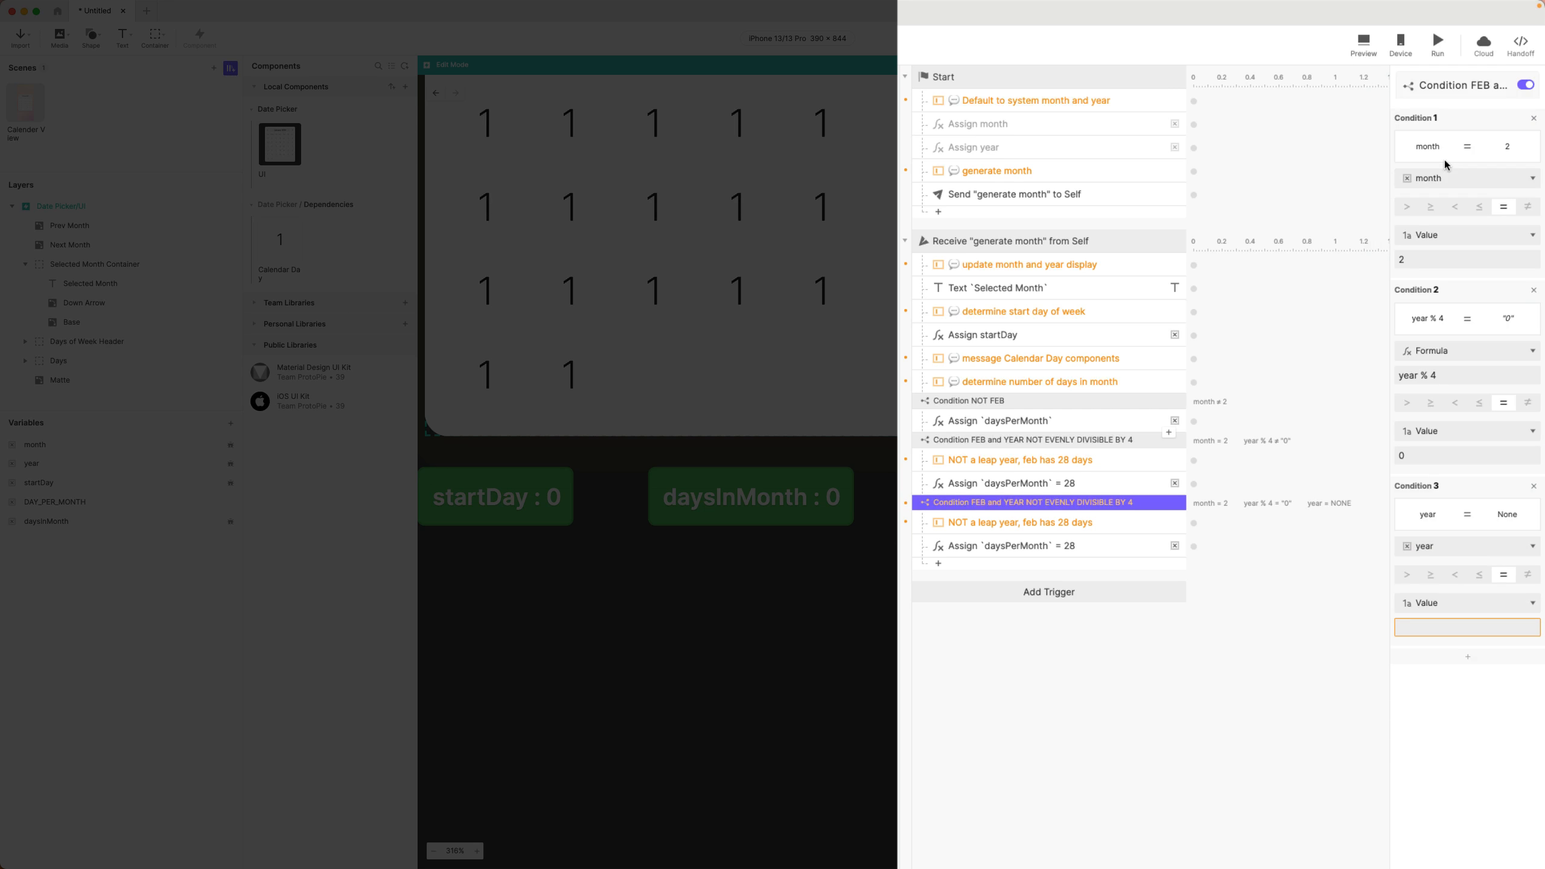
{"action": "left_click", "coordinate": [1457, 547]}
{"action": "left_click", "coordinate": [1431, 123]}
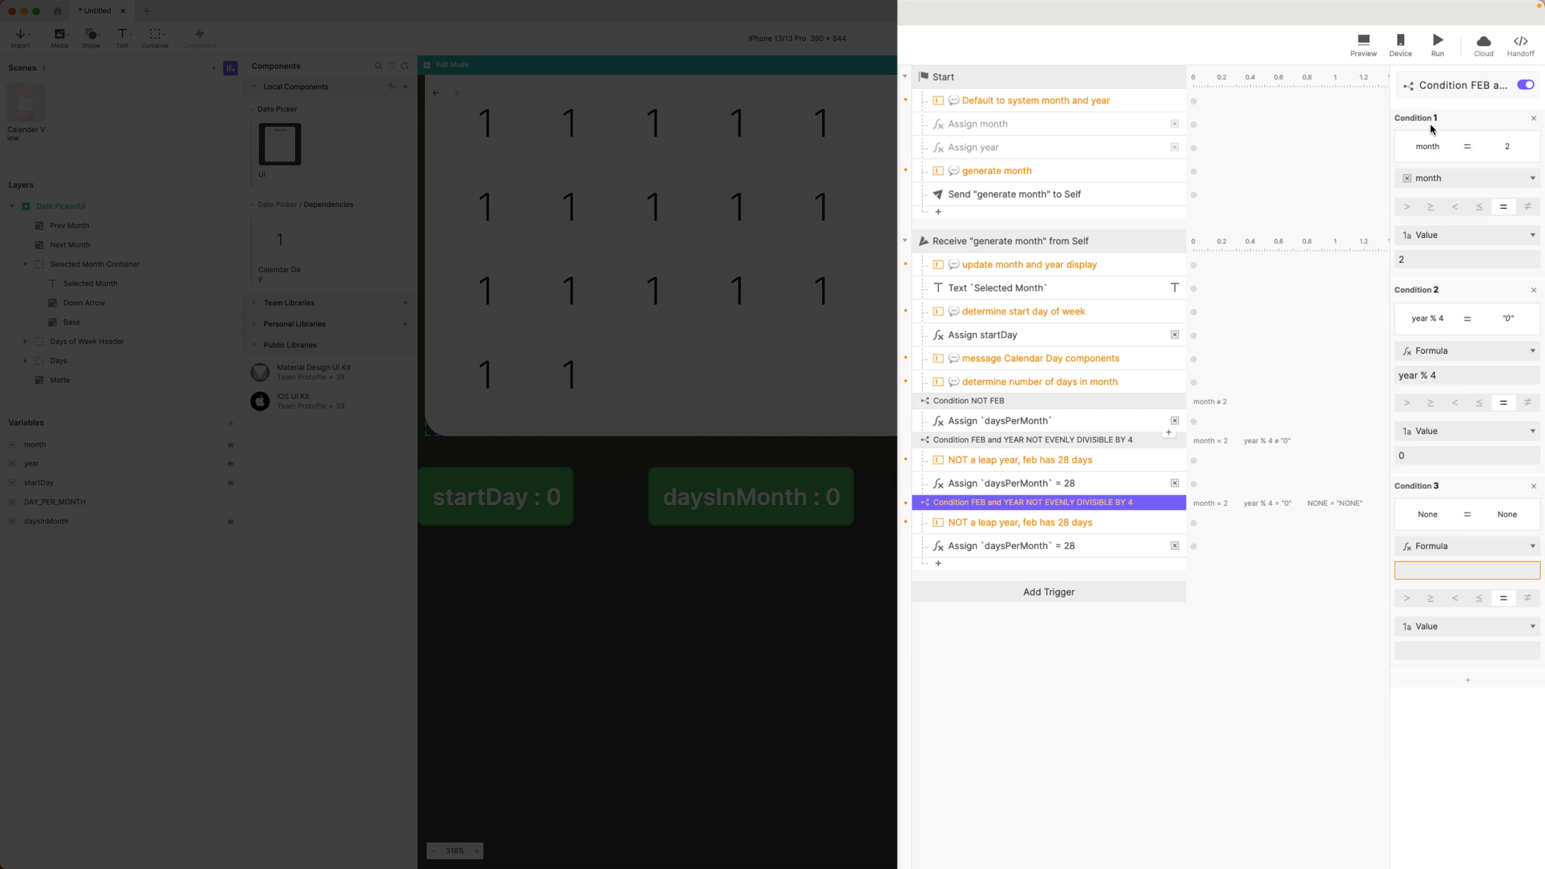
{"action": "left_click", "coordinate": [1451, 572]}
{"action": "left_click", "coordinate": [1526, 570]}
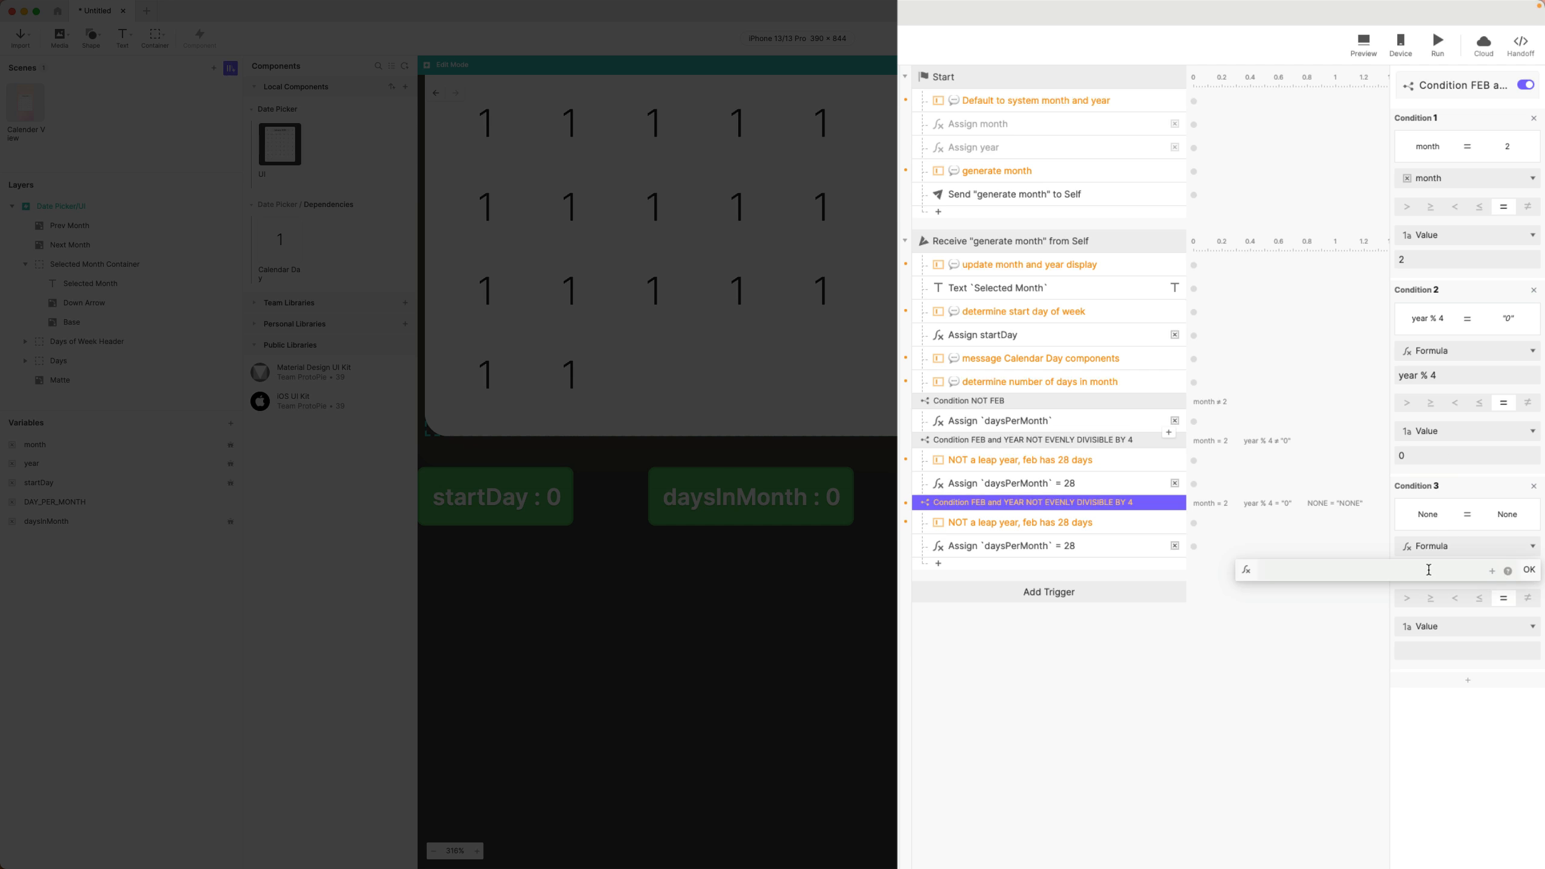
{"action": "type", "text": "year % 100"}
{"action": "left_click", "coordinate": [1529, 570]}
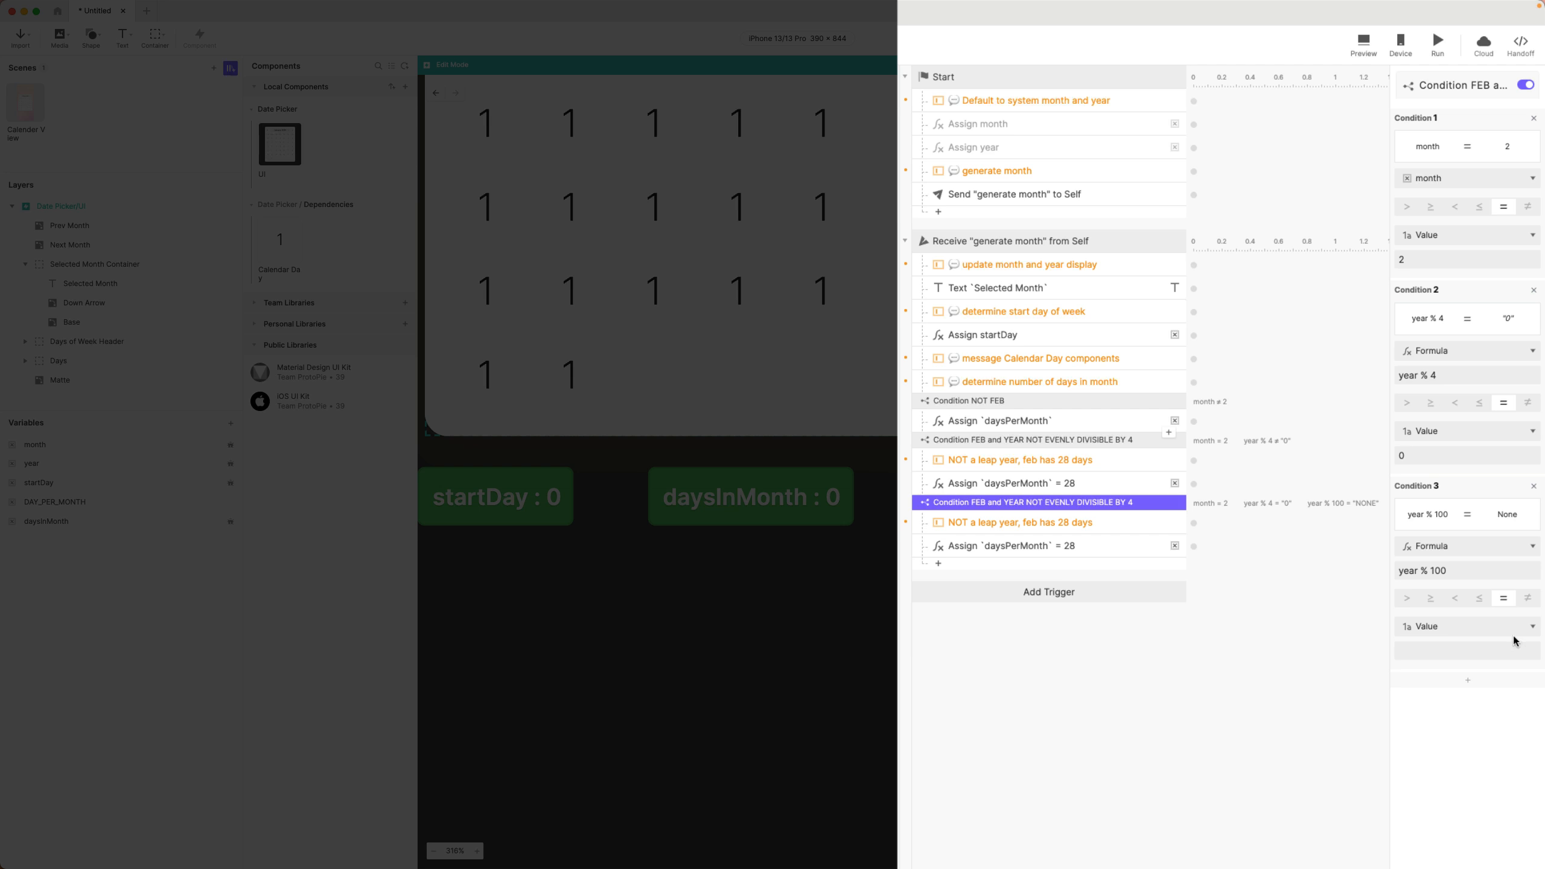
{"action": "left_click", "coordinate": [1527, 597]}
{"action": "left_click", "coordinate": [1458, 651]}
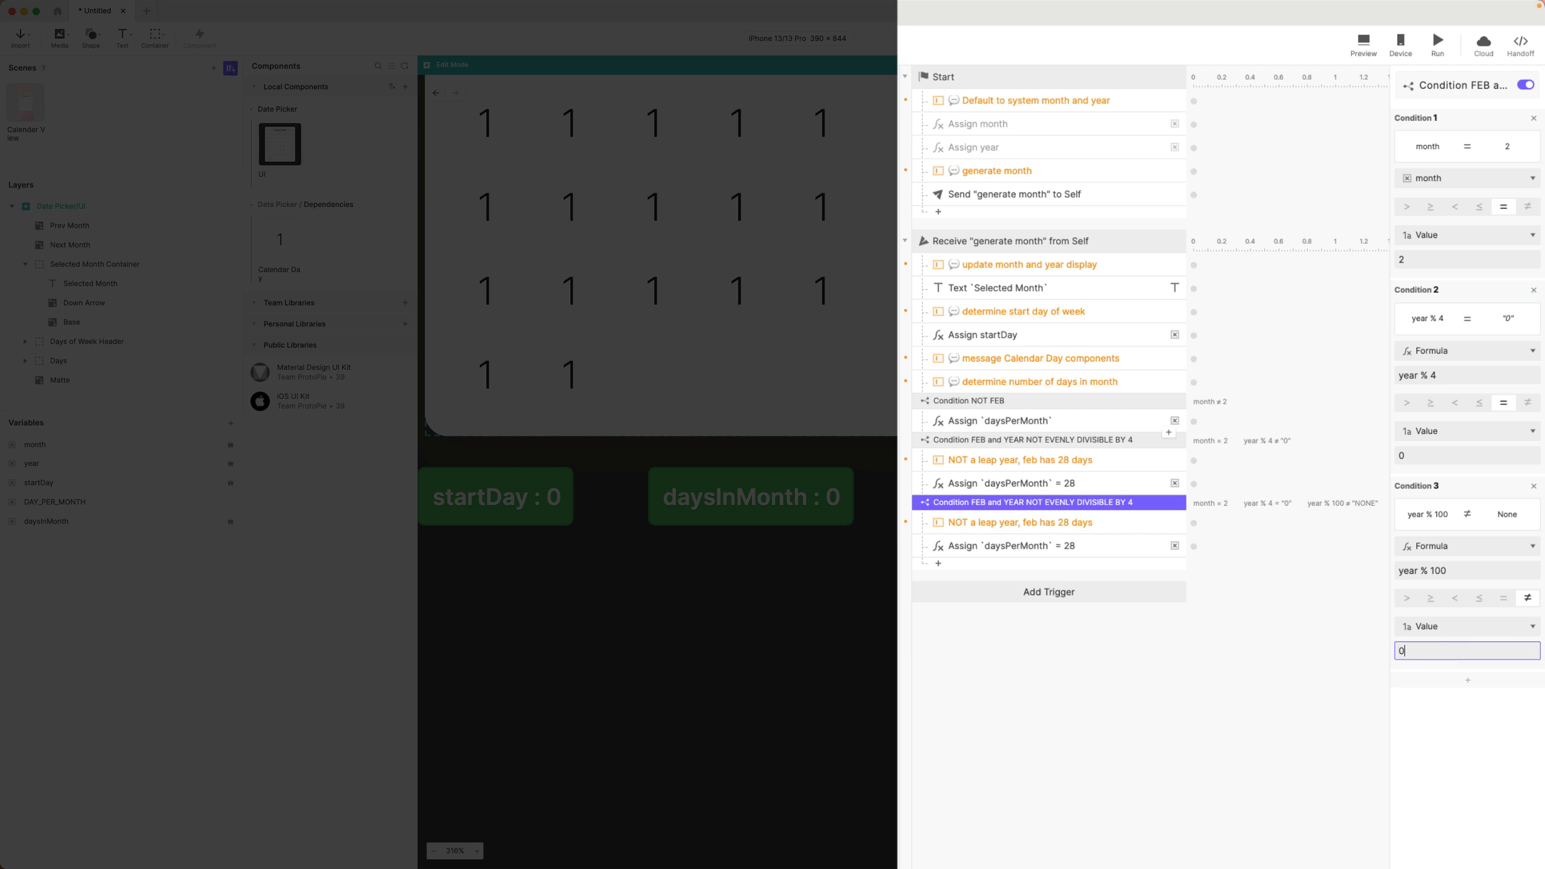
{"action": "key", "text": "Return"}
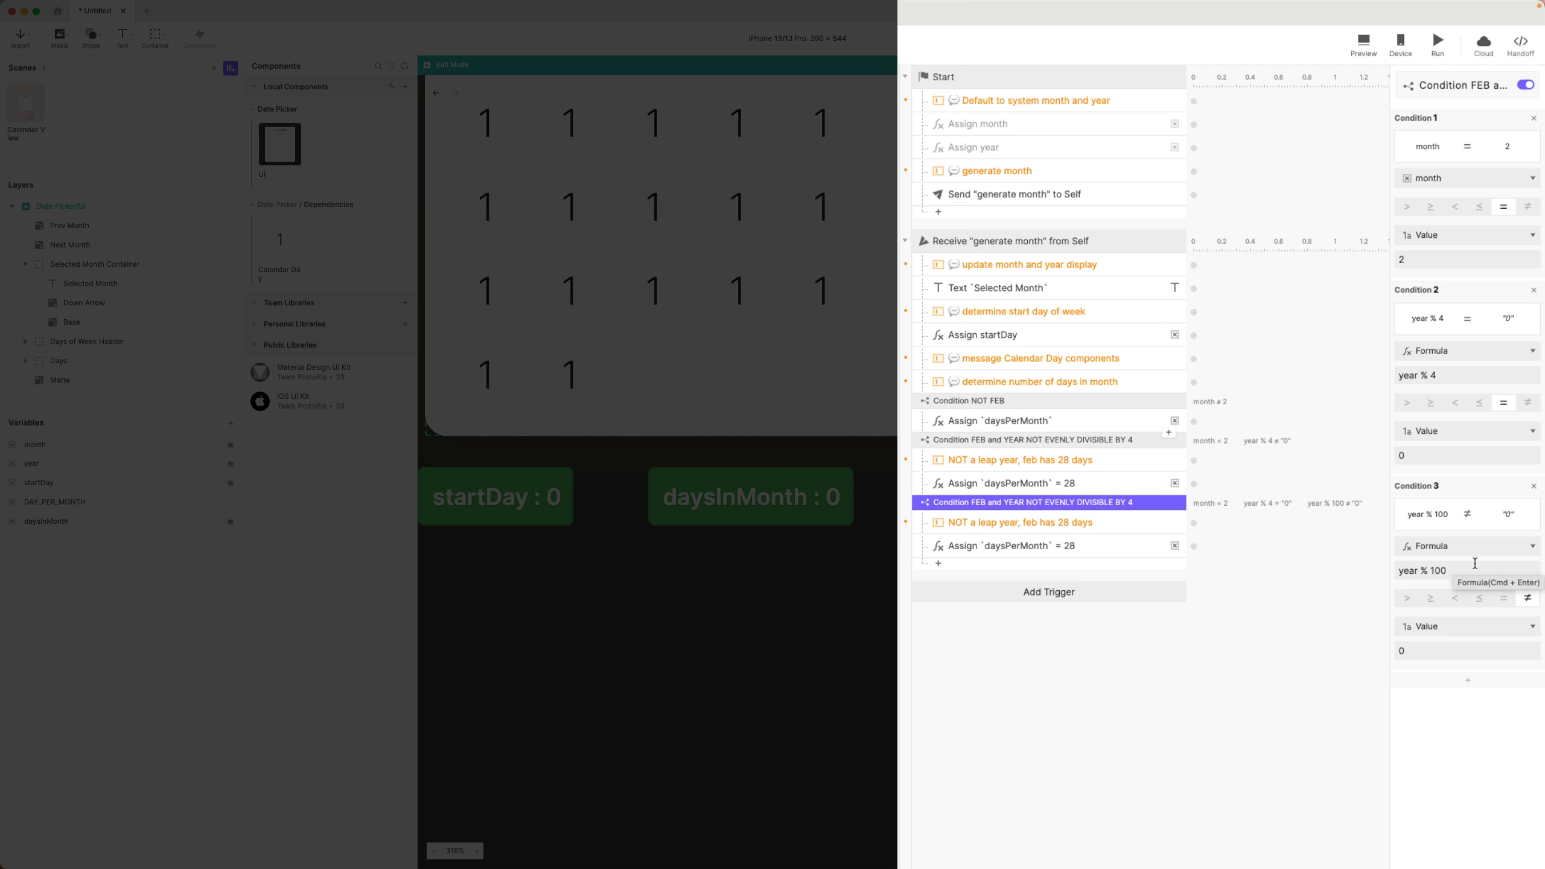
- Rename the duplicated condition "Condition FEB and YEAR EVENLY DIVISIBLE BY 4, BUT NOT 100"
{"action": "double_click", "coordinate": [1082, 507]}
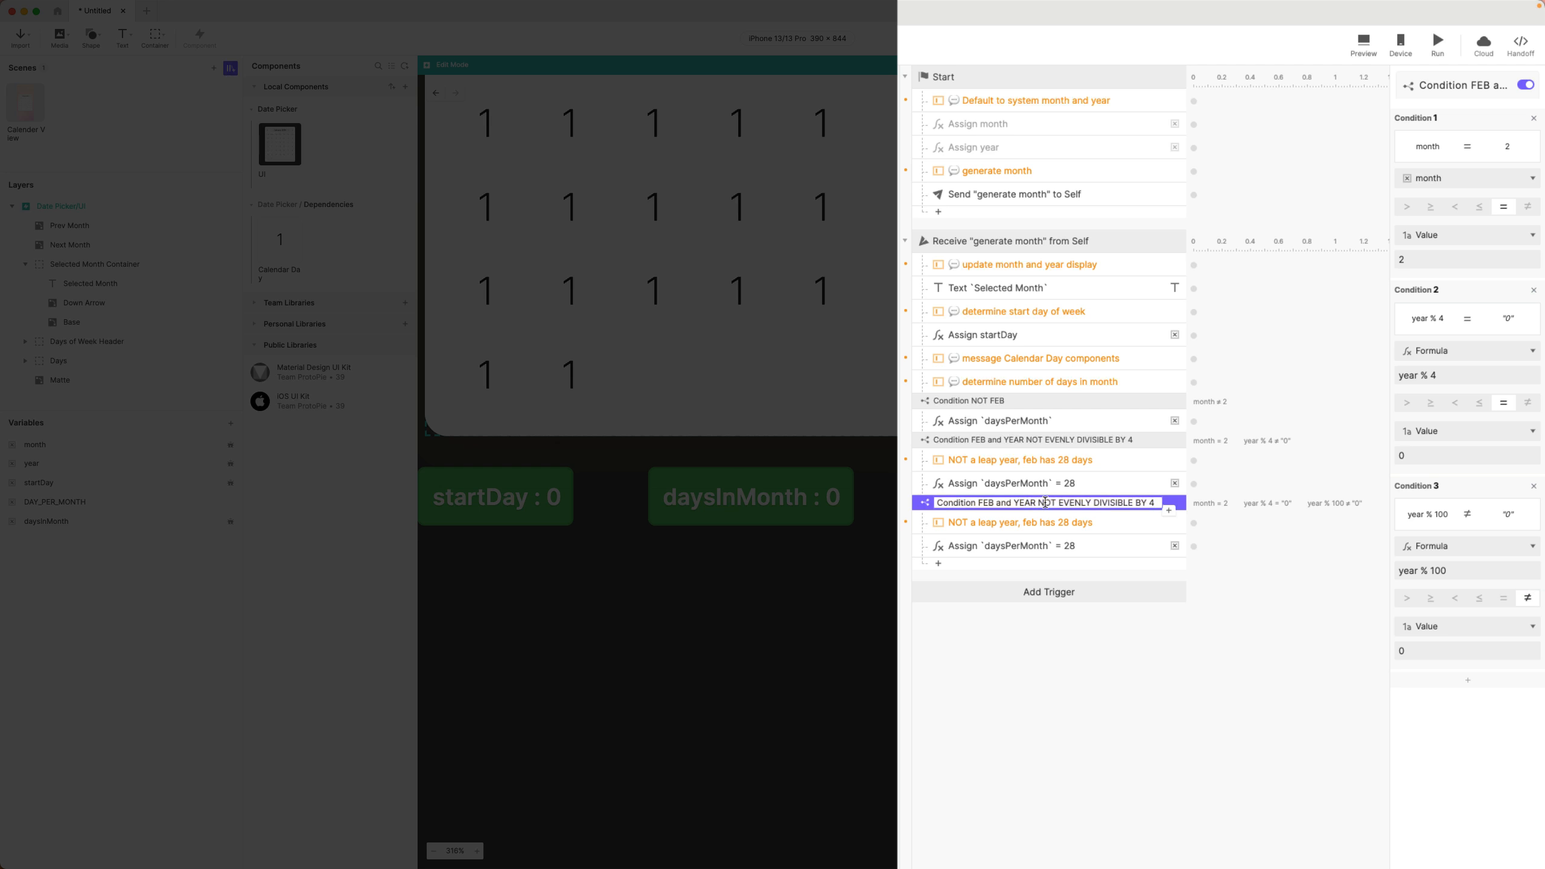
{"action": "double_click", "coordinate": [1045, 502]}
{"action": "key", "text": "BackSpace"}
{"action": "type", "text": ", BUT NOT 100"}
{"action": "key", "text": "Return"}
- Rename the comment under the divisible-by-4-but-not-100 condition "IS a leap year, feb has 29 days"
{"action": "double_click", "coordinate": [999, 523]}
{"action": "left_click", "coordinate": [998, 523]}
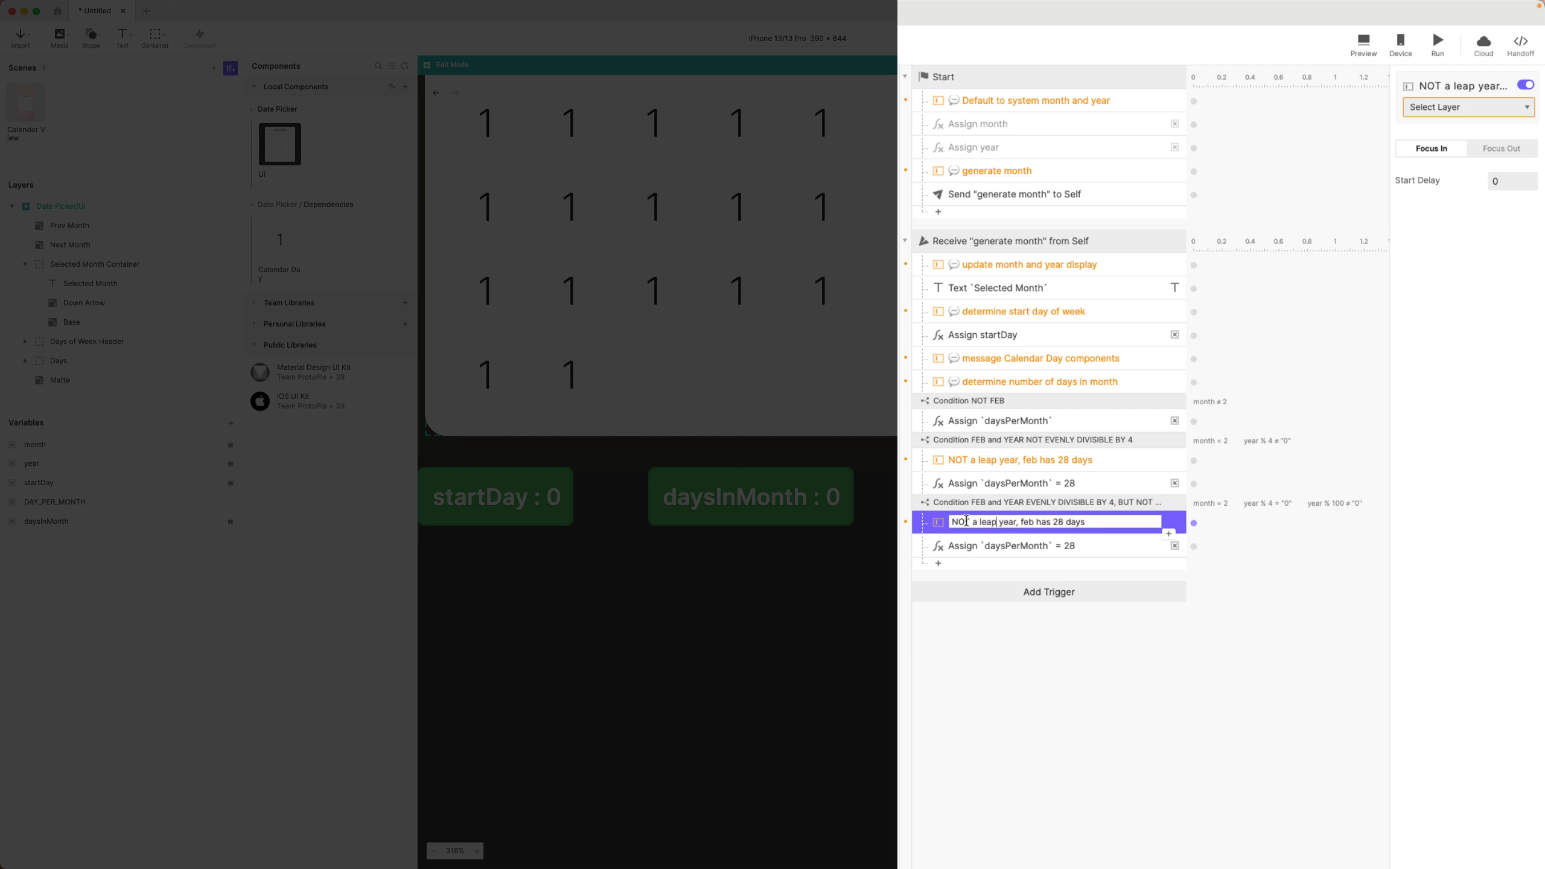
{"action": "double_click", "coordinate": [966, 521]}
{"action": "type", "text": "IS"}
{"action": "key", "text": "BackSpace"}
{"action": "type", "text": "9"}
- Set the formula of that condition's daysPerMonth assignment to 29 and rename it "Assign `daysPerMonth` = 29"
{"action": "left_click", "coordinate": [1069, 547]}
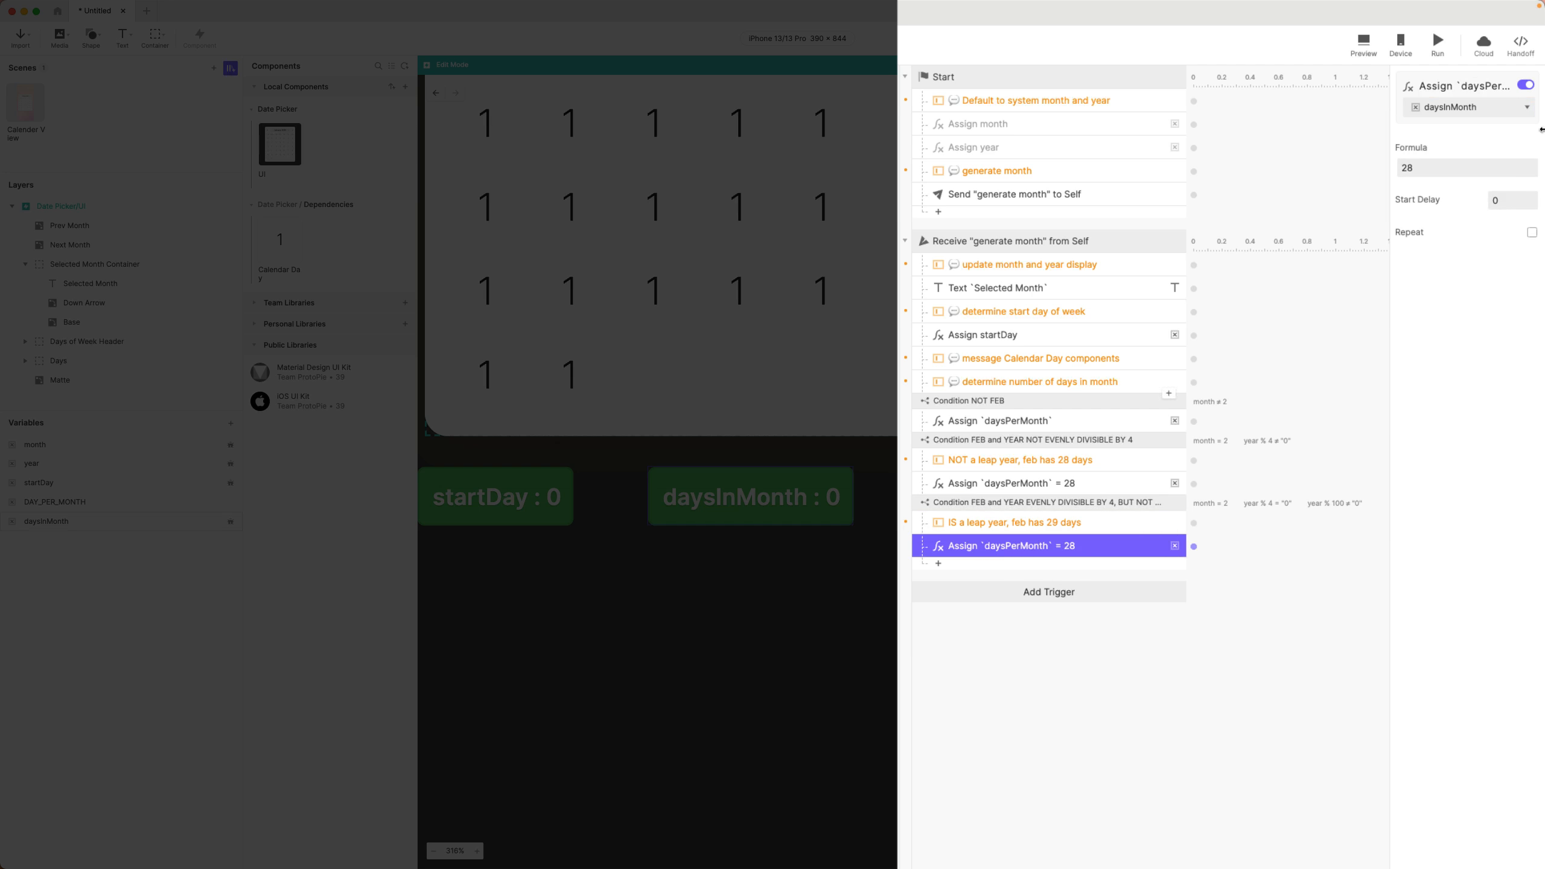
{"action": "left_click", "coordinate": [1427, 169]}
{"action": "type", "text": "9"}
{"action": "key", "text": "Return"}
{"action": "double_click", "coordinate": [1101, 545]}
{"action": "left_click", "coordinate": [1101, 545]}
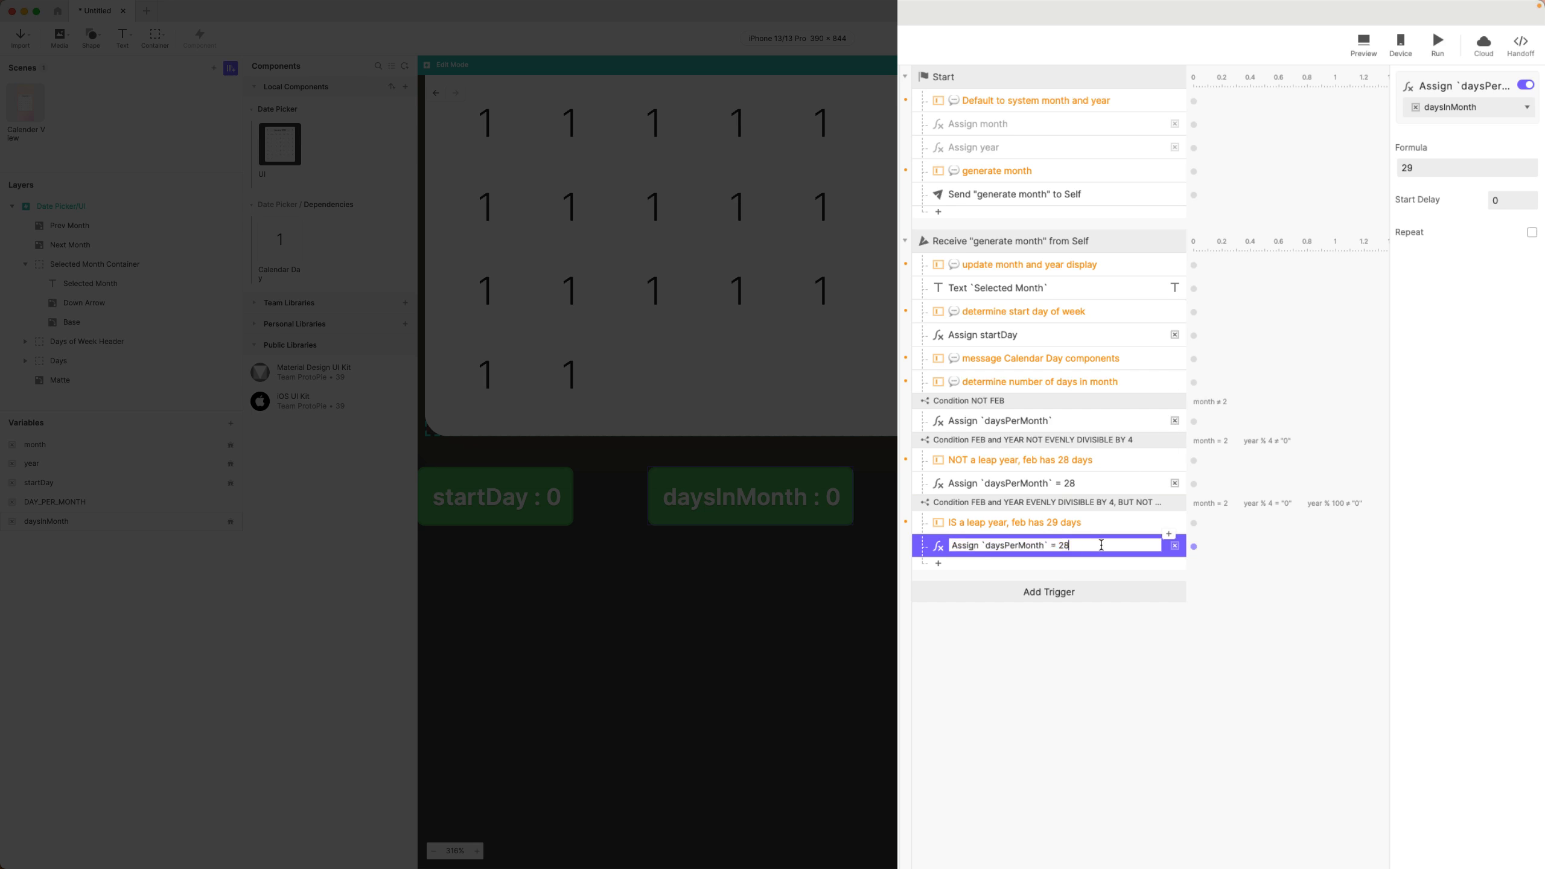
{"action": "type", "text": "9"}
{"action": "key", "text": "Return"}
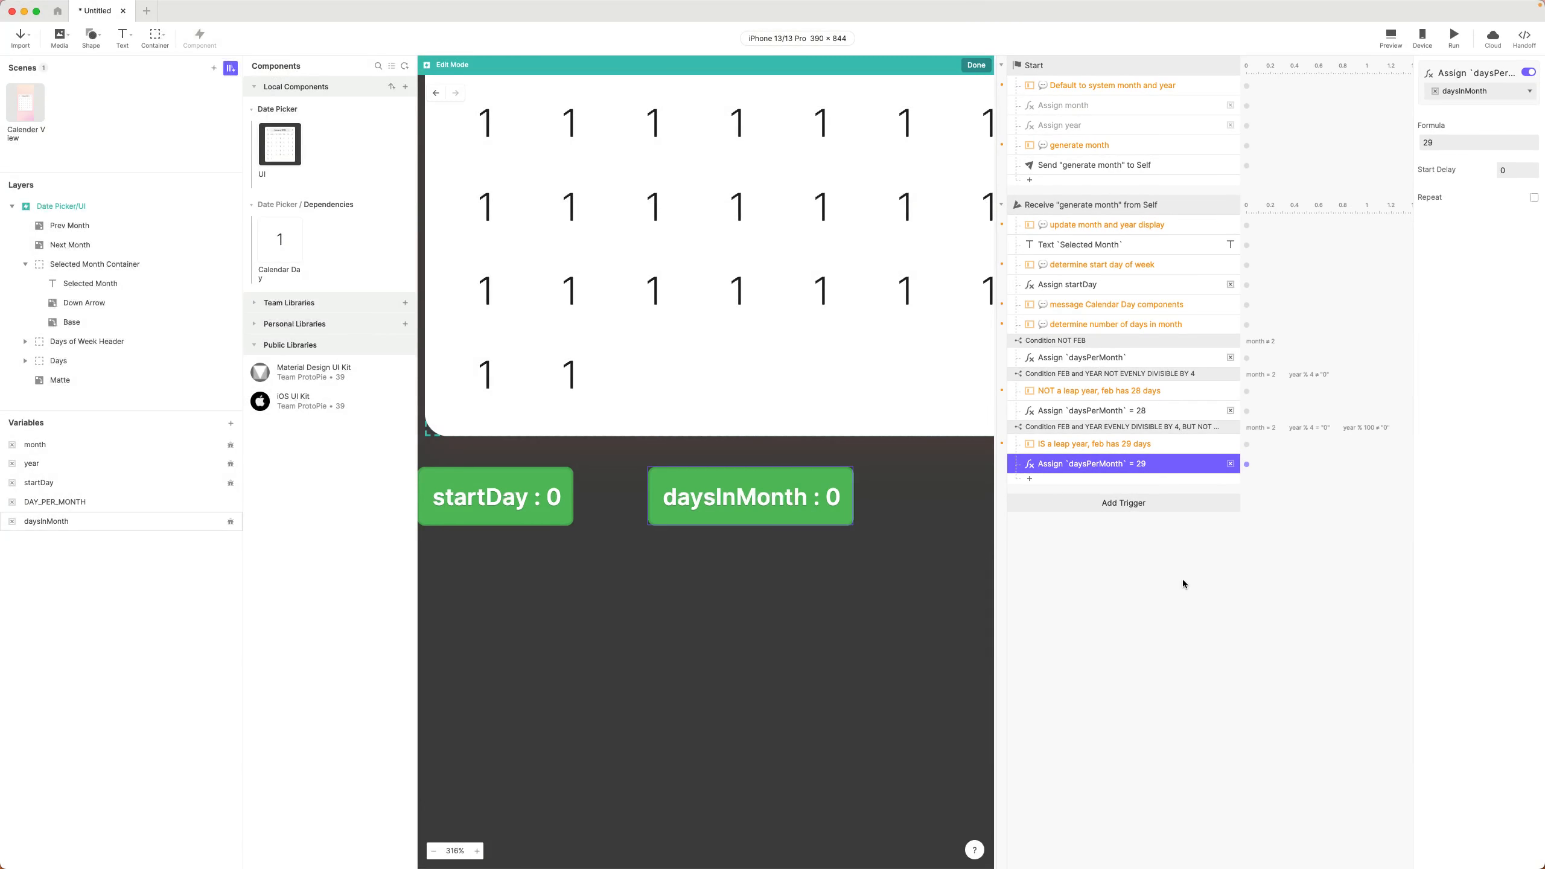
- Review the Leap Year Rules flowchart in Figma and return to ProtoPie
{"action": "key", "text": "super+Tab"}
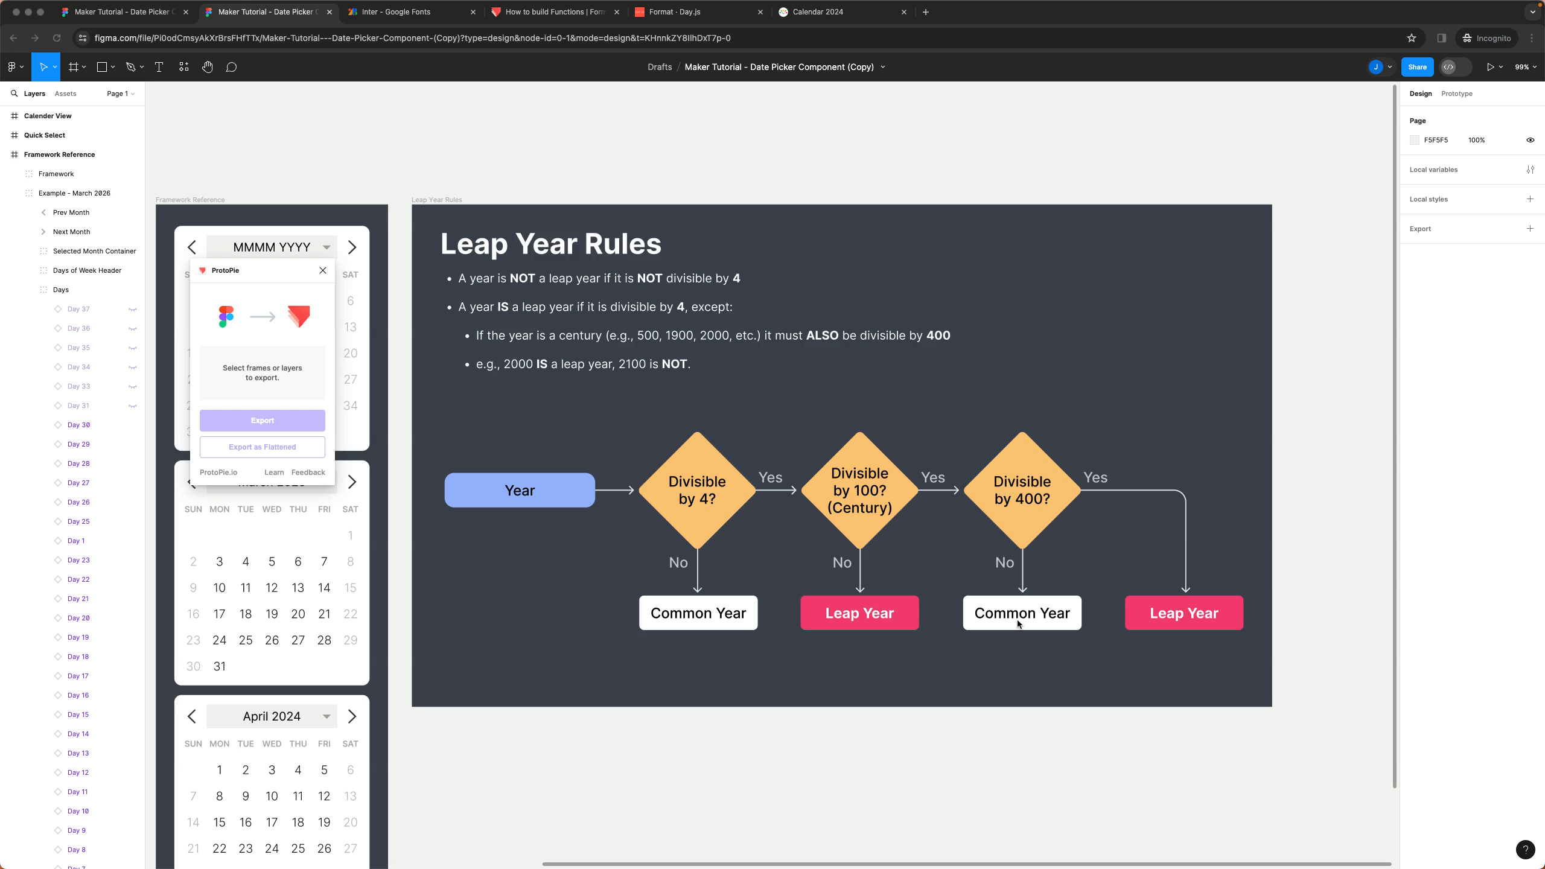
{"action": "key", "text": "super+Tab"}
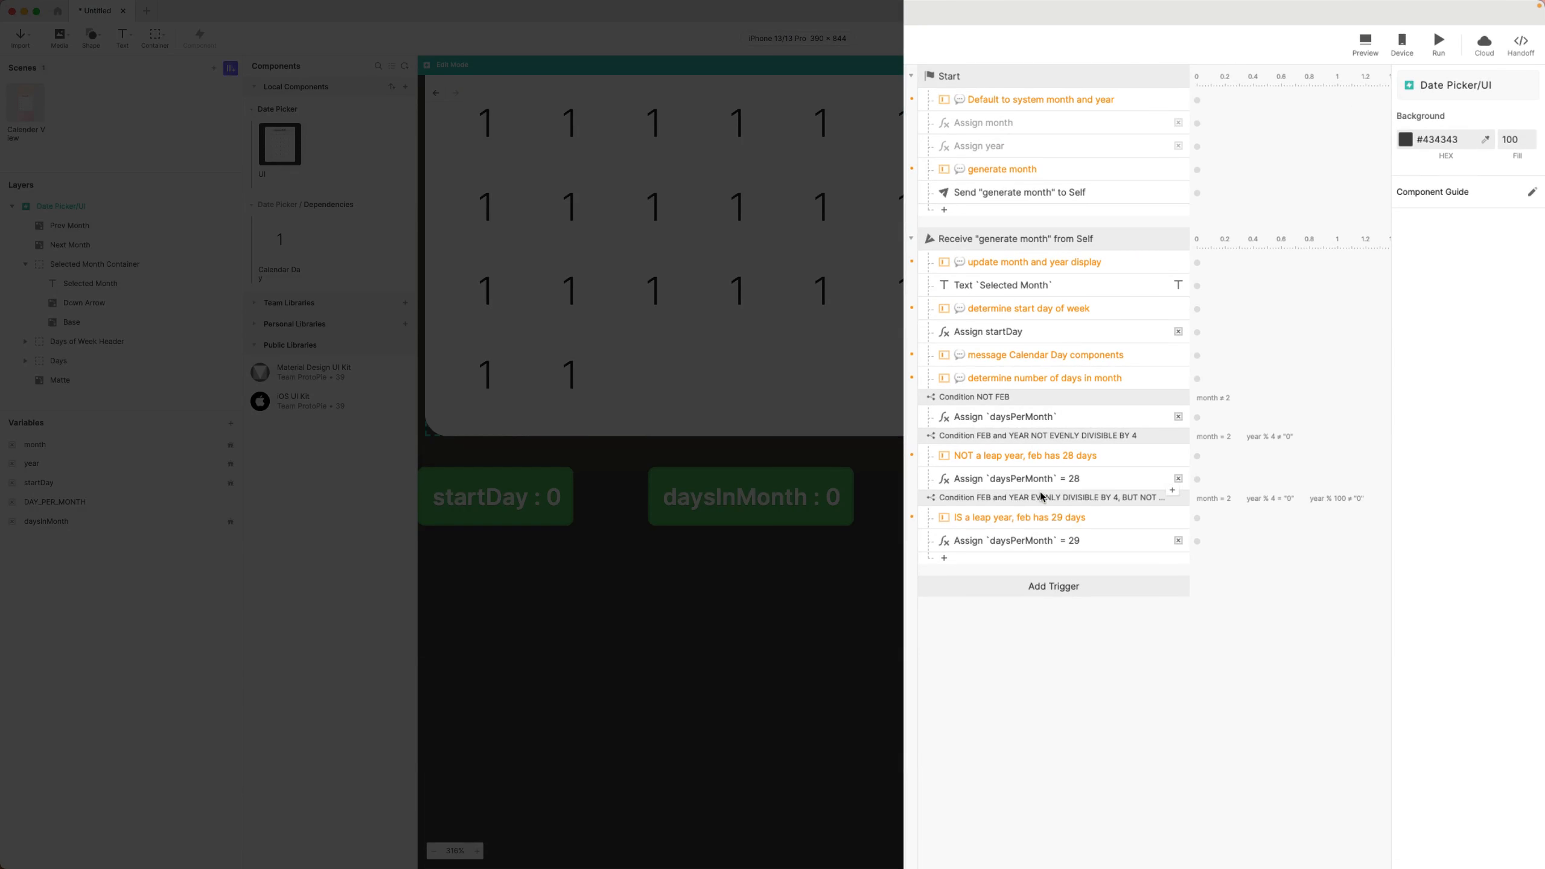
- Duplicate the divisible-by-4-but-not-100 condition and set the copy's third rule to require year % 100 equal to 0
{"action": "left_click", "coordinate": [1041, 499]}
{"action": "key", "text": "super+d"}
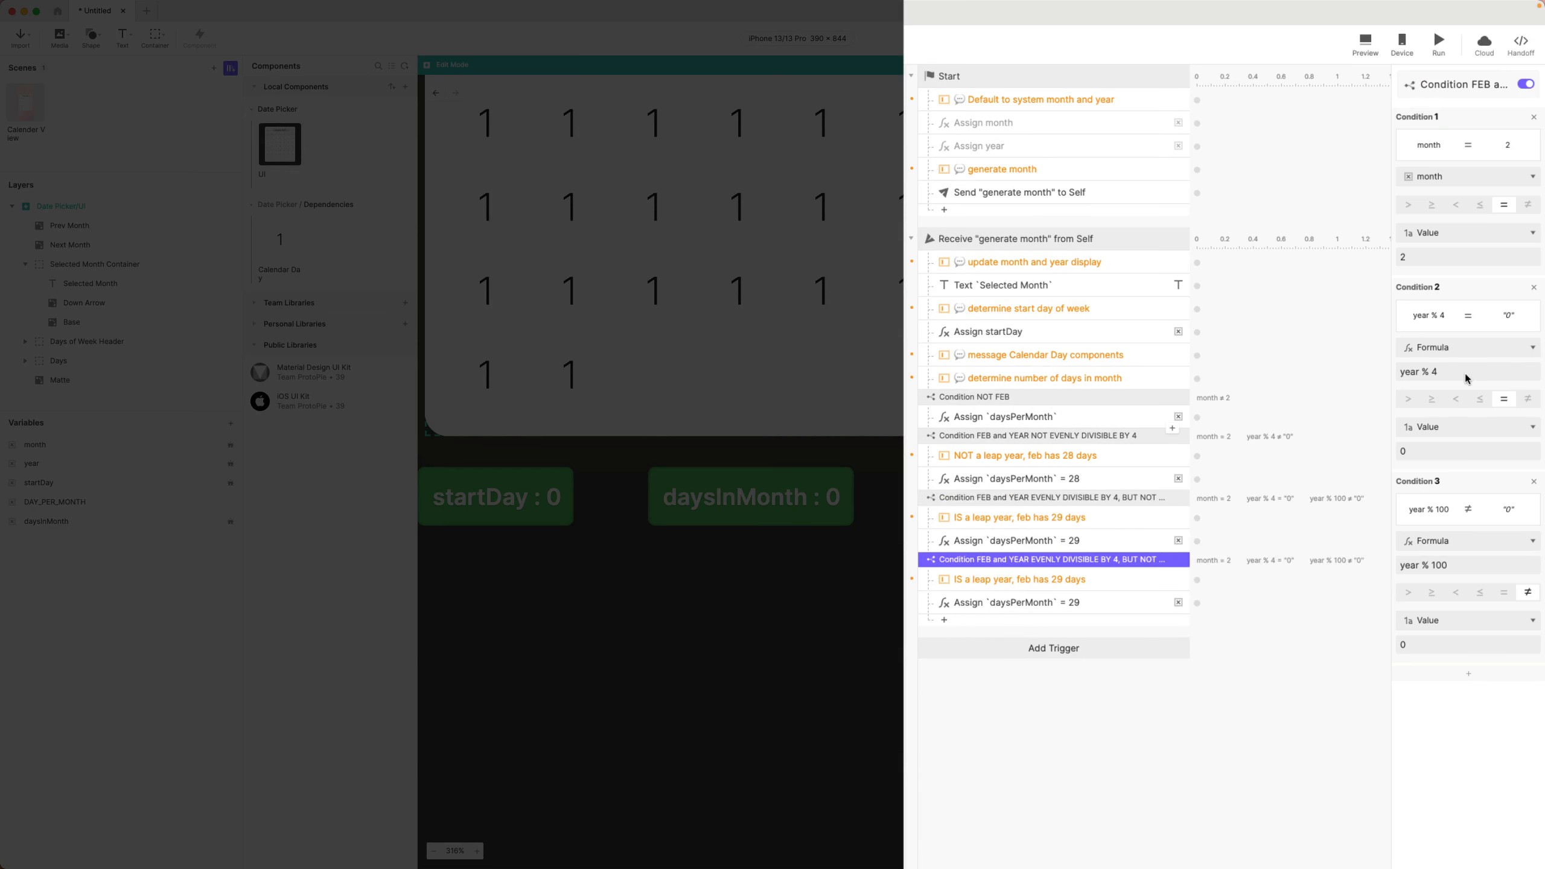
{"action": "left_click", "coordinate": [1447, 452]}
{"action": "left_click", "coordinate": [1503, 595]}
- Add a fourth rule to the duplicated condition requiring the formula year % 400 not equal to 0
{"action": "left_click", "coordinate": [1451, 677]}
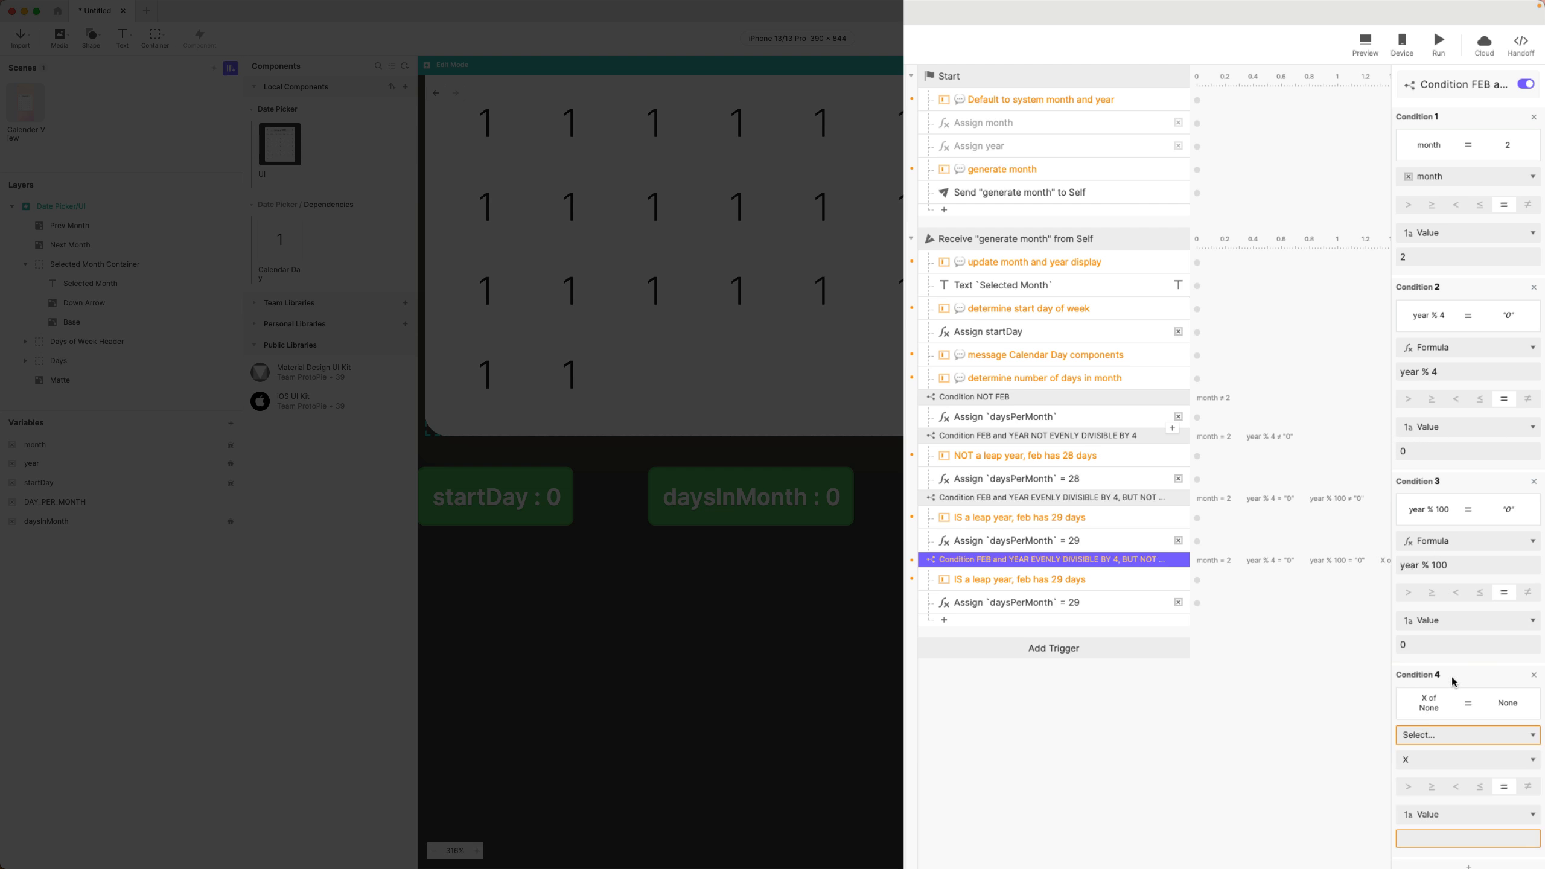
{"action": "left_click", "coordinate": [1445, 729]}
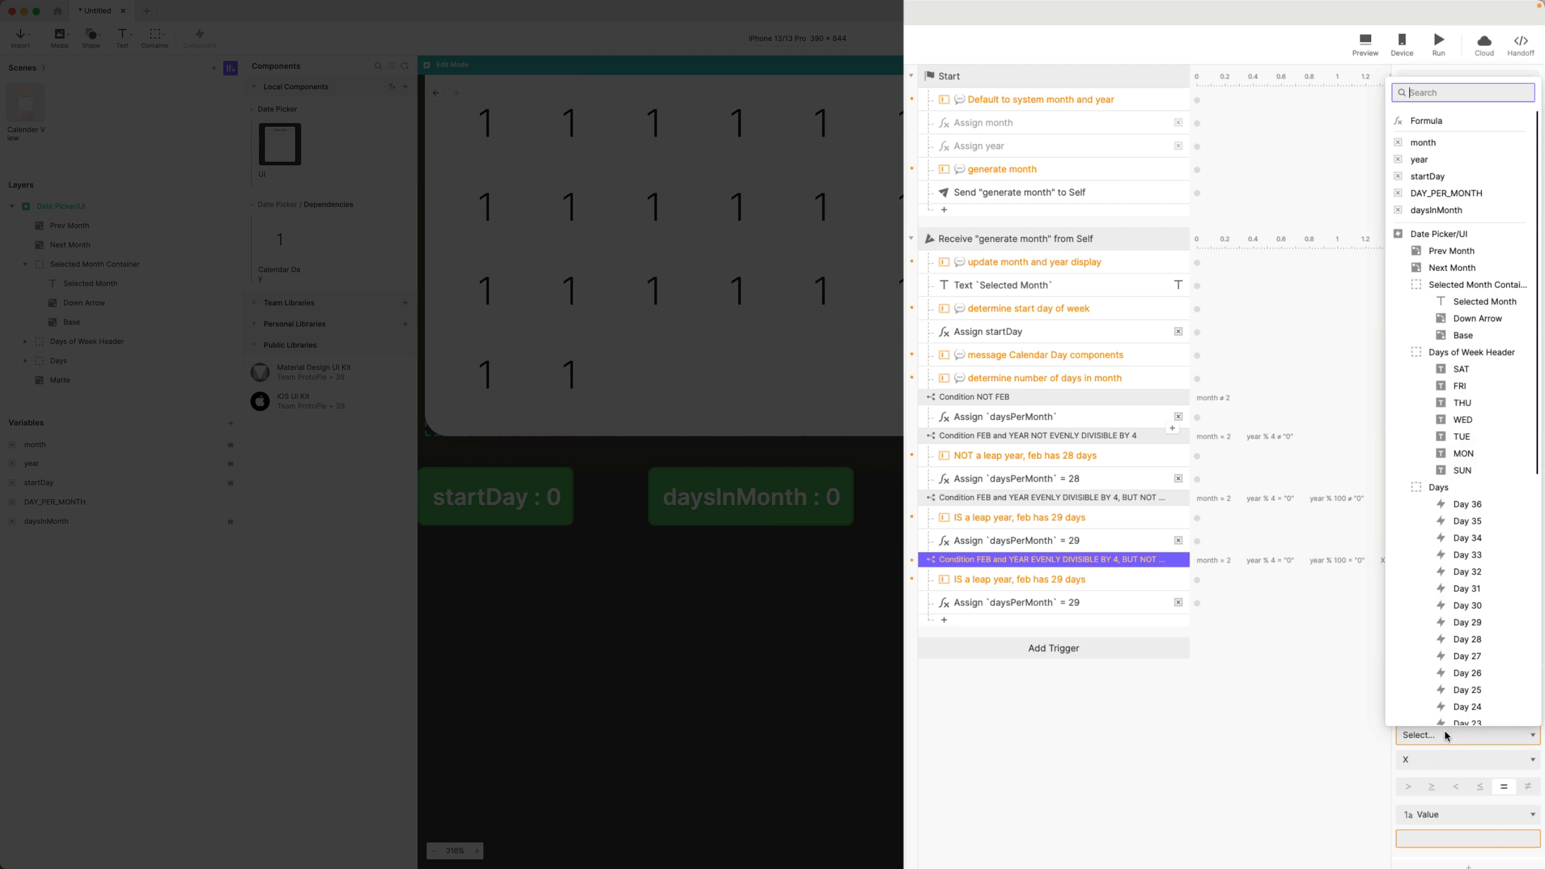
{"action": "left_click", "coordinate": [1426, 121]}
{"action": "left_click", "coordinate": [1509, 758]}
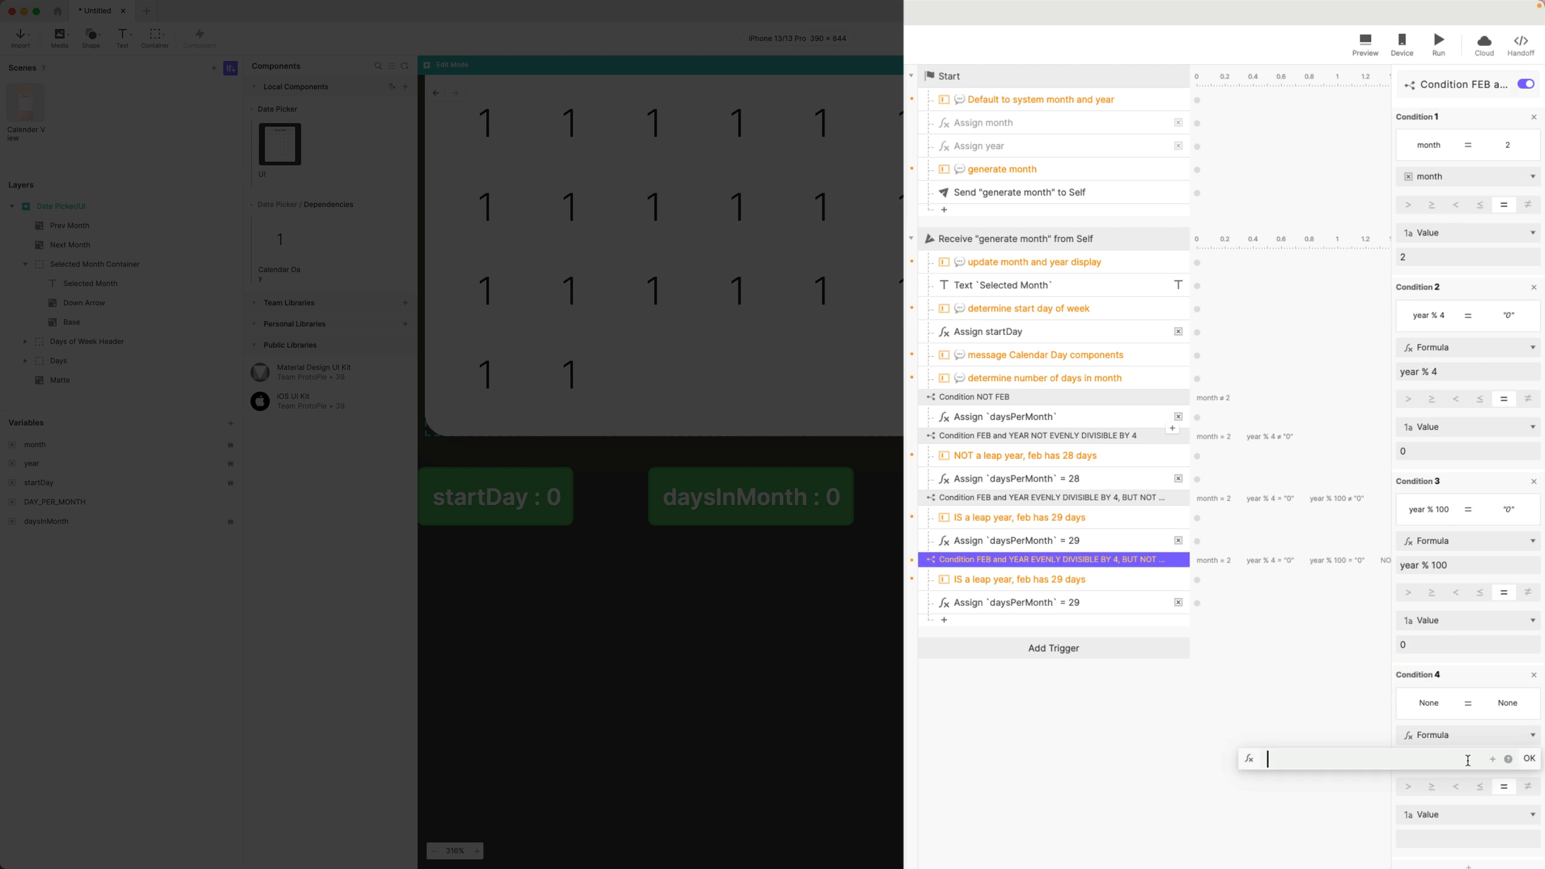
{"action": "type", "text": "year % 400"}
{"action": "left_click", "coordinate": [1529, 758]}
{"action": "left_click", "coordinate": [1527, 786]}
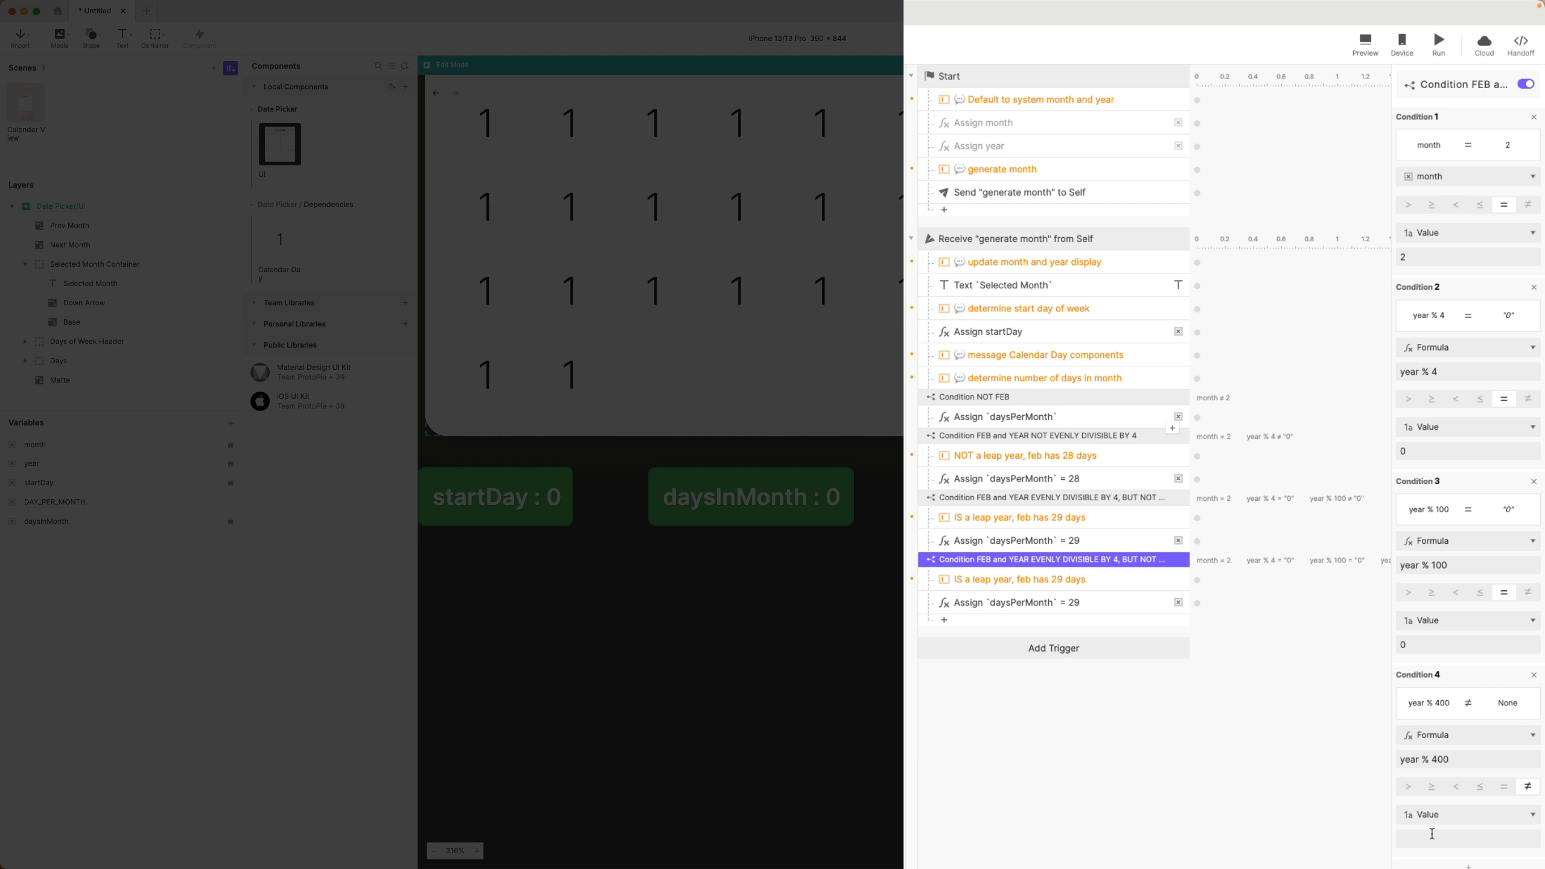
{"action": "left_click", "coordinate": [1431, 846]}
{"action": "key", "text": "Return"}
- Rename the duplicated condition "Condition FEB and CENTURY, NOT DIVISIBLE BY 400"
{"action": "double_click", "coordinate": [1115, 564]}
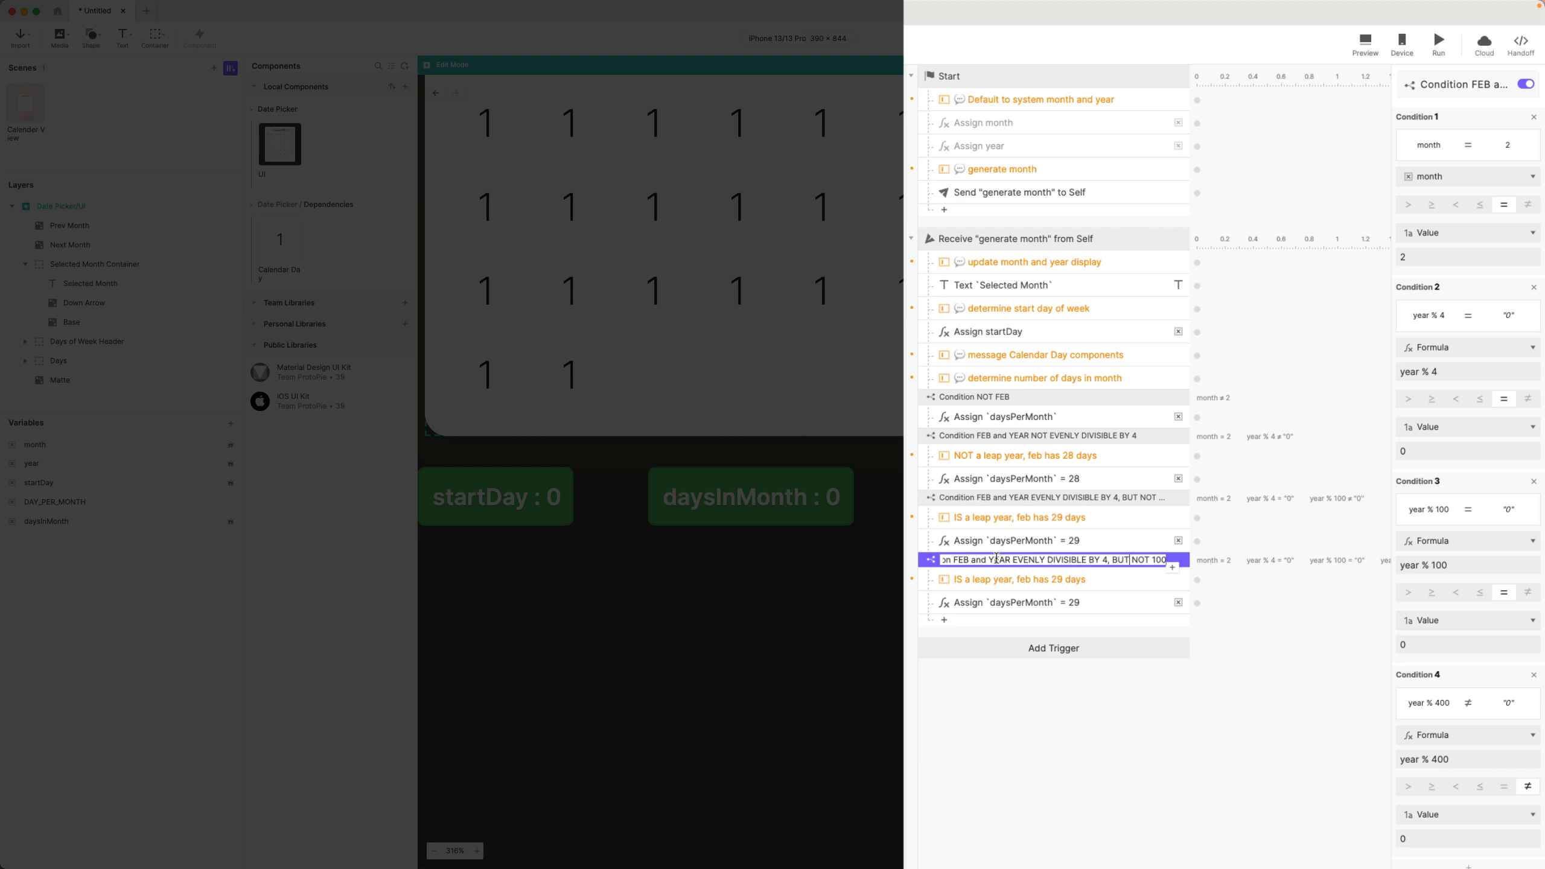
{"action": "left_click_drag", "start_coordinate": [989, 560], "coordinate": [1208, 567]}
{"action": "type", "text": "CENT"}
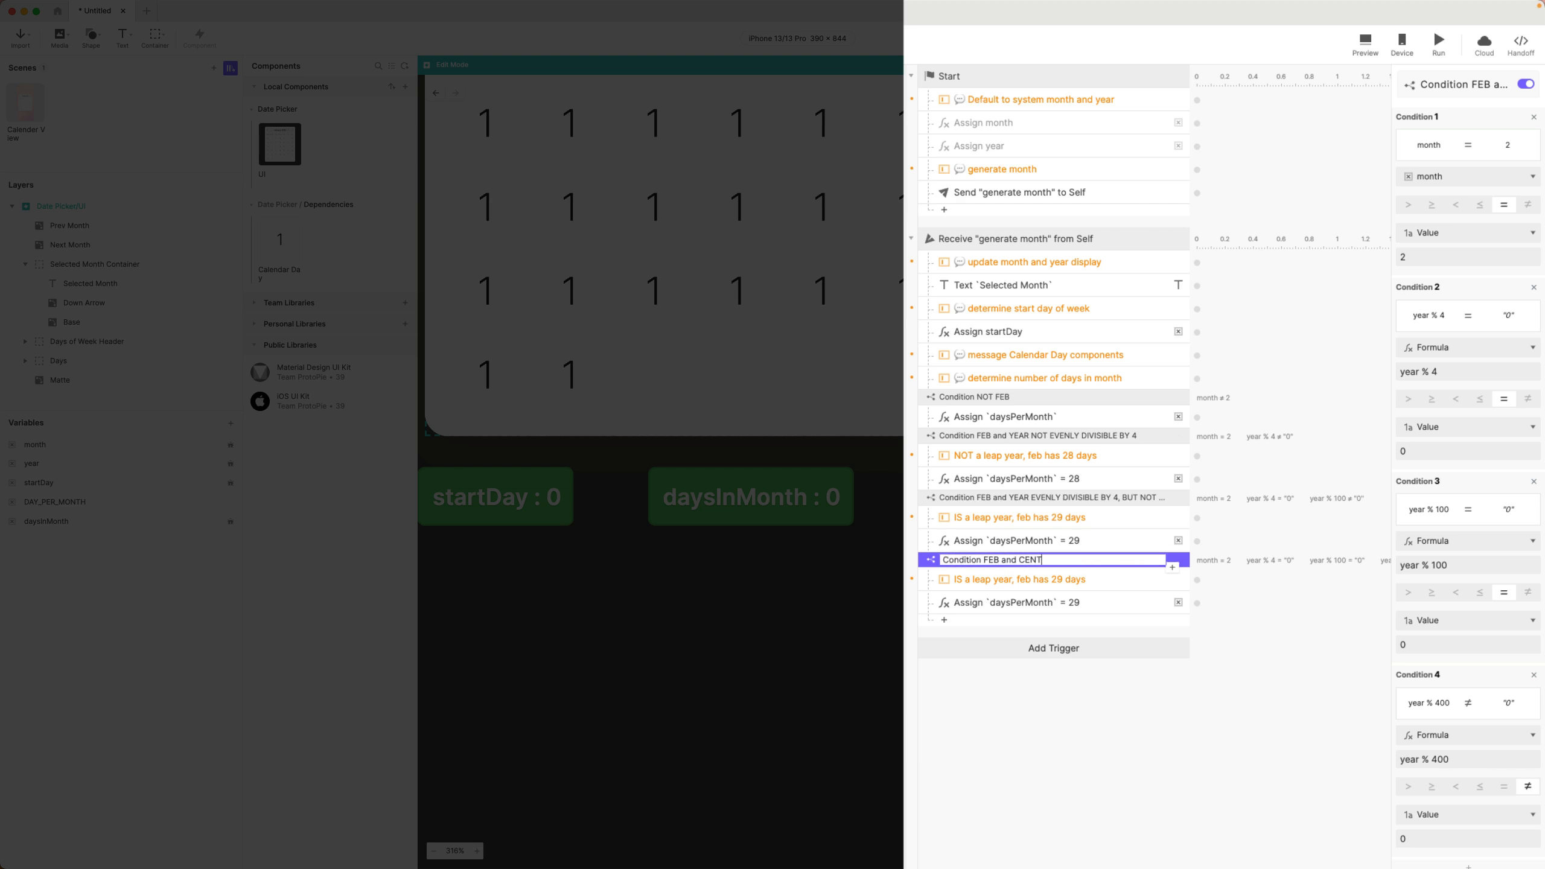
{"action": "type", "text": "URY, NOT DIVISIBLE BY 400"}
{"action": "key", "text": "Return"}
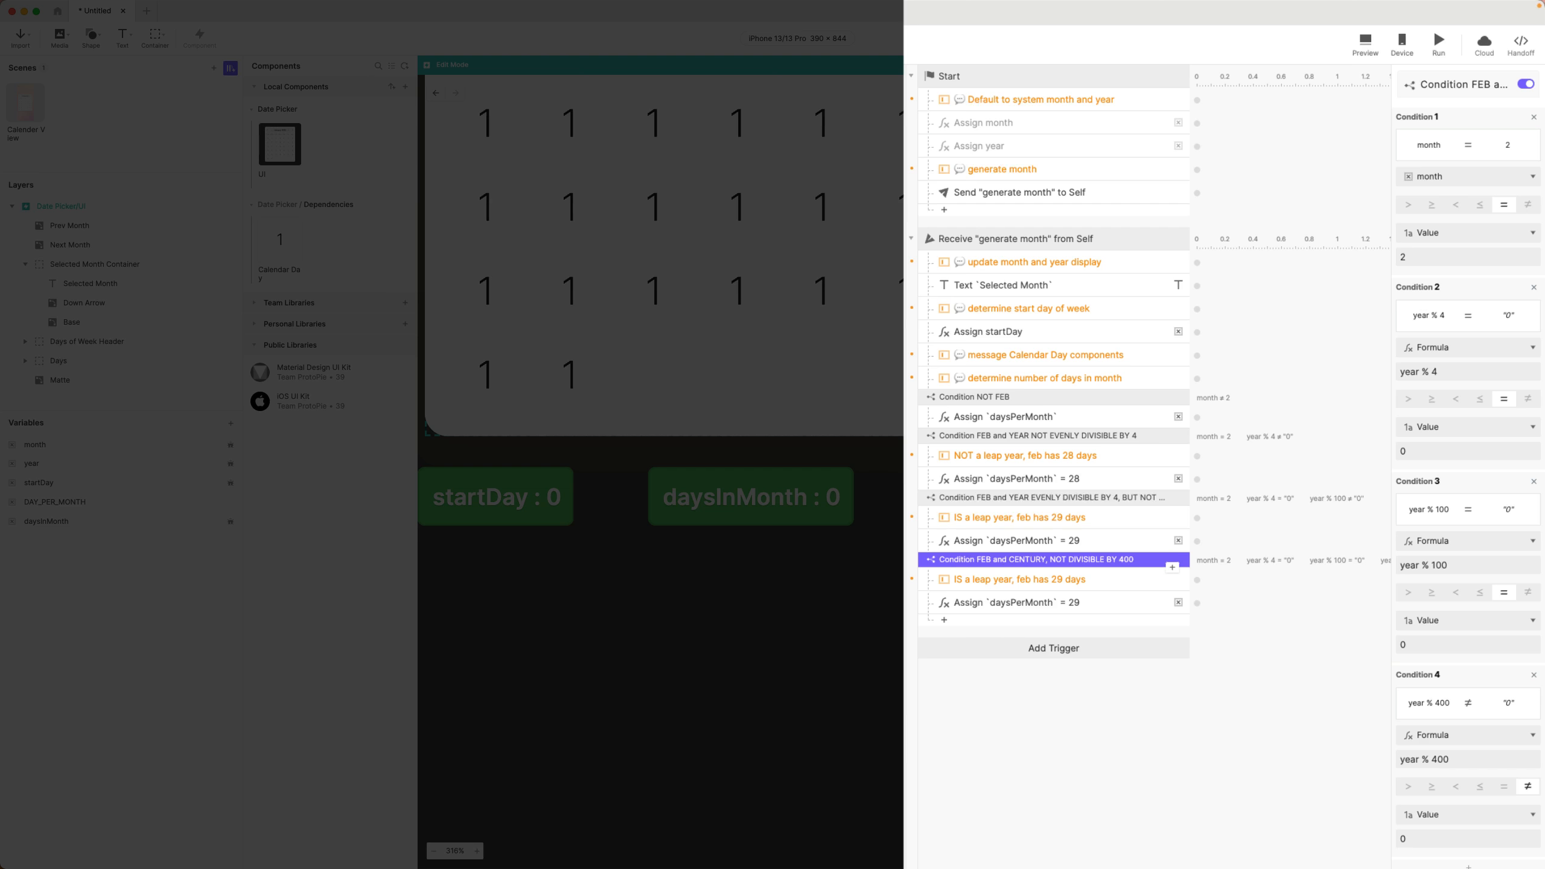
- Rename the comment under the century-not-divisible-by-400 condition "NOT a leap year, feb has 28 days"
{"action": "double_click", "coordinate": [997, 580]}
{"action": "double_click", "coordinate": [962, 580]}
{"action": "key", "text": "BackSpace"}
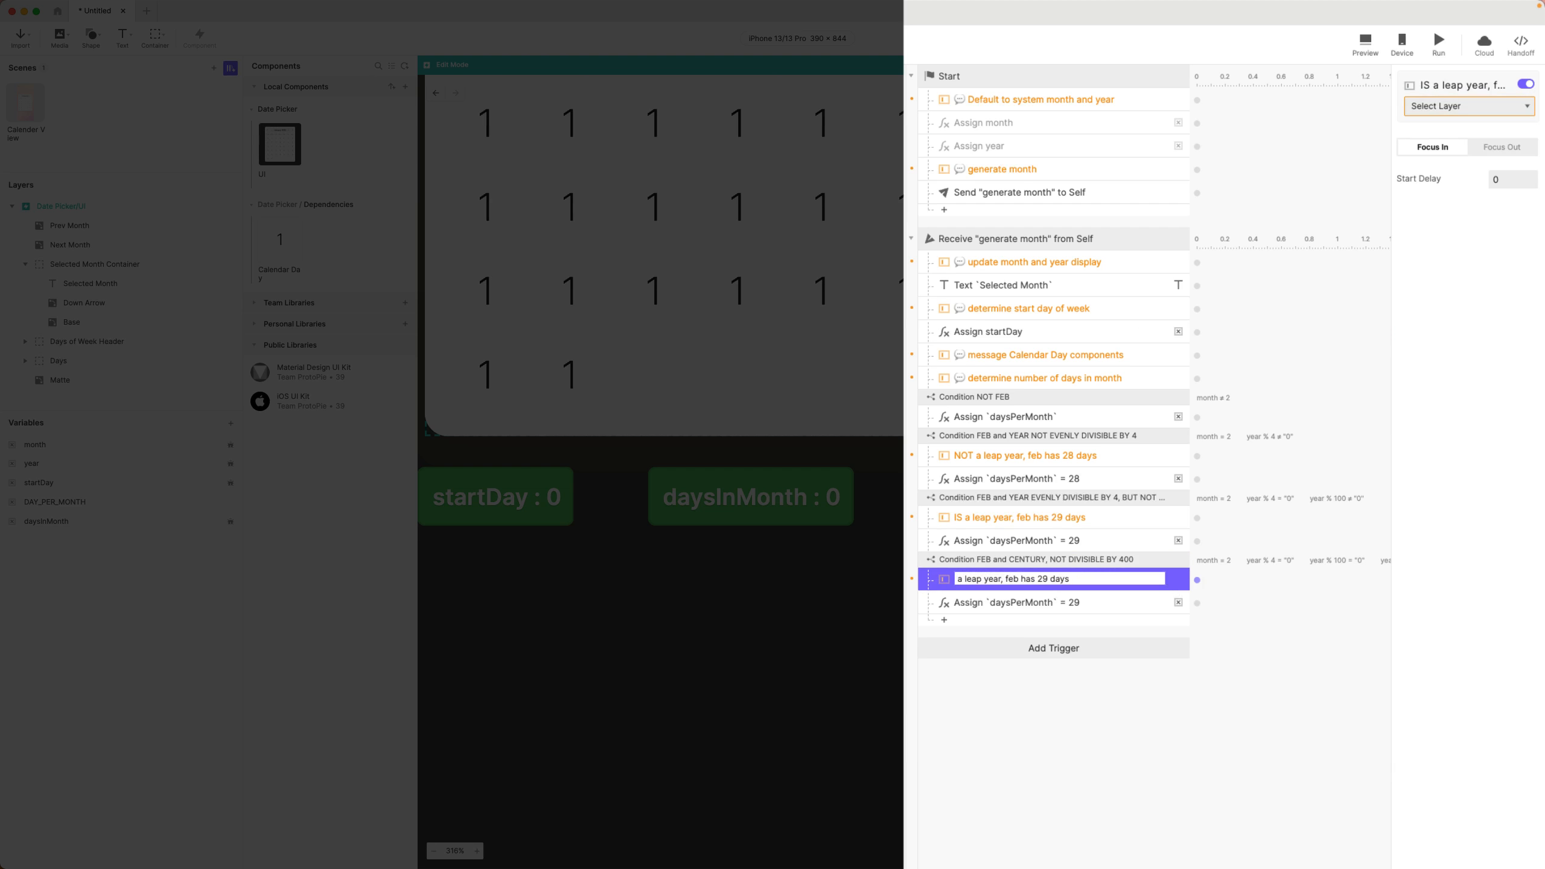
{"action": "type", "text": "NOT"}
{"action": "key", "text": "BackSpace"}
{"action": "type", "text": "8"}
- Set the century condition's daysPerMonth assignment formula to 28 and rename it "Assign `daysPerMonth` = 28"
{"action": "left_click", "coordinate": [1113, 602]}
{"action": "left_click", "coordinate": [1444, 166]}
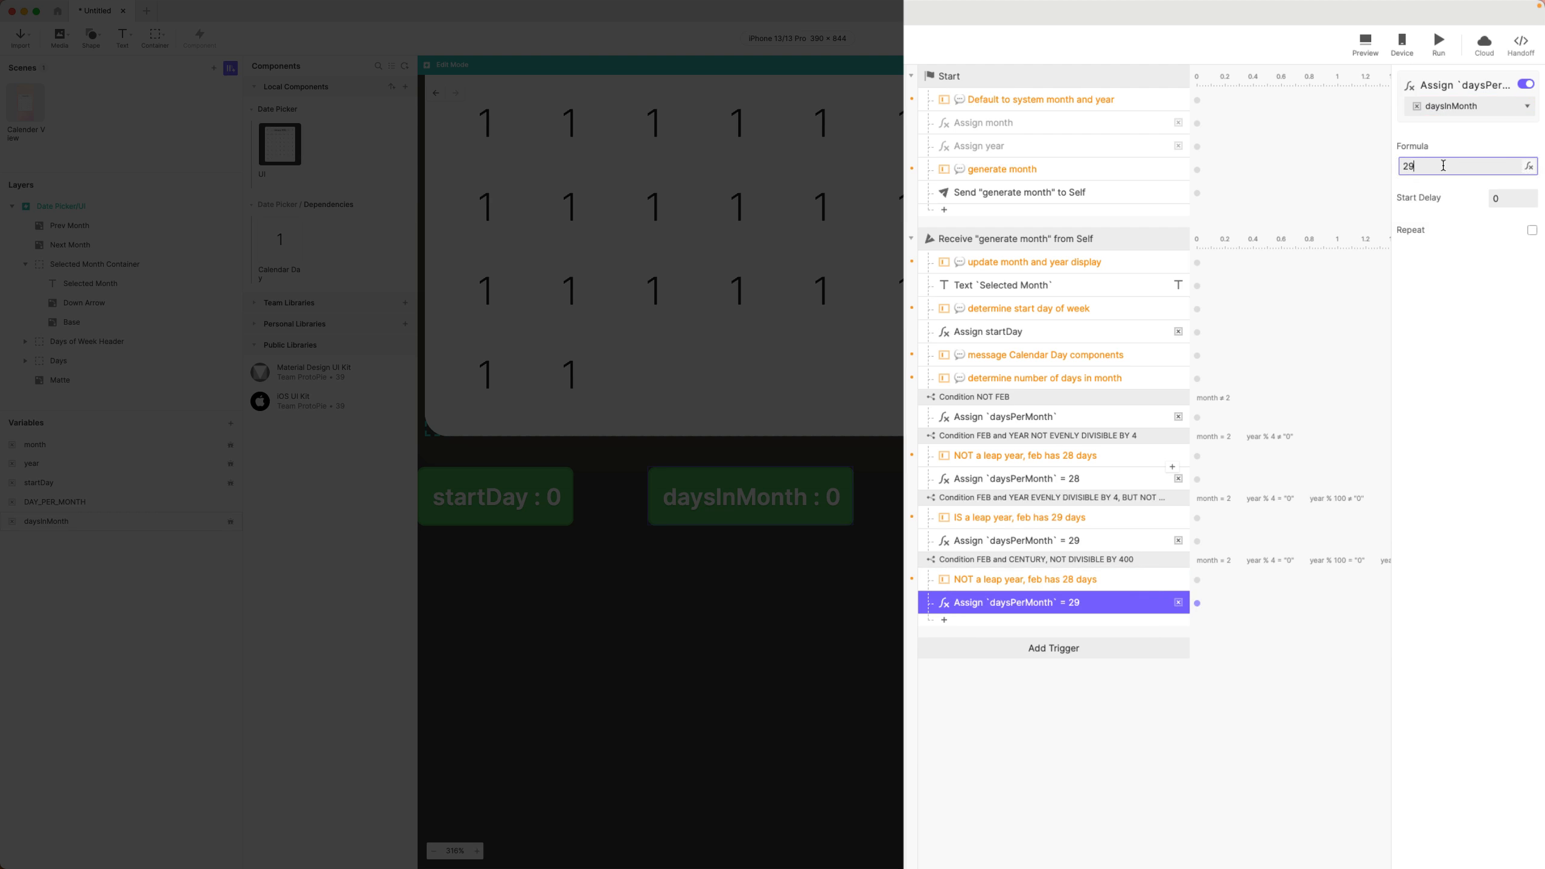
{"action": "key", "text": "Return"}
{"action": "double_click", "coordinate": [1101, 601]}
{"action": "type", "text": "8"}
- Remove the redundant year % 4 rule from the century-not-divisible-by-400 condition
{"action": "left_click", "coordinate": [1096, 561]}
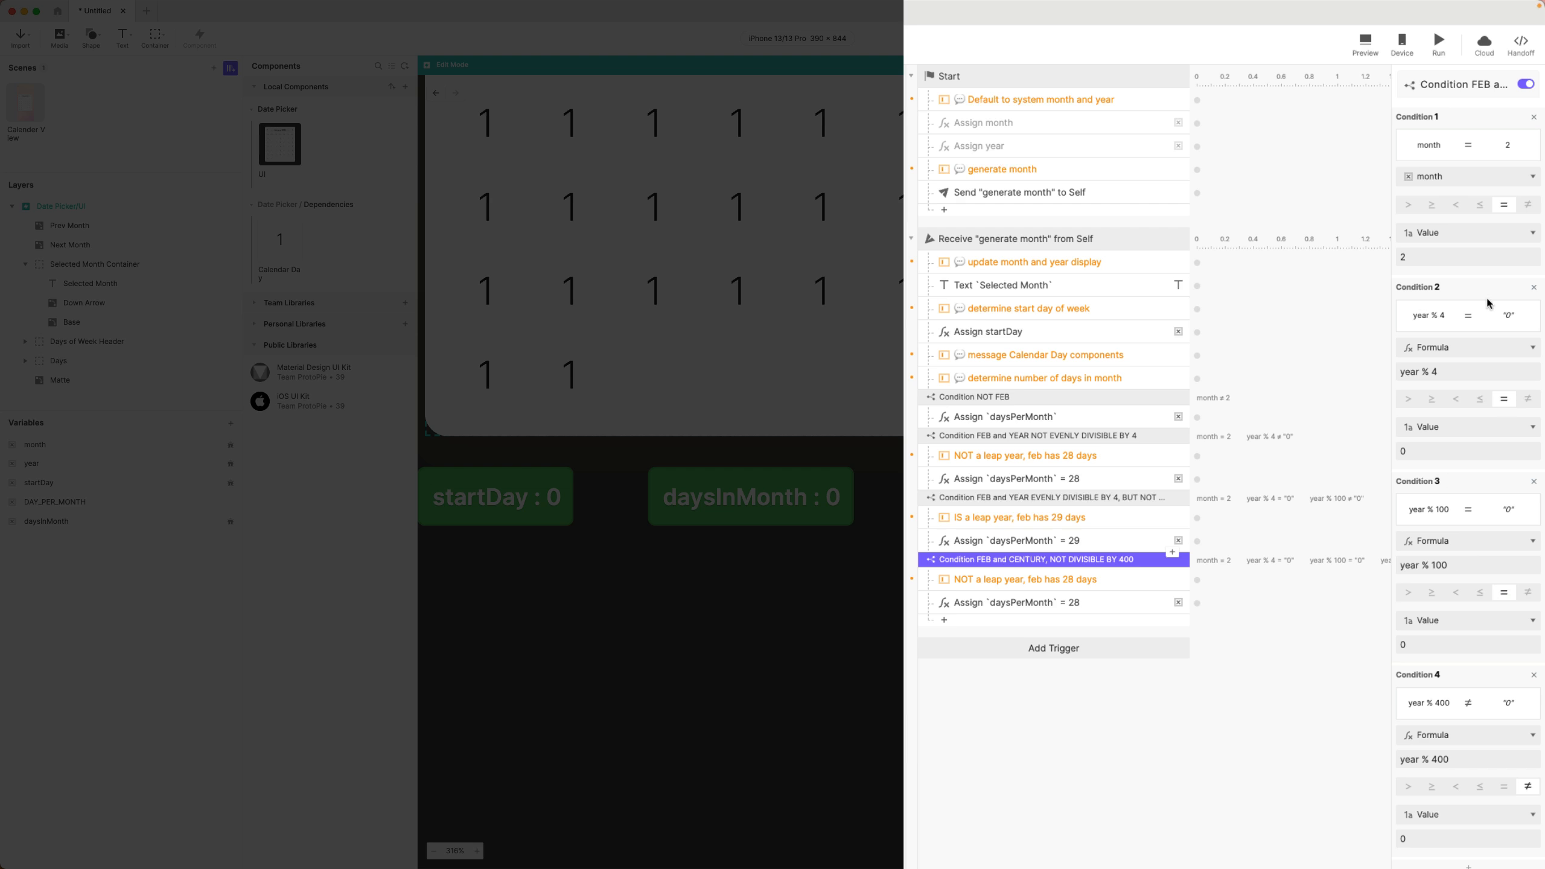
{"action": "left_click", "coordinate": [1534, 287]}
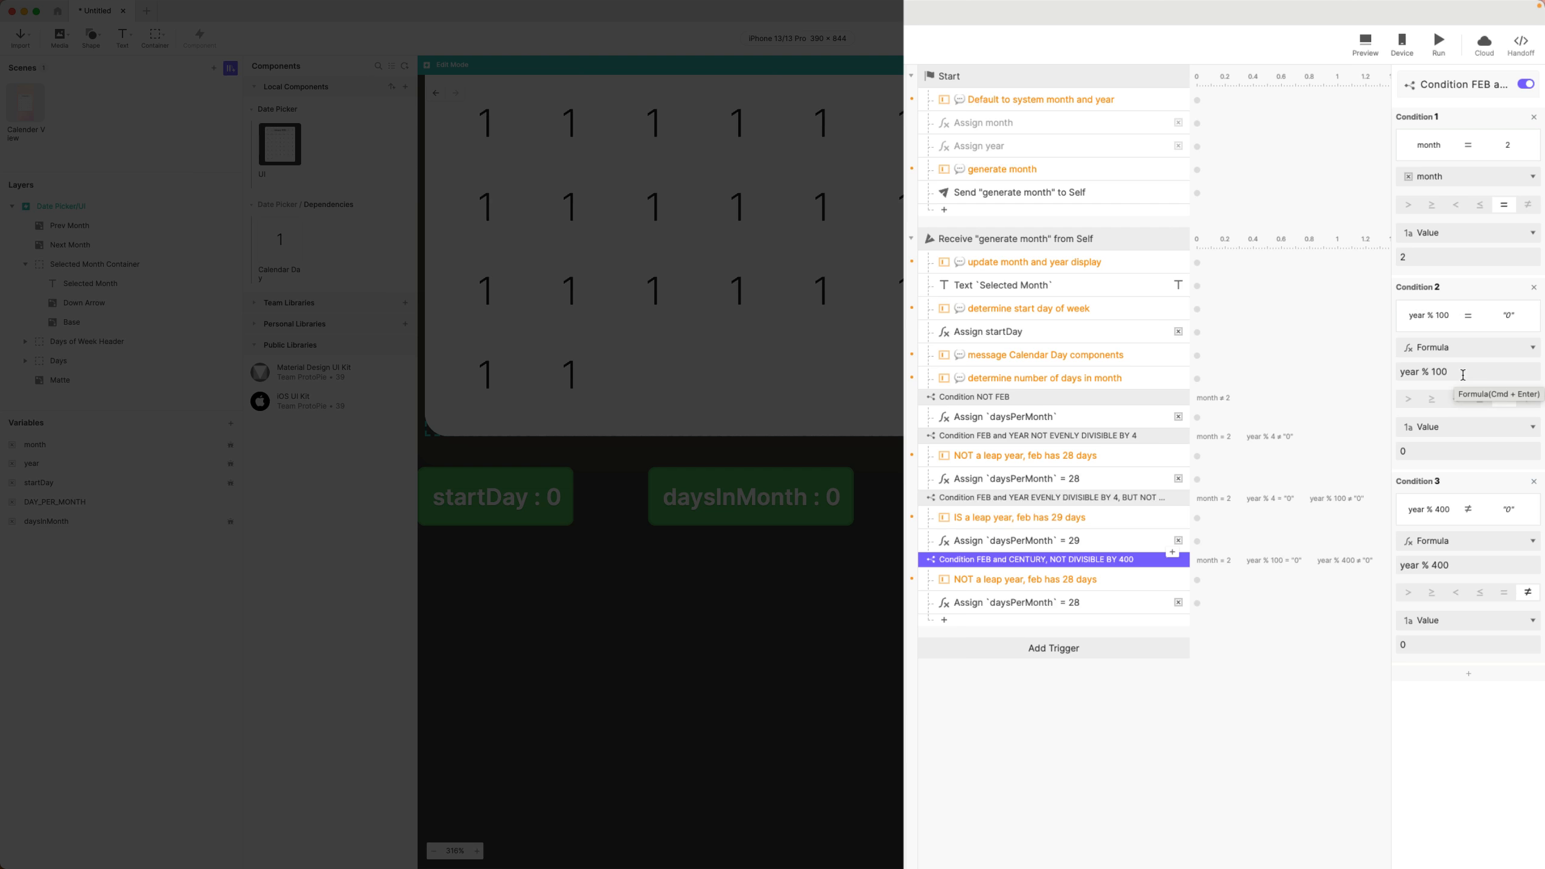
{"action": "left_click", "coordinate": [1246, 699]}
{"action": "left_click", "coordinate": [1081, 545]}
{"action": "left_click", "coordinate": [1088, 560]}
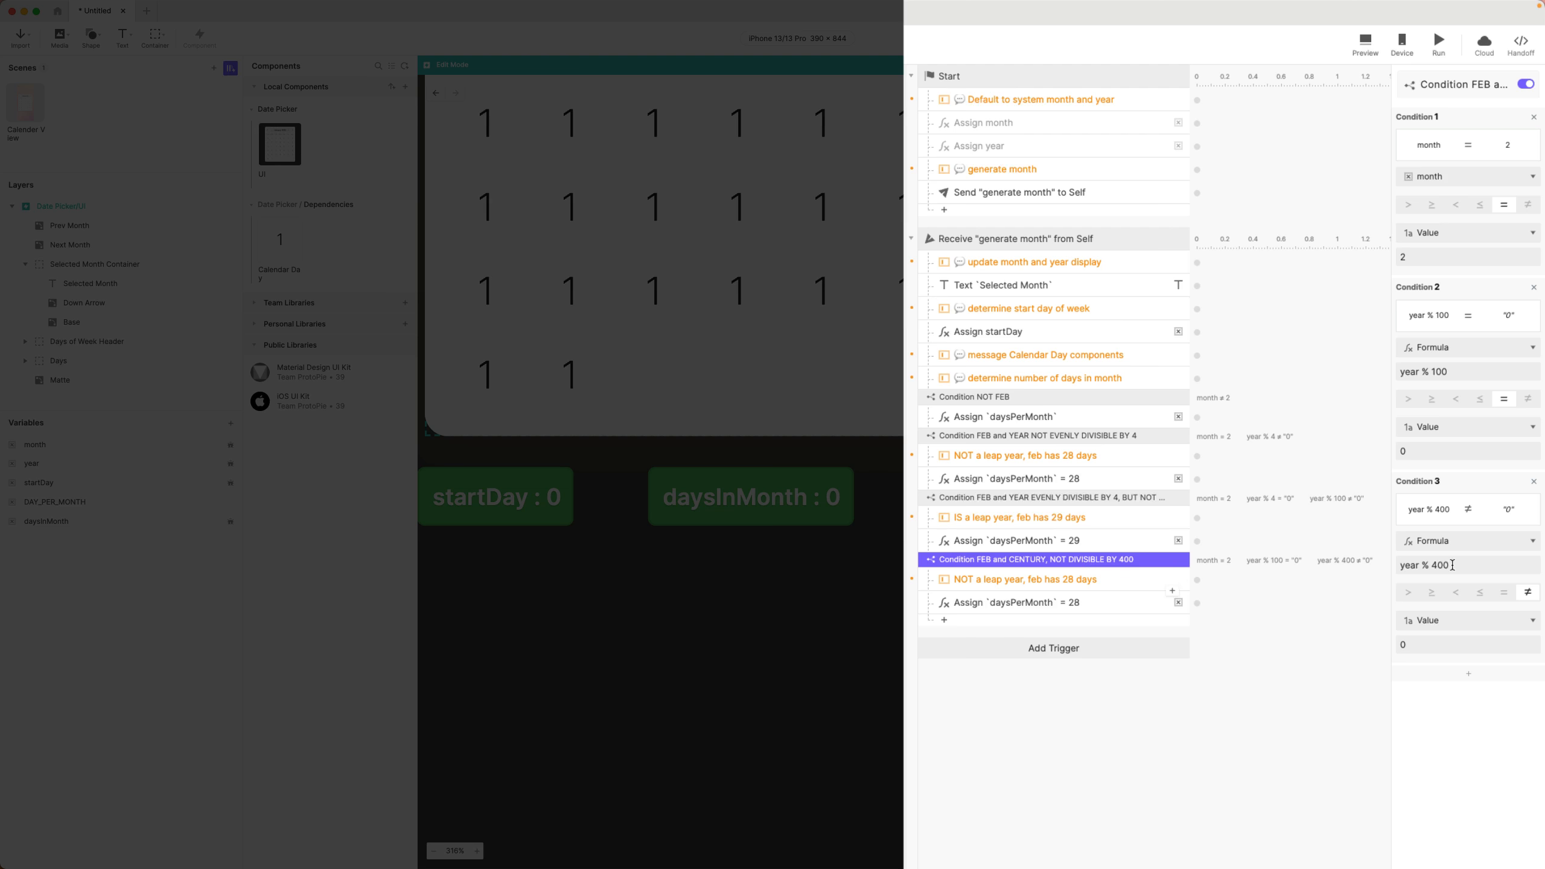
{"action": "left_click", "coordinate": [1096, 742]}
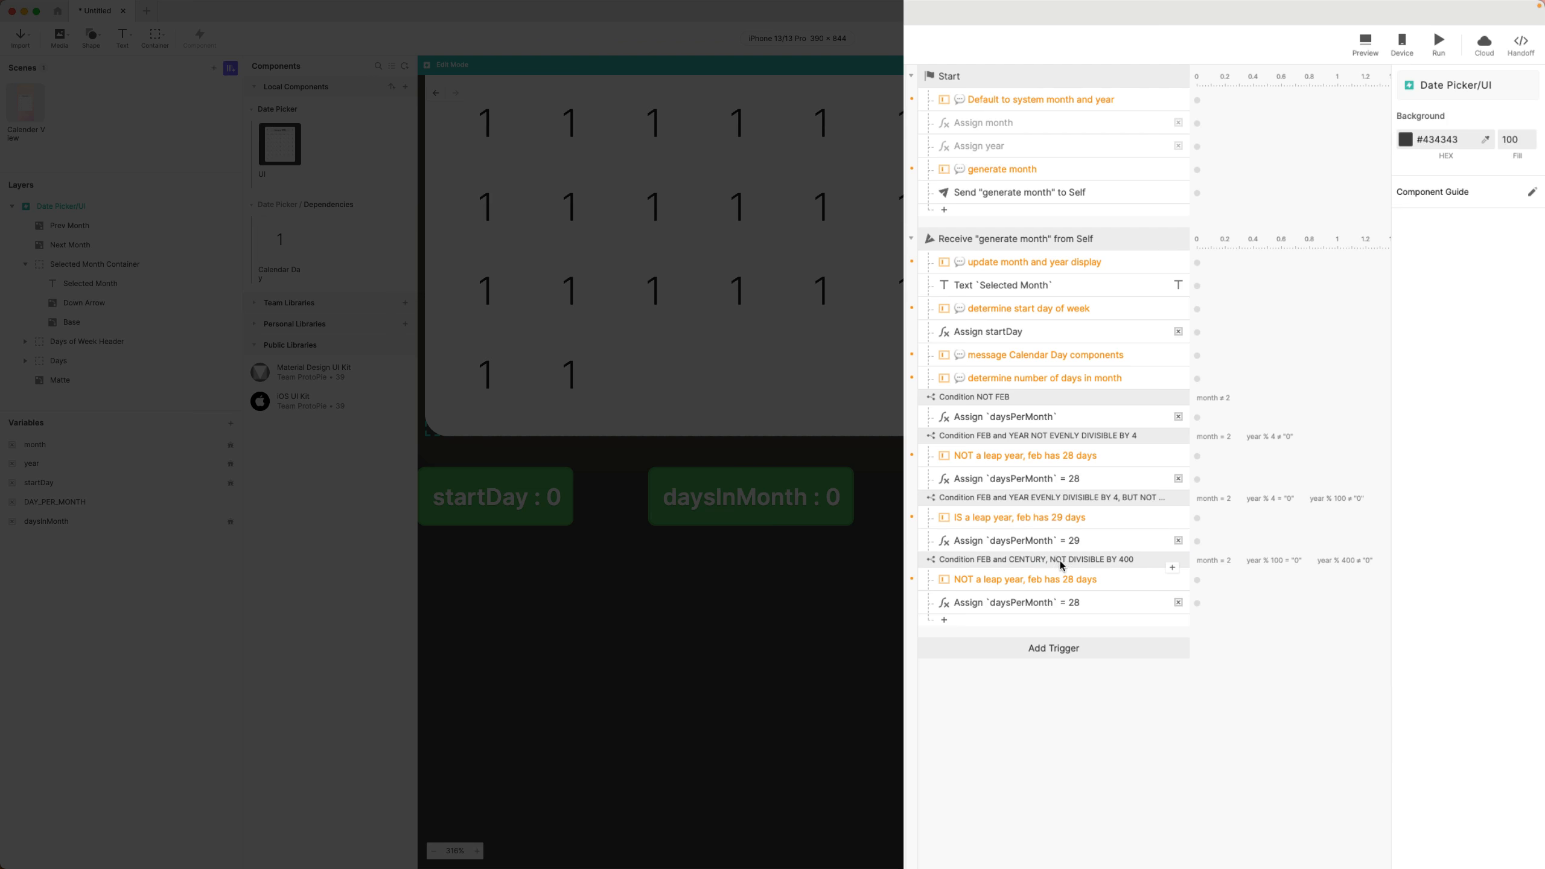
- Duplicate the century-not-divisible-by-400 condition and set the copy's year % 400 rule to equal 0
{"action": "left_click", "coordinate": [1059, 565]}
{"action": "key", "text": "super+d"}
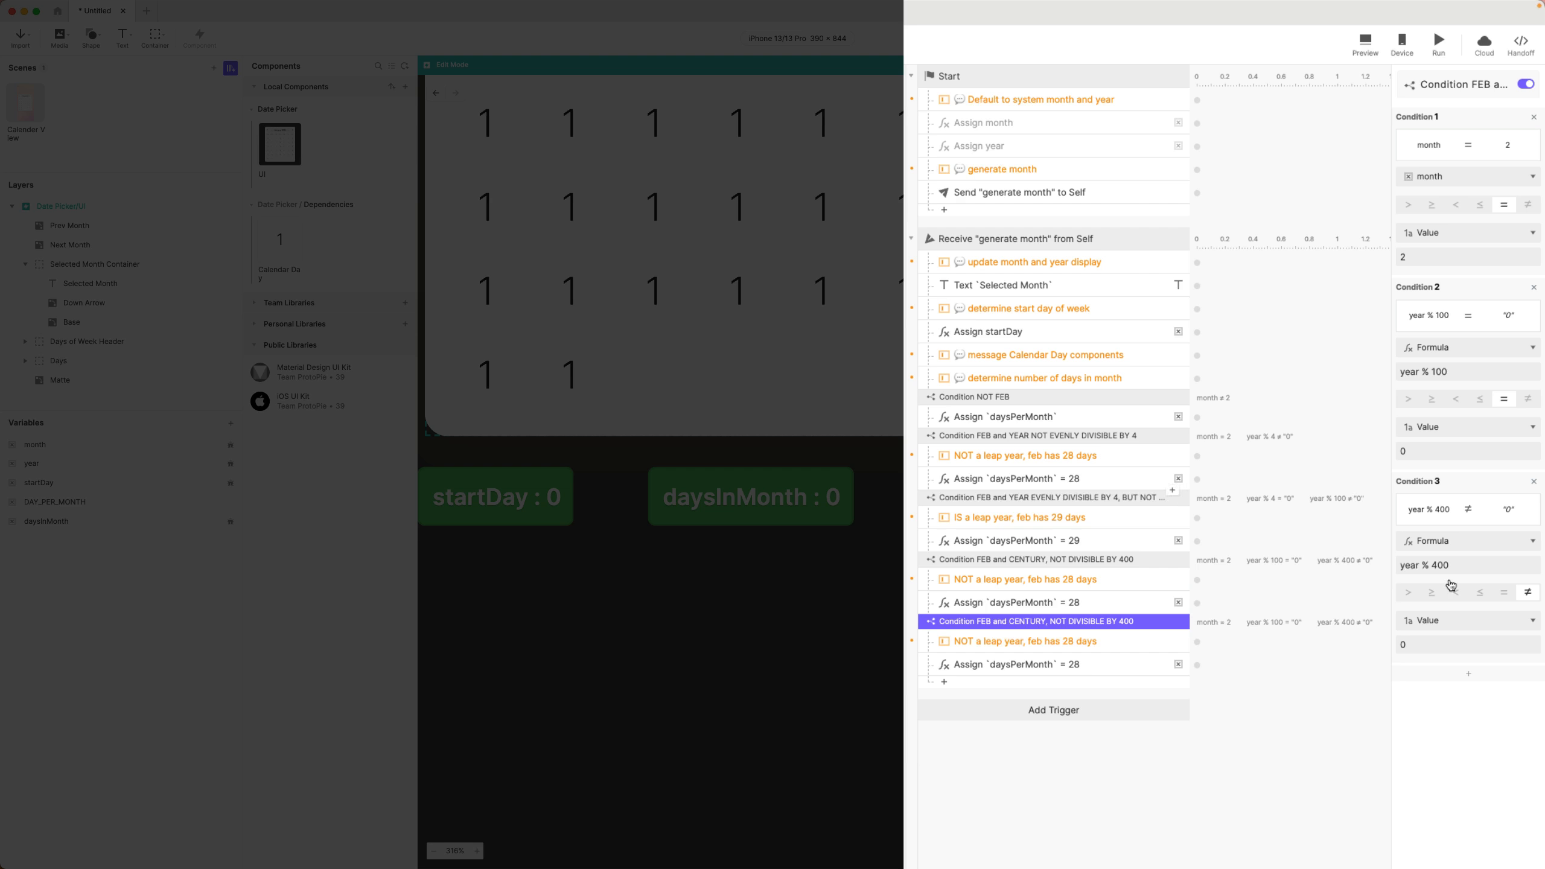
{"action": "left_click", "coordinate": [1503, 592]}
- Rename the new duplicate "Condition FEB and CENTURY, IS DIVISIBLE BY 400"
{"action": "double_click", "coordinate": [1089, 624]}
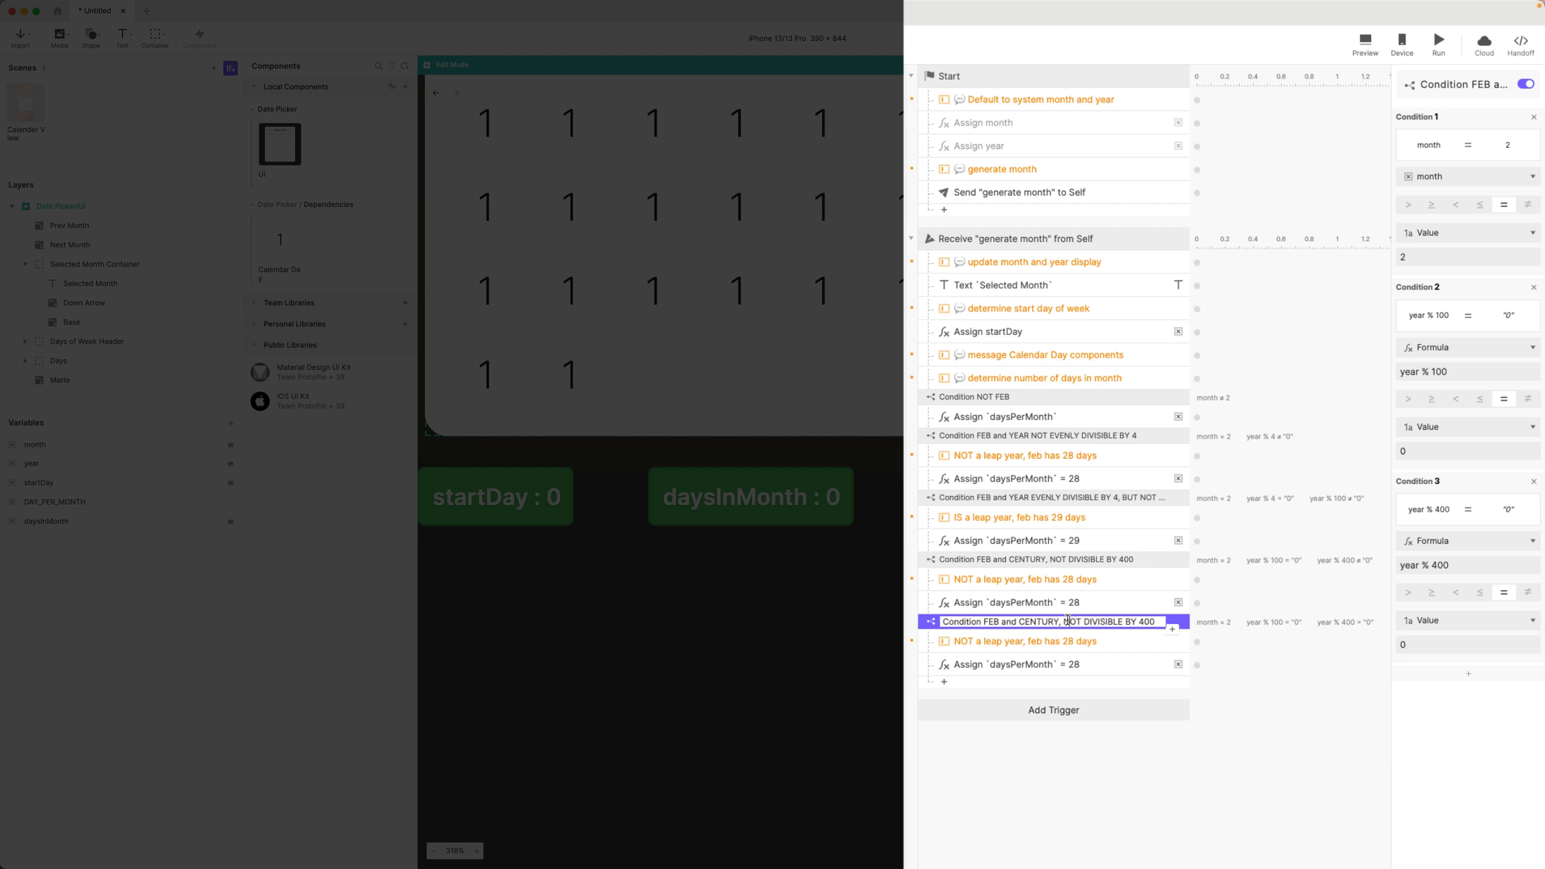
{"action": "double_click", "coordinate": [1068, 622]}
{"action": "type", "text": "IS"}
{"action": "left_click", "coordinate": [1135, 742]}
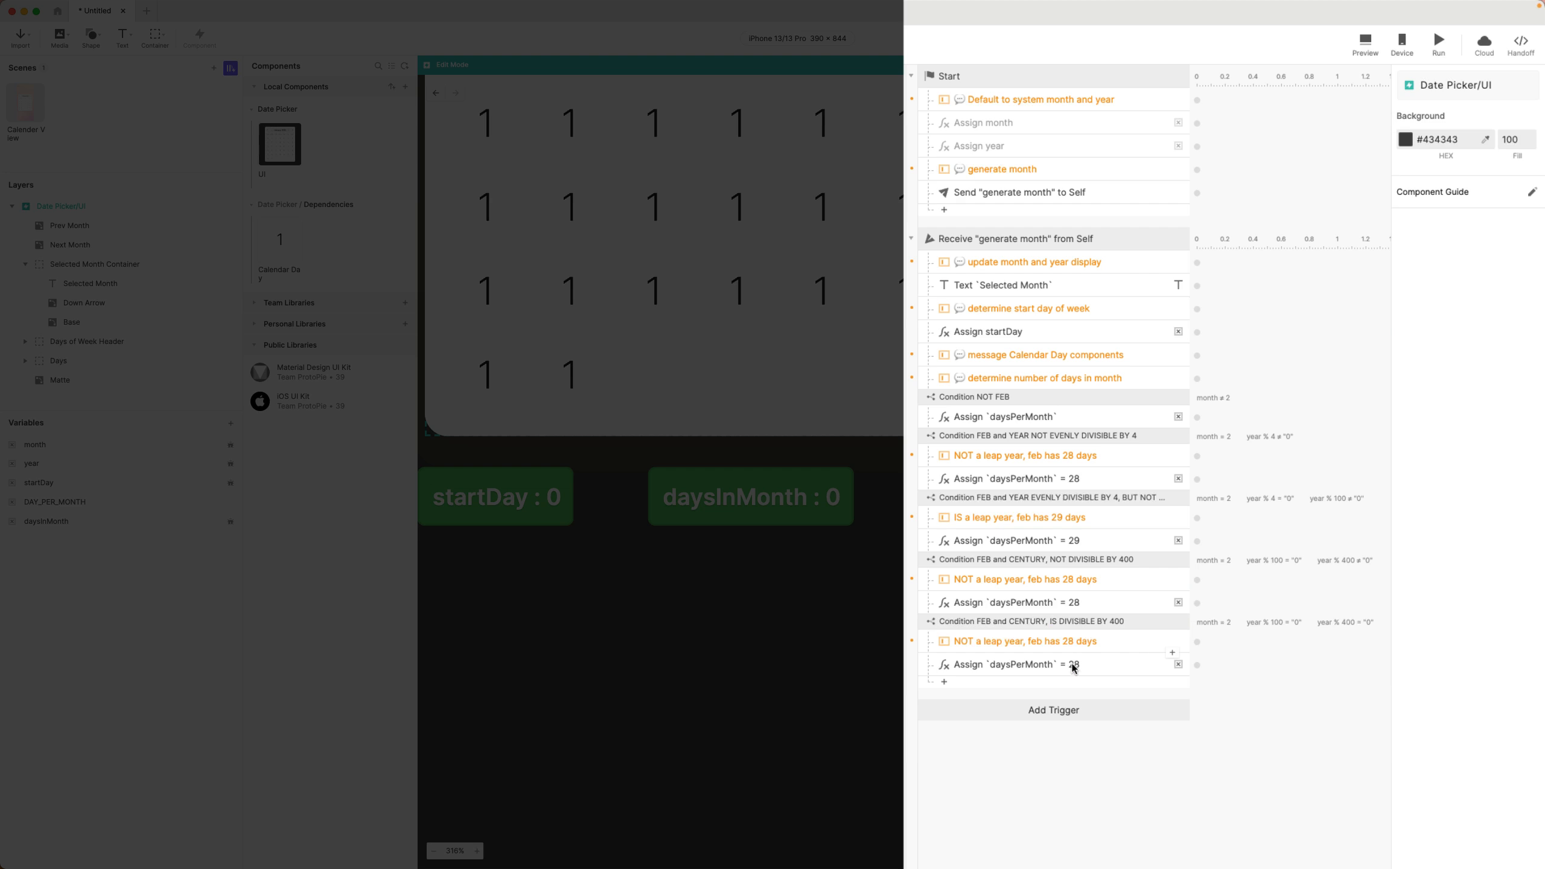
- Rename the comment under the century-divisible-by-400 condition "IS a leap year, feb has 29 days"
{"action": "left_click", "coordinate": [1071, 644]}
{"action": "double_click", "coordinate": [968, 644]}
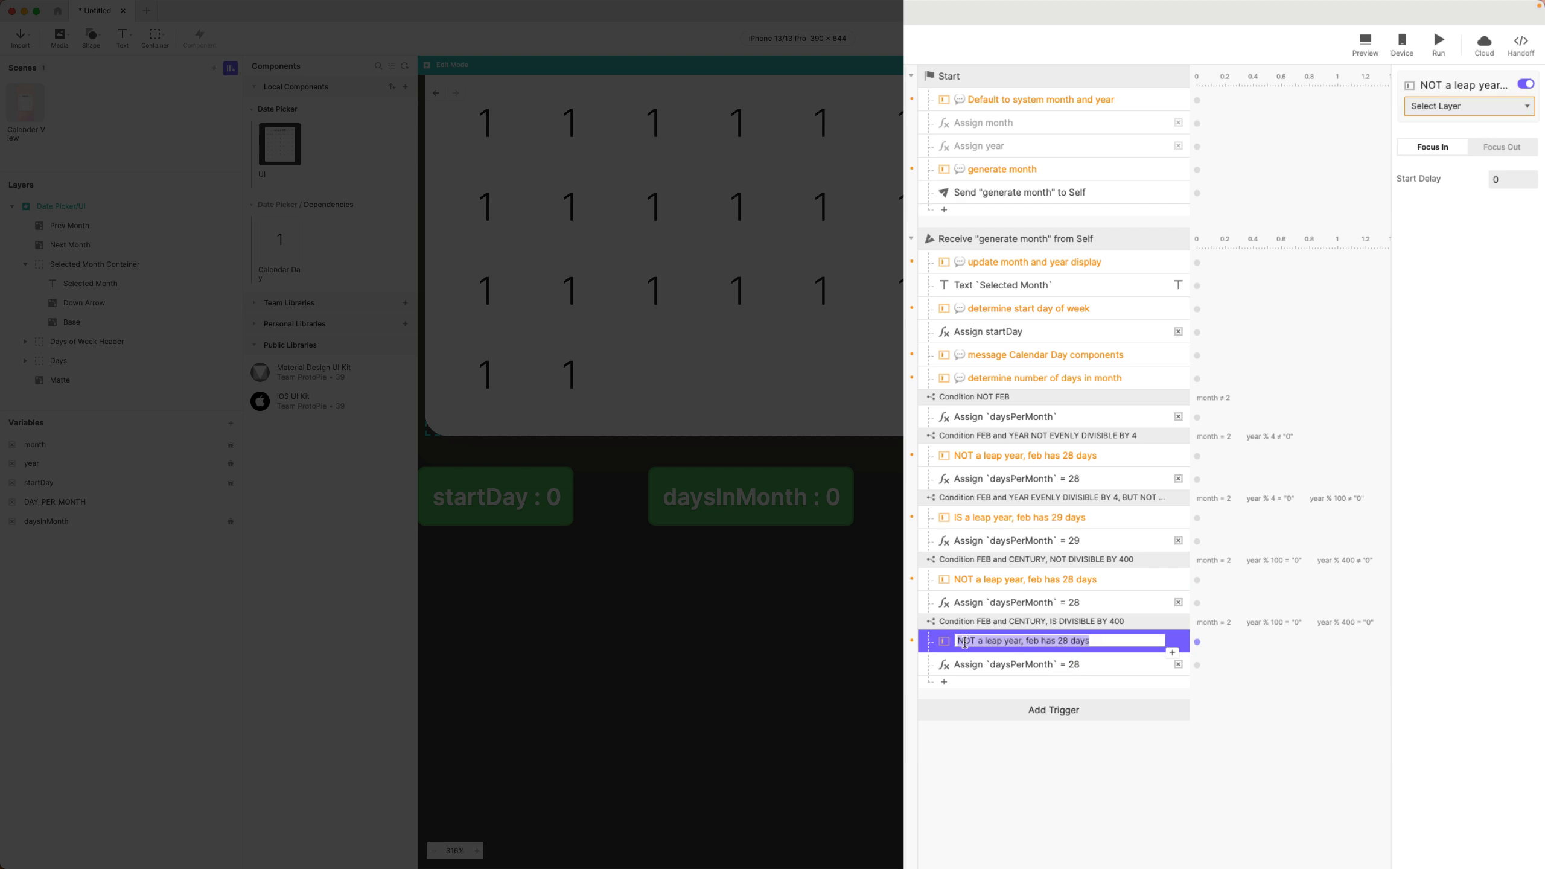
{"action": "double_click", "coordinate": [964, 641]}
{"action": "type", "text": "IS"}
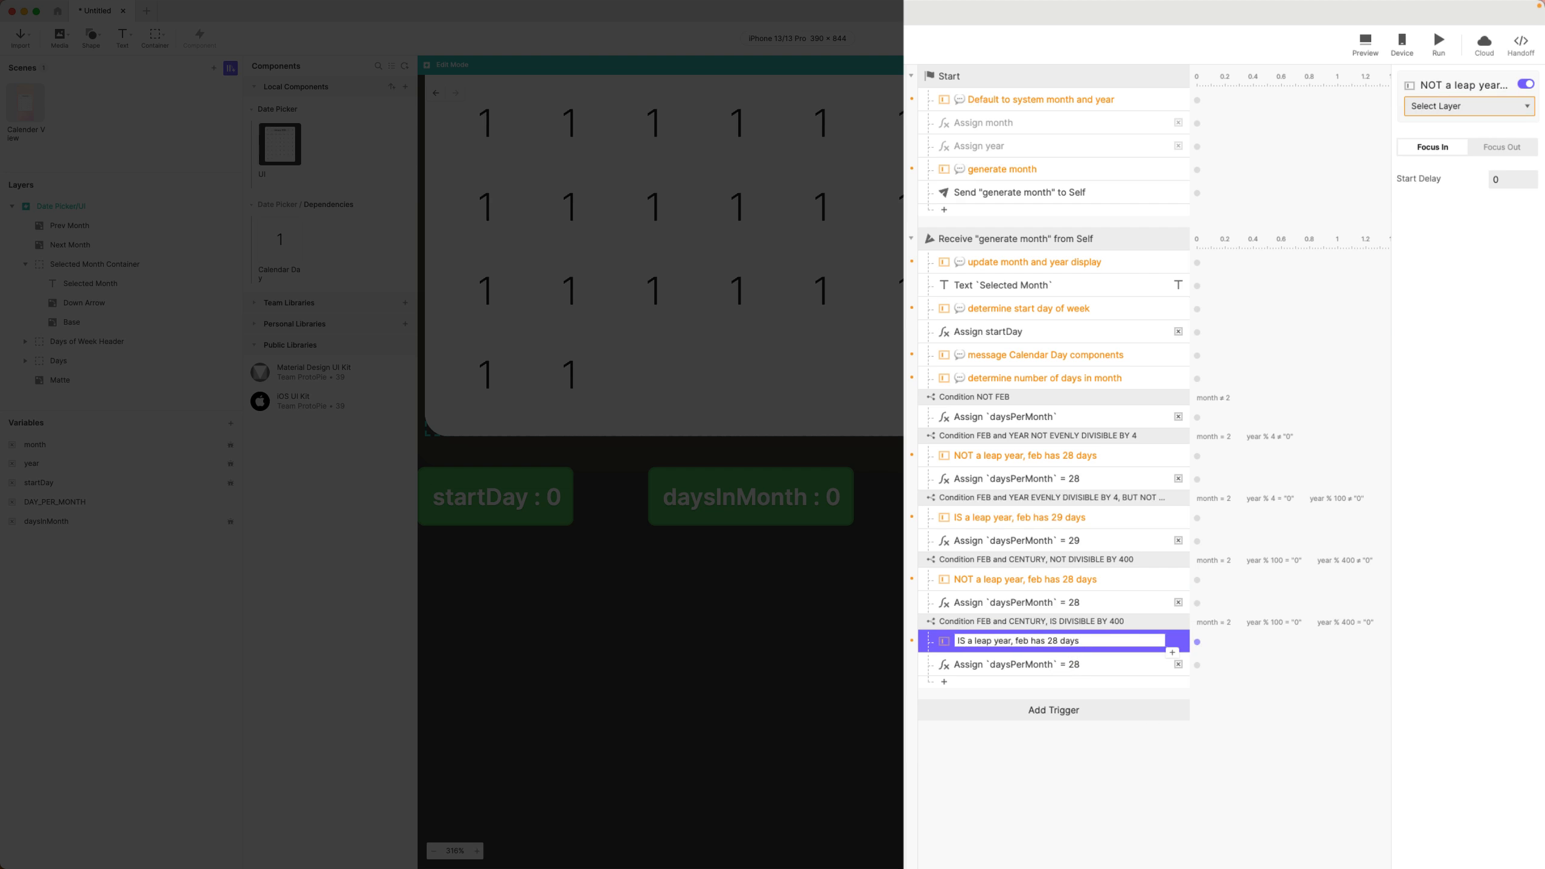
{"action": "key", "text": "BackSpace"}
{"action": "type", "text": "9"}
{"action": "key", "text": "Return"}
- Set the last condition's daysPerMonth assignment formula to 29 and rename it "Assign `daysPerMonth` = 29"
{"action": "left_click", "coordinate": [972, 664]}
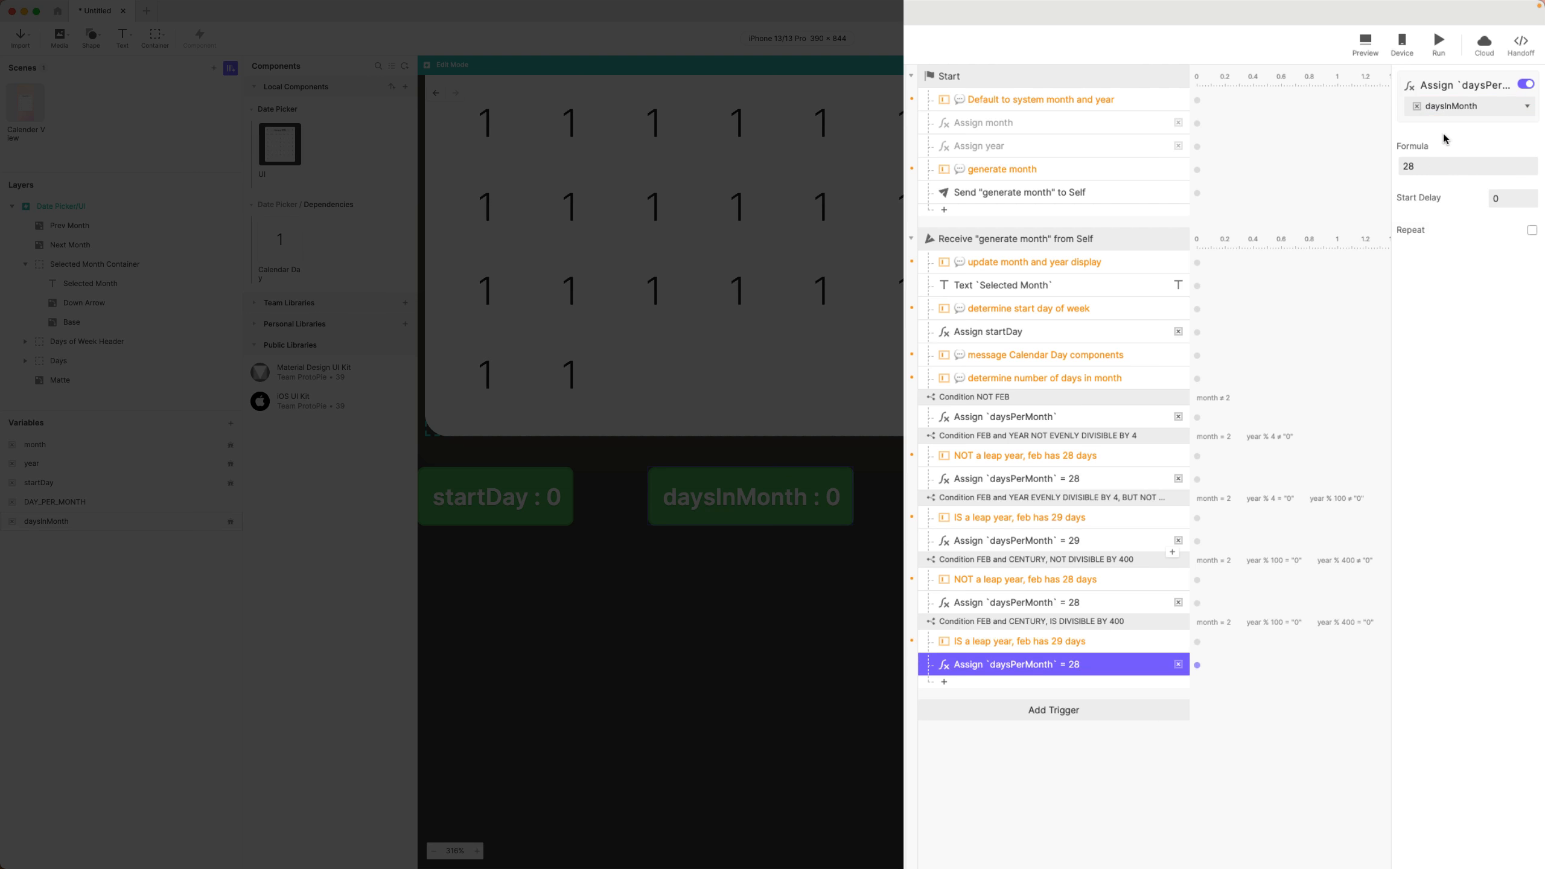
{"action": "left_click", "coordinate": [1441, 163]}
{"action": "key", "text": "BackSpace"}
{"action": "type", "text": "9"}
{"action": "key", "text": "Return"}
{"action": "double_click", "coordinate": [1072, 668]}
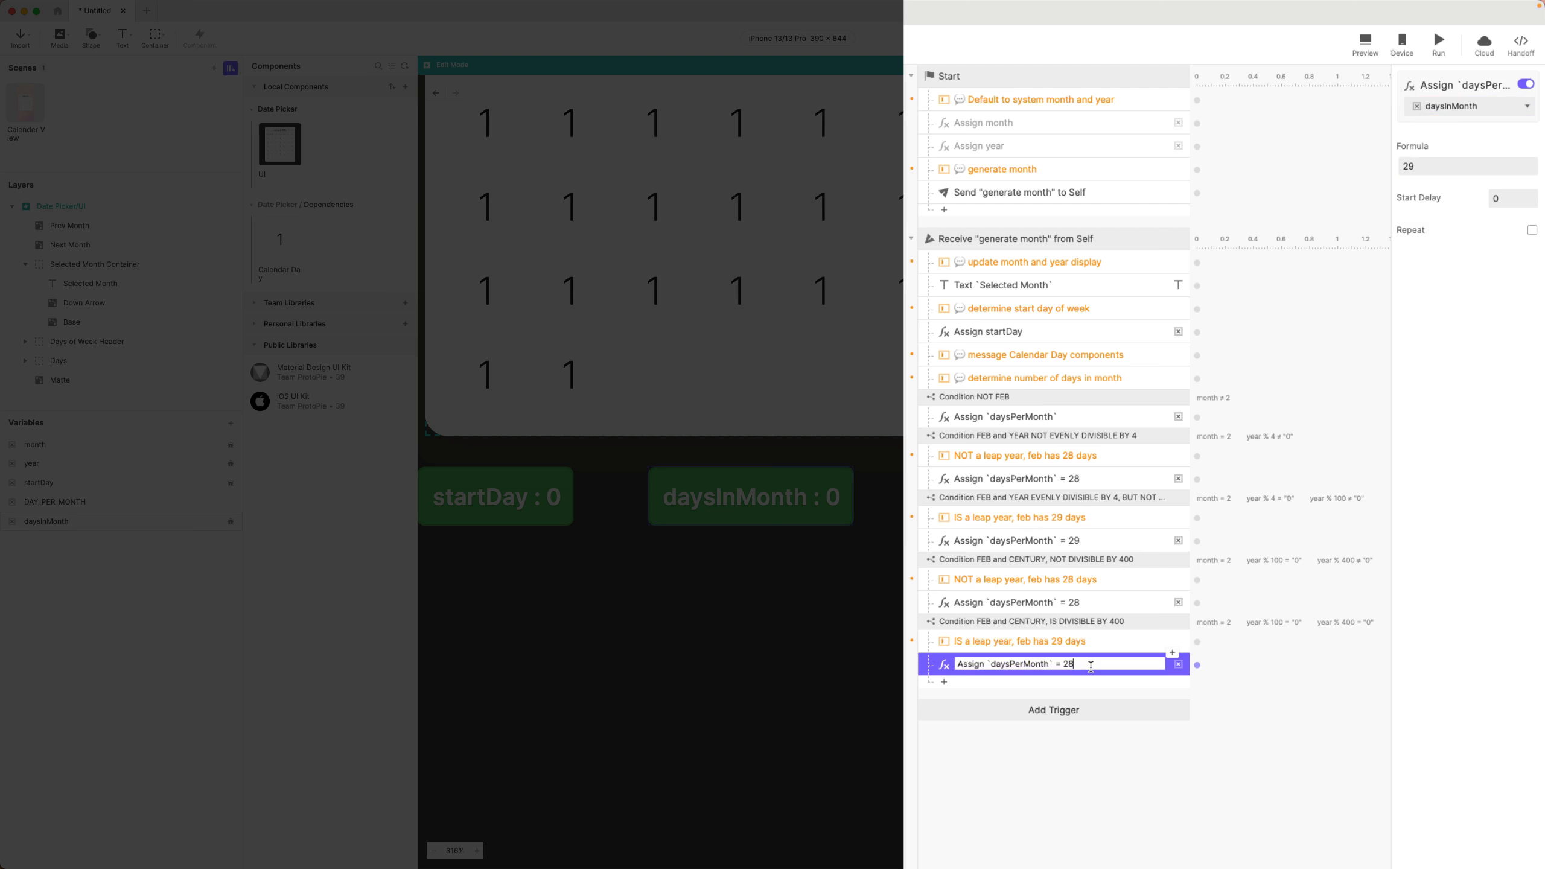
{"action": "key", "text": "BackSpace"}
{"action": "type", "text": "9"}
- Rename the divisible-by-4-but-not-100 condition "Condition FEB and YEAR NOT CENTURY, DIVISIBLE BY 4"
{"action": "left_click", "coordinate": [1108, 500]}
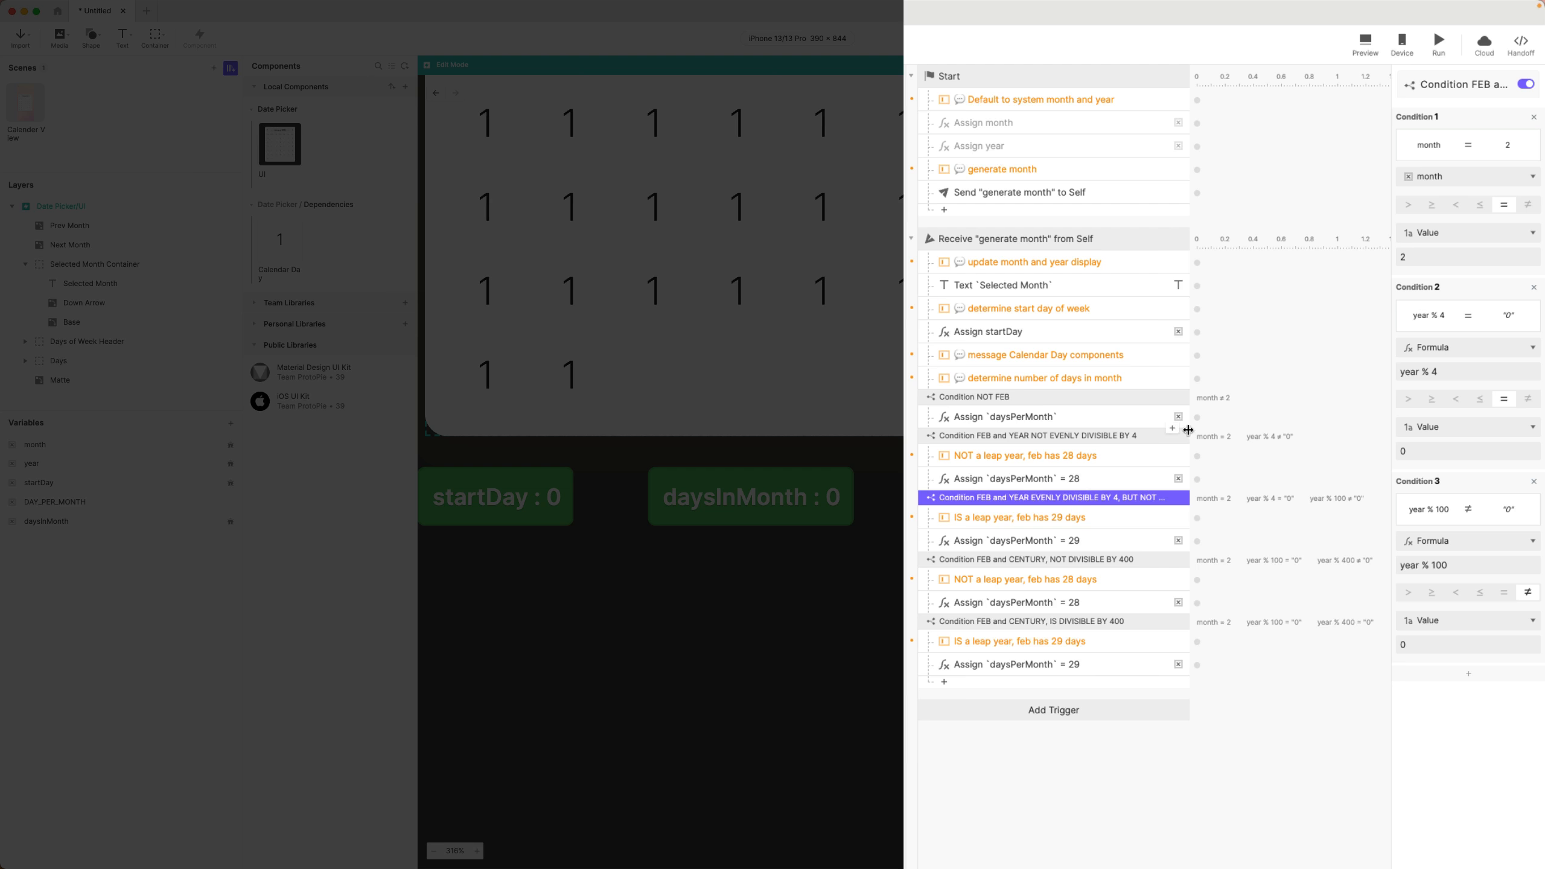
{"action": "left_click_drag", "start_coordinate": [1190, 432], "coordinate": [1280, 428]}
{"action": "double_click", "coordinate": [1147, 499]}
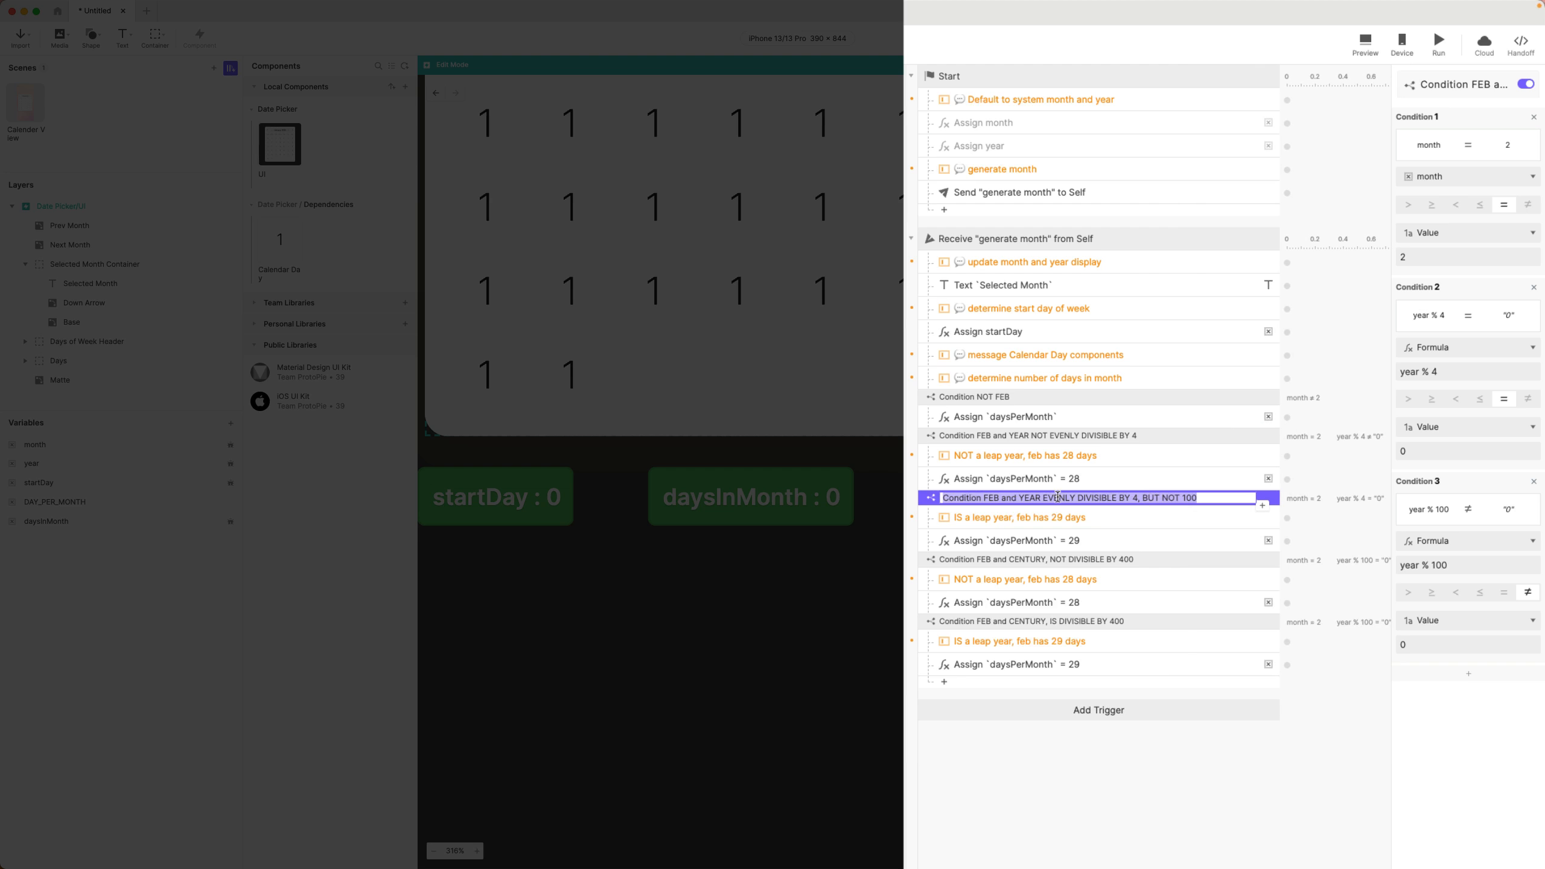
{"action": "left_click_drag", "start_coordinate": [1044, 499], "coordinate": [1215, 502]}
{"action": "type", "text": "NOT CENTURY"}
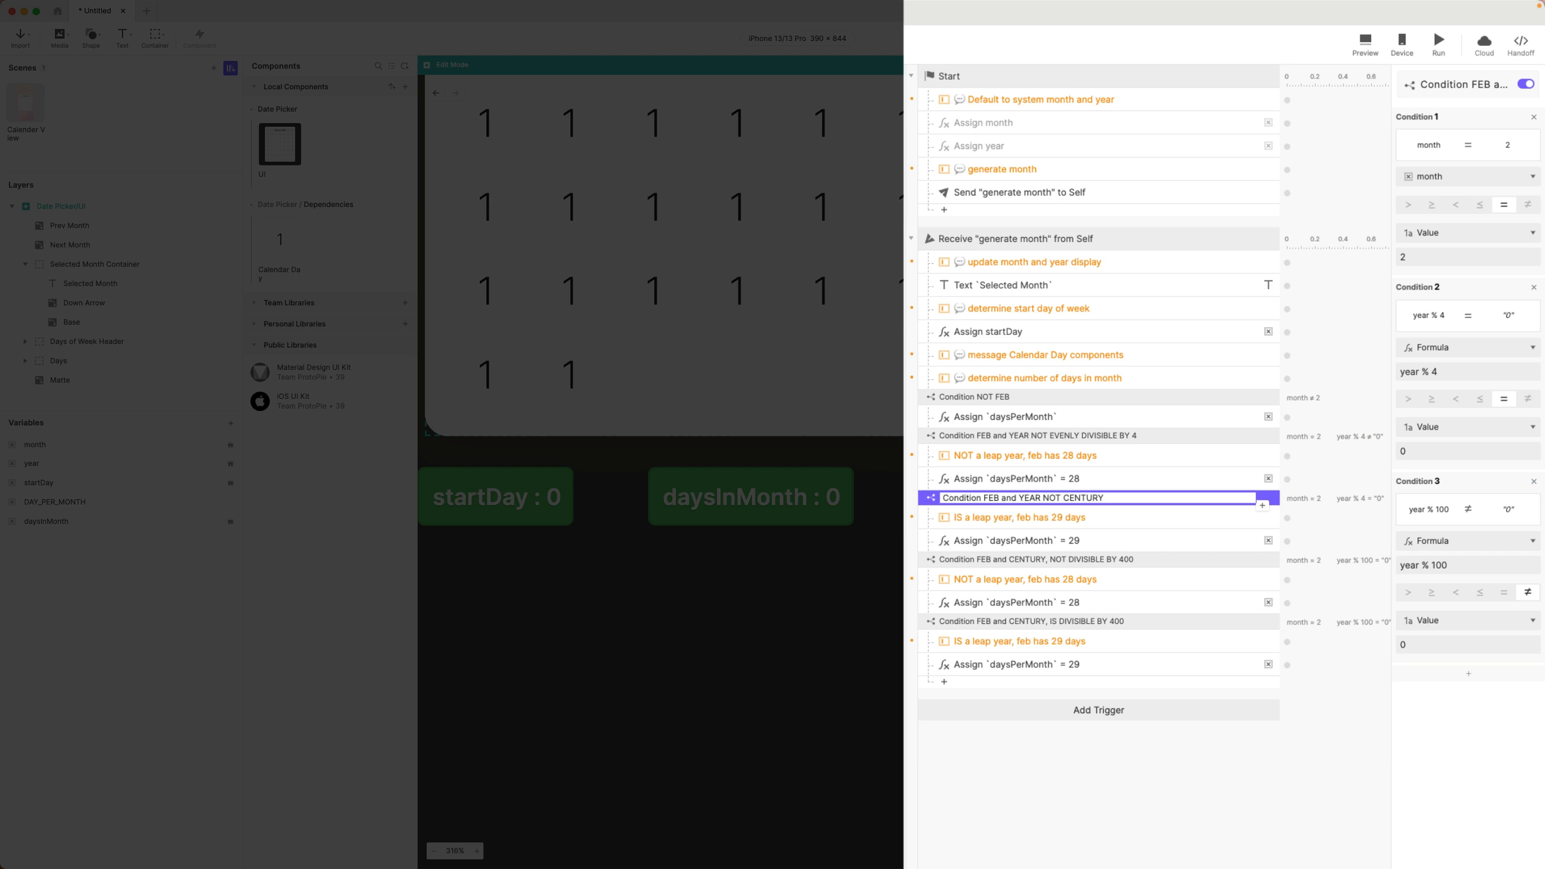
{"action": "type", "text": ", DIVISIBLE BY 4"}
{"action": "key", "text": "Return"}
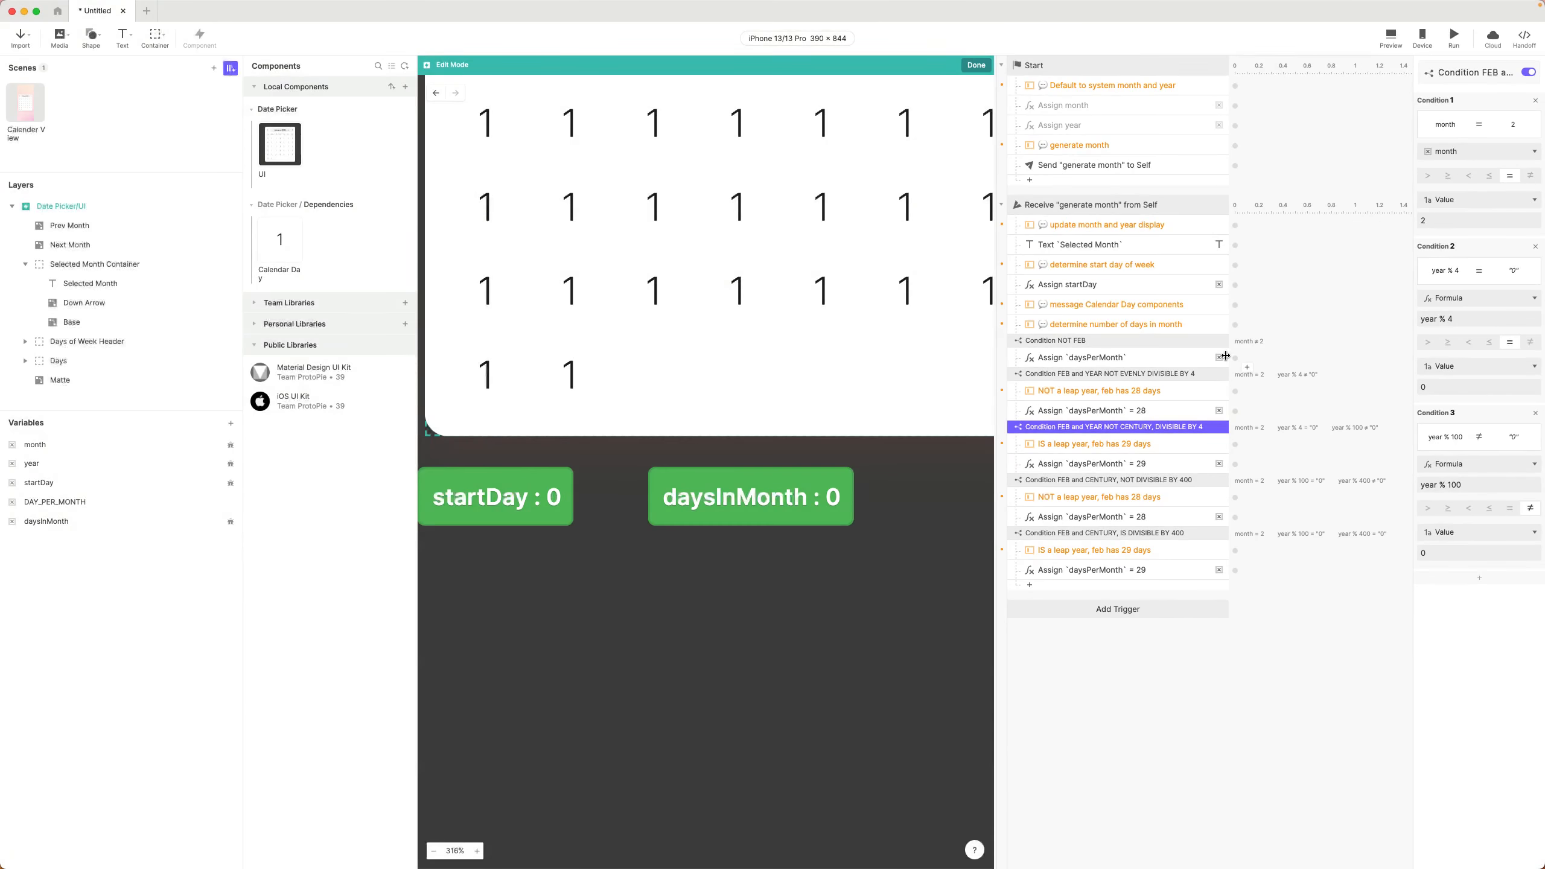
{"action": "left_click", "coordinate": [1214, 668]}
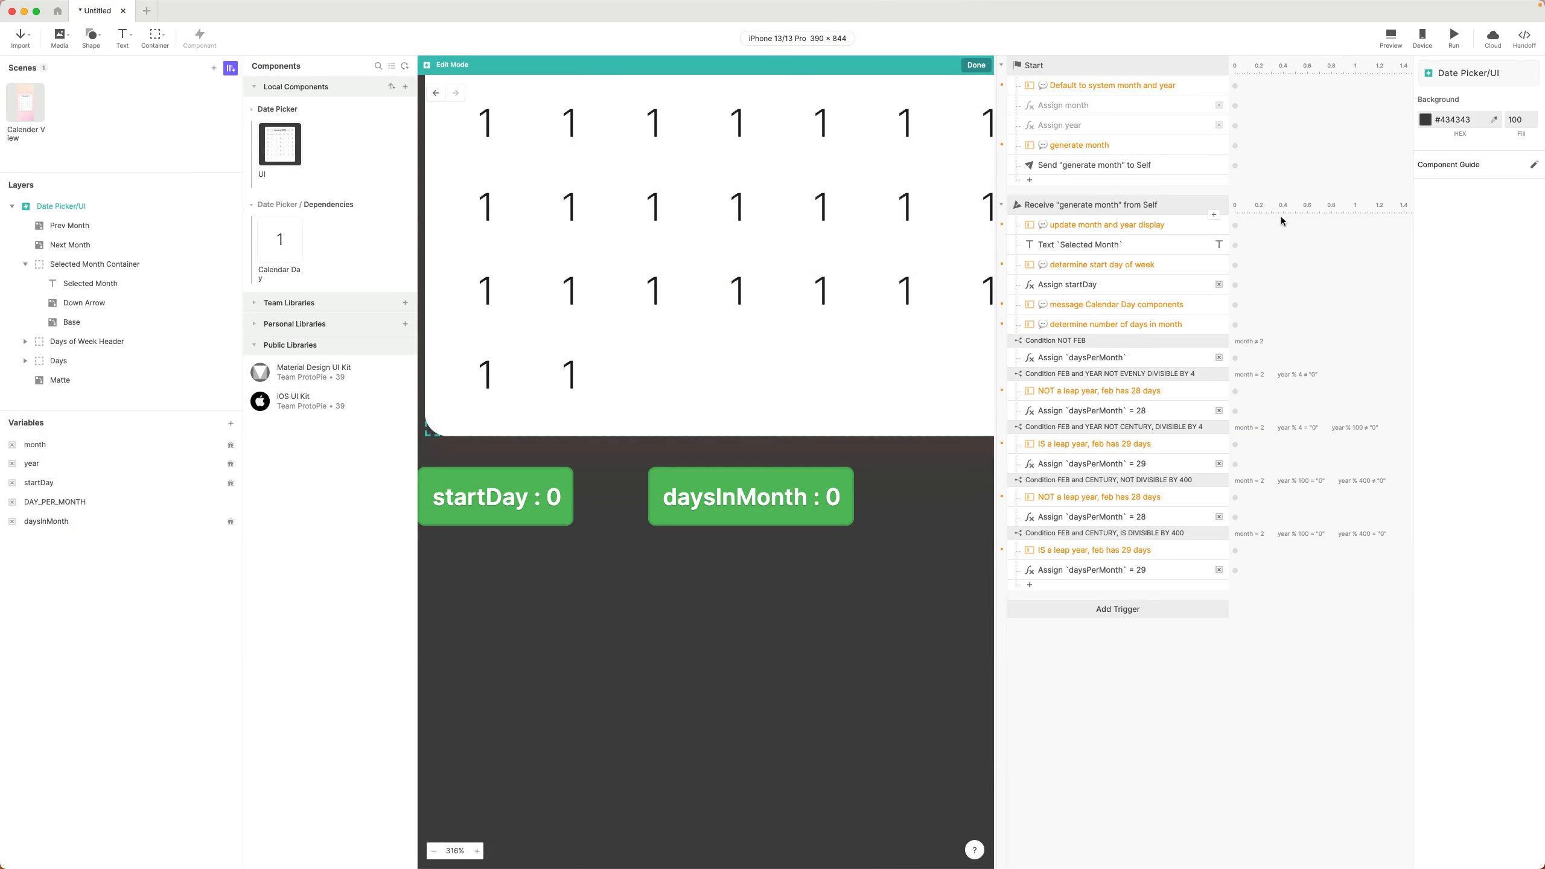
- Preview the prototype to check the daysInMonth value for the displayed month, and close the preview
{"action": "key", "text": "super+p"}
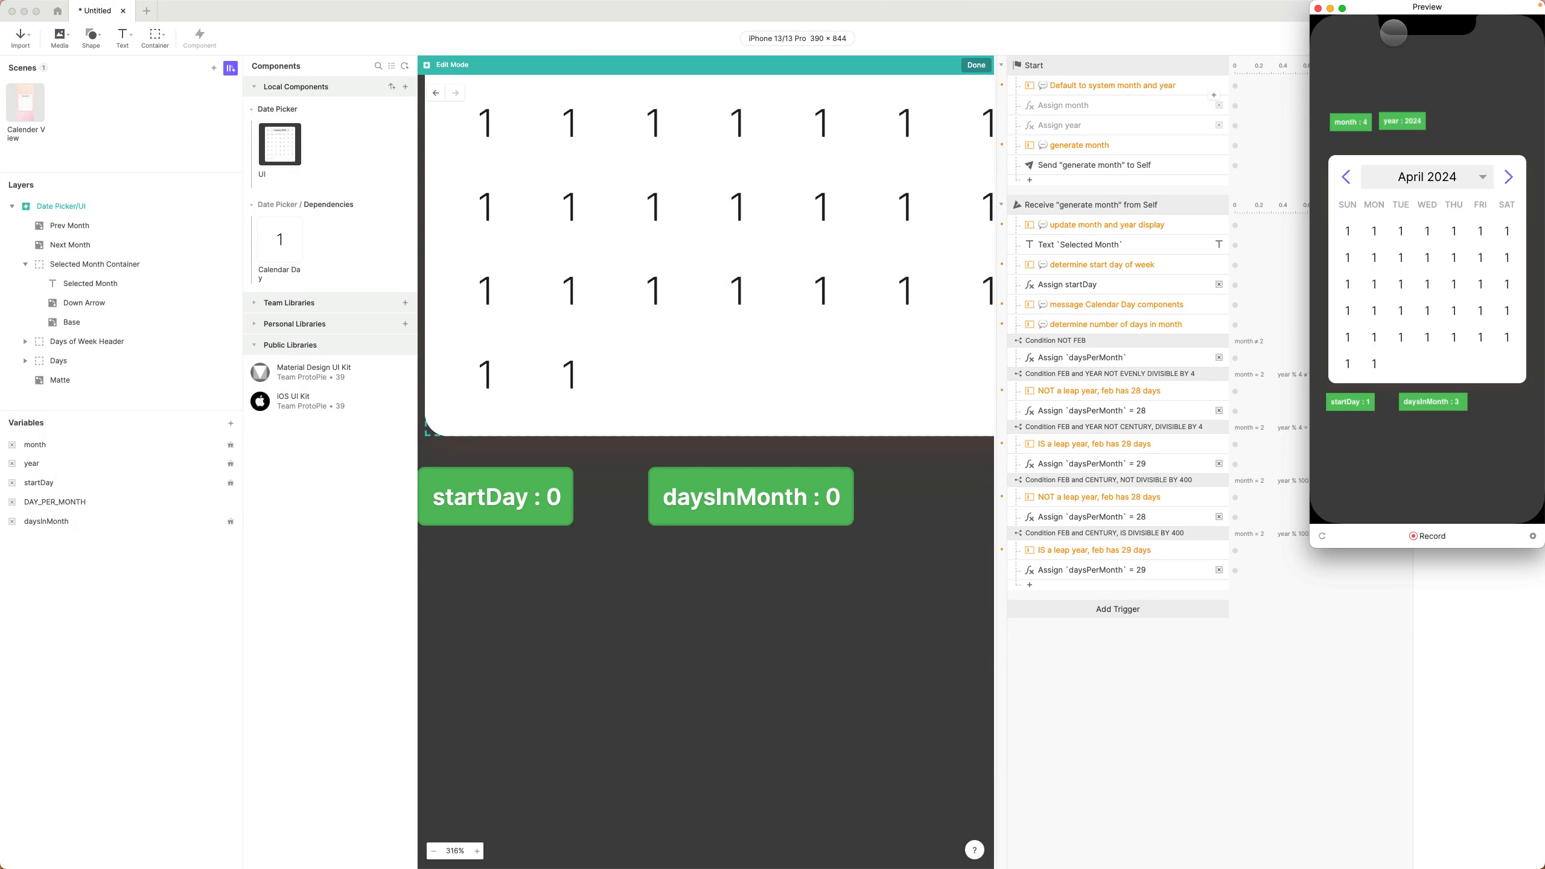
{"action": "left_click_drag", "start_coordinate": [1388, 9], "coordinate": [971, 65]}
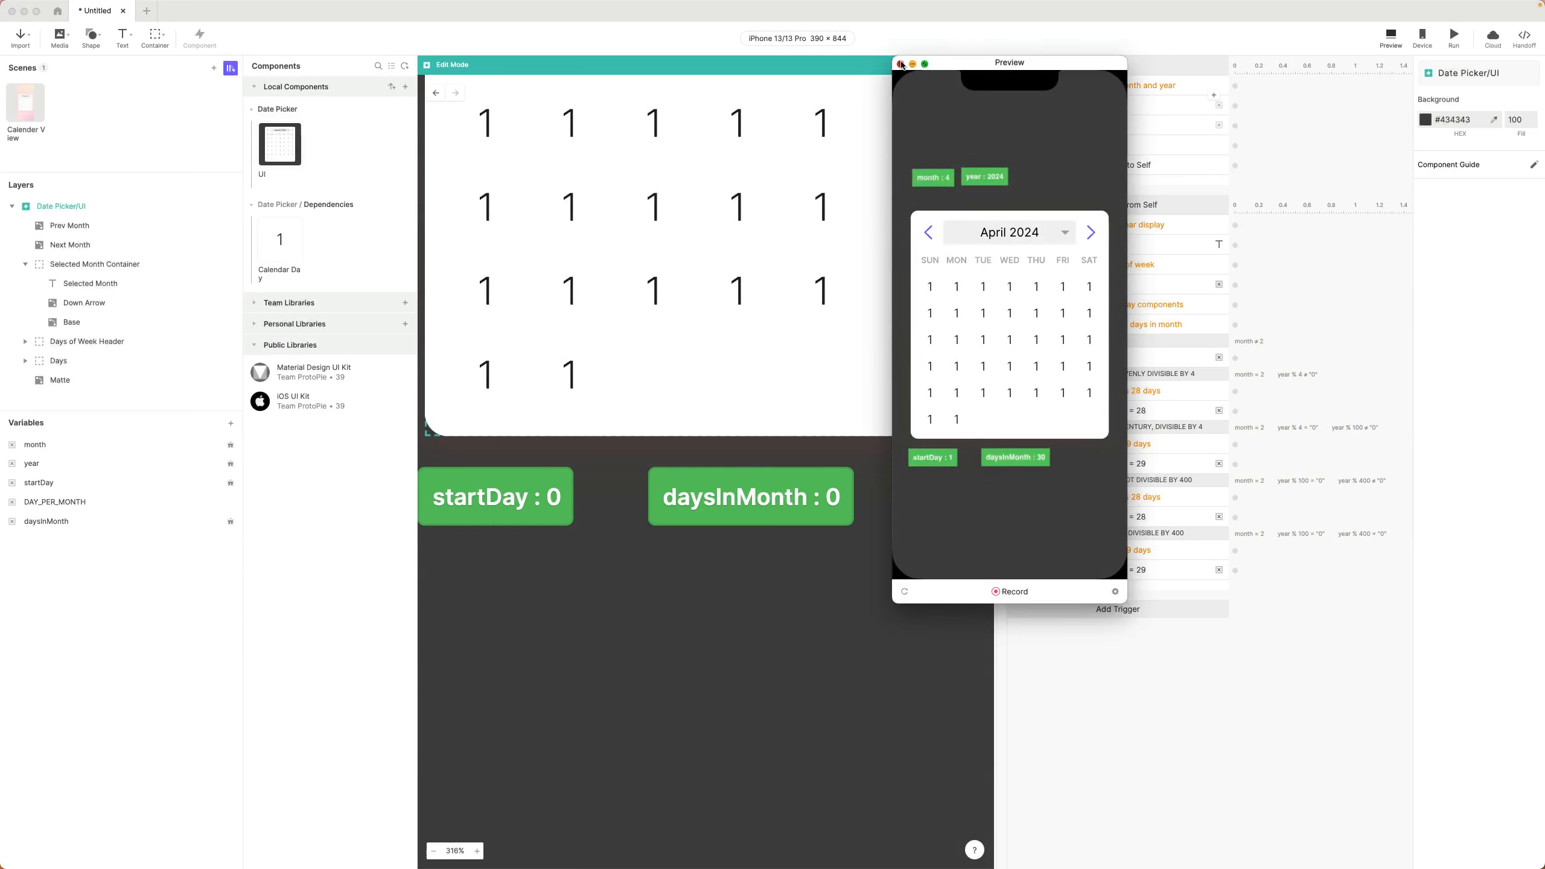
{"action": "left_click", "coordinate": [901, 64]}
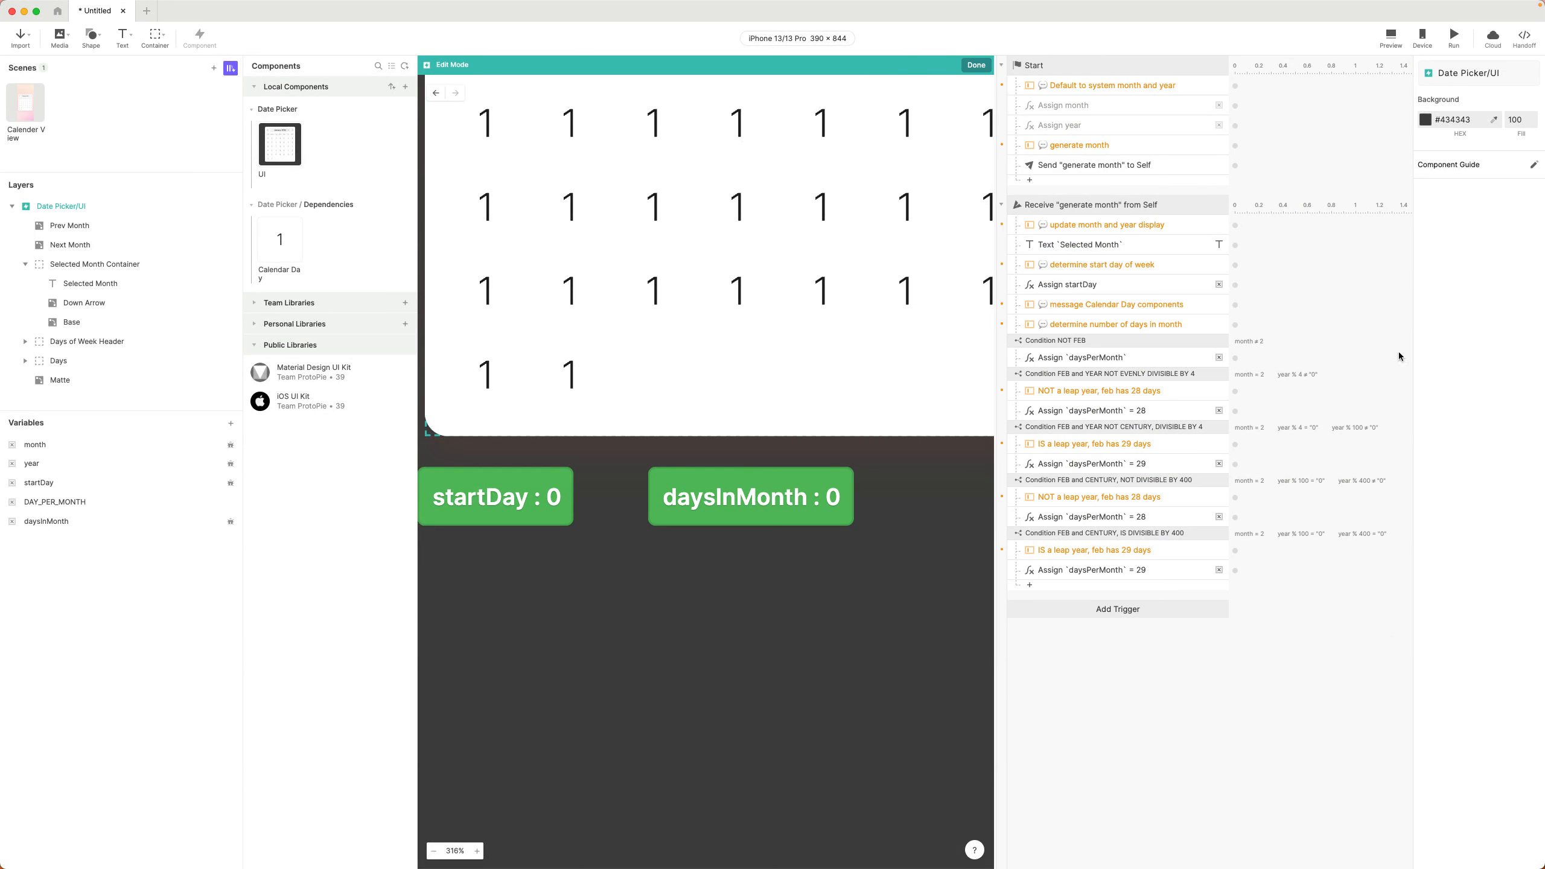
- Preview the prototype to check the daysInMonth value for April 2024, and close the preview
{"action": "left_click", "coordinate": [1391, 37]}
{"action": "left_click_drag", "start_coordinate": [1393, 15], "coordinate": [949, 65]}
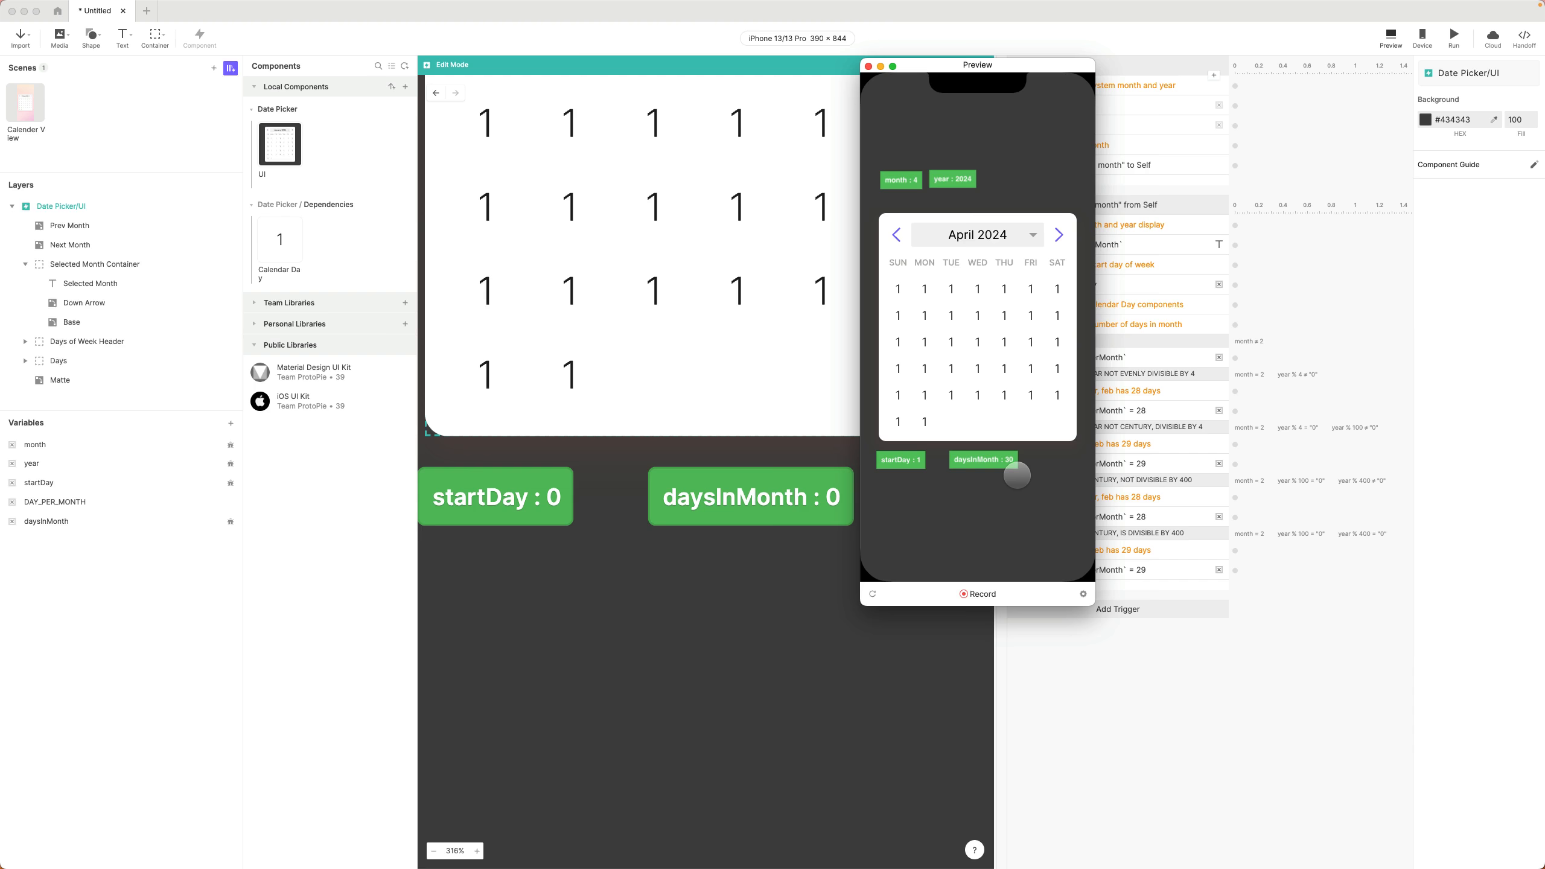
{"action": "left_click", "coordinate": [868, 66]}
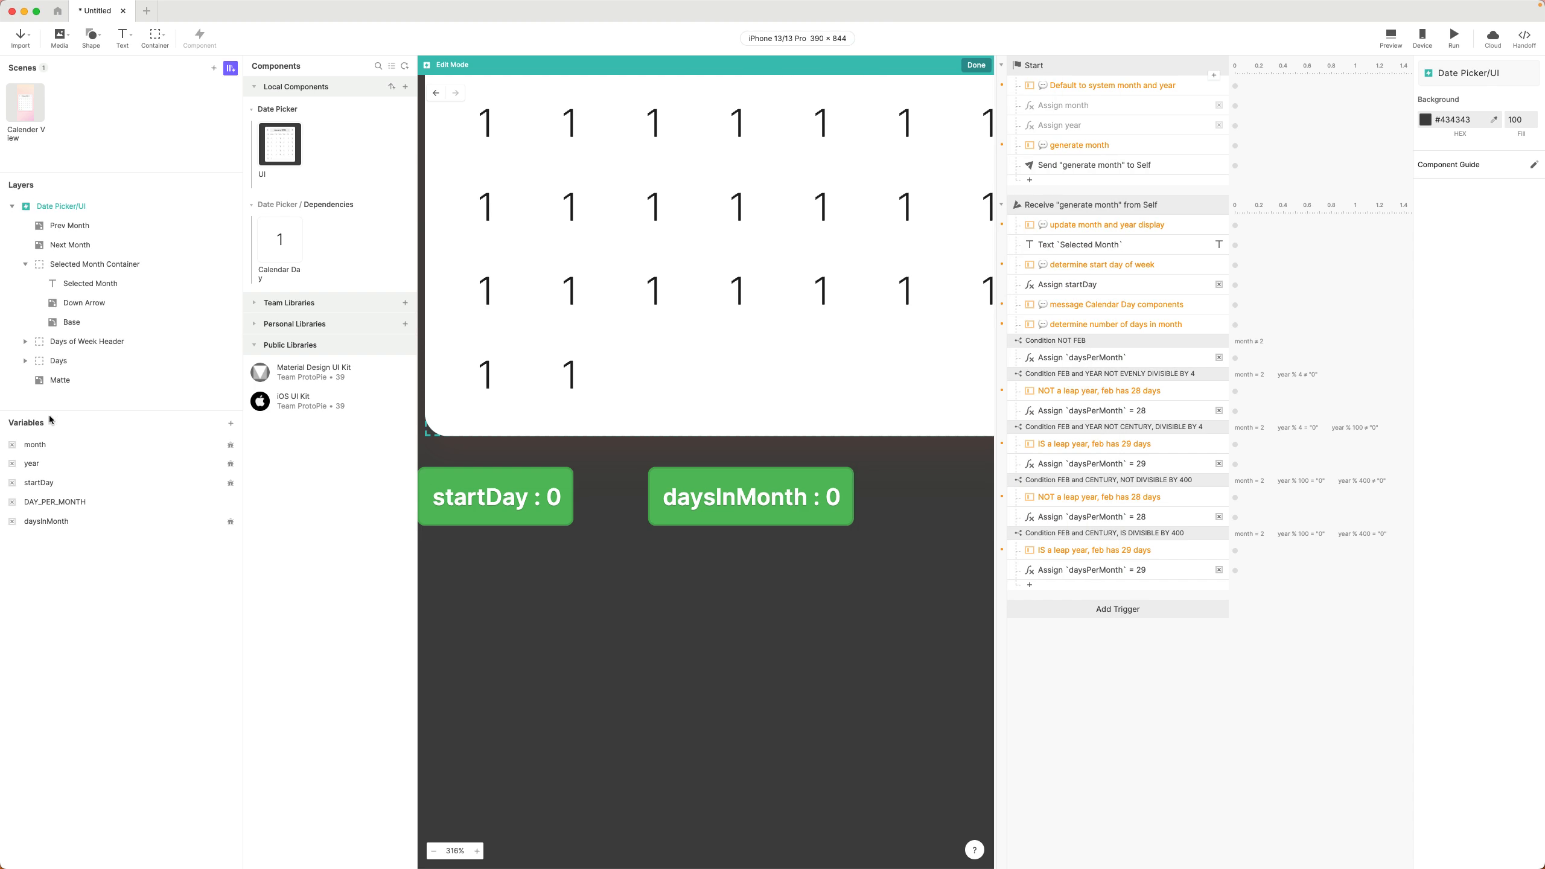
- Enable the Assign month and Assign year responses under Start, and preview the daysInMonth value for the system month
{"action": "left_click", "coordinate": [46, 448]}
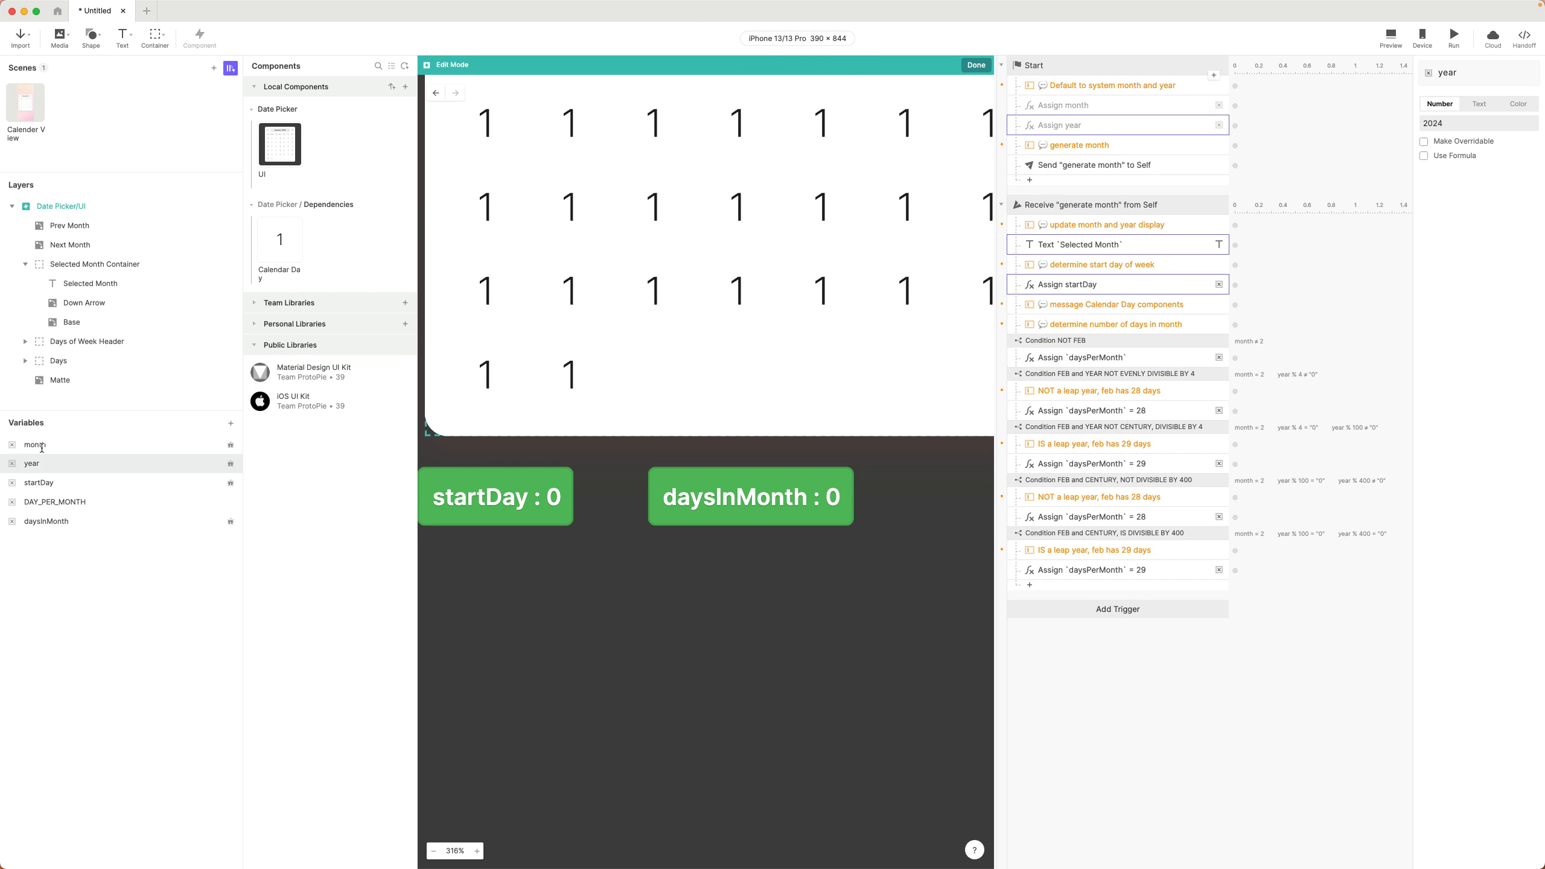
{"action": "scroll", "coordinate": [703, 283], "scroll_direction": "up", "scroll_amount": 3}
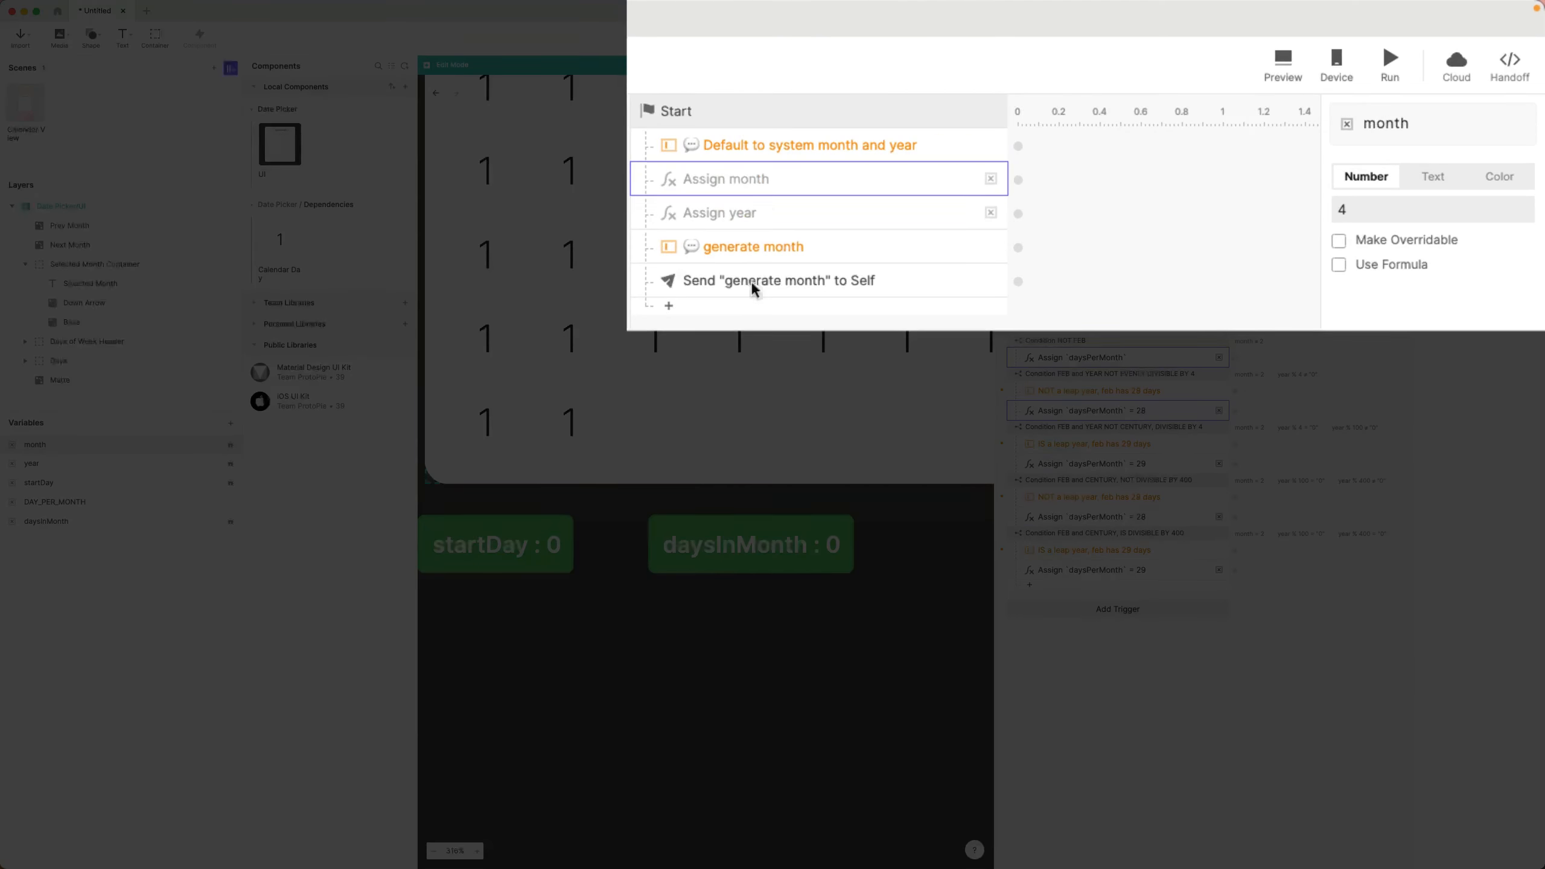
{"action": "left_click", "coordinate": [1071, 125]}
{"action": "left_click", "coordinate": [1070, 105], "text": "shift"}
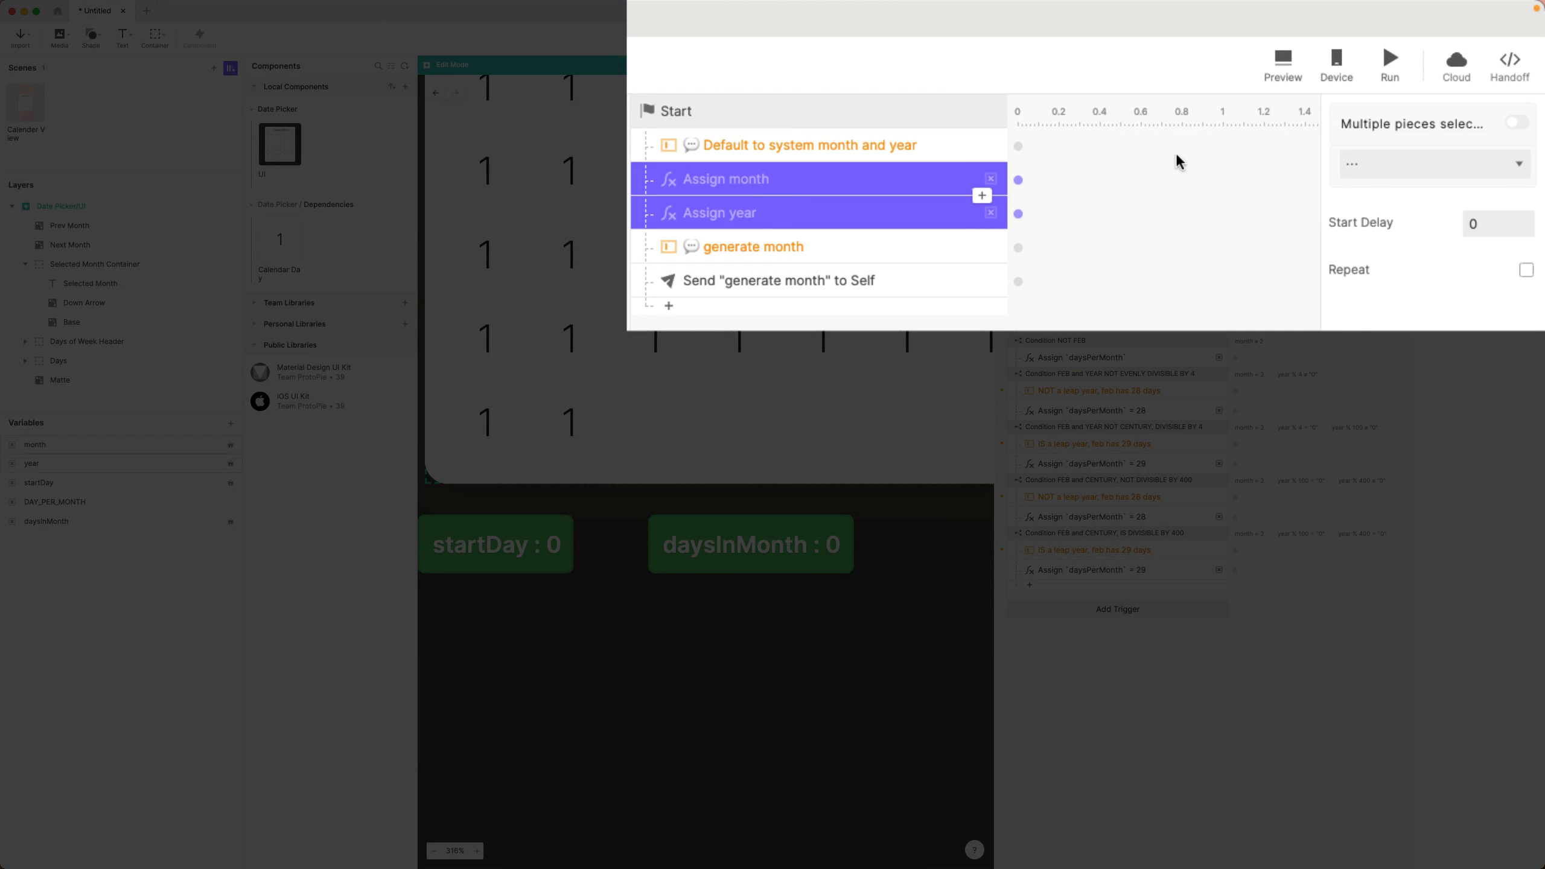
{"action": "left_click", "coordinate": [1517, 122]}
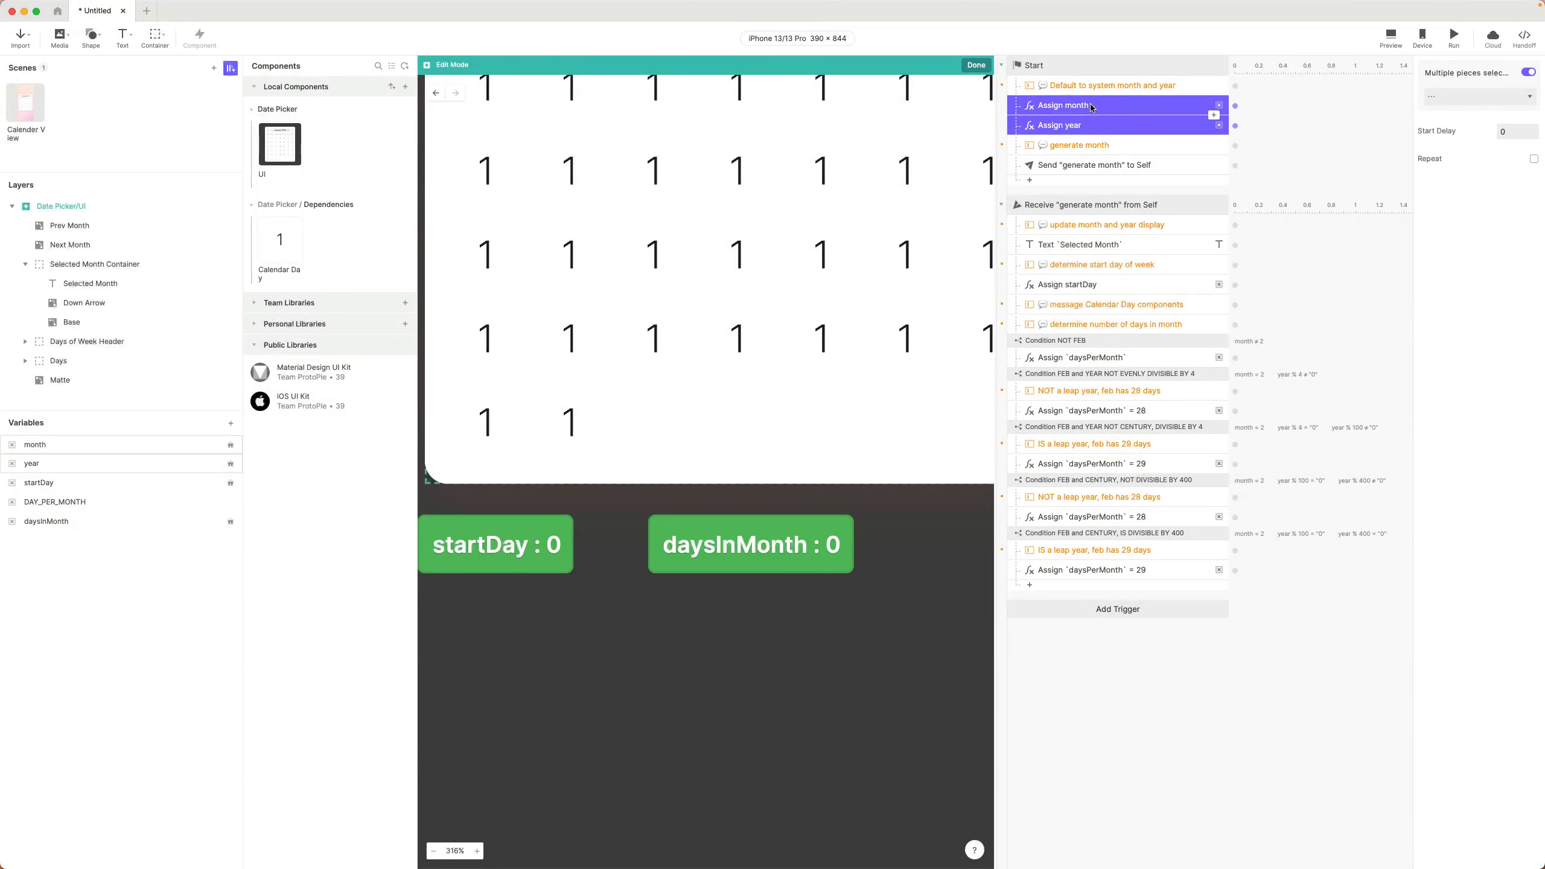
{"action": "left_click", "coordinate": [1390, 38]}
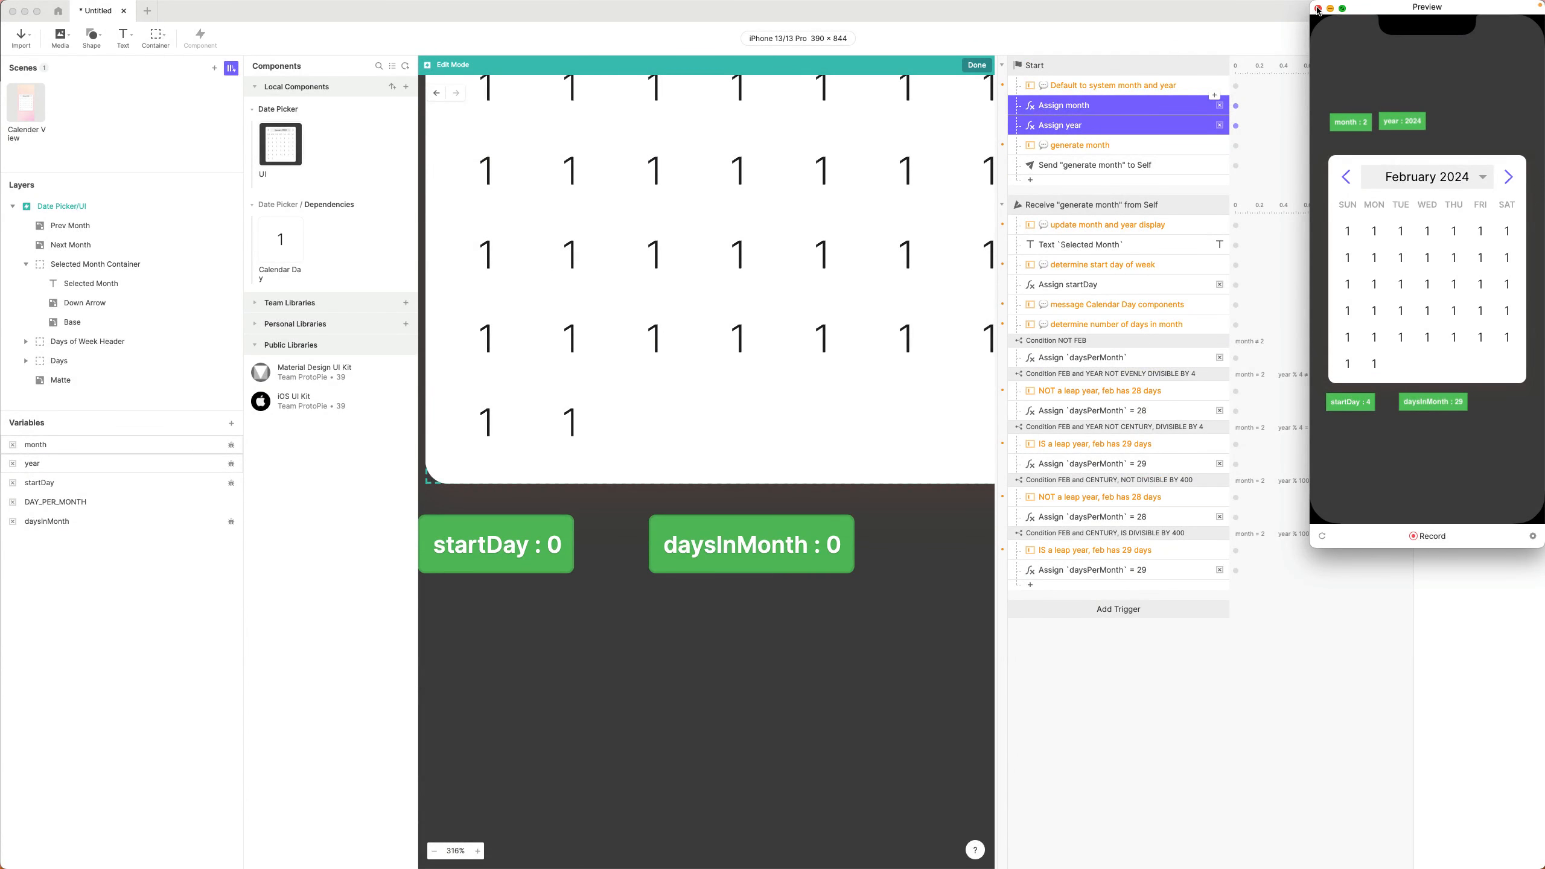
{"action": "left_click", "coordinate": [1318, 8]}
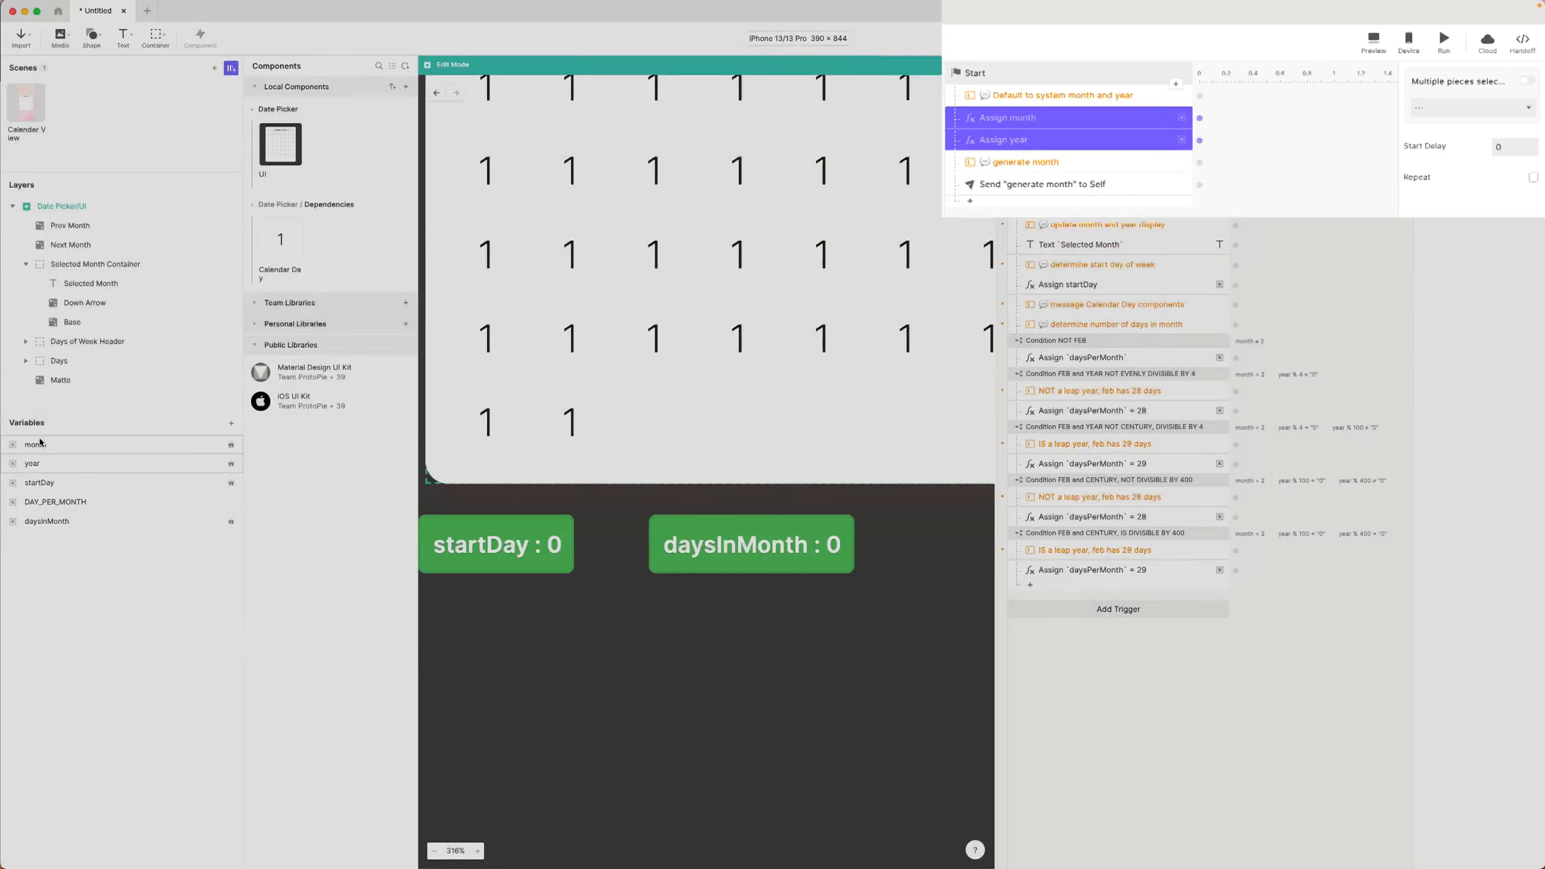
- Set the year variable's default value to 2023
{"action": "left_click", "coordinate": [35, 463]}
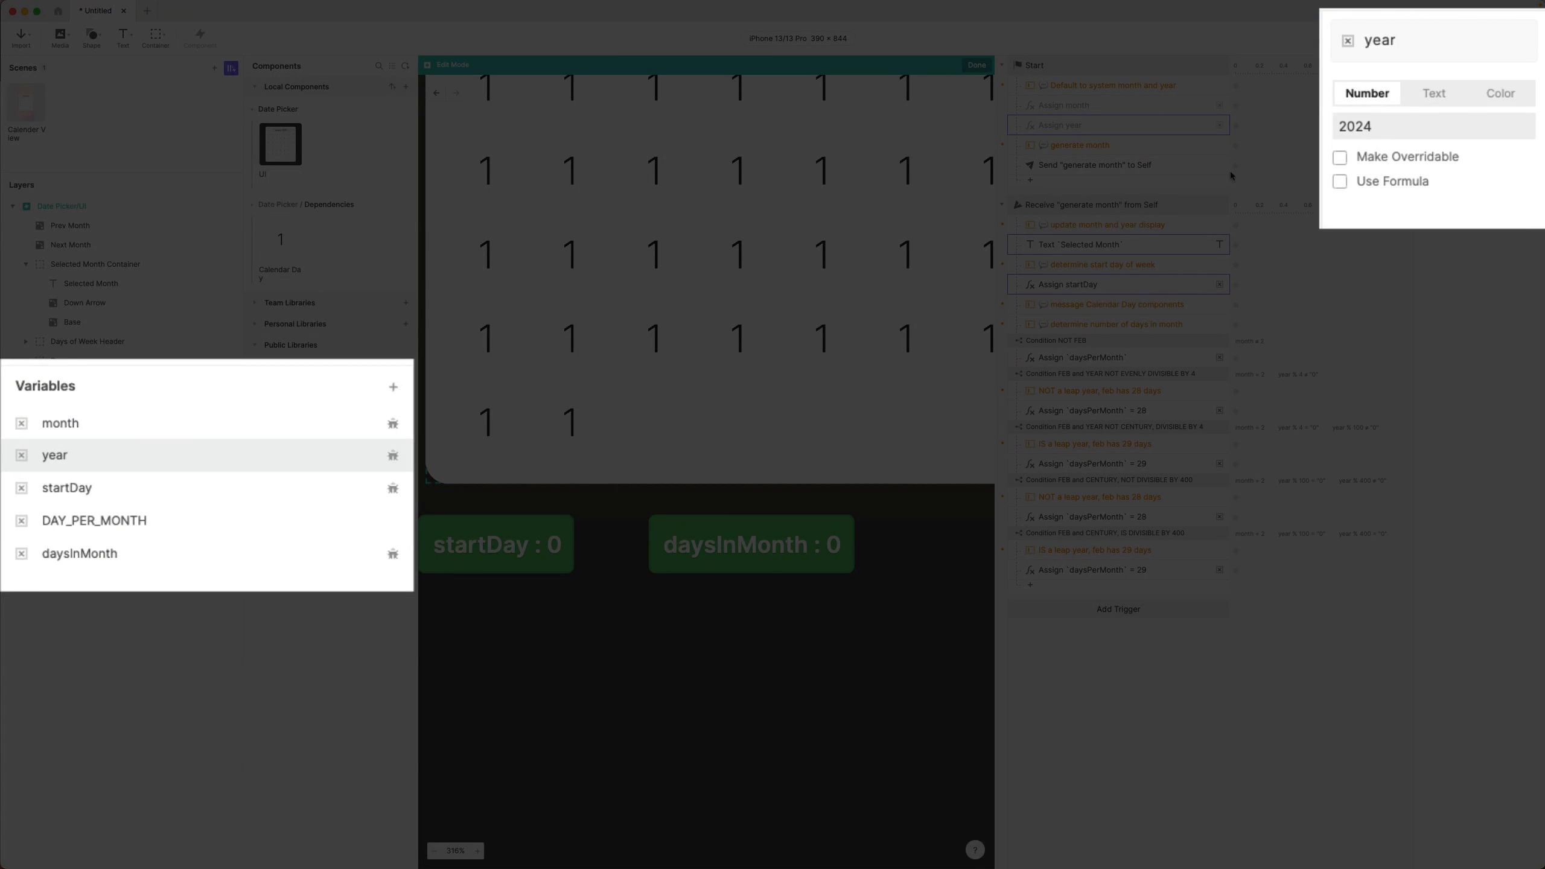
{"action": "left_click", "coordinate": [1407, 130]}
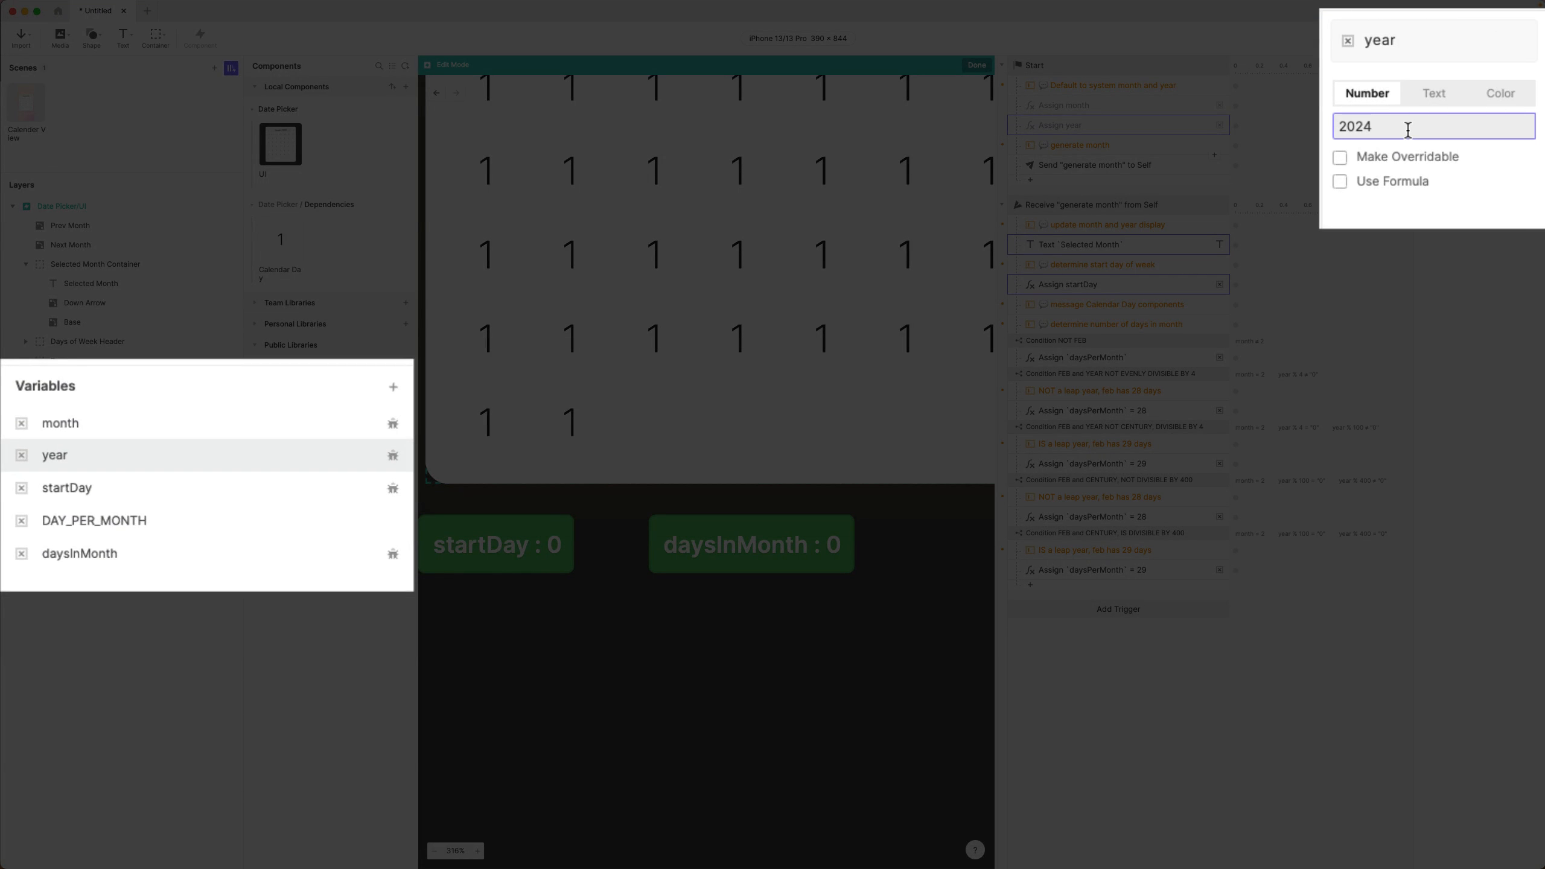
{"action": "key", "text": "BackSpace"}
{"action": "type", "text": "3"}
{"action": "key", "text": "Return"}
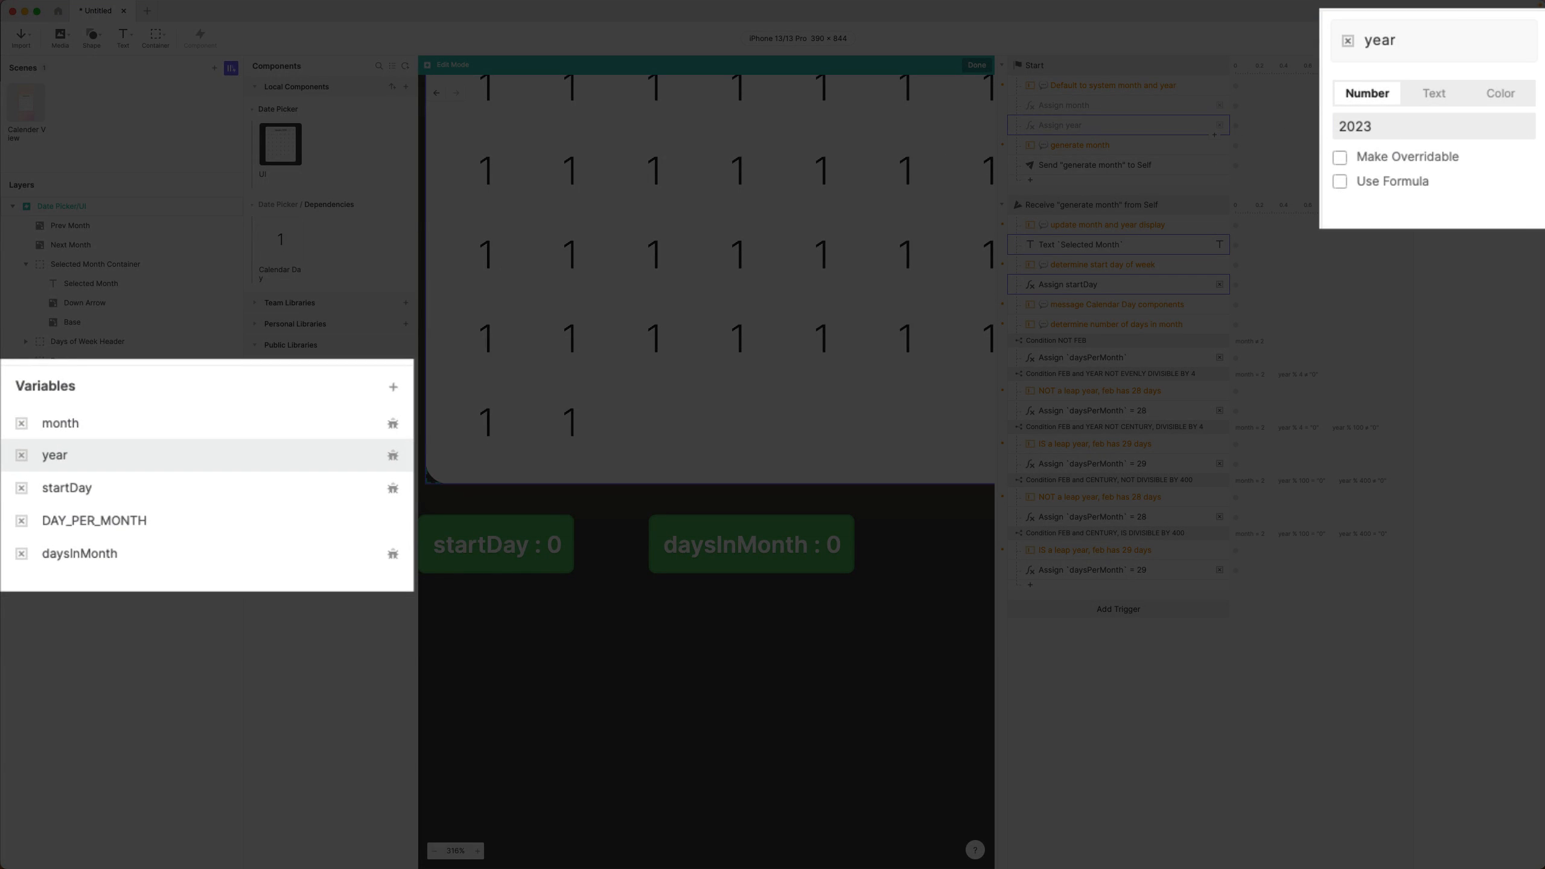
- Set the month variable's default value to 2 and preview the daysInMonth value for February 2023
{"action": "left_click", "coordinate": [77, 423]}
{"action": "double_click", "coordinate": [1378, 134]}
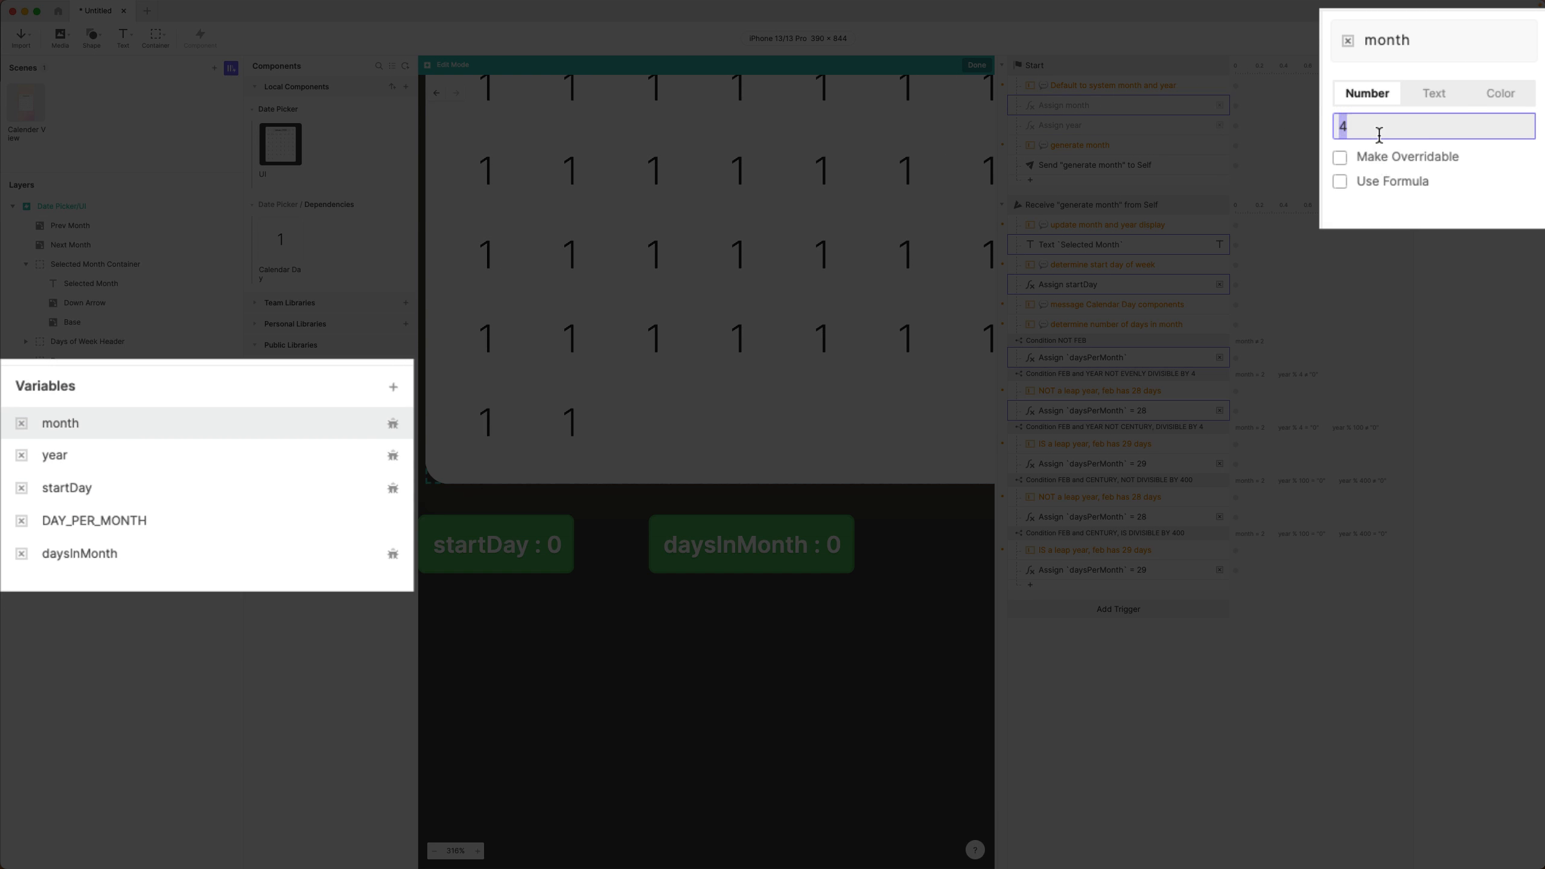
{"action": "type", "text": "2"}
{"action": "key", "text": "Return"}
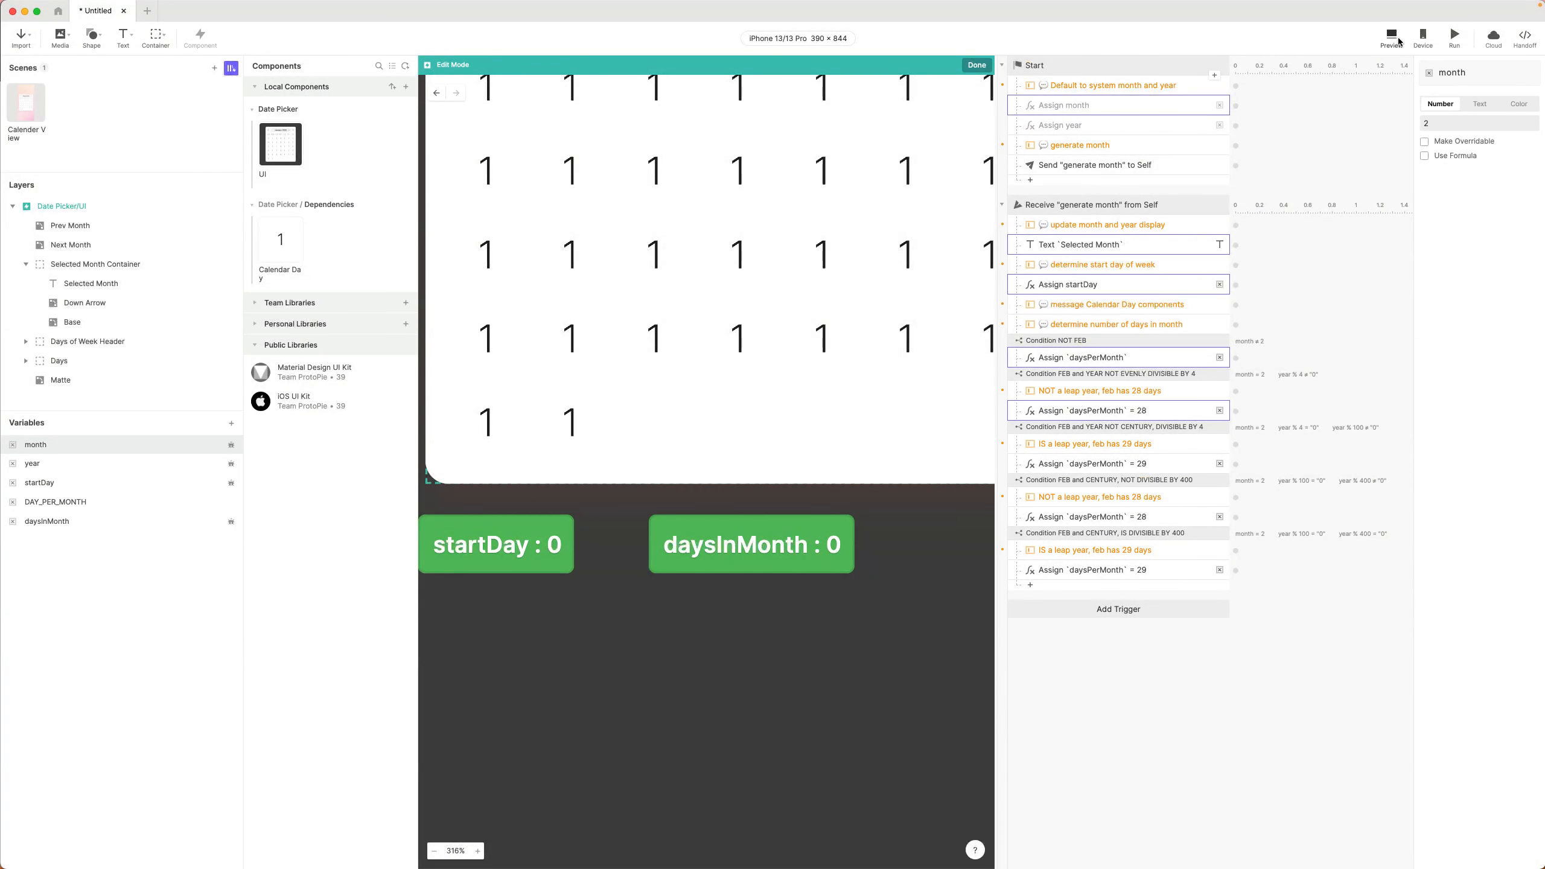
{"action": "left_click", "coordinate": [1392, 38]}
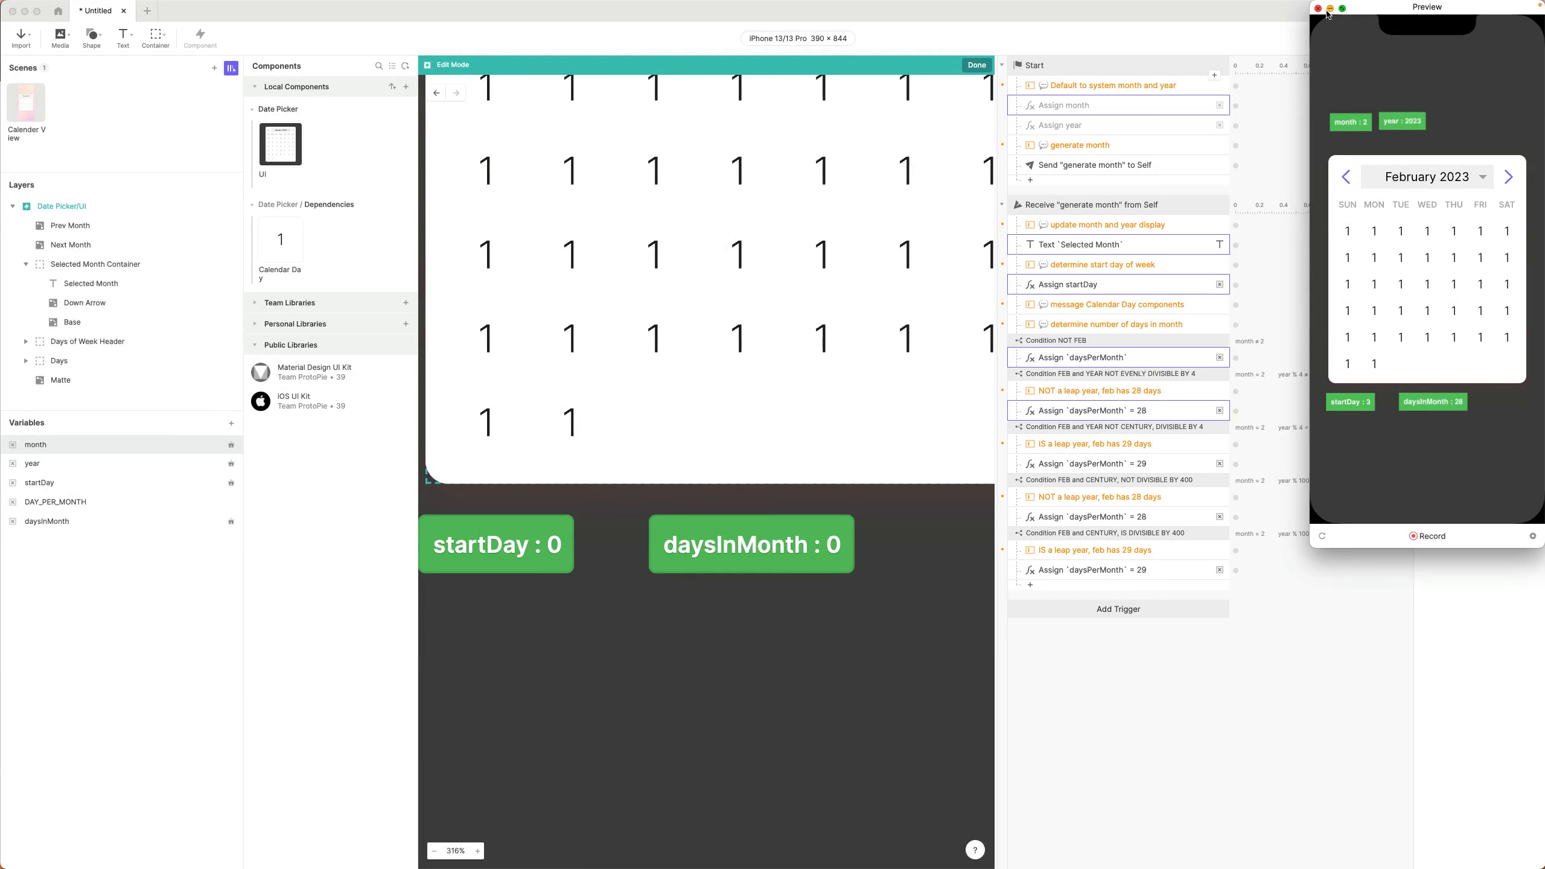
{"action": "left_click", "coordinate": [1319, 9]}
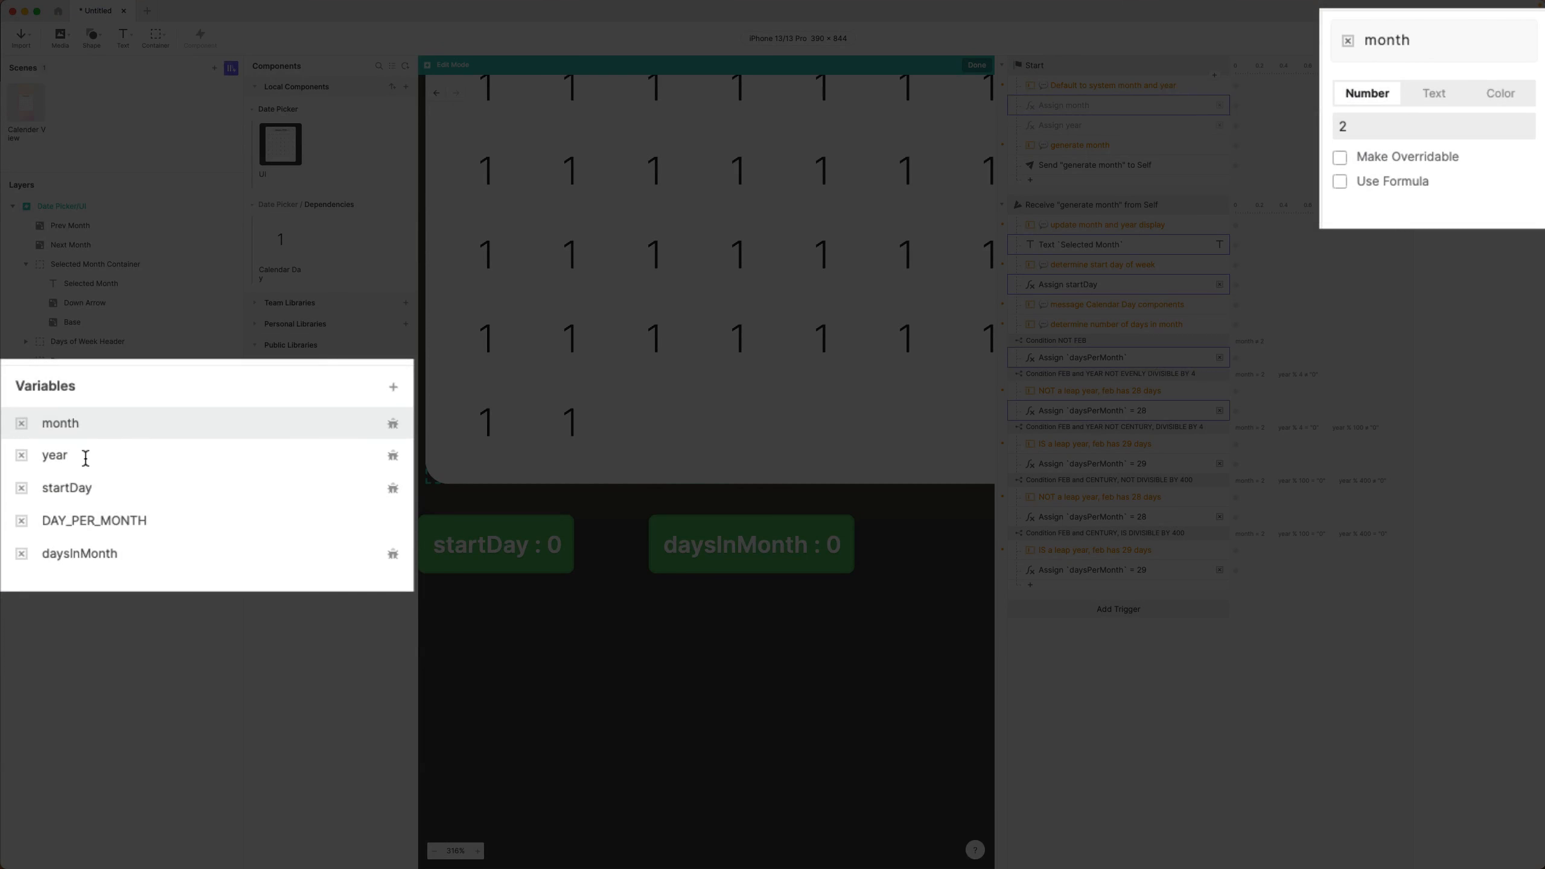
- Set the year variable to 2000 and preview the daysInMonth value for that century year's February
{"action": "left_click", "coordinate": [85, 457]}
{"action": "double_click", "coordinate": [1383, 127]}
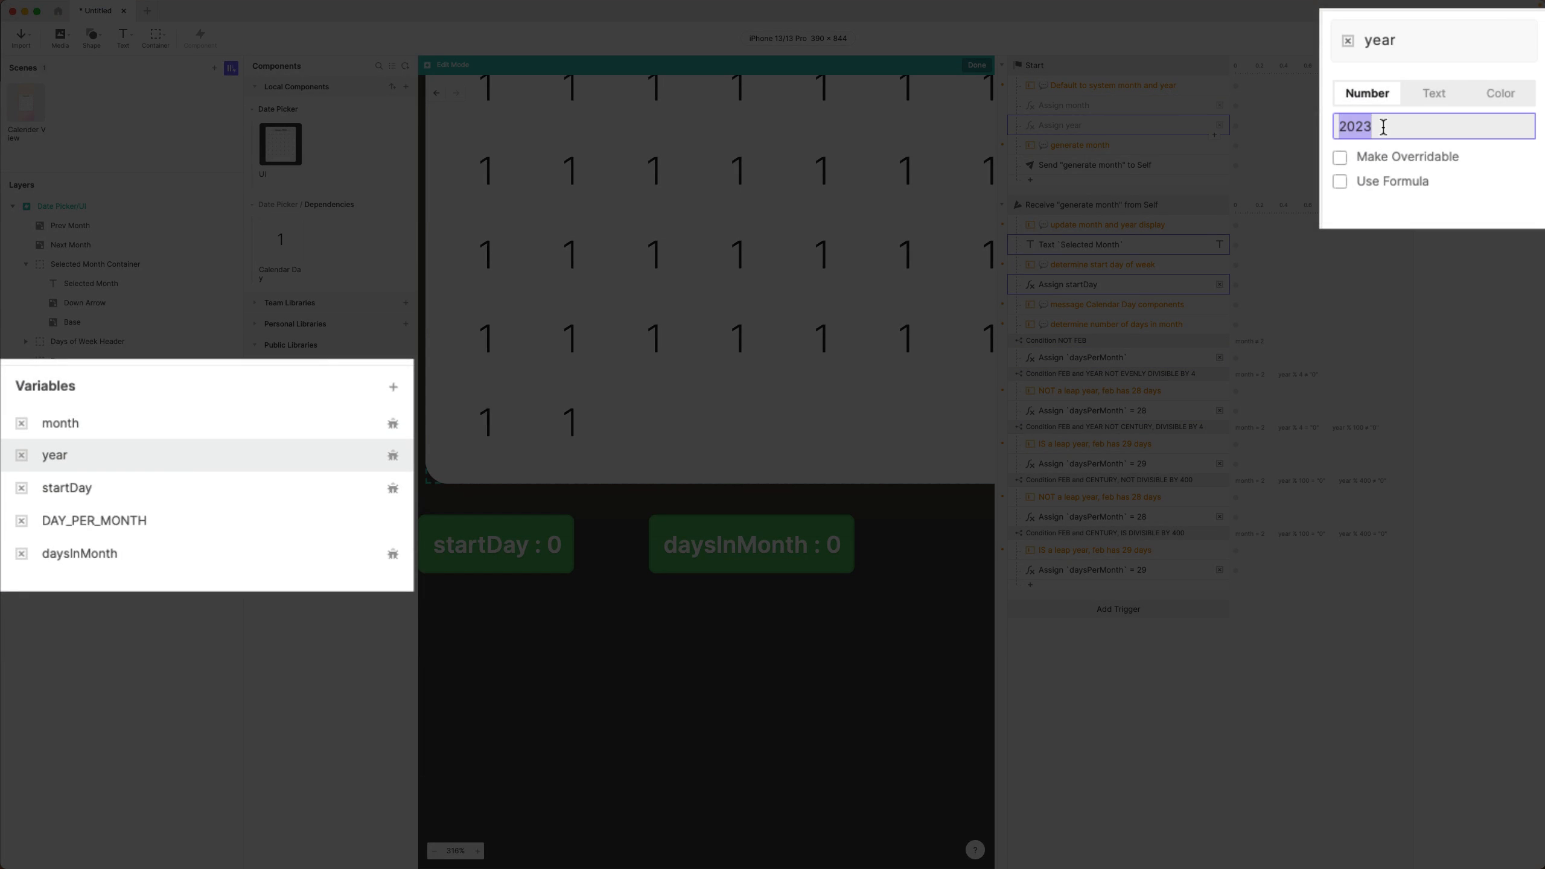
{"action": "type", "text": "2000"}
{"action": "key", "text": "Return"}
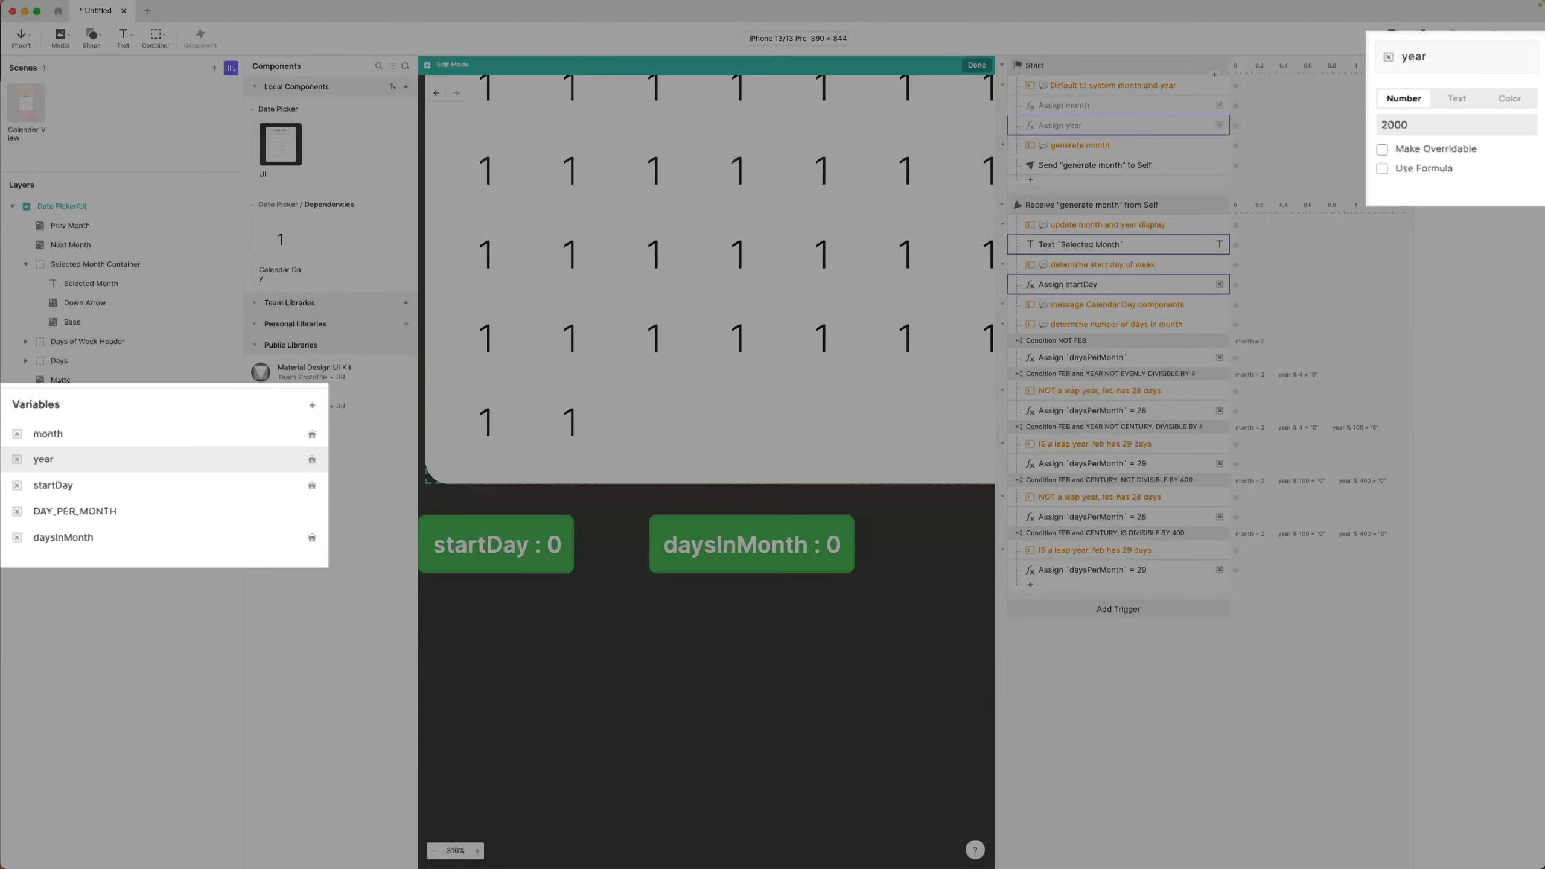
{"action": "left_click", "coordinate": [1392, 34]}
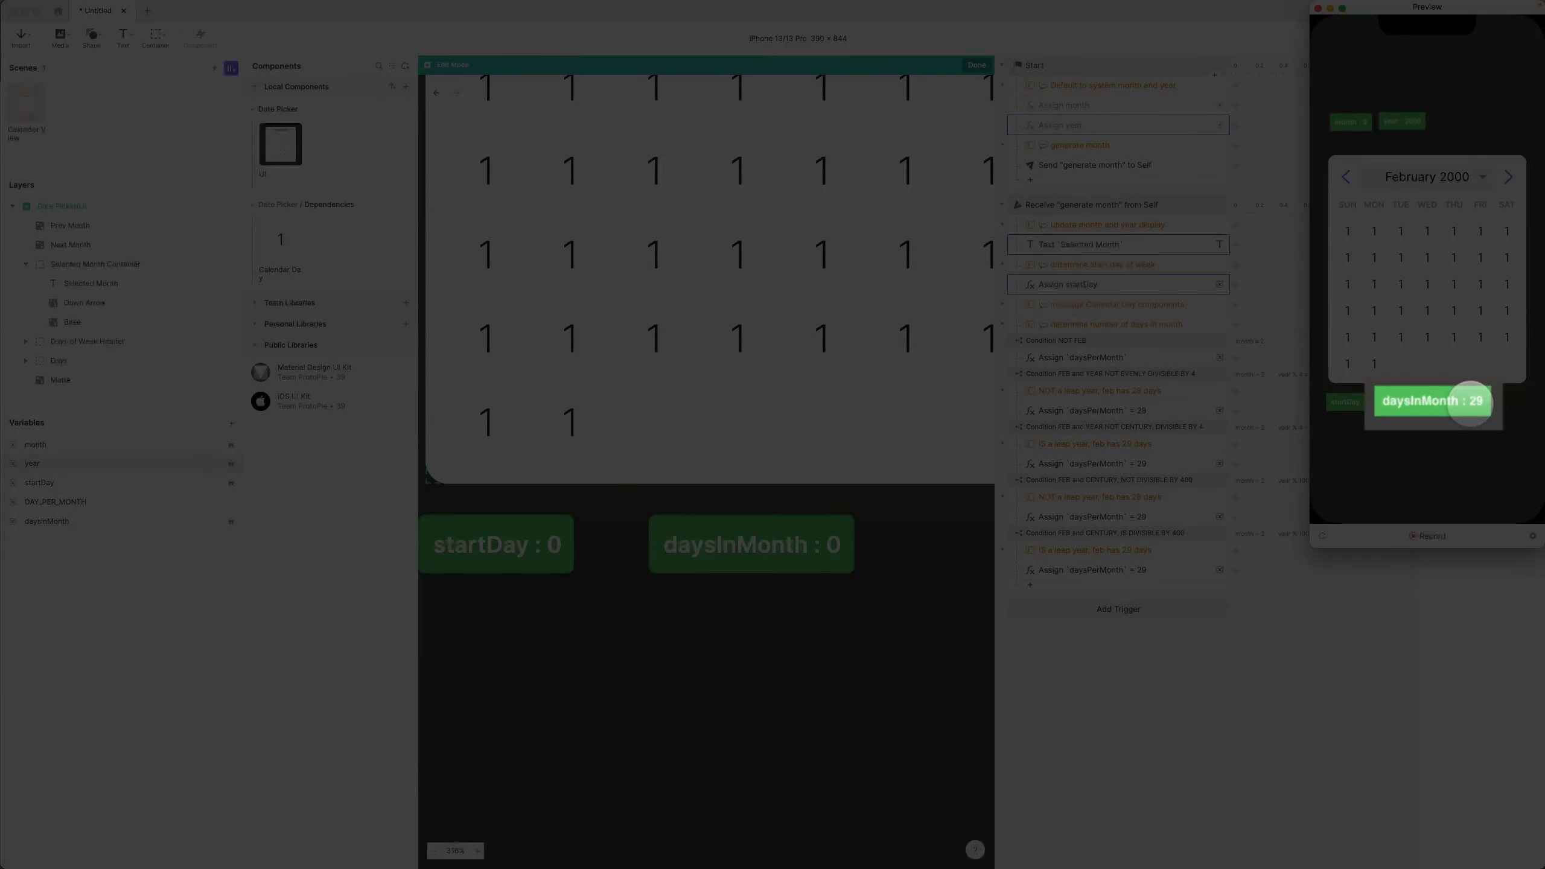
{"action": "left_click", "coordinate": [1318, 9]}
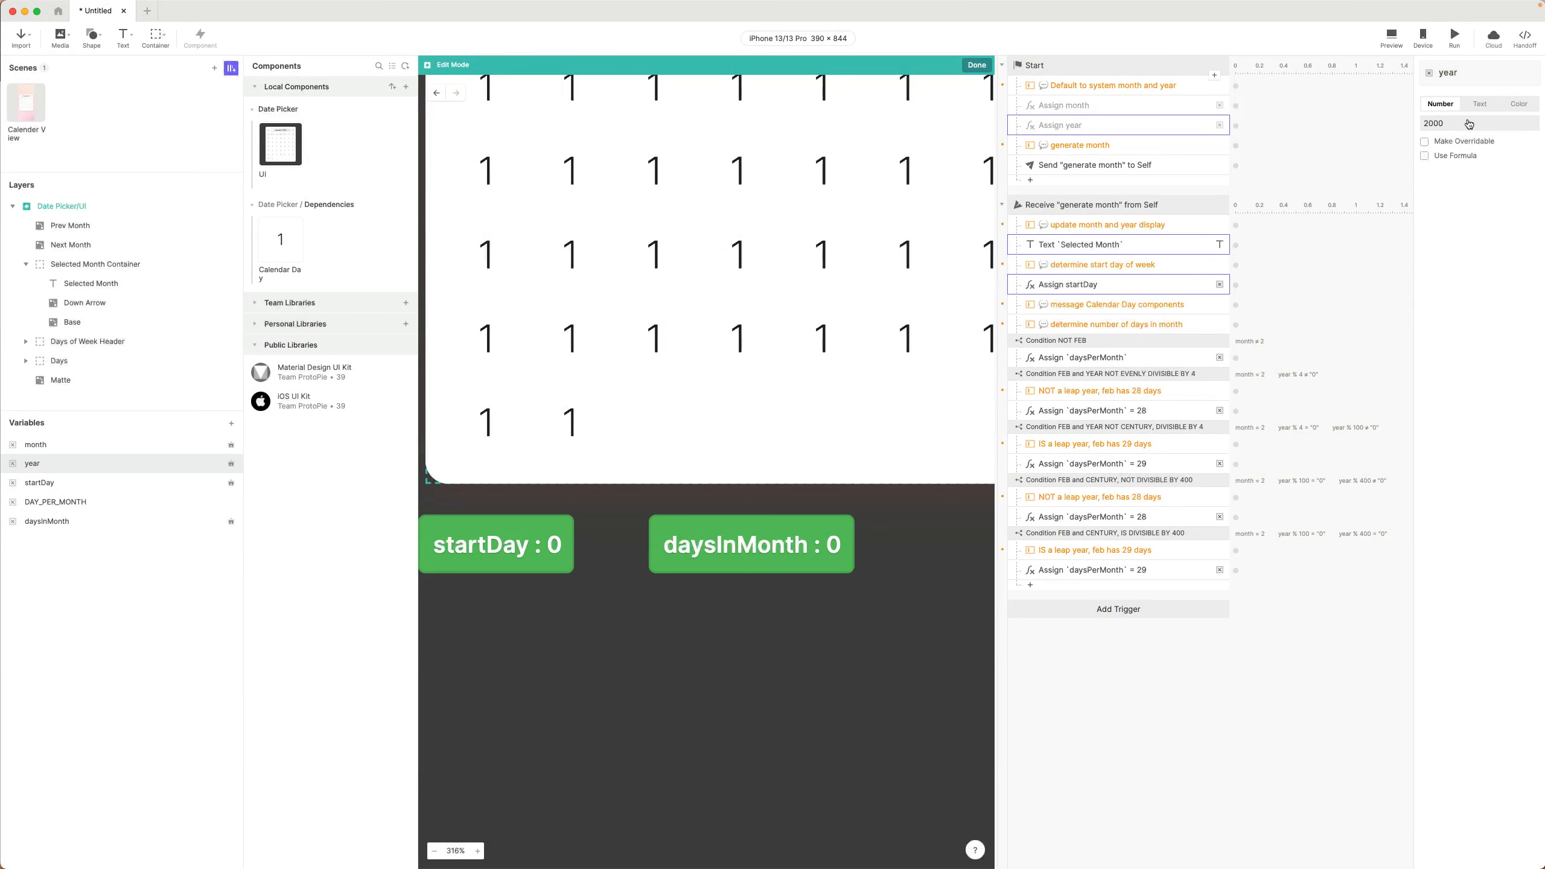
- Set the year variable to 2100 and preview the daysInMonth value for February 2100
{"action": "left_click", "coordinate": [1432, 124]}
{"action": "key", "text": "BackSpace"}
{"action": "type", "text": "1"}
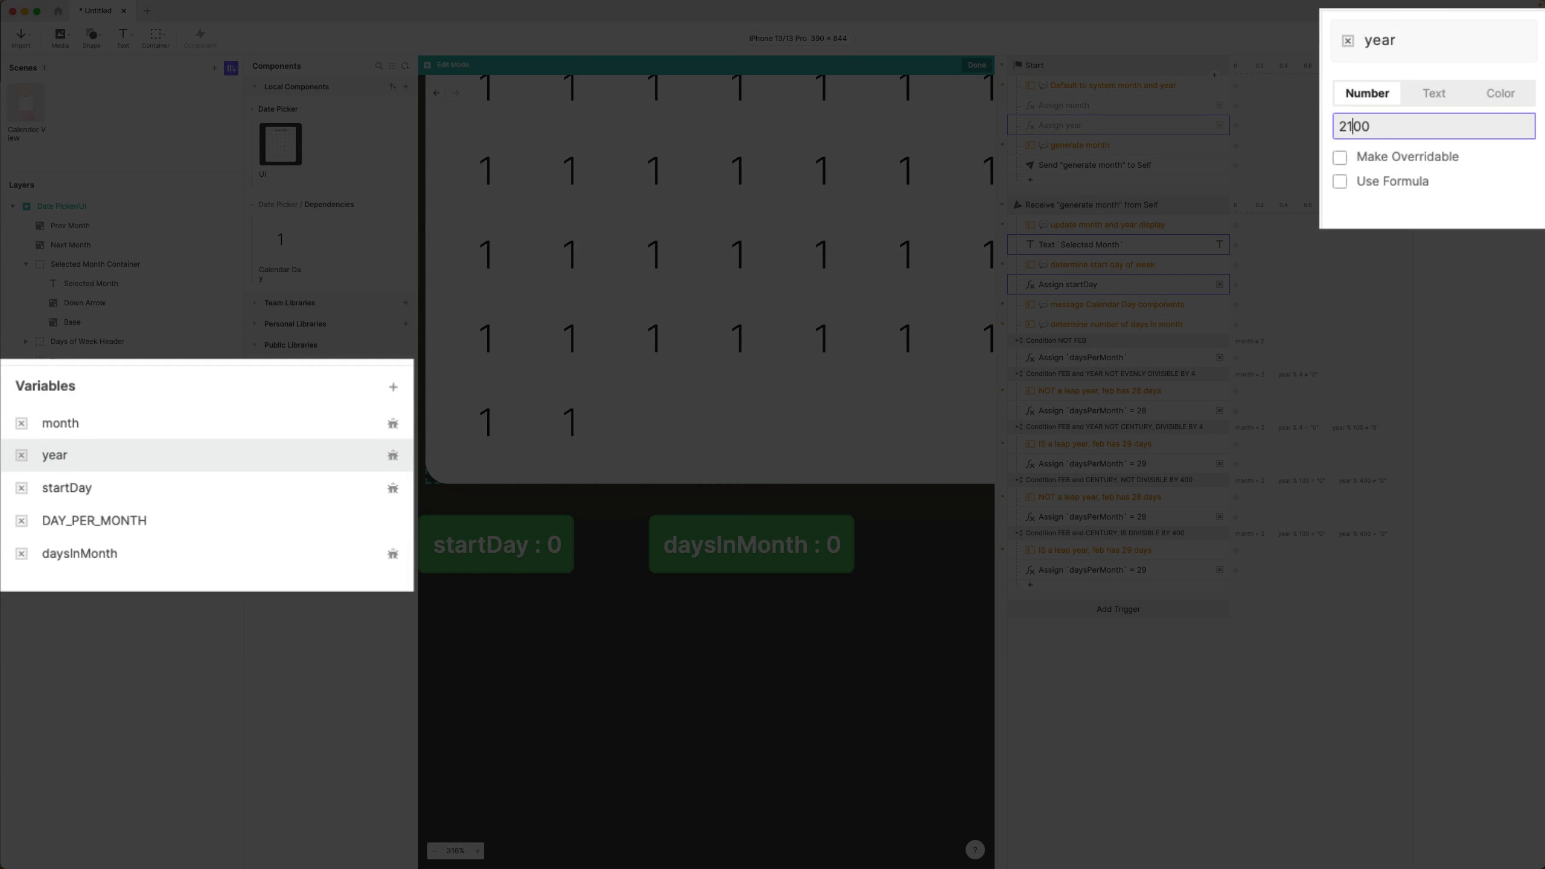
{"action": "key", "text": "Tab"}
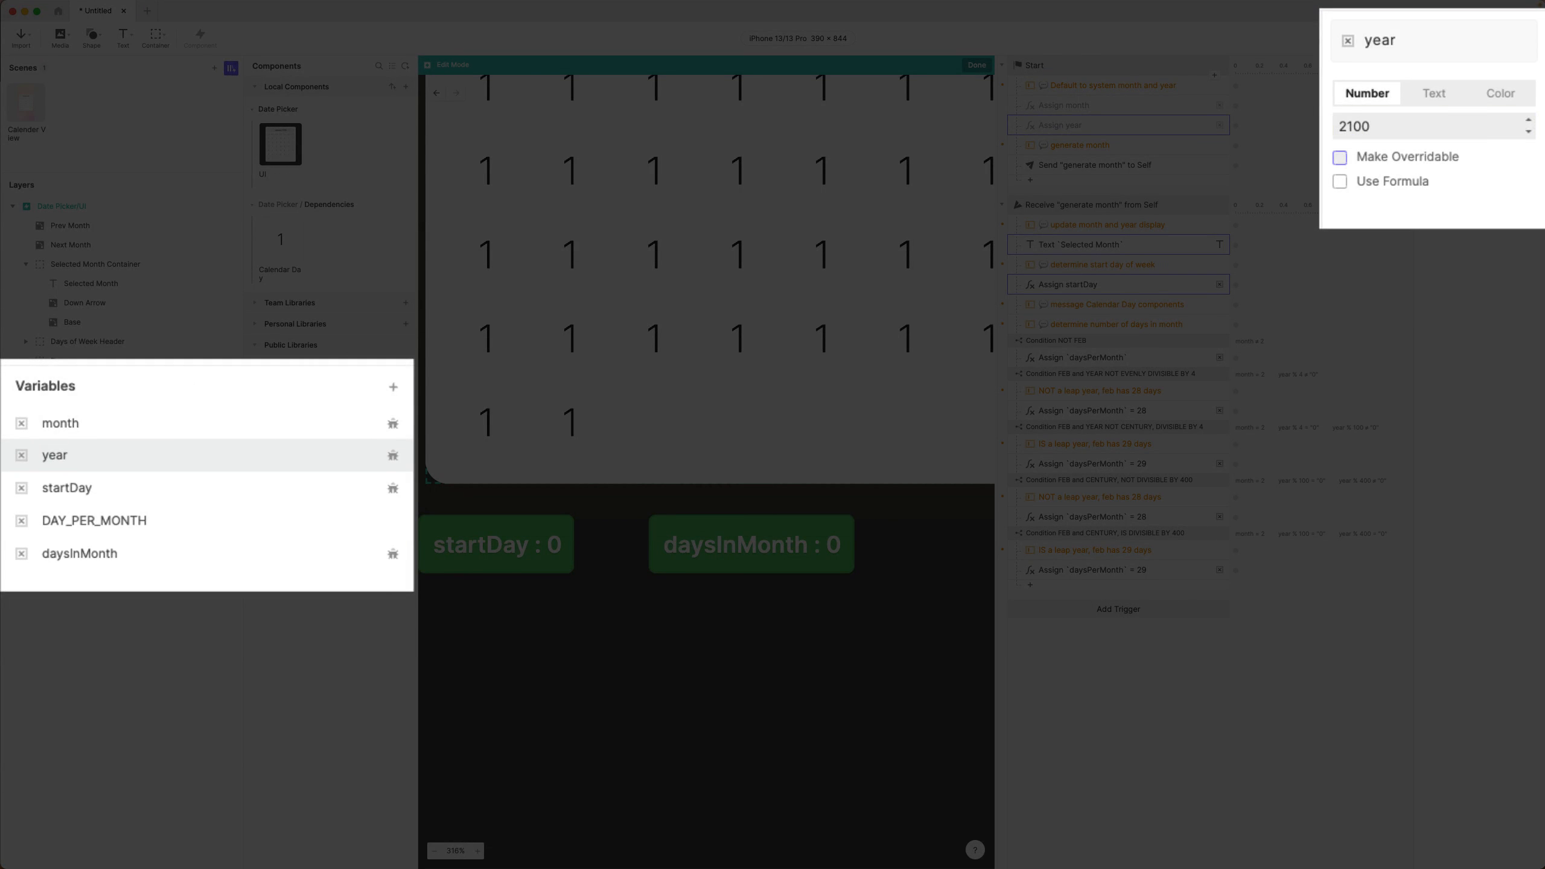
{"action": "left_click", "coordinate": [1388, 129]}
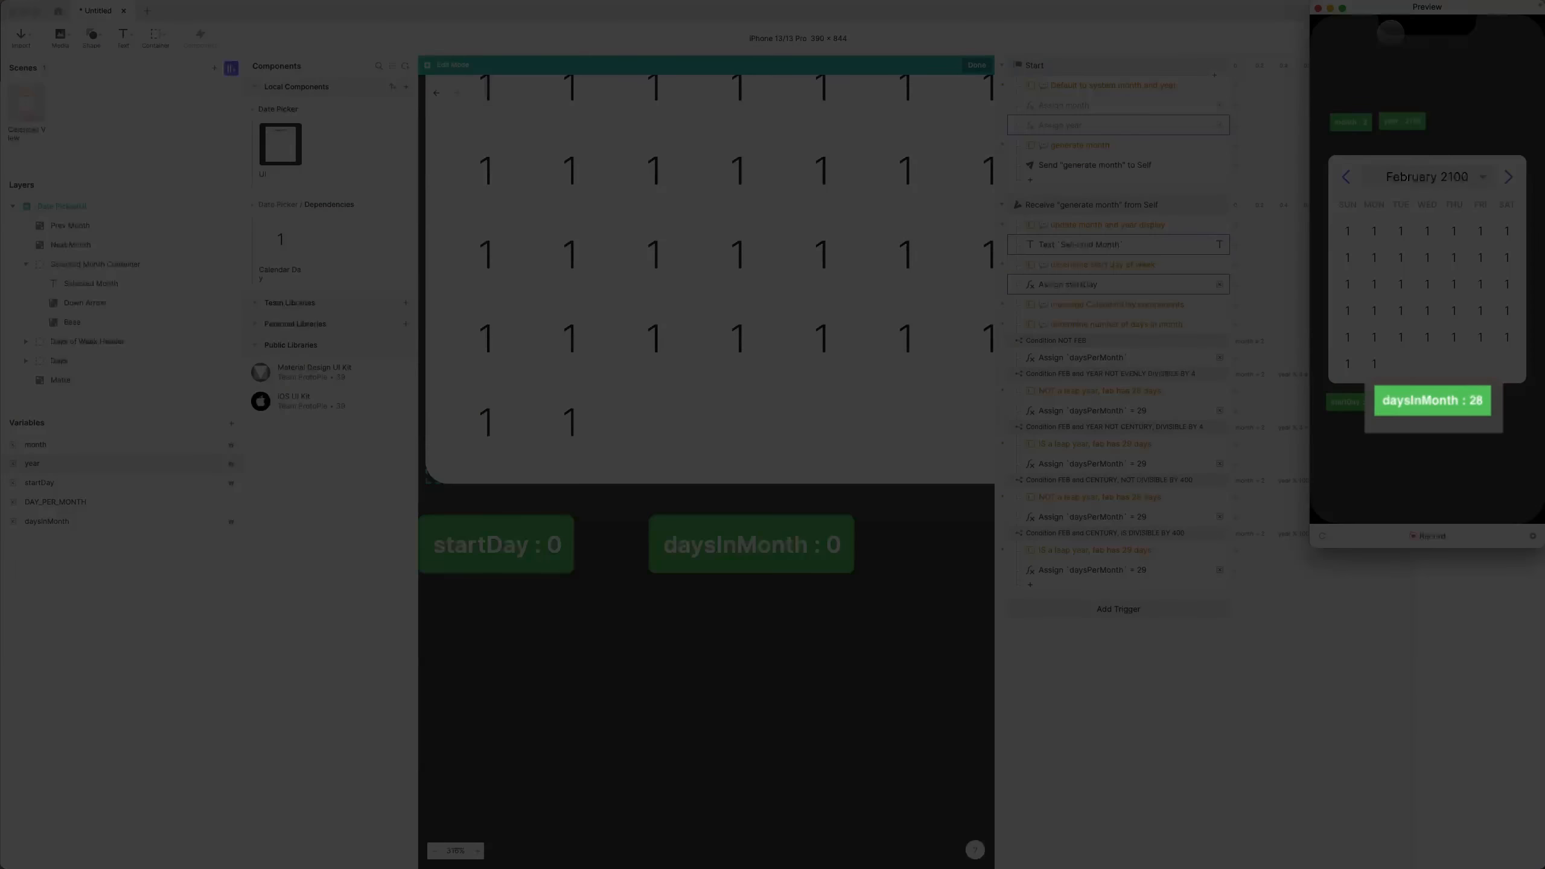
{"action": "left_click", "coordinate": [1317, 8]}
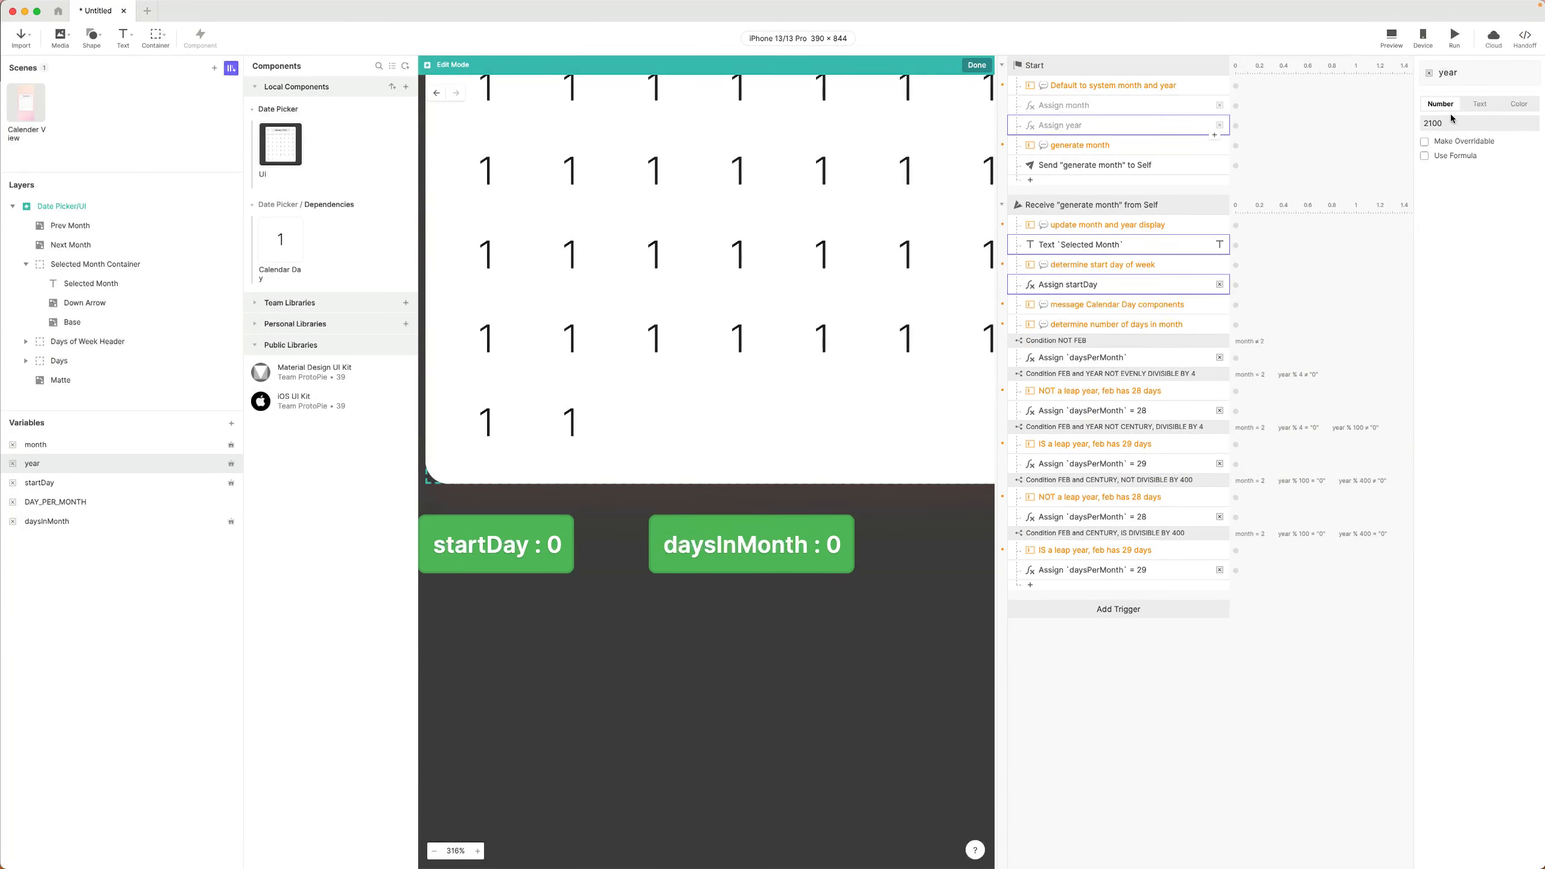